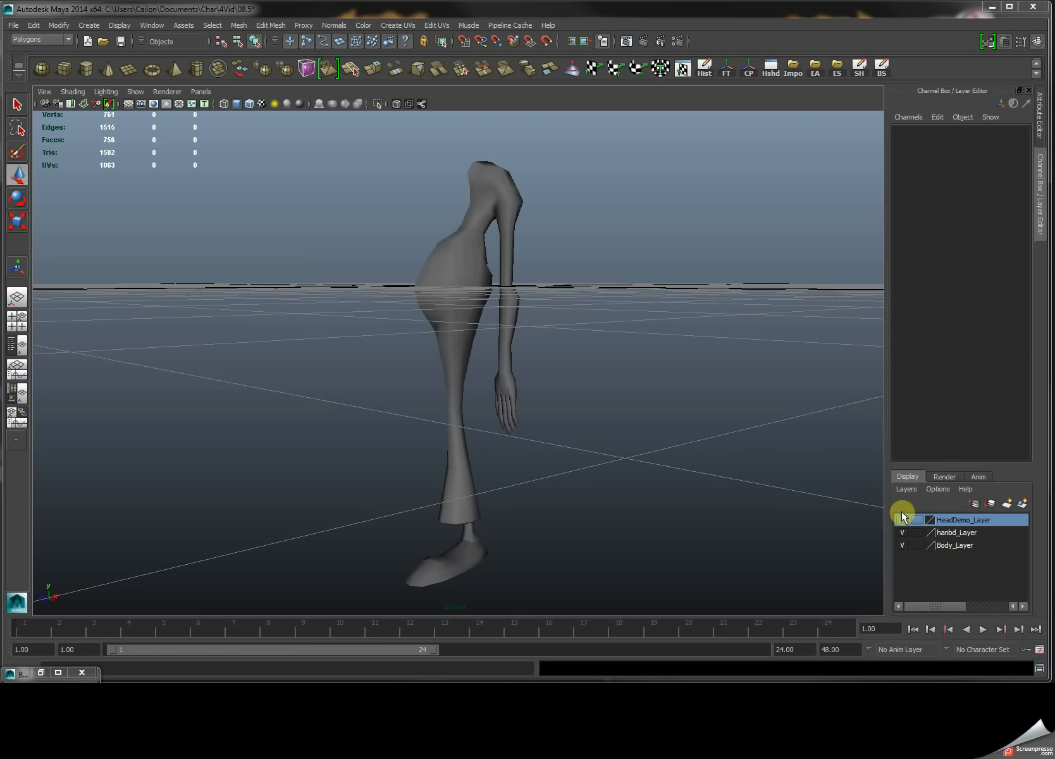
Show HeadDemo_Layer and examine the finished head's low-poly topology around the eye, nose and jaw without smooth preview.
{"action": "left_click", "coordinate": [902, 519]}
{"action": "left_click", "coordinate": [414, 154]}
{"action": "key", "text": "f"}
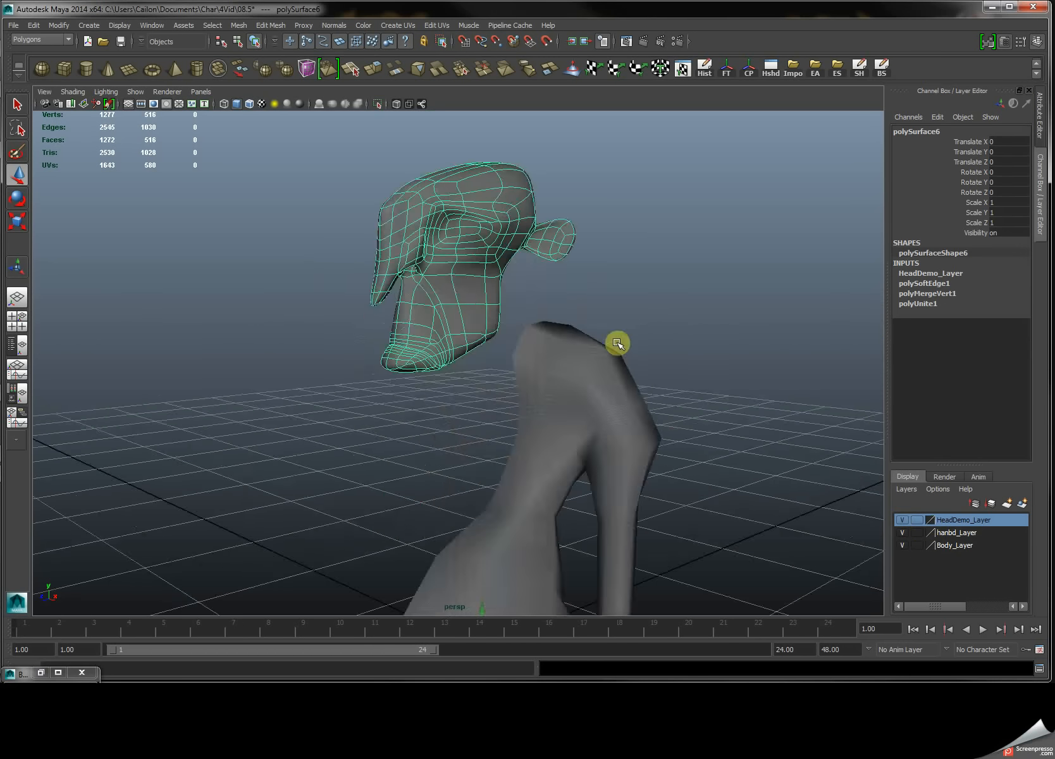
{"action": "left_click", "coordinate": [728, 334]}
{"action": "left_click_drag", "start_coordinate": [573, 402], "coordinate": [437, 428], "text": "alt"}
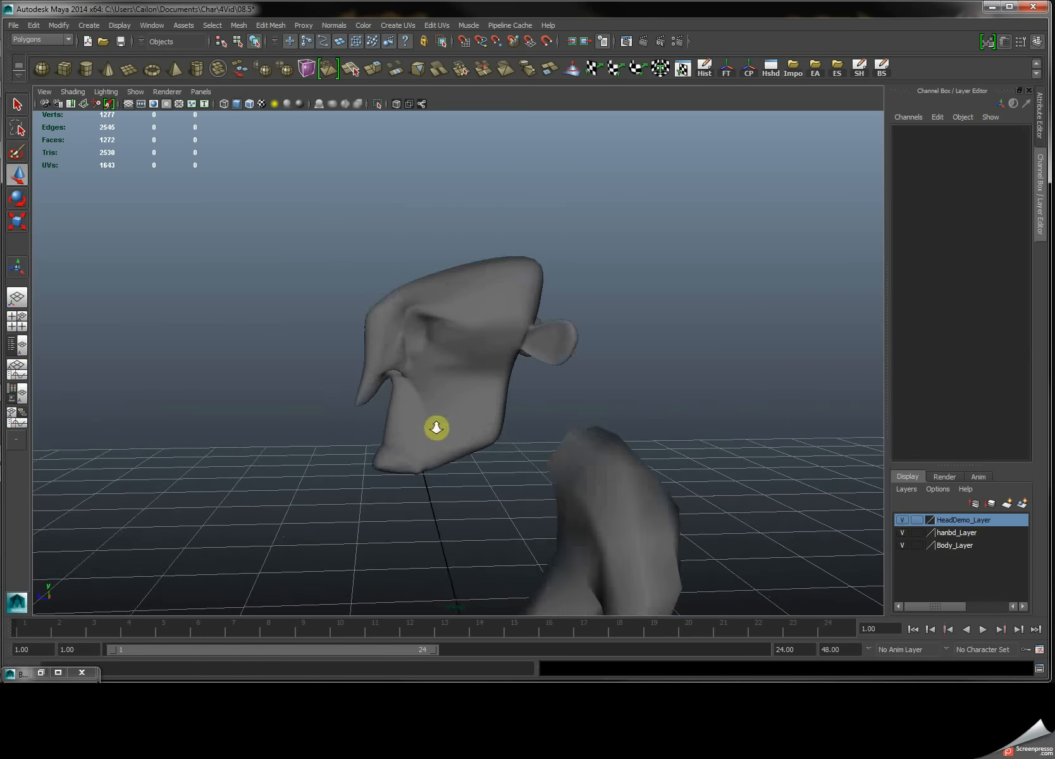
{"action": "right_click_drag", "start_coordinate": [436, 428], "coordinate": [584, 457], "text": "alt"}
{"action": "left_click", "coordinate": [527, 456]}
{"action": "left_click_drag", "start_coordinate": [527, 456], "coordinate": [504, 408], "text": "alt"}
{"action": "key", "text": "1"}
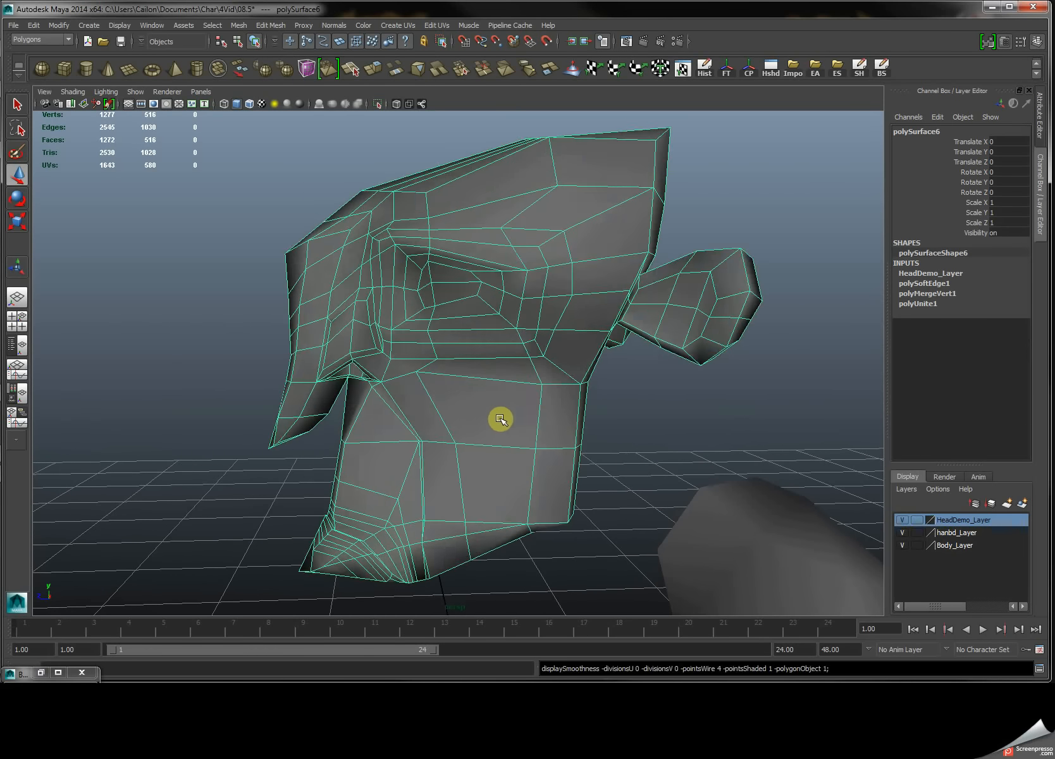
{"action": "left_click_drag", "start_coordinate": [229, 464], "coordinate": [591, 465], "text": "alt"}
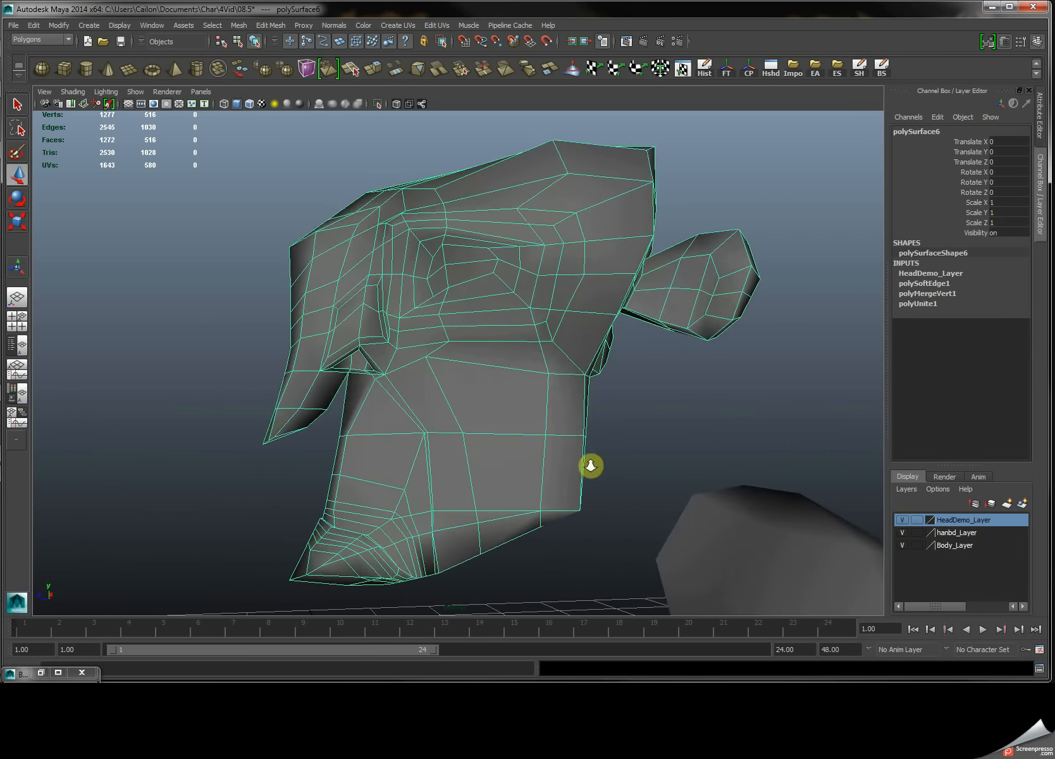
{"action": "right_click_drag", "start_coordinate": [591, 465], "coordinate": [391, 419], "text": "alt"}
{"action": "left_click_drag", "start_coordinate": [391, 419], "coordinate": [430, 445], "text": "alt"}
{"action": "right_click_drag", "start_coordinate": [385, 418], "coordinate": [554, 370]}
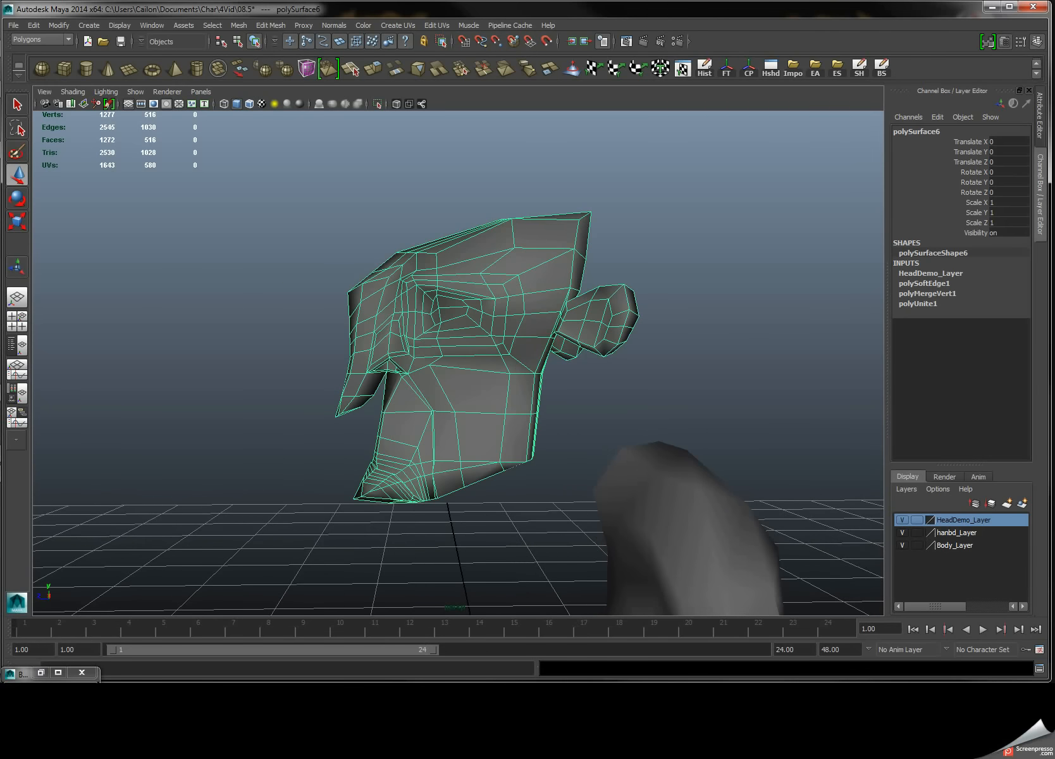
{"action": "left_click_drag", "start_coordinate": [626, 413], "coordinate": [511, 380], "text": "alt"}
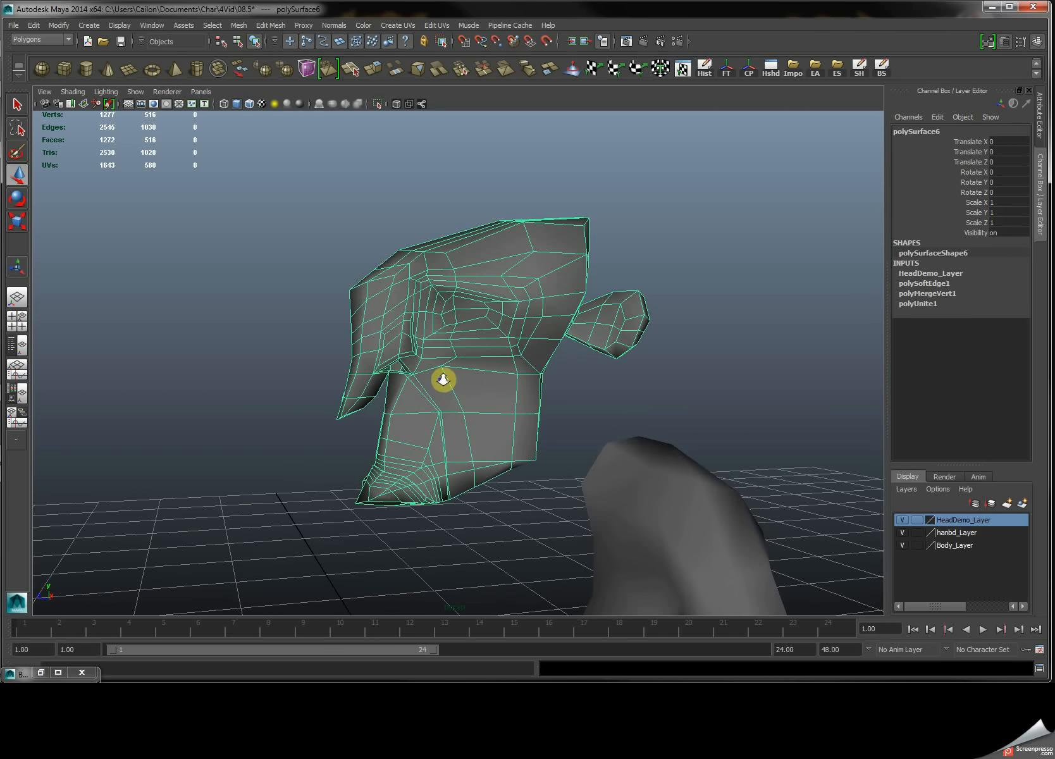
{"action": "right_click_drag", "start_coordinate": [443, 380], "coordinate": [518, 391], "text": "alt"}
{"action": "left_click_drag", "start_coordinate": [518, 391], "coordinate": [492, 386], "text": "alt"}
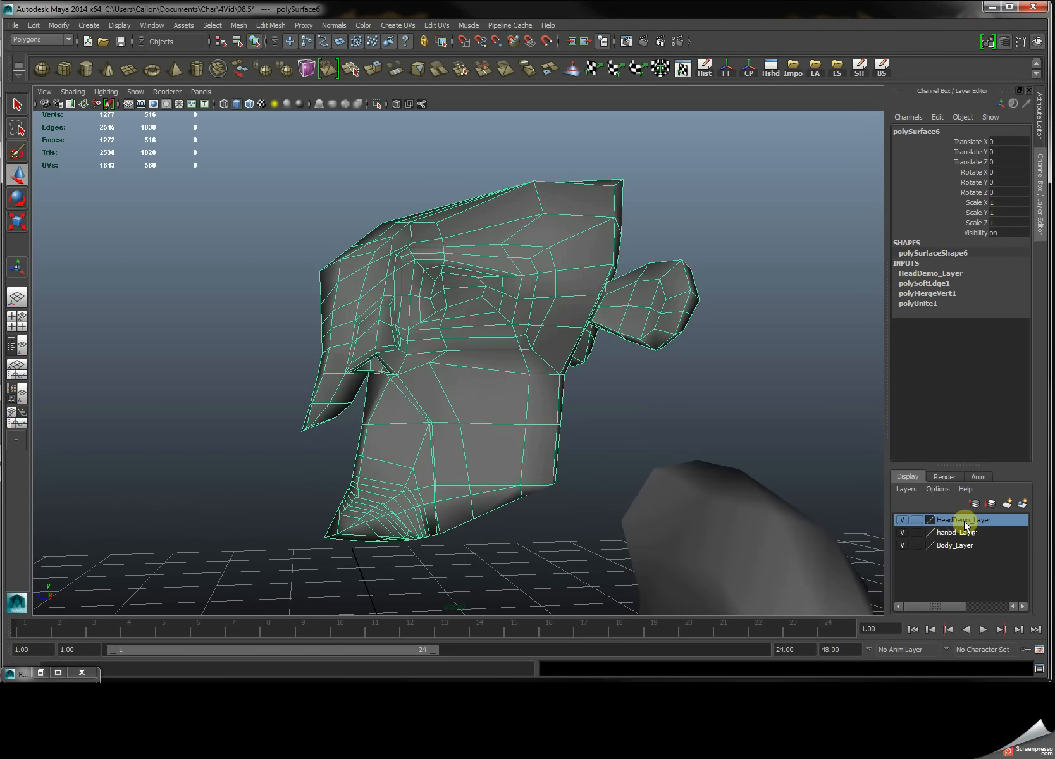
Switch HeadDemo_Layer to reference display and hide the layer.
{"action": "left_click", "coordinate": [917, 520]}
{"action": "left_click", "coordinate": [917, 520]}
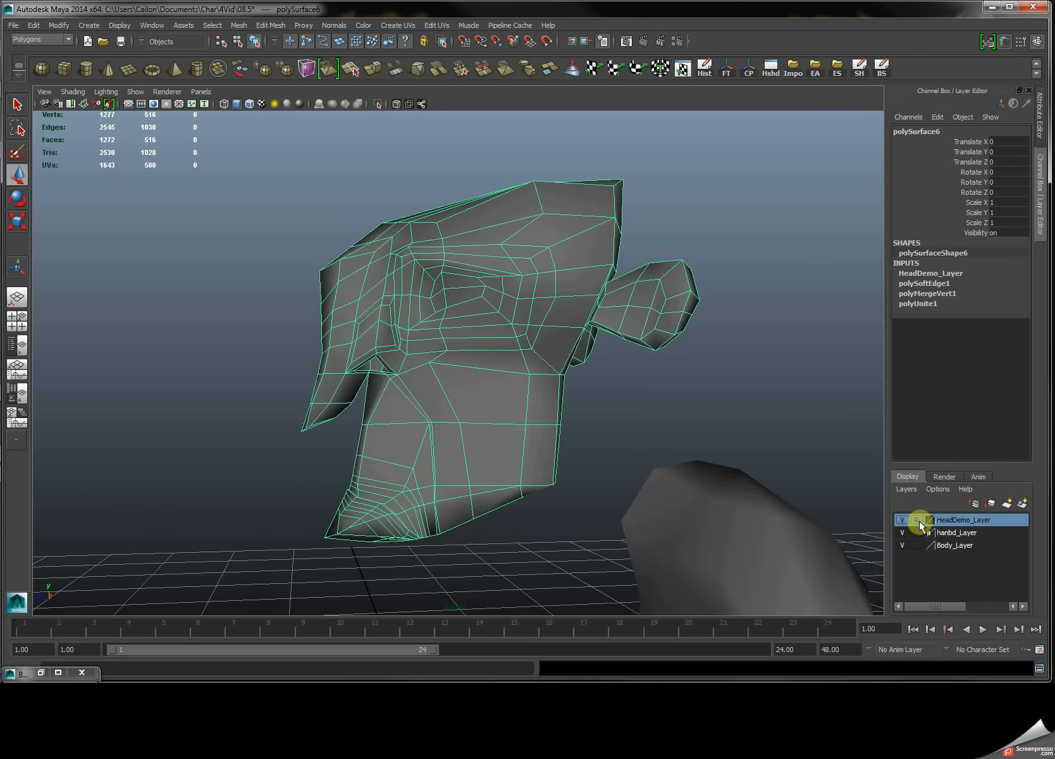
{"action": "left_click", "coordinate": [916, 520]}
{"action": "left_click", "coordinate": [792, 406]}
{"action": "mouse_move", "coordinate": [596, 398]}
{"action": "left_mouse_down", "text": "alt"}
{"action": "mouse_move", "coordinate": [654, 365]}
{"action": "mouse_move", "coordinate": [602, 408]}
{"action": "left_mouse_up", "text": "alt"}
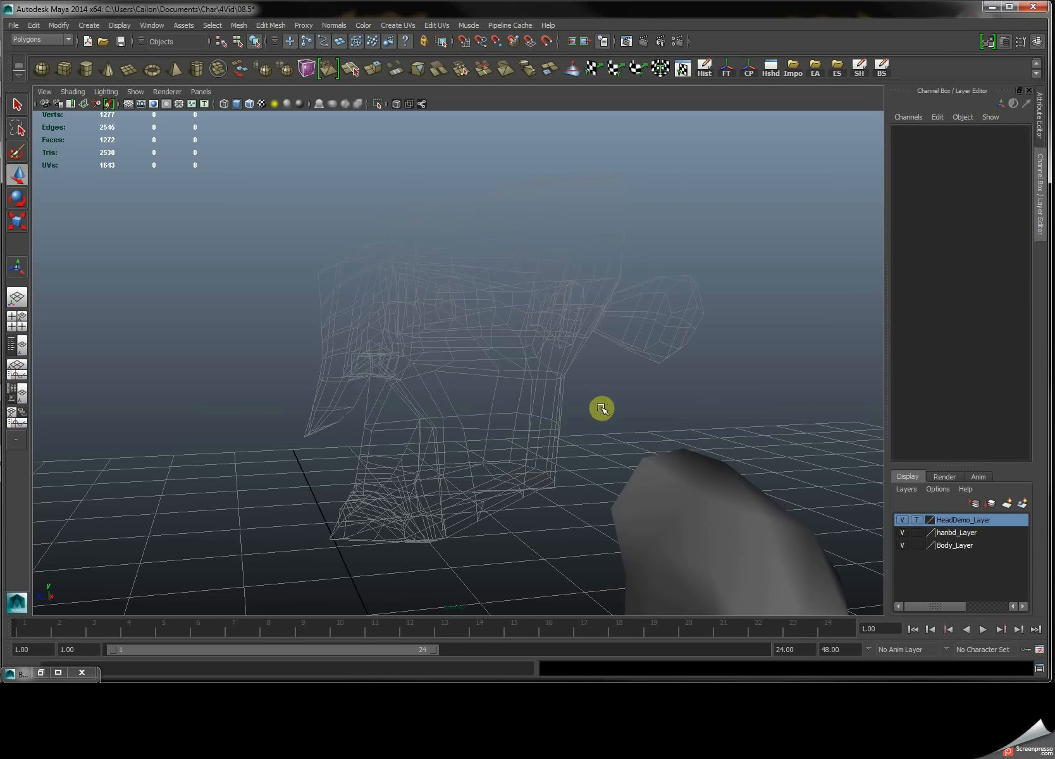
{"action": "left_click", "coordinate": [916, 520]}
{"action": "left_click", "coordinate": [902, 519]}
Create a polygon cube in the front view and raise it to the head sketch at about 2.646 in Y.
{"action": "key", "text": "space"}
{"action": "key", "text": "space"}
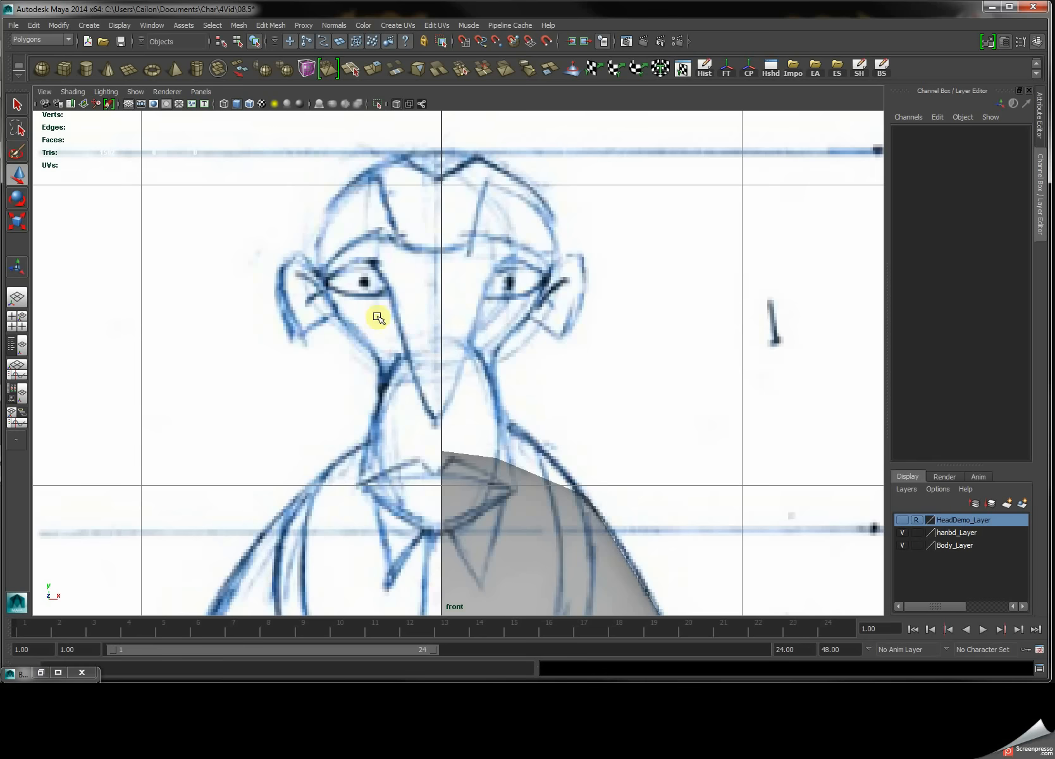
{"action": "left_click", "coordinate": [58, 71]}
{"action": "scroll", "coordinate": [360, 443], "scroll_direction": "down", "scroll_amount": 5}
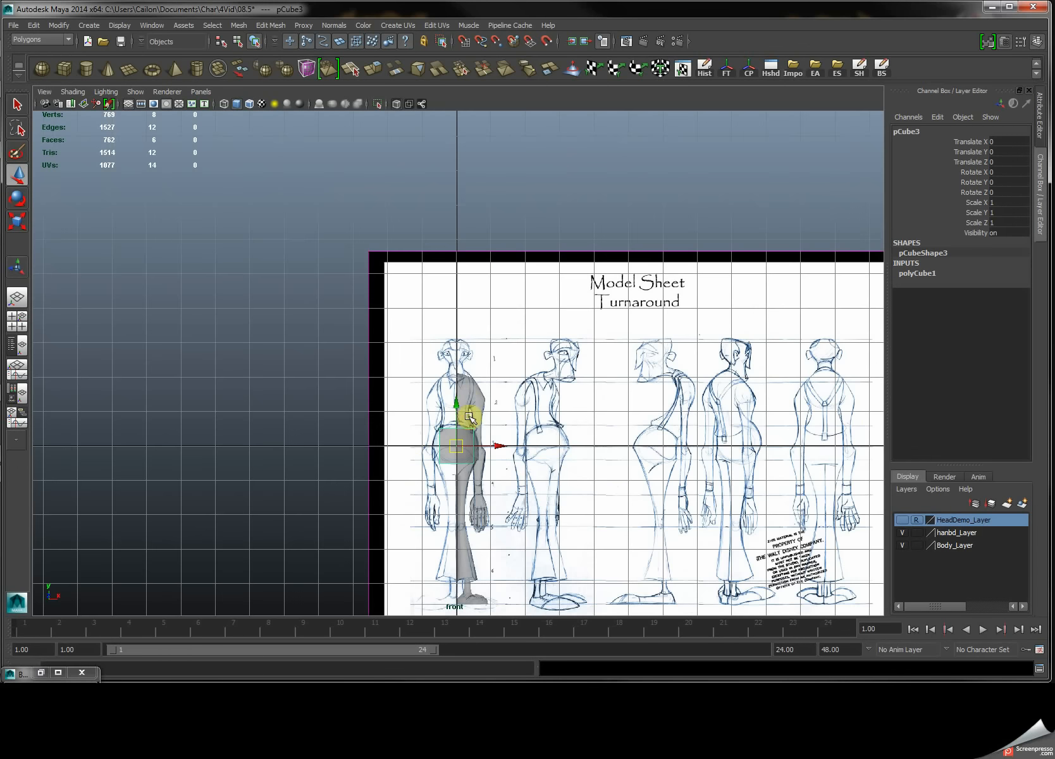
{"action": "left_click_drag", "start_coordinate": [458, 405], "coordinate": [461, 308]}
{"action": "scroll", "coordinate": [471, 342], "scroll_direction": "up", "scroll_amount": 8}
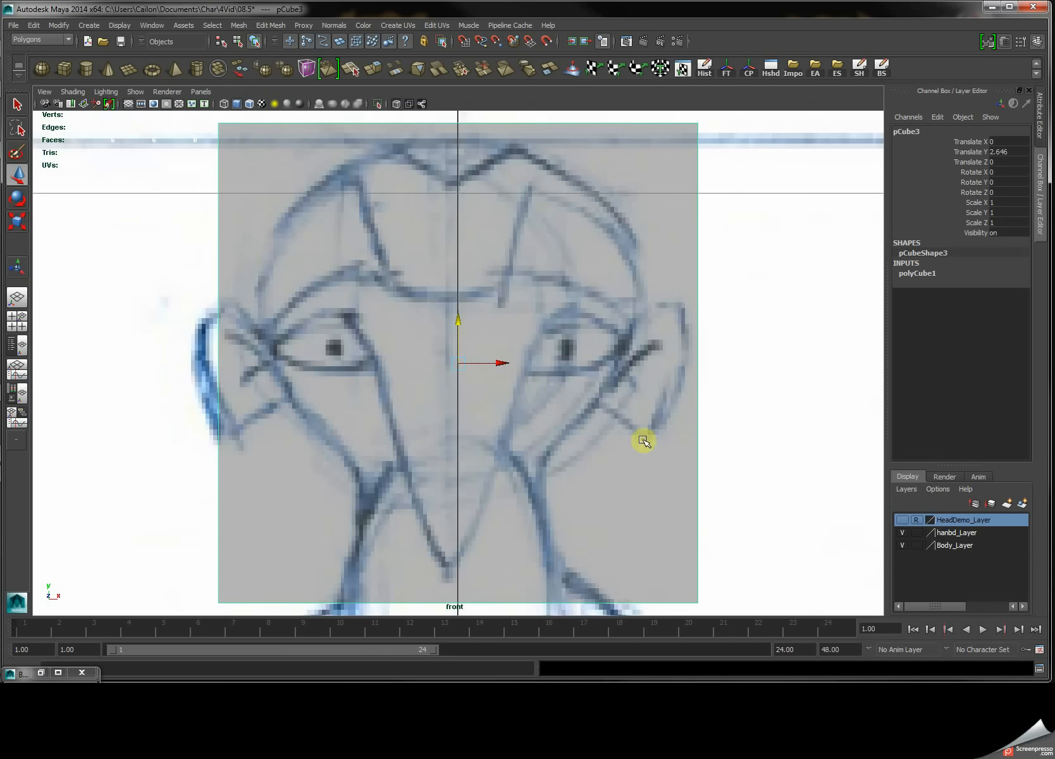
{"action": "scroll", "coordinate": [676, 428], "scroll_direction": "down", "scroll_amount": 2}
{"action": "scroll", "coordinate": [442, 323], "scroll_direction": "up", "scroll_amount": 3}
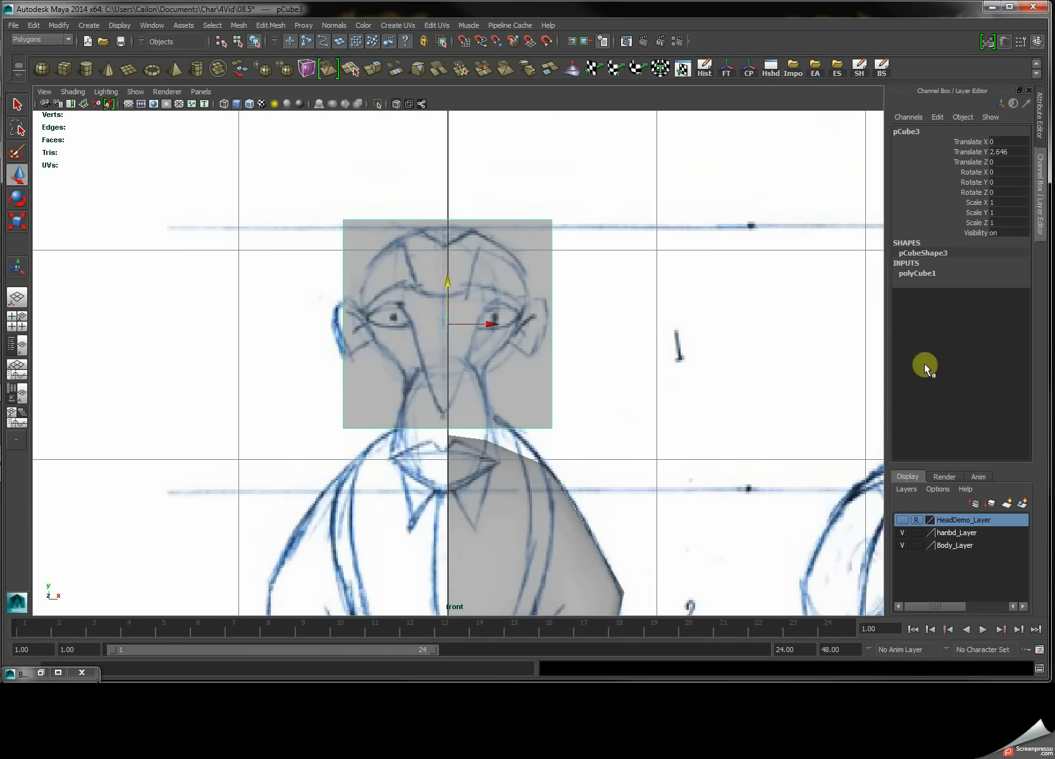
Set the cube's width, height and depth subdivisions to 2.
{"action": "left_click", "coordinate": [935, 273]}
{"action": "left_click_drag", "start_coordinate": [1002, 314], "coordinate": [1001, 330]}
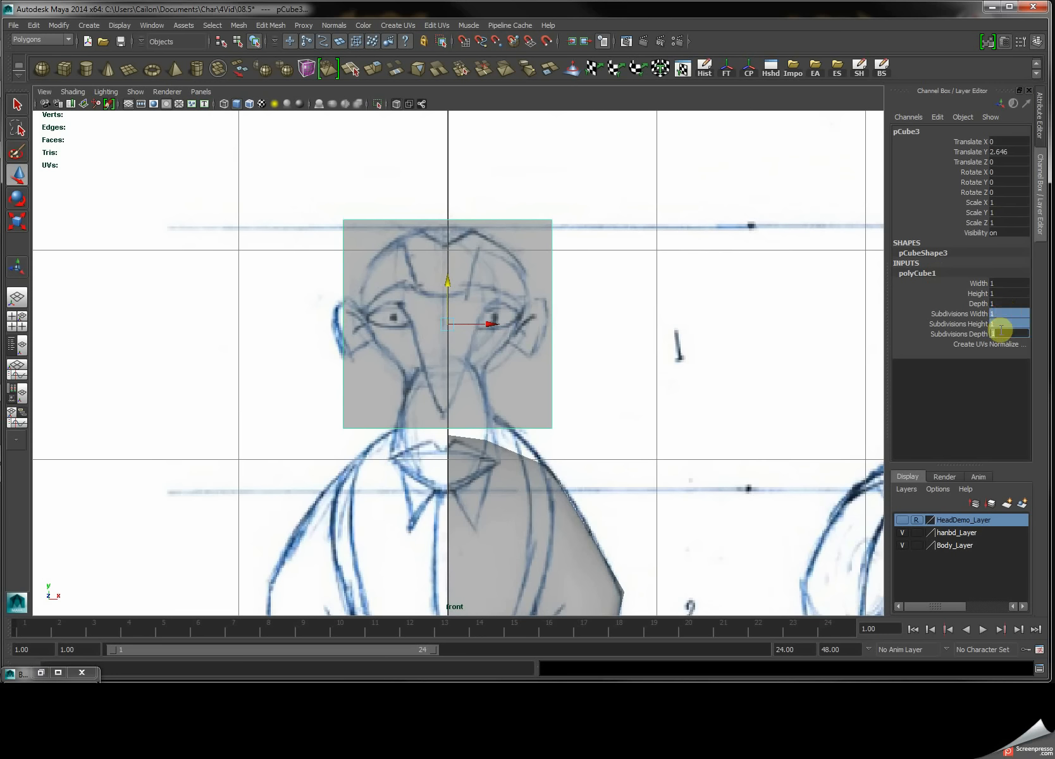
{"action": "middle_click_drag", "start_coordinate": [562, 289], "coordinate": [562, 294], "text": "alt"}
Scale the cube uniformly to about 0.706 and raise it to about 2.758 in Y to fit the sketched skull.
{"action": "key", "text": "r"}
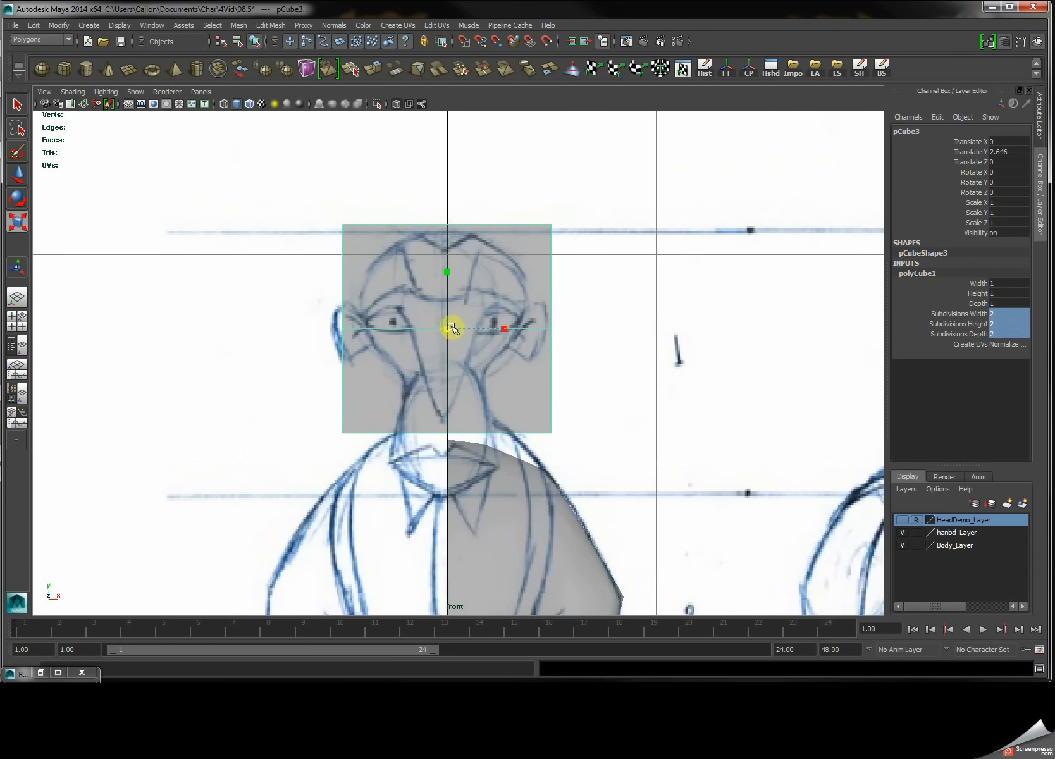
{"action": "left_click_drag", "start_coordinate": [446, 324], "coordinate": [445, 263]}
{"action": "key", "text": "w"}
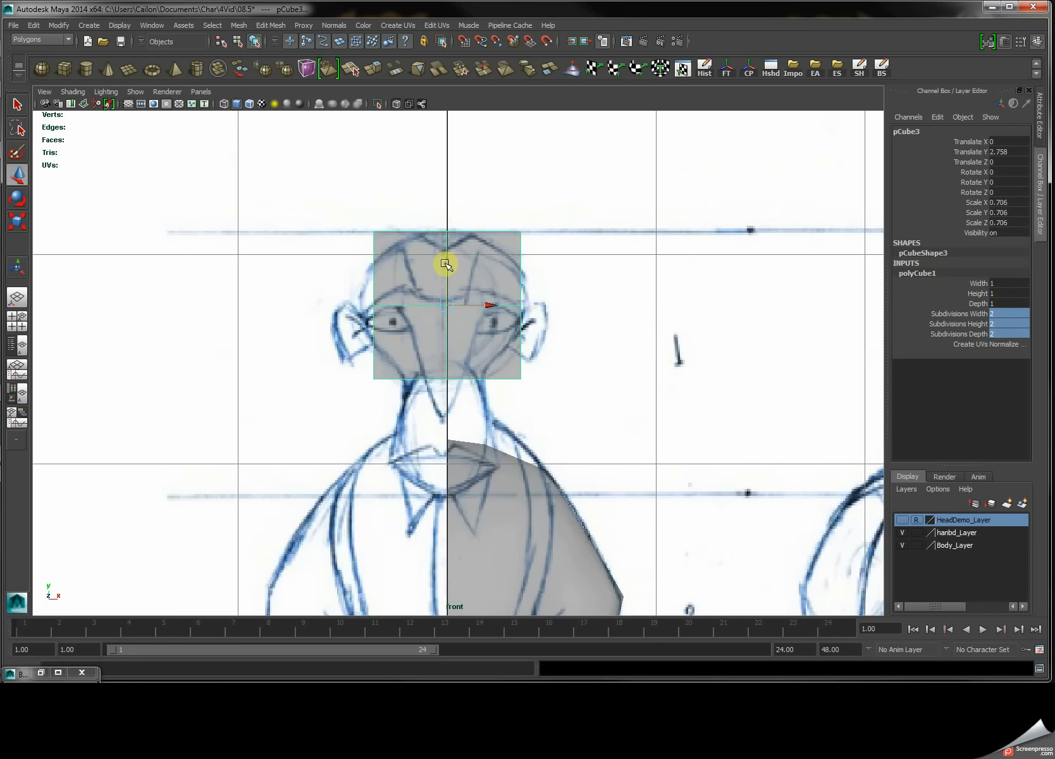
Move the cube forward over the skull sketch in the side view, to about 0.291 in Z and 2.755 in Y.
{"action": "key", "text": "space"}
{"action": "key", "text": "space"}
{"action": "left_click_drag", "start_coordinate": [474, 317], "coordinate": [435, 316]}
{"action": "right_click_drag", "start_coordinate": [414, 317], "coordinate": [632, 380], "text": "alt"}
{"action": "left_click_drag", "start_coordinate": [463, 277], "coordinate": [470, 276]}
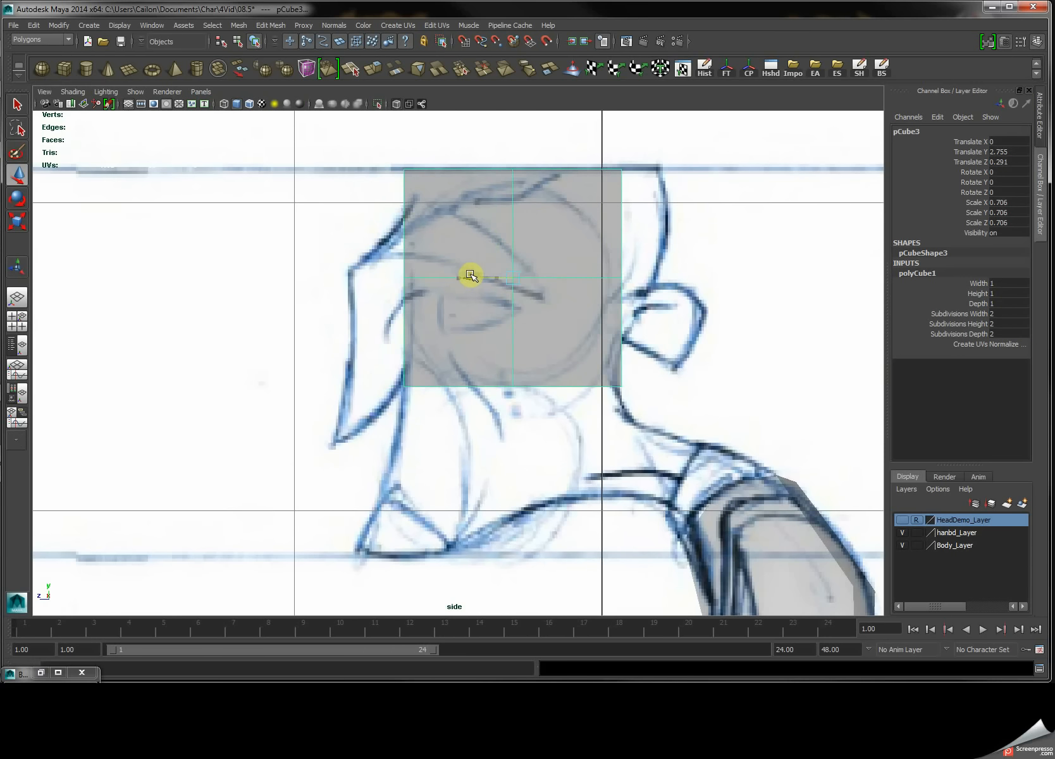
{"action": "middle_click_drag", "start_coordinate": [509, 279], "coordinate": [488, 329], "text": "alt"}
Move the cube's upper and middle rear vertices back to the sketched rear contour of the head in the side view.
{"action": "right_click", "coordinate": [549, 217]}
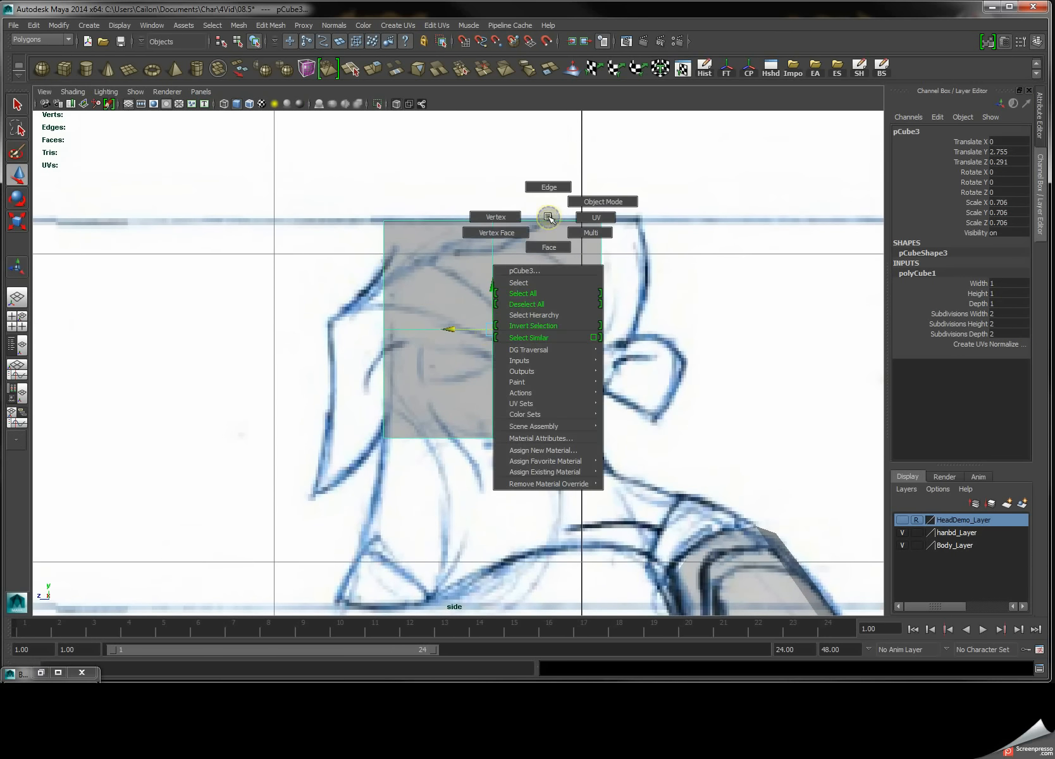
{"action": "right_click_drag", "start_coordinate": [549, 217], "coordinate": [495, 217]}
{"action": "left_click_drag", "start_coordinate": [566, 205], "coordinate": [607, 220]}
{"action": "left_click_drag", "start_coordinate": [578, 308], "coordinate": [636, 353]}
{"action": "left_click_drag", "start_coordinate": [562, 330], "coordinate": [597, 333]}
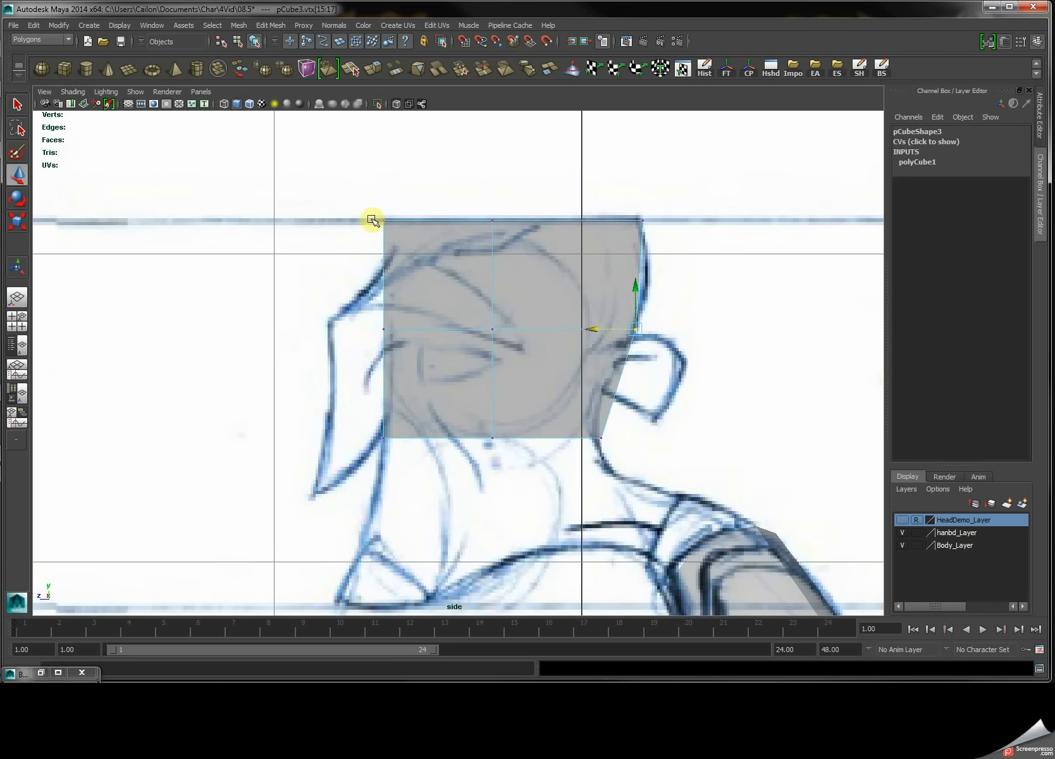
Lower the cube's top corner vertices on both sides to follow the rounded skull in the front view.
{"action": "key", "text": "space"}
{"action": "key", "text": "space"}
{"action": "left_click_drag", "start_coordinate": [497, 198], "coordinate": [527, 234]}
{"action": "left_click_drag", "start_coordinate": [335, 203], "coordinate": [390, 248], "text": "shift"}
{"action": "left_click_drag", "start_coordinate": [445, 191], "coordinate": [445, 215]}
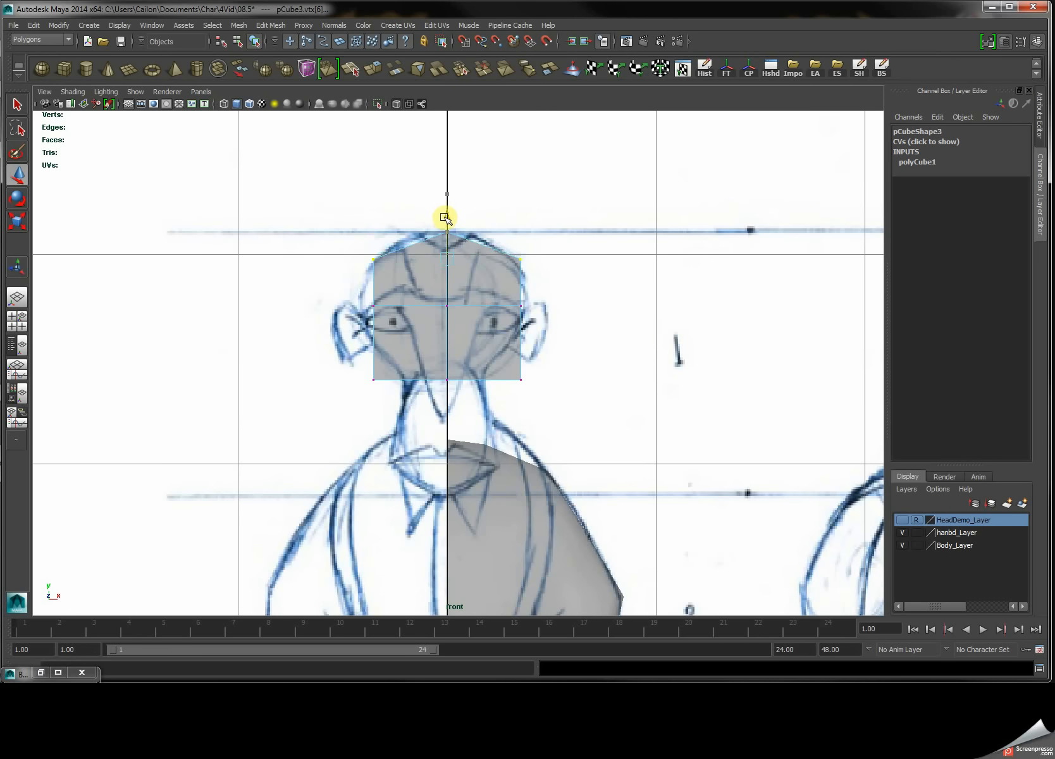
Scale the middle vertex row wider and the bottom row narrower to match the sketched face outline.
{"action": "left_click_drag", "start_coordinate": [346, 295], "coordinate": [611, 354]}
{"action": "key", "text": "r"}
{"action": "left_click_drag", "start_coordinate": [401, 308], "coordinate": [379, 310]}
{"action": "left_click_drag", "start_coordinate": [349, 376], "coordinate": [602, 446]}
{"action": "left_click_drag", "start_coordinate": [390, 380], "coordinate": [414, 380]}
{"action": "scroll", "coordinate": [504, 313], "scroll_direction": "up", "scroll_amount": 2}
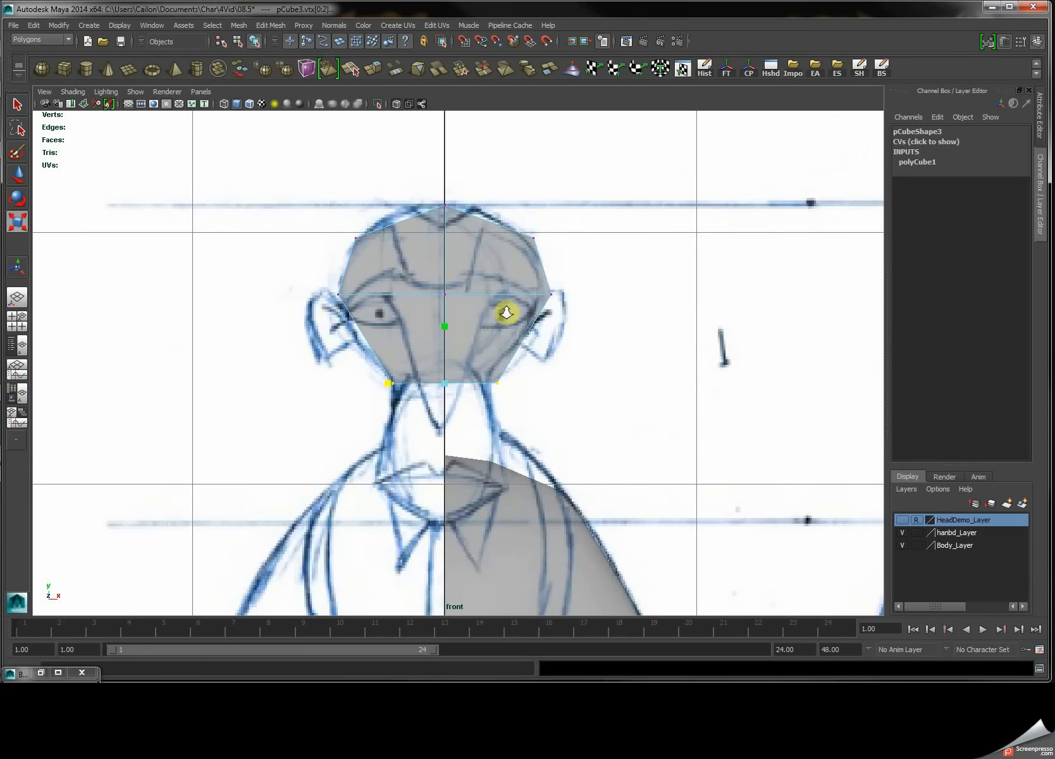
Raise the middle vertex row slightly in the front view.
{"action": "left_click_drag", "start_coordinate": [327, 276], "coordinate": [561, 313]}
{"action": "key", "text": "w"}
{"action": "left_click_drag", "start_coordinate": [449, 258], "coordinate": [446, 252]}
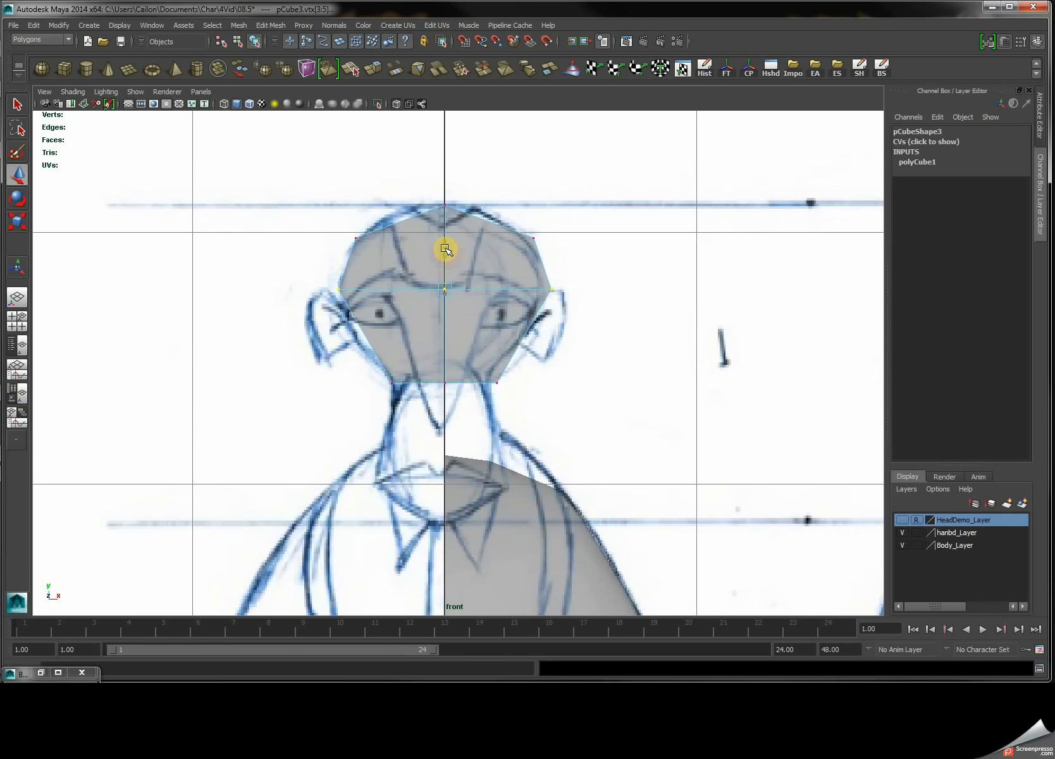
Reshape the cube's top, front and middle rear vertices to the sketched head profile in the side view.
{"action": "key", "text": "space"}
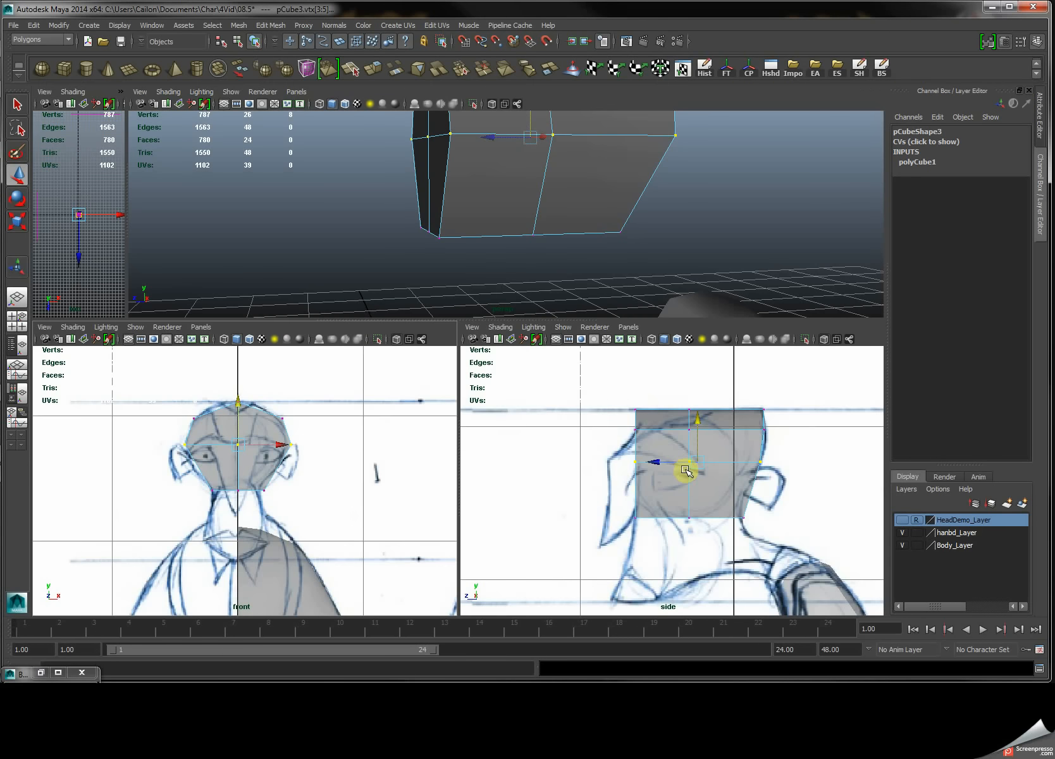
{"action": "key", "text": "space"}
{"action": "left_click_drag", "start_coordinate": [480, 188], "coordinate": [499, 202]}
{"action": "left_click_drag", "start_coordinate": [370, 207], "coordinate": [412, 360]}
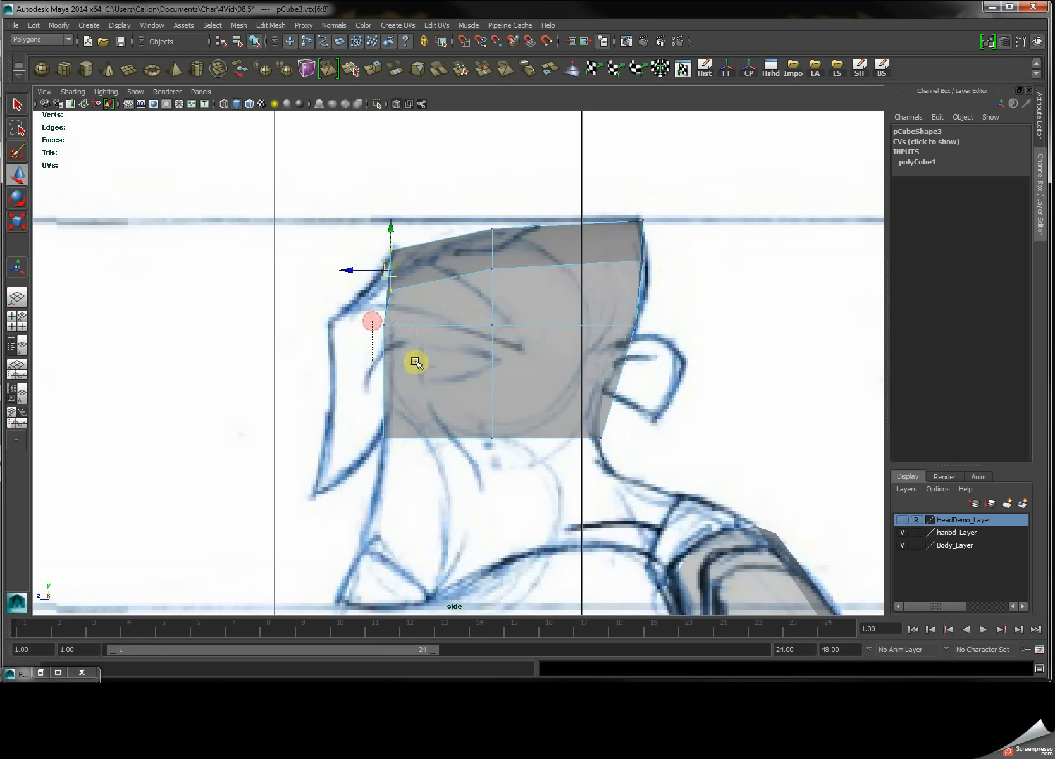
{"action": "left_click_drag", "start_coordinate": [341, 322], "coordinate": [347, 323]}
{"action": "mouse_move", "coordinate": [371, 424]}
{"action": "left_mouse_down"}
{"action": "mouse_move", "coordinate": [395, 441]}
{"action": "mouse_move", "coordinate": [389, 417]}
{"action": "left_mouse_up"}
{"action": "left_click_drag", "start_coordinate": [640, 335], "coordinate": [631, 329]}
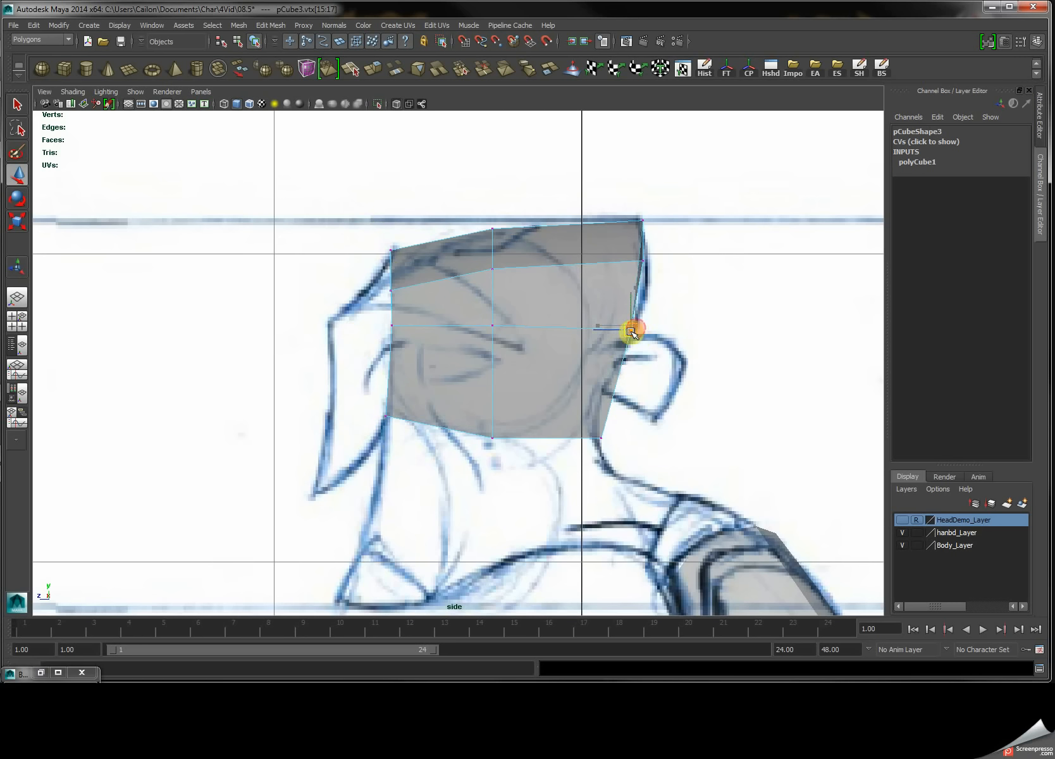
Insert two horizontal edge loops in the head in the front view, one below and one above the middle row.
{"action": "key", "text": "space"}
{"action": "key", "text": "space"}
{"action": "scroll", "coordinate": [460, 428], "scroll_direction": "up", "scroll_amount": 4}
{"action": "right_click_drag", "start_coordinate": [572, 245], "coordinate": [530, 245]}
{"action": "left_click", "coordinate": [589, 242]}
{"action": "mouse_move", "coordinate": [557, 318]}
{"action": "left_mouse_down"}
{"action": "mouse_move", "coordinate": [554, 325]}
{"action": "mouse_move", "coordinate": [557, 318]}
{"action": "left_mouse_up"}
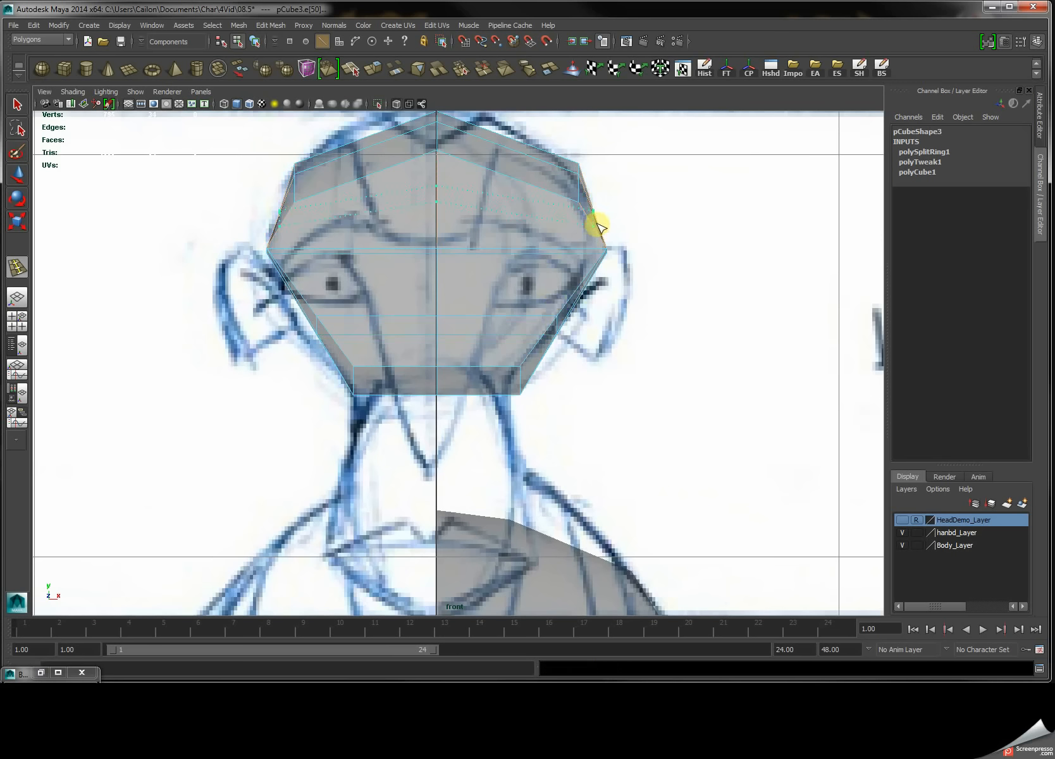
{"action": "left_click_drag", "start_coordinate": [597, 226], "coordinate": [598, 229]}
Move all three rear vertices of the upper inserted loop back to the sketched back of the head in the side view.
{"action": "key", "text": "space"}
{"action": "key", "text": "space"}
{"action": "key", "text": "q"}
{"action": "right_click_drag", "start_coordinate": [490, 304], "coordinate": [431, 303]}
{"action": "left_click_drag", "start_coordinate": [657, 314], "coordinate": [629, 291]}
{"action": "key", "text": "w"}
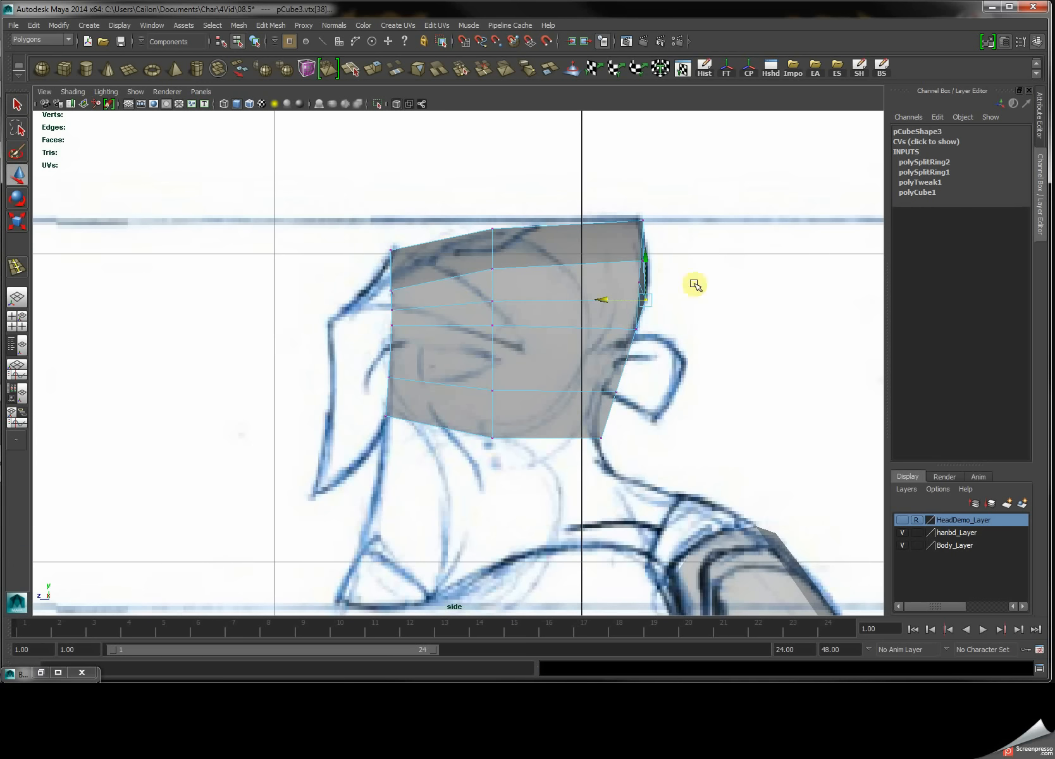
{"action": "key", "text": "space"}
{"action": "left_click_drag", "start_coordinate": [727, 212], "coordinate": [587, 230], "text": "alt"}
{"action": "key", "text": "ctrl+z"}
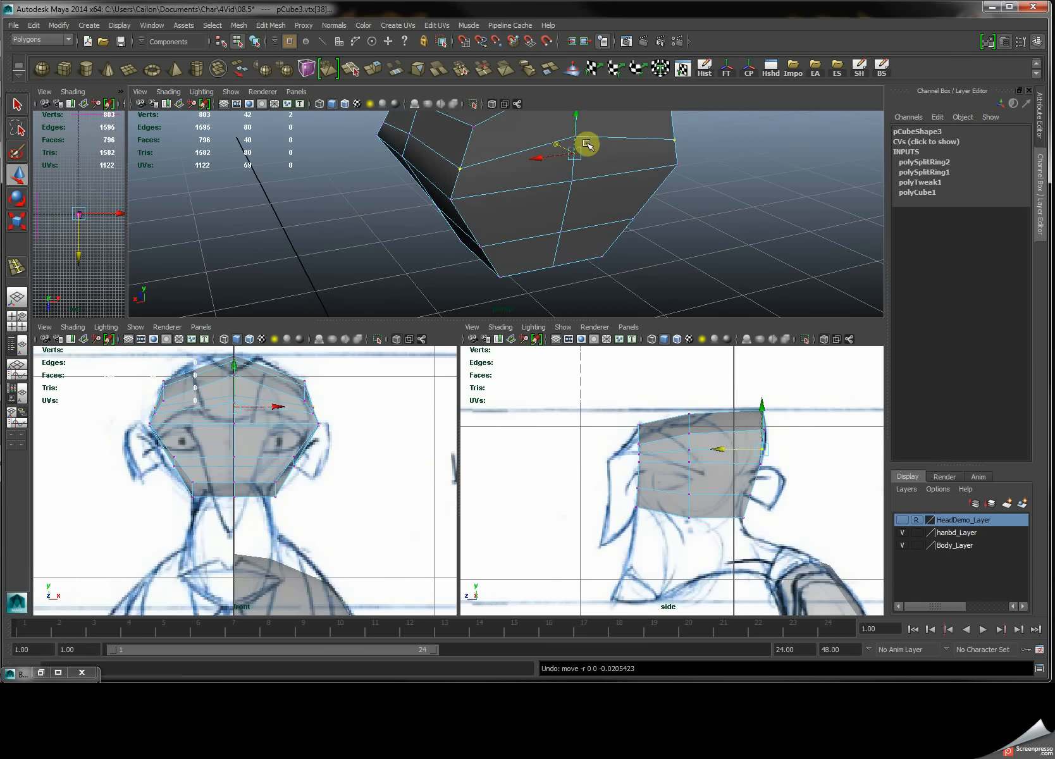
{"action": "key", "text": "q"}
{"action": "key", "text": "space"}
{"action": "key", "text": "w"}
{"action": "middle_click_drag", "start_coordinate": [596, 289], "coordinate": [604, 286]}
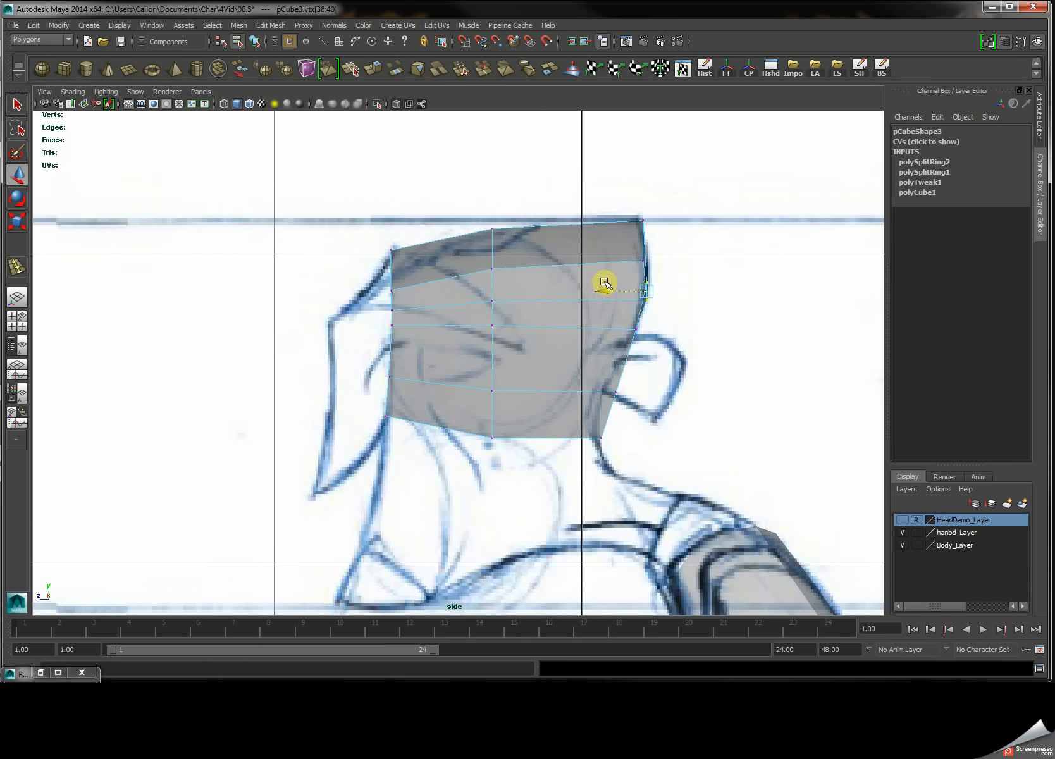
Adjust the remaining rear vertices down to the bottom corner to follow the sketched back of the skull and nape.
{"action": "left_click", "coordinate": [604, 264]}
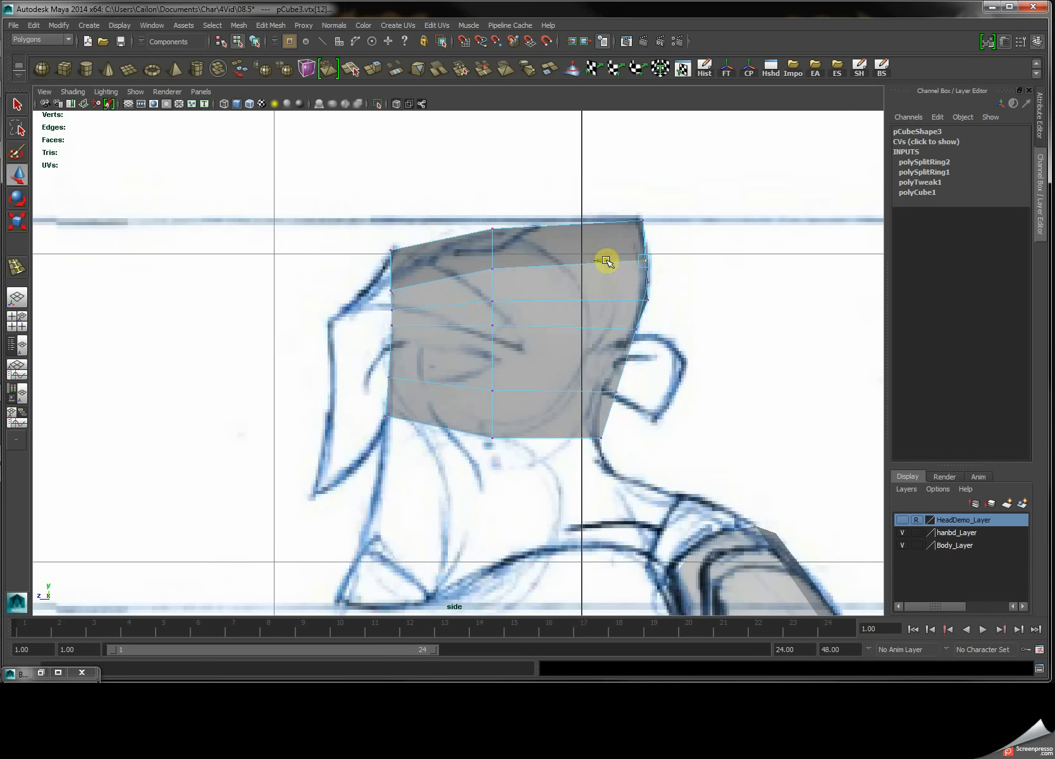
{"action": "left_click_drag", "start_coordinate": [622, 314], "coordinate": [643, 335]}
{"action": "left_click", "coordinate": [618, 392]}
{"action": "left_click_drag", "start_coordinate": [607, 393], "coordinate": [603, 393]}
{"action": "left_click_drag", "start_coordinate": [590, 426], "coordinate": [612, 449]}
{"action": "left_click_drag", "start_coordinate": [601, 438], "coordinate": [597, 431]}
Try to move the middle vertices on the side of the head down and back in the side view.
{"action": "left_click_drag", "start_coordinate": [373, 362], "coordinate": [406, 397]}
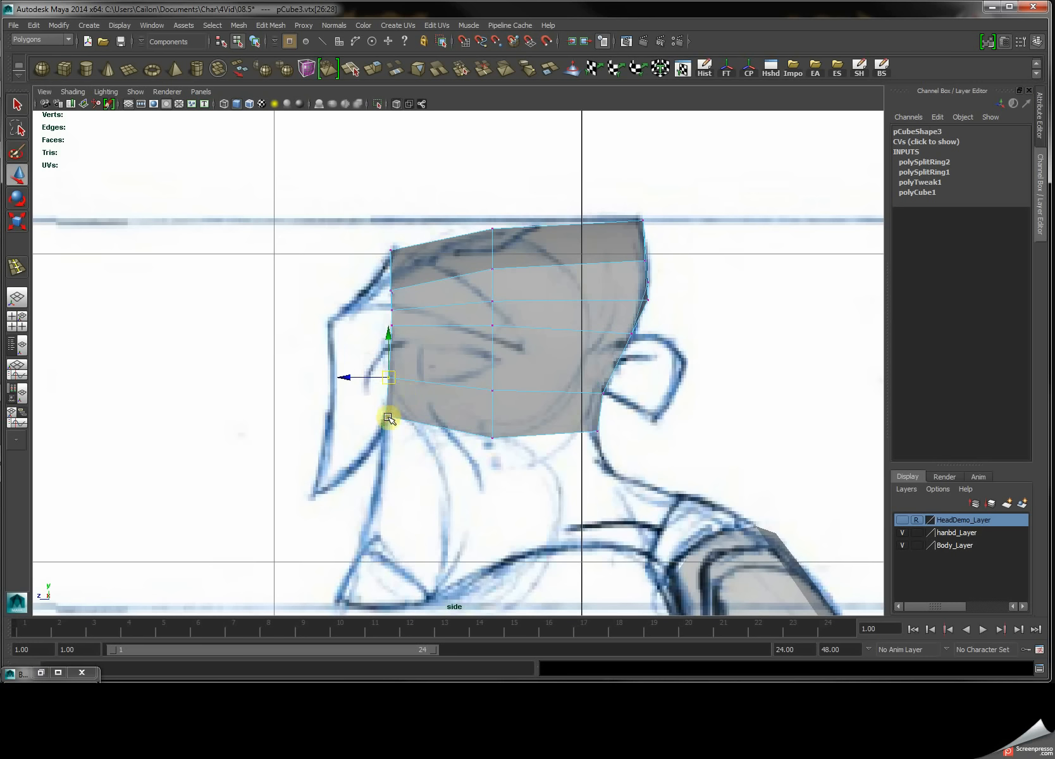
{"action": "left_click_drag", "start_coordinate": [477, 317], "coordinate": [507, 356]}
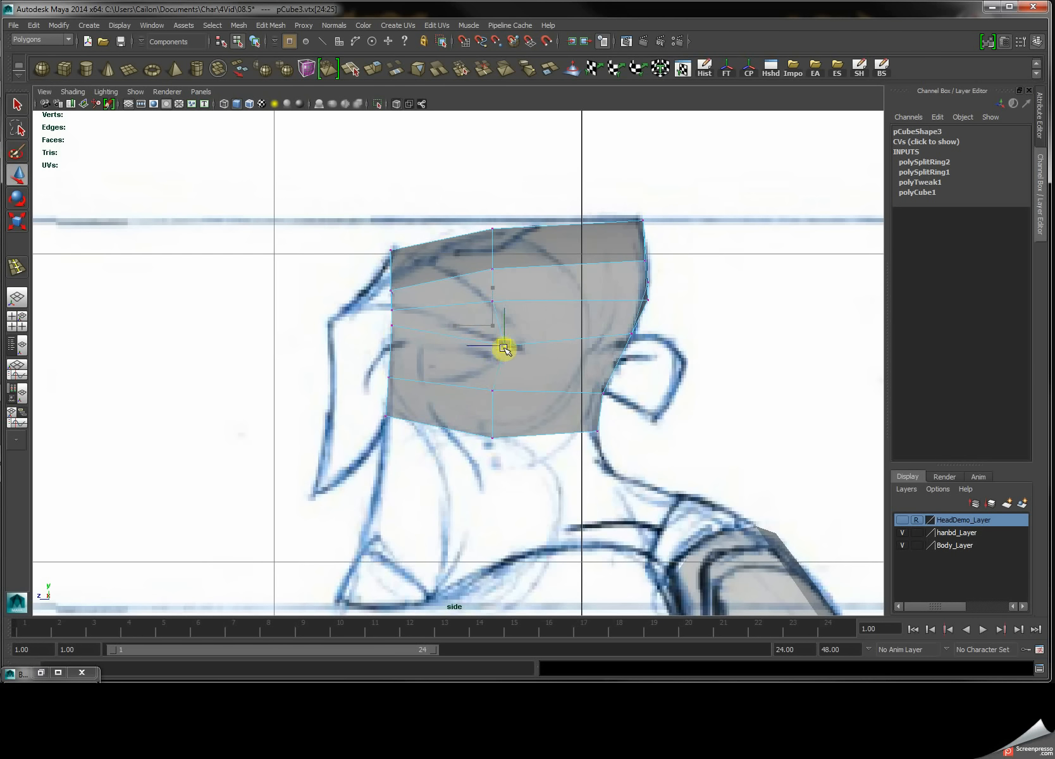
{"action": "key", "text": "ctrl+z"}
Scale the lower inserted edge loop wider in the front view to round out the cheeks.
{"action": "key", "text": "space"}
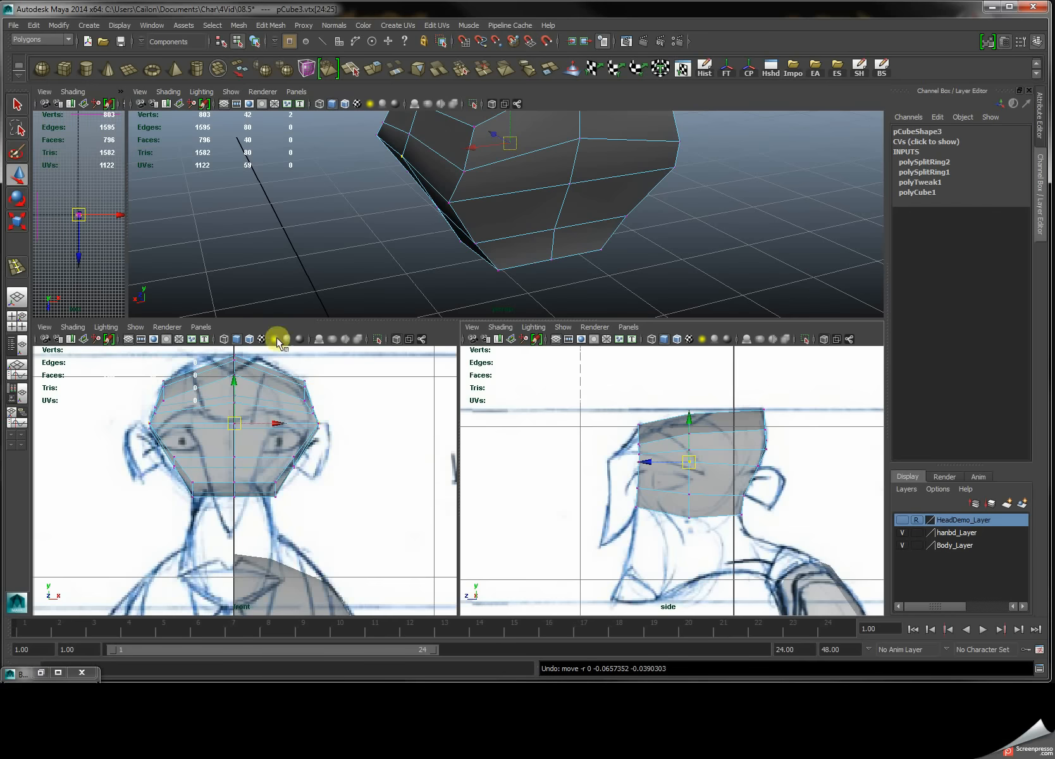
{"action": "key", "text": "space"}
{"action": "right_click_drag", "start_coordinate": [365, 310], "coordinate": [369, 284]}
{"action": "double_click", "coordinate": [372, 314]}
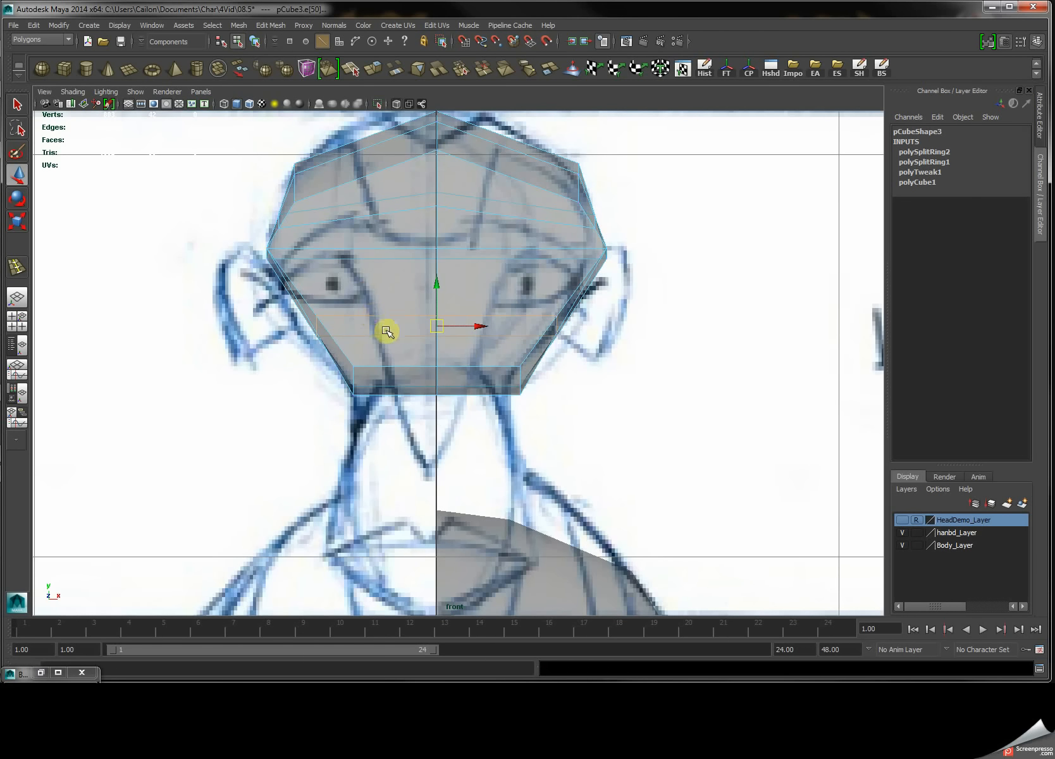
{"action": "key", "text": "r"}
{"action": "left_click_drag", "start_coordinate": [492, 327], "coordinate": [499, 324]}
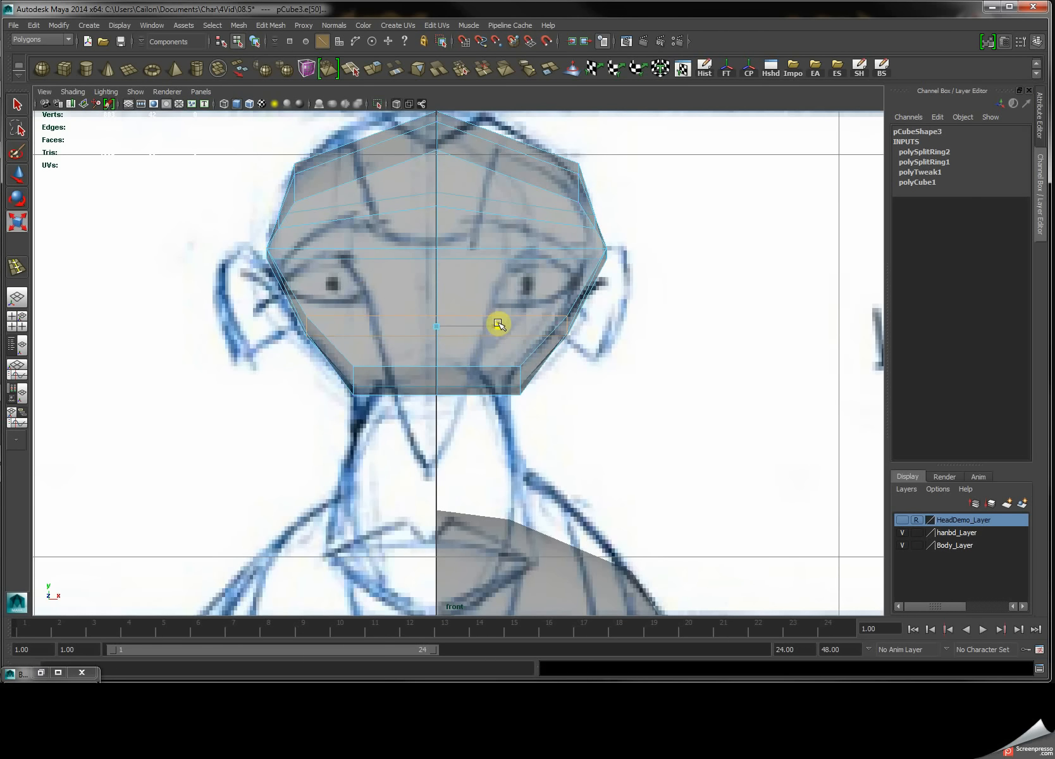
Flatten all the front vertices of the head into one vertical plane by scaling them in depth in the side view.
{"action": "double_click", "coordinate": [304, 226]}
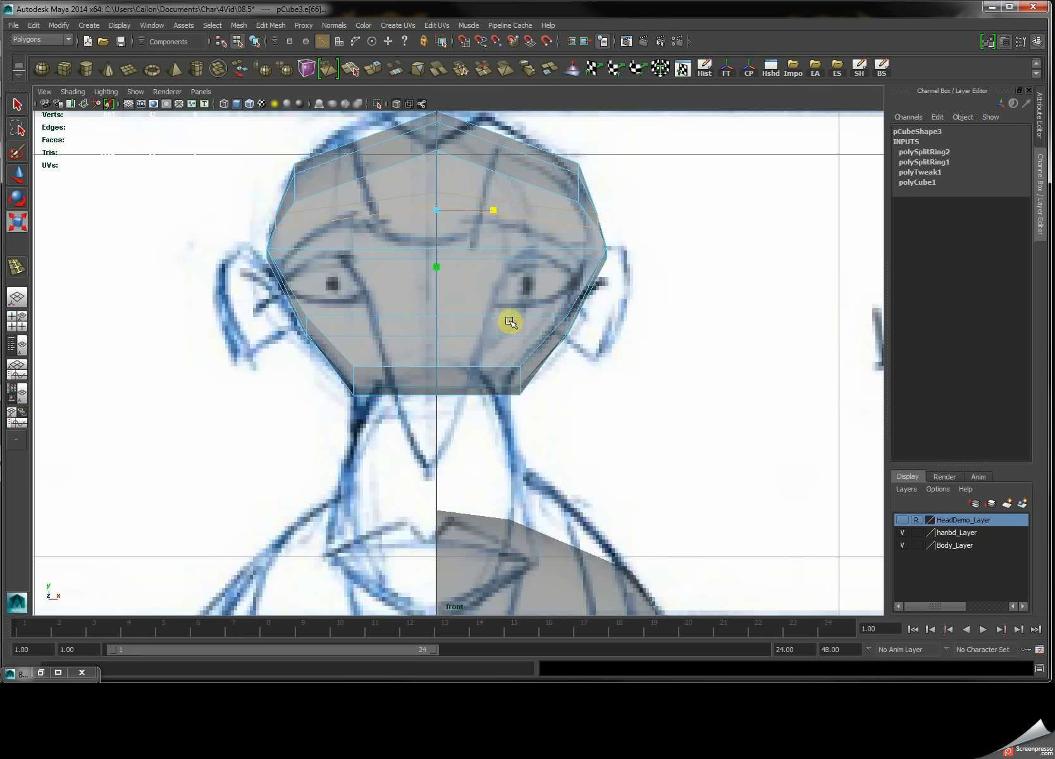
{"action": "key", "text": "space"}
{"action": "key", "text": "space"}
{"action": "left_click_drag", "start_coordinate": [709, 193], "coordinate": [395, 307], "text": "alt"}
{"action": "key", "text": "space"}
{"action": "key", "text": "space"}
{"action": "right_click_drag", "start_coordinate": [413, 285], "coordinate": [369, 283]}
{"action": "left_click_drag", "start_coordinate": [367, 211], "coordinate": [391, 454]}
{"action": "left_click_drag", "start_coordinate": [328, 330], "coordinate": [358, 331]}
{"action": "key", "text": "w"}
Insert a vertical edge loop through the head between the centre line and the outer edge in the front view.
{"action": "key", "text": "space"}
{"action": "key", "text": "space"}
{"action": "left_click_drag", "start_coordinate": [482, 333], "coordinate": [530, 317], "text": "alt"}
{"action": "key", "text": "space"}
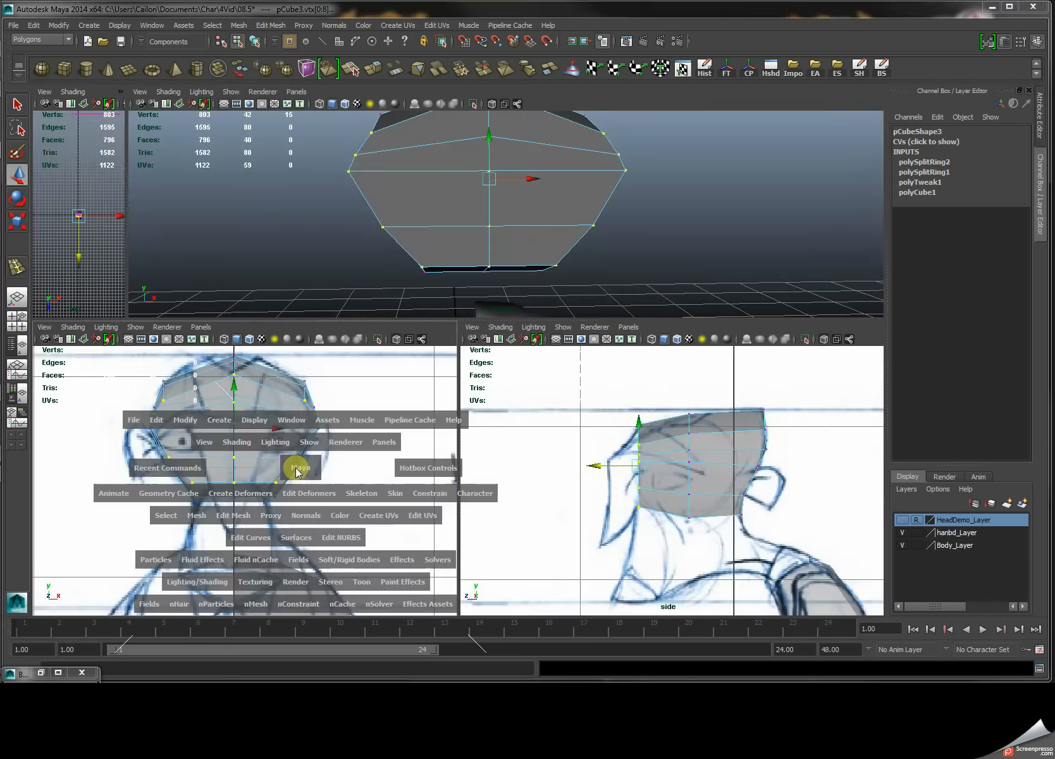
{"action": "key", "text": "space"}
{"action": "right_click_drag", "start_coordinate": [502, 245], "coordinate": [472, 212]}
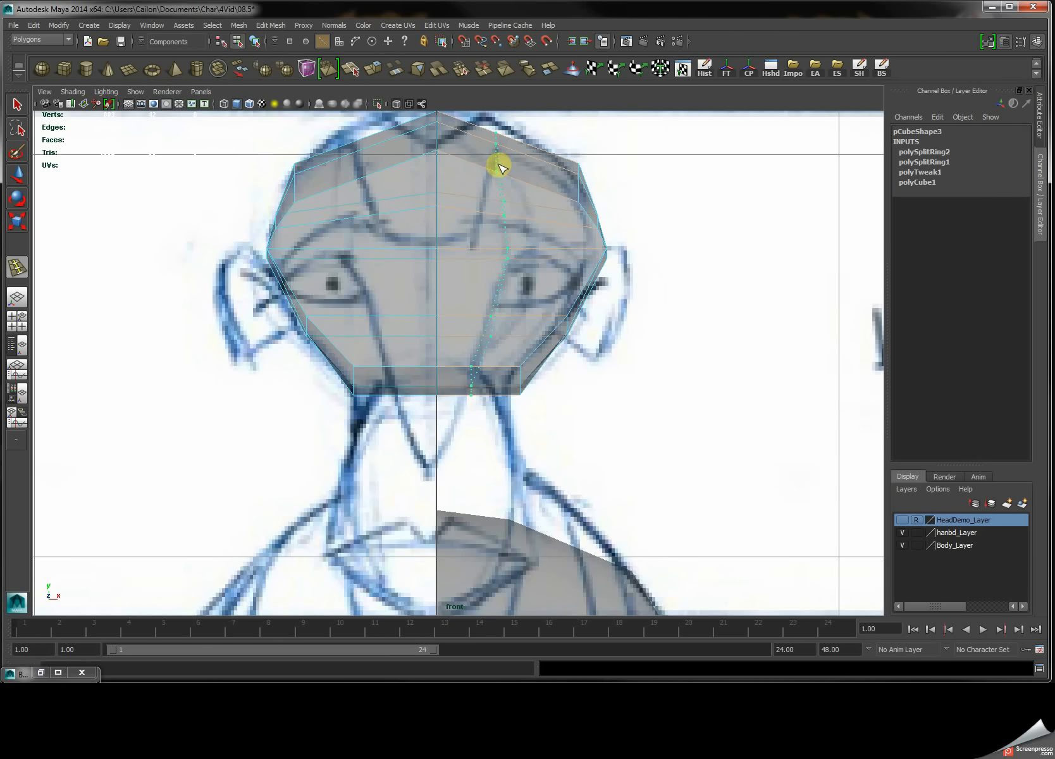
{"action": "left_click_drag", "start_coordinate": [500, 168], "coordinate": [506, 171]}
{"action": "key", "text": "q"}
Scale the new vertical loop taller from a pivot at the base of the head to round out the crown.
{"action": "key", "text": "r"}
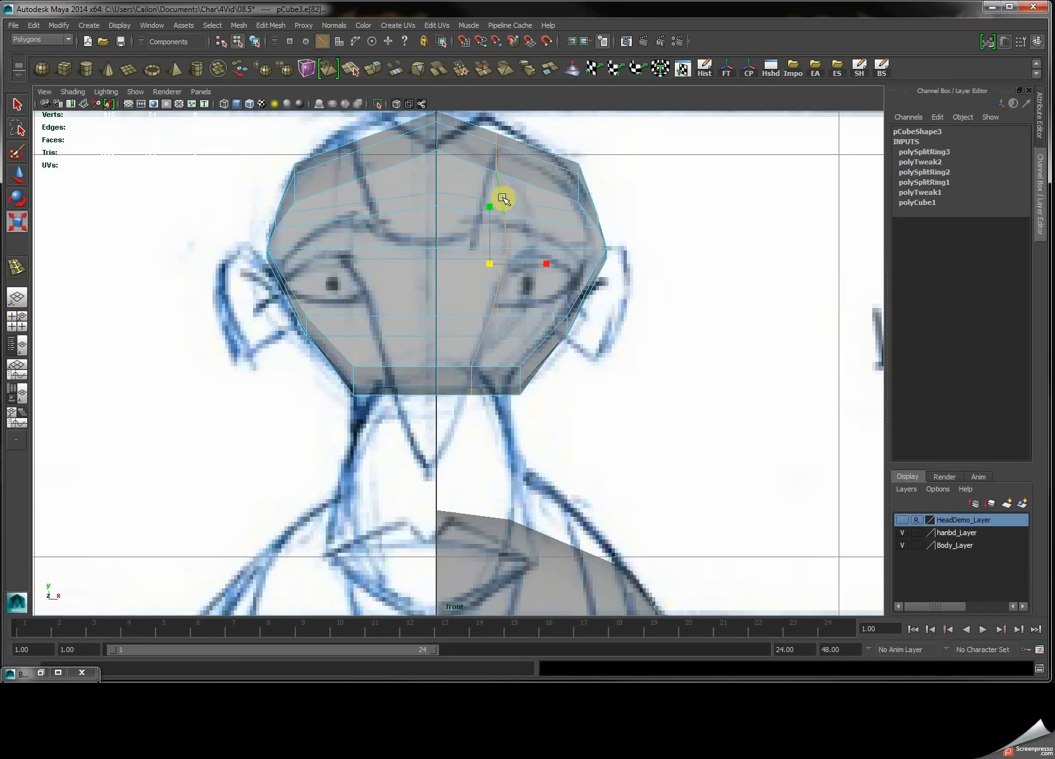
{"action": "left_click_drag", "start_coordinate": [489, 247], "coordinate": [478, 391]}
{"action": "left_click_drag", "start_coordinate": [492, 336], "coordinate": [493, 334]}
{"action": "middle_click_drag", "start_coordinate": [597, 222], "coordinate": [583, 264], "text": "alt"}
{"action": "right_click_drag", "start_coordinate": [584, 264], "coordinate": [588, 273], "text": "alt"}
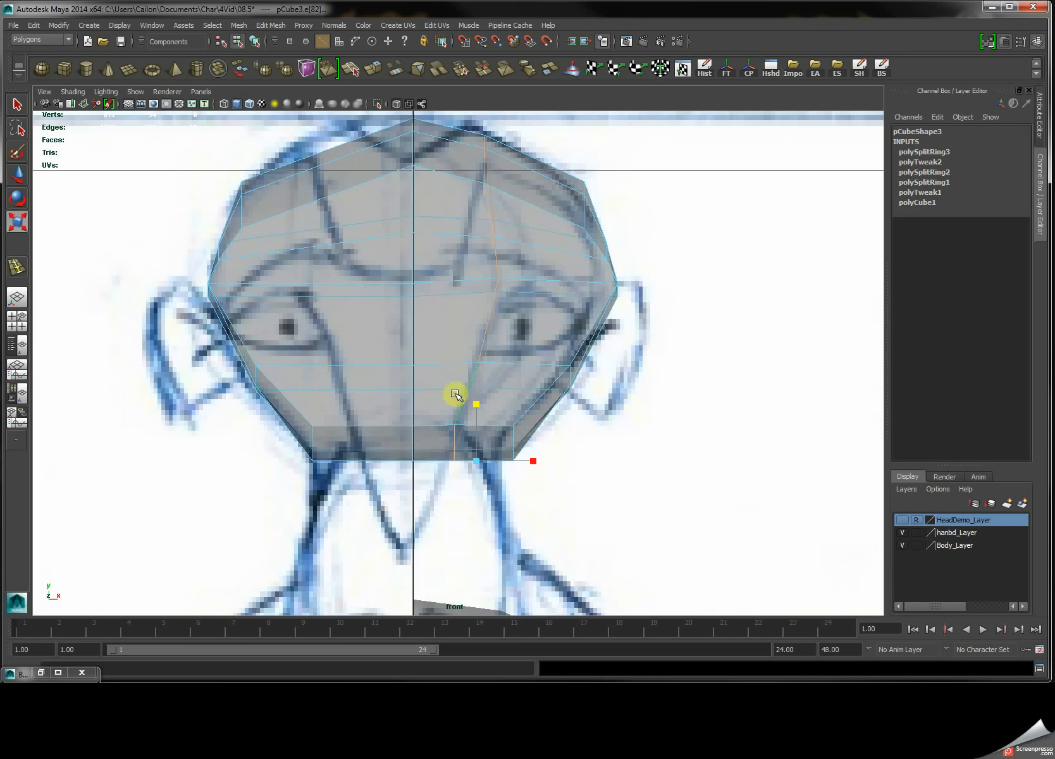
Delete the faces of the half of the head without the new vertical loop, leaving a single half.
{"action": "key", "text": "space"}
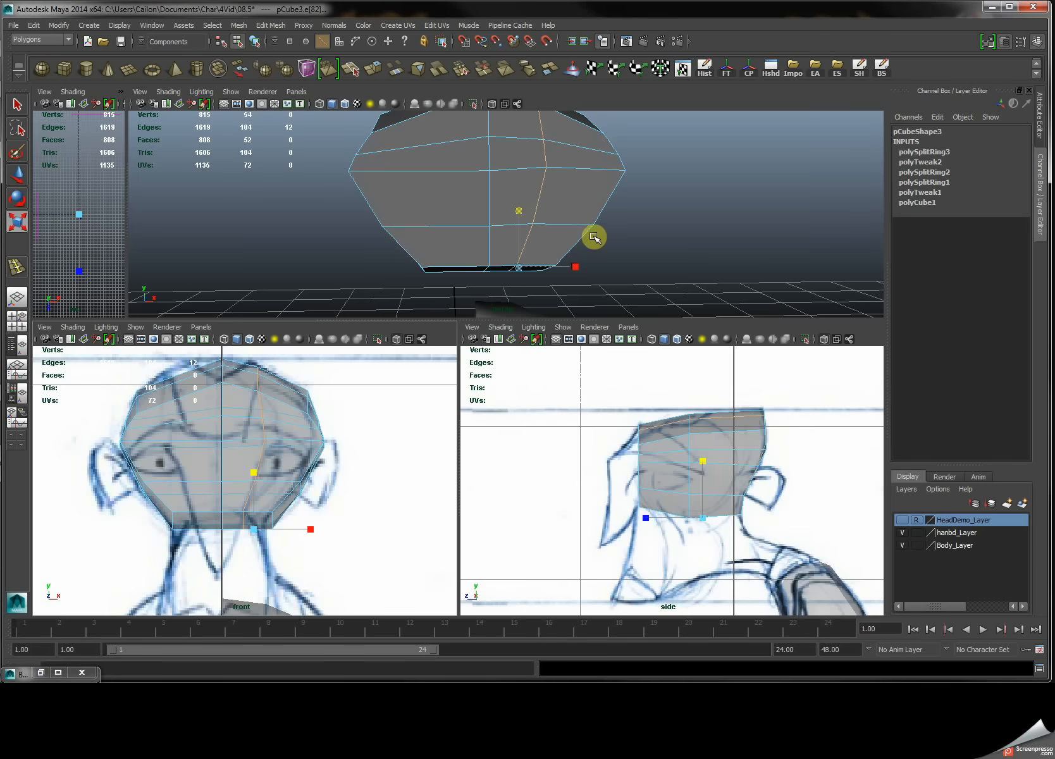
{"action": "key", "text": "space"}
{"action": "left_click_drag", "start_coordinate": [606, 238], "coordinate": [450, 293], "text": "alt"}
{"action": "right_click_drag", "start_coordinate": [450, 293], "coordinate": [443, 332]}
{"action": "left_click_drag", "start_coordinate": [320, 226], "coordinate": [427, 493]}
{"action": "key", "text": "Delete"}
Scale the outer vertical edges at the front and back of the half head inward to round its corners.
{"action": "left_click_drag", "start_coordinate": [549, 369], "coordinate": [501, 308], "text": "alt"}
{"action": "mouse_move", "coordinate": [502, 309]}
{"action": "right_mouse_down"}
{"action": "mouse_move", "coordinate": [502, 288]}
{"action": "mouse_move", "coordinate": [493, 330]}
{"action": "right_mouse_up"}
{"action": "double_click", "coordinate": [494, 329]}
{"action": "left_click_drag", "start_coordinate": [492, 325], "coordinate": [477, 399], "text": "alt"}
{"action": "key", "text": "q"}
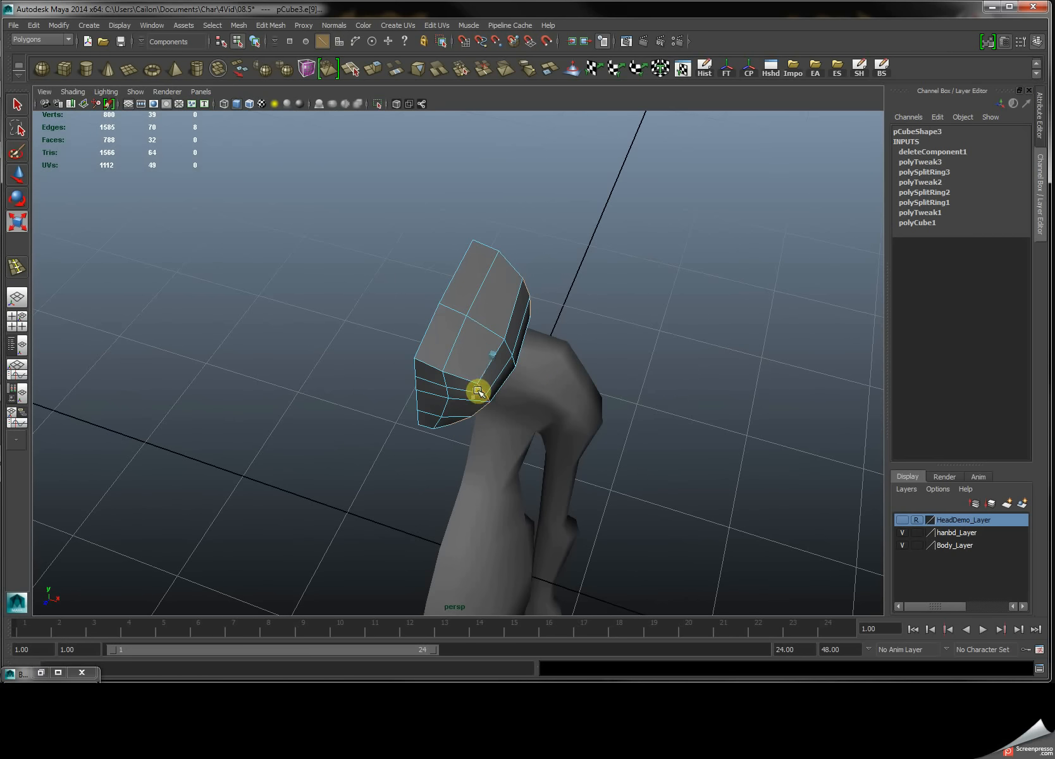
{"action": "left_click_drag", "start_coordinate": [521, 370], "coordinate": [545, 354], "text": "alt"}
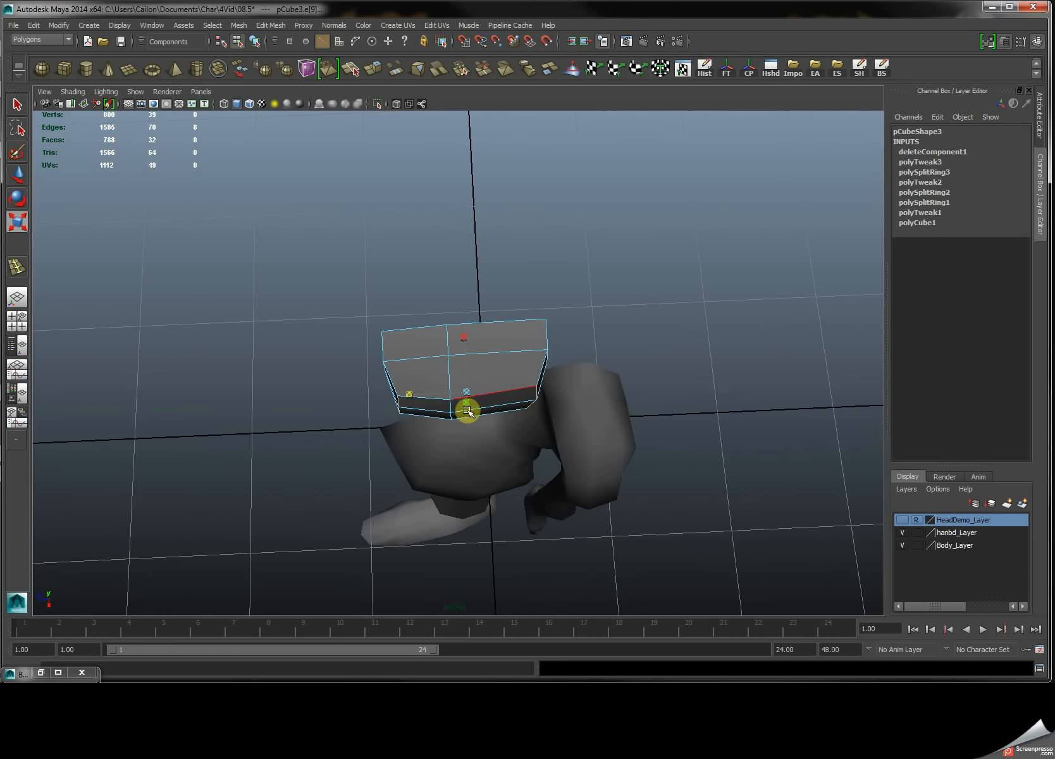
{"action": "left_click_drag", "start_coordinate": [431, 439], "coordinate": [563, 387], "text": "alt"}
{"action": "left_click_drag", "start_coordinate": [535, 337], "coordinate": [505, 274], "text": "alt"}
{"action": "key", "text": "w"}
{"action": "left_click_drag", "start_coordinate": [615, 500], "coordinate": [539, 387], "text": "alt"}
{"action": "key", "text": "space"}
{"action": "key", "text": "space"}
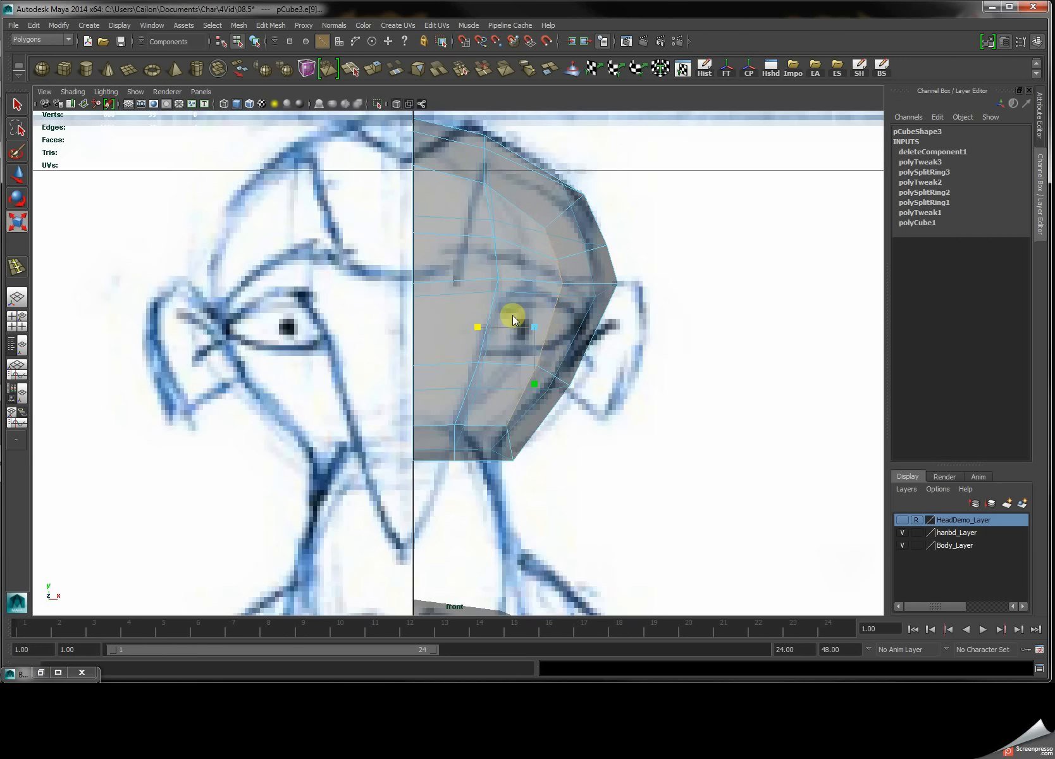
Extrude the faces on the underside of the half head straight down in the side view to form the lower face.
{"action": "key", "text": "space"}
{"action": "key", "text": "space"}
{"action": "left_click_drag", "start_coordinate": [616, 244], "coordinate": [398, 330], "text": "alt"}
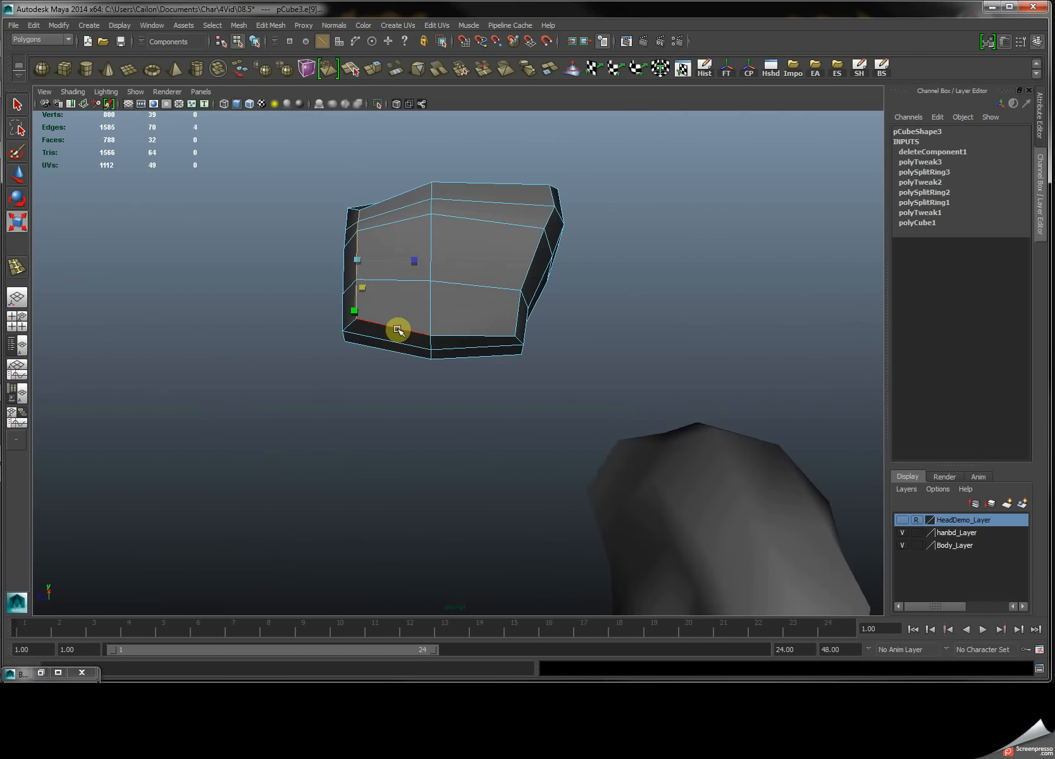
{"action": "right_click_drag", "start_coordinate": [398, 329], "coordinate": [399, 365]}
{"action": "key", "text": "space"}
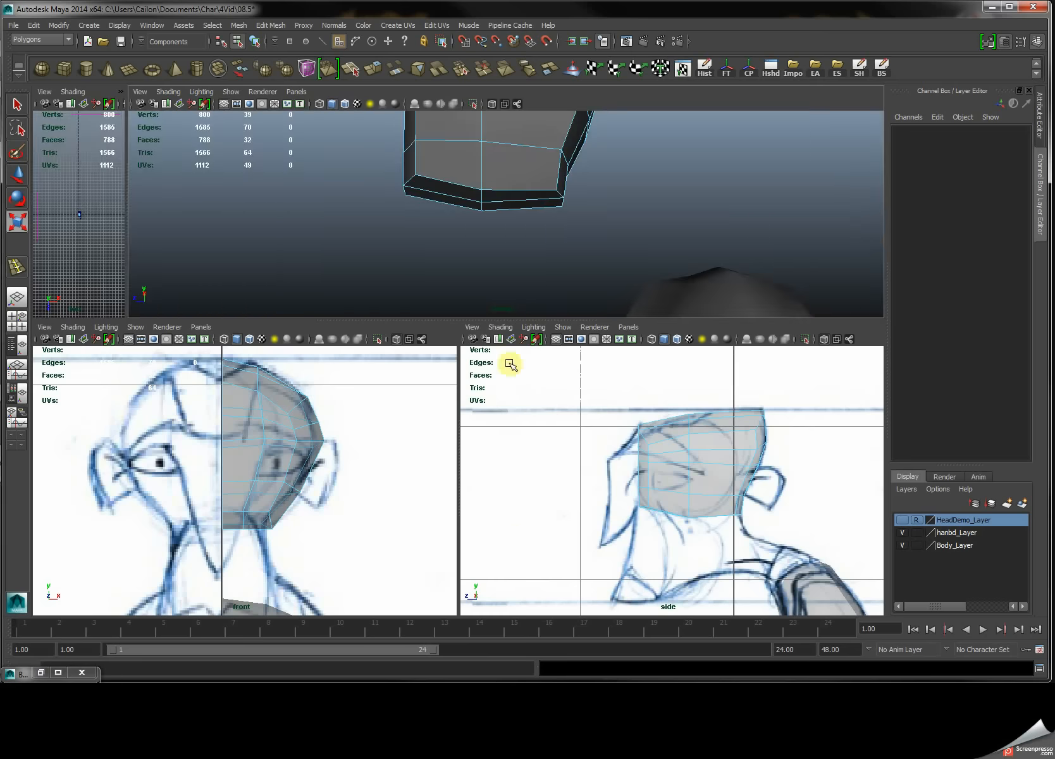
{"action": "left_click", "coordinate": [438, 193]}
{"action": "left_click", "coordinate": [526, 199], "text": "shift"}
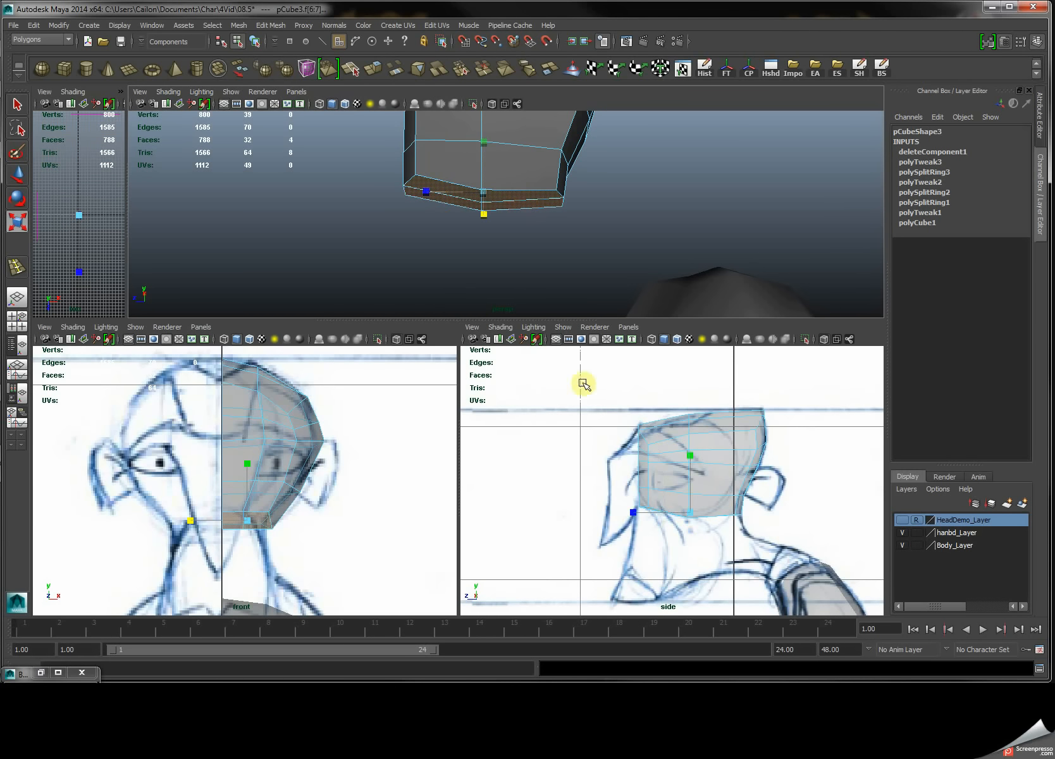
{"action": "key", "text": "space"}
{"action": "right_click_drag", "start_coordinate": [508, 327], "coordinate": [512, 324], "text": "shift"}
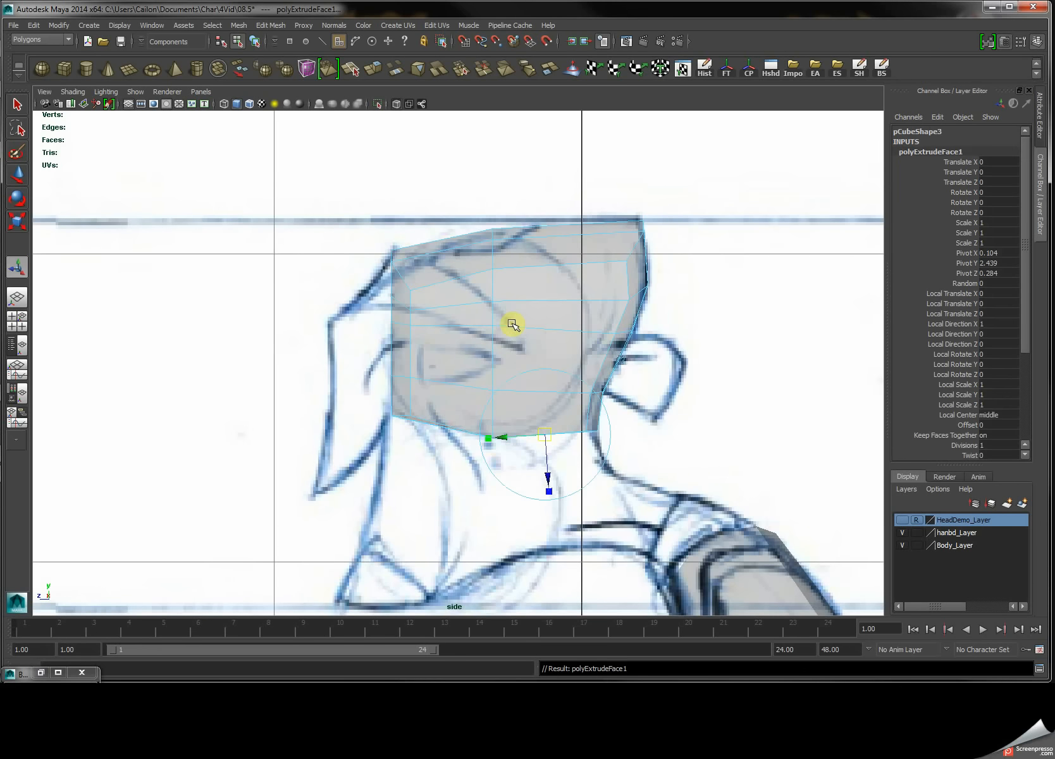
{"action": "key", "text": "w"}
{"action": "left_click_drag", "start_coordinate": [497, 384], "coordinate": [477, 503]}
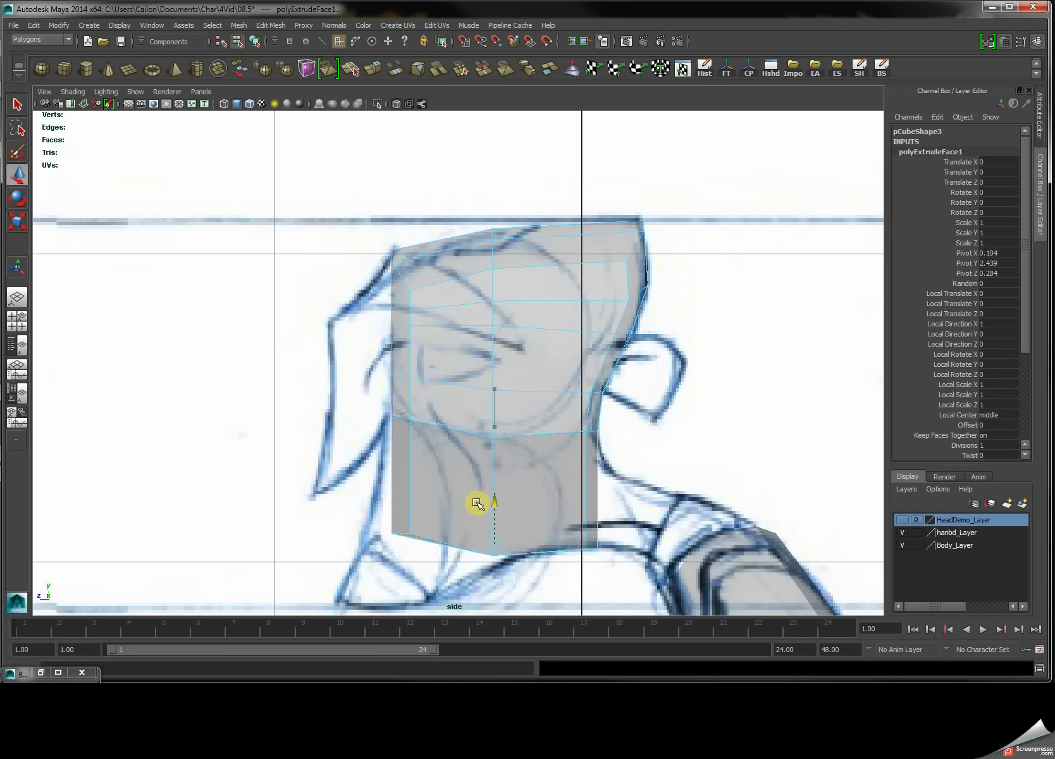
Scale the extruded bottom faces vertically until the lower end is flat.
{"action": "key", "text": "r"}
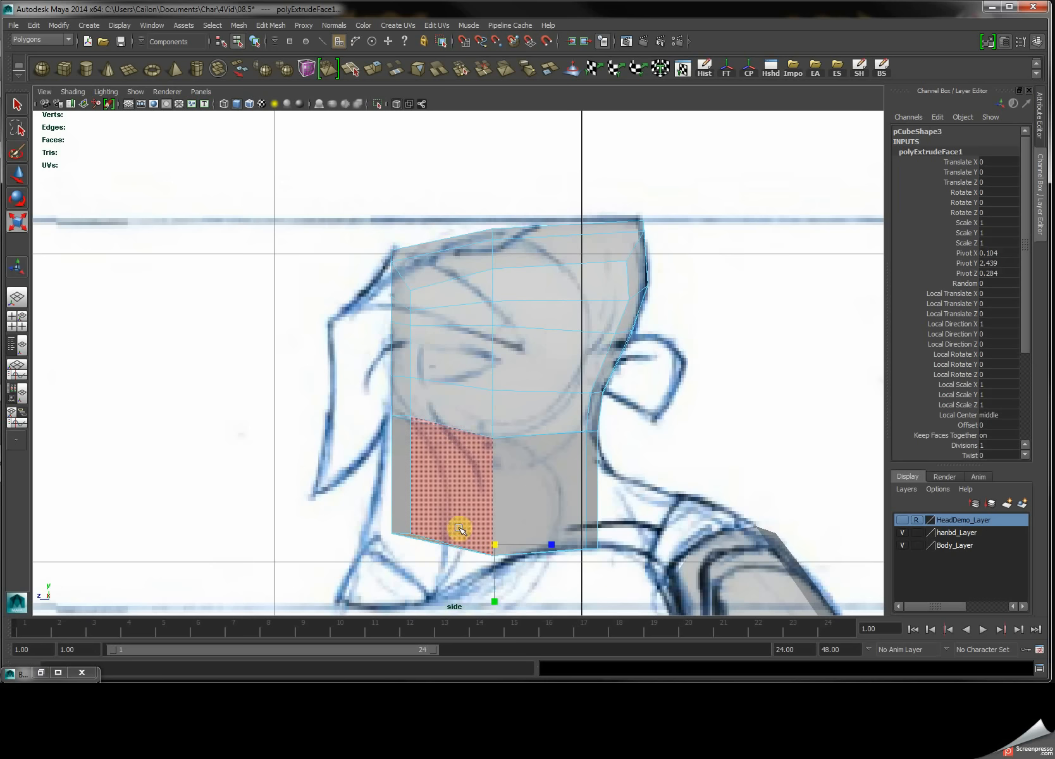
{"action": "left_click_drag", "start_coordinate": [495, 599], "coordinate": [500, 549]}
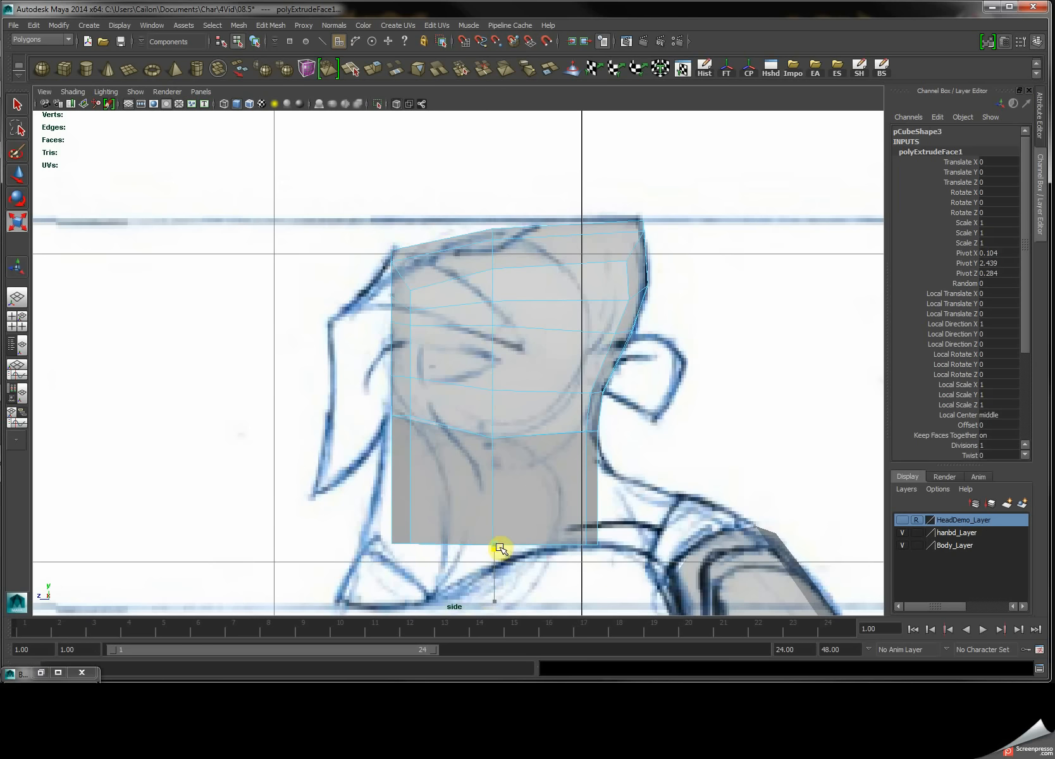
{"action": "key", "text": "w"}
Move the front, middle and rear vertices of the extrusion's bottom edge onto the sketched lower face outline in the side view.
{"action": "middle_click_drag", "start_coordinate": [438, 501], "coordinate": [442, 348], "text": "alt"}
{"action": "right_click_drag", "start_coordinate": [474, 371], "coordinate": [425, 371]}
{"action": "mouse_move", "coordinate": [405, 358]}
{"action": "left_mouse_down"}
{"action": "mouse_move", "coordinate": [460, 415]}
{"action": "mouse_move", "coordinate": [386, 373]}
{"action": "left_mouse_up"}
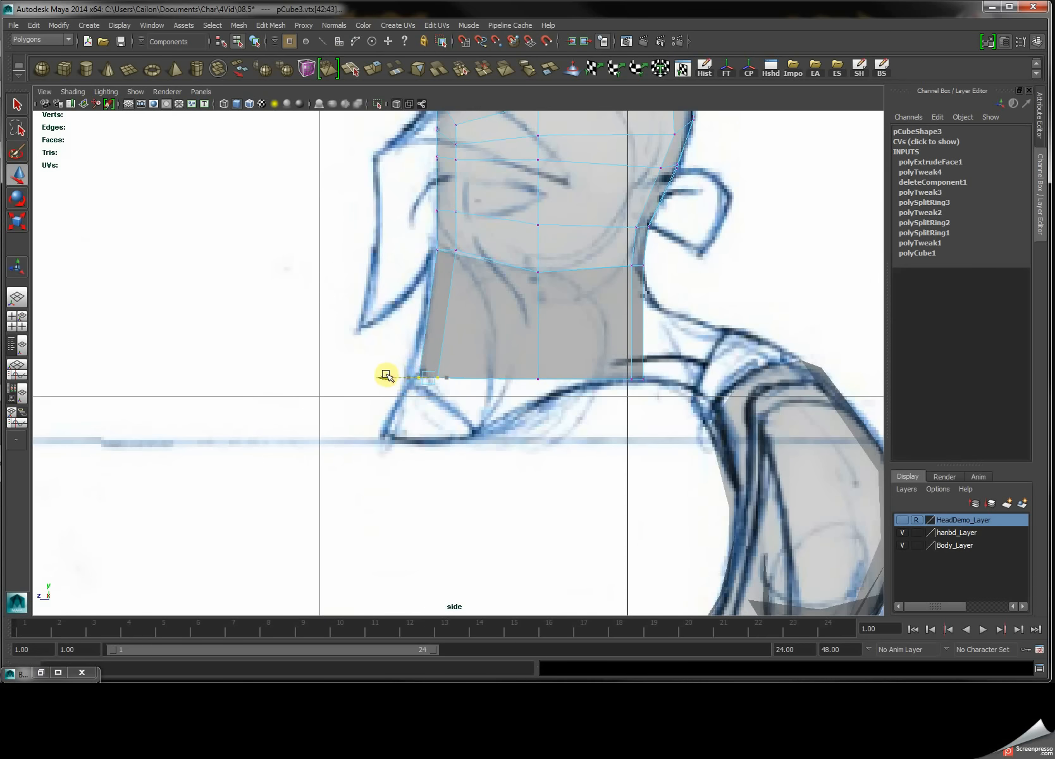
{"action": "left_click_drag", "start_coordinate": [546, 399], "coordinate": [546, 398]}
{"action": "left_click_drag", "start_coordinate": [541, 337], "coordinate": [540, 351]}
{"action": "left_click_drag", "start_coordinate": [615, 359], "coordinate": [658, 412]}
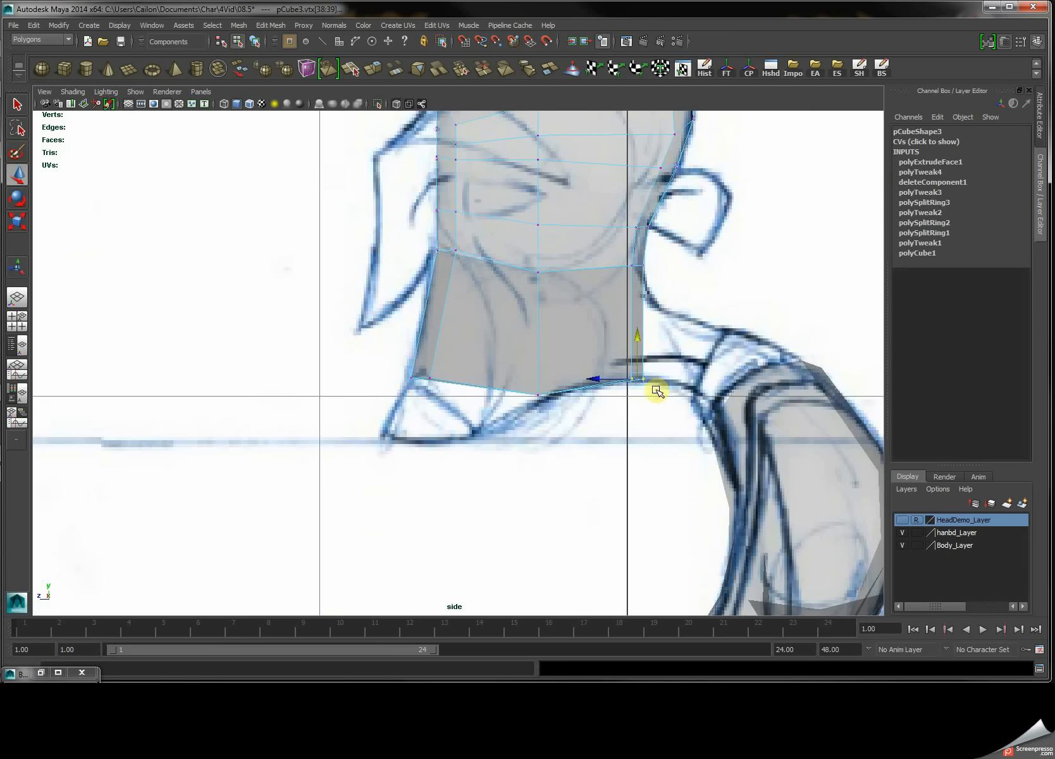
{"action": "left_click_drag", "start_coordinate": [638, 340], "coordinate": [639, 336]}
{"action": "left_click", "coordinate": [537, 397]}
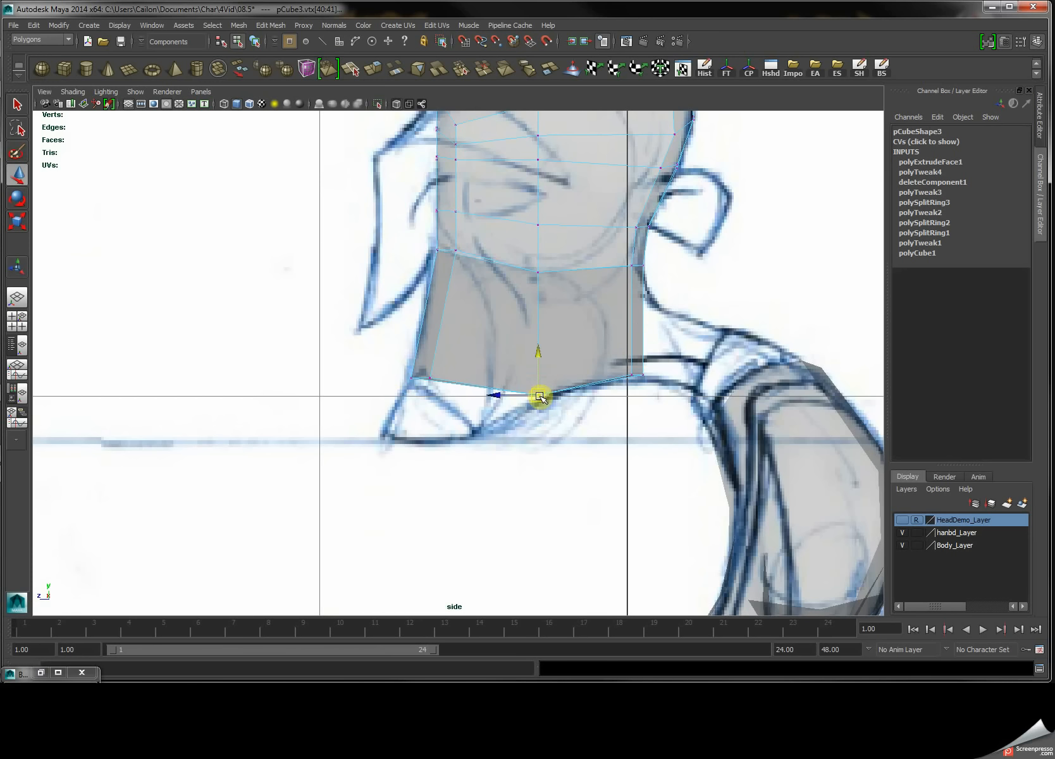
{"action": "left_click_drag", "start_coordinate": [393, 348], "coordinate": [435, 393]}
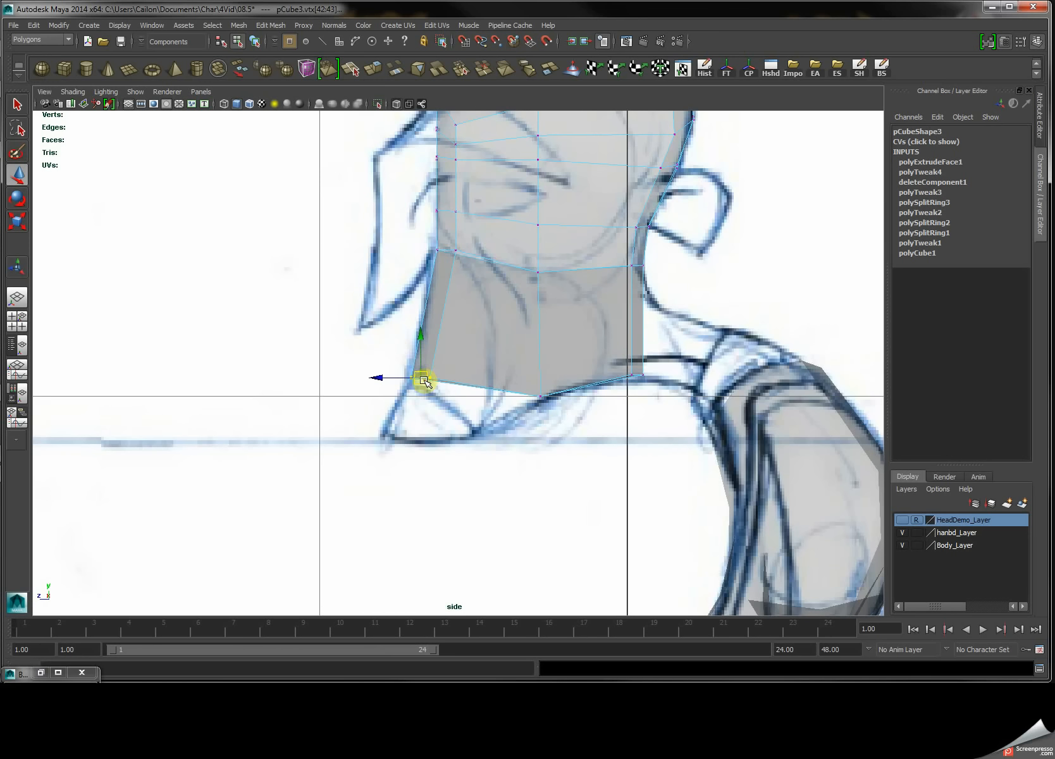
Move the outer and middle bottom vertices of the lower face outward to the sketched width in the front view.
{"action": "key", "text": "space"}
{"action": "key", "text": "space"}
{"action": "key", "text": "space"}
{"action": "key", "text": "space"}
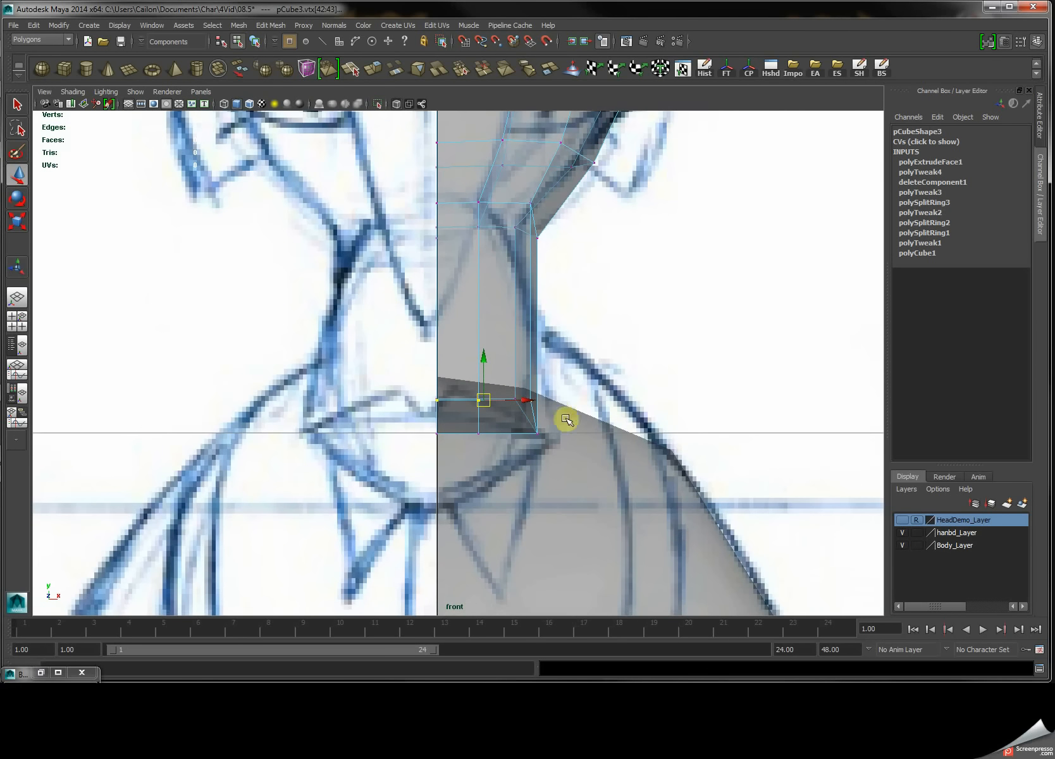
{"action": "left_click_drag", "start_coordinate": [503, 381], "coordinate": [585, 411]}
{"action": "left_click_drag", "start_coordinate": [473, 393], "coordinate": [525, 417]}
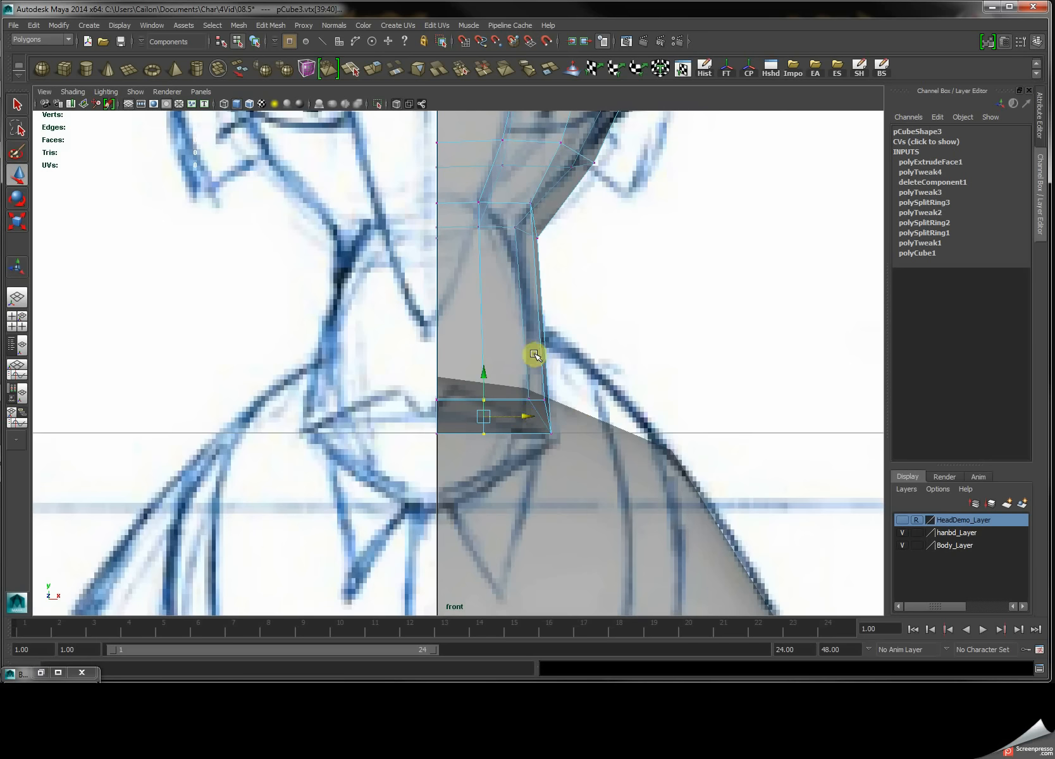
Insert a horizontal edge loop around the middle of the lower face in the side view.
{"action": "key", "text": "space"}
{"action": "key", "text": "space"}
{"action": "right_click_drag", "start_coordinate": [584, 318], "coordinate": [626, 329]}
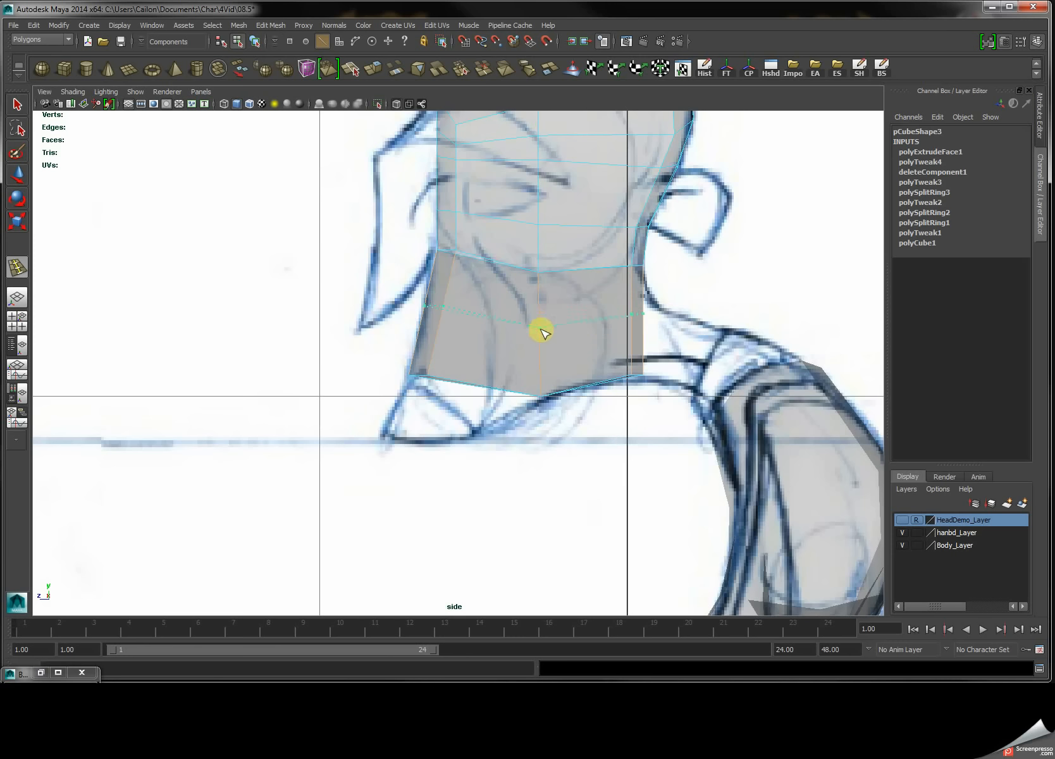
{"action": "left_click", "coordinate": [541, 335]}
Move the vertices where the cheek narrows into the lower face inward and up to the sketched outline, undoing the last change.
{"action": "key", "text": "space"}
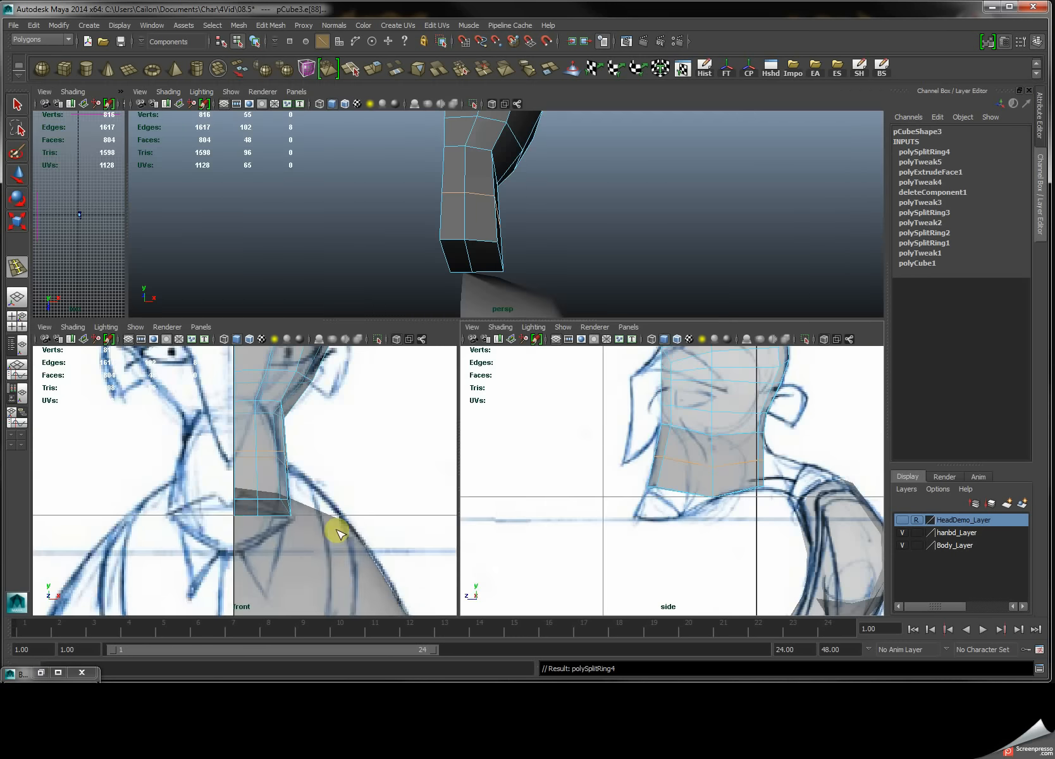
{"action": "key", "text": "space"}
{"action": "middle_click_drag", "start_coordinate": [401, 368], "coordinate": [365, 388], "text": "alt"}
{"action": "right_click_drag", "start_coordinate": [365, 388], "coordinate": [452, 358], "text": "alt"}
{"action": "key", "text": "q"}
{"action": "right_click_drag", "start_coordinate": [478, 308], "coordinate": [459, 299]}
{"action": "mouse_move", "coordinate": [474, 310]}
{"action": "left_mouse_down"}
{"action": "mouse_move", "coordinate": [542, 378]}
{"action": "mouse_move", "coordinate": [509, 340]}
{"action": "mouse_move", "coordinate": [536, 341]}
{"action": "left_mouse_up"}
{"action": "key", "text": "w"}
{"action": "key", "text": "ctrl+z"}
Extrude the two front faces on the underside of the lower face down and forward to the sketched chin.
{"action": "key", "text": "space"}
{"action": "key", "text": "space"}
{"action": "left_click_drag", "start_coordinate": [495, 273], "coordinate": [382, 280], "text": "alt"}
{"action": "left_click_drag", "start_coordinate": [410, 436], "coordinate": [398, 408], "text": "alt"}
{"action": "right_click_drag", "start_coordinate": [397, 403], "coordinate": [398, 418]}
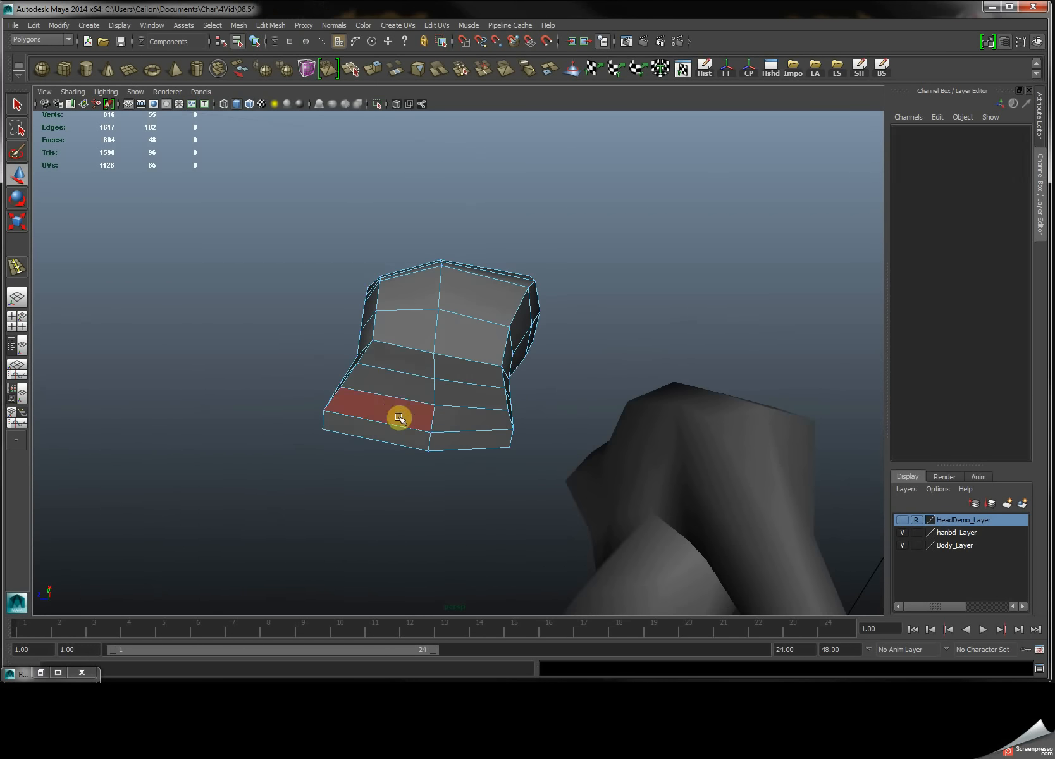
{"action": "left_click", "coordinate": [399, 418]}
{"action": "key", "text": "space"}
{"action": "key", "text": "space"}
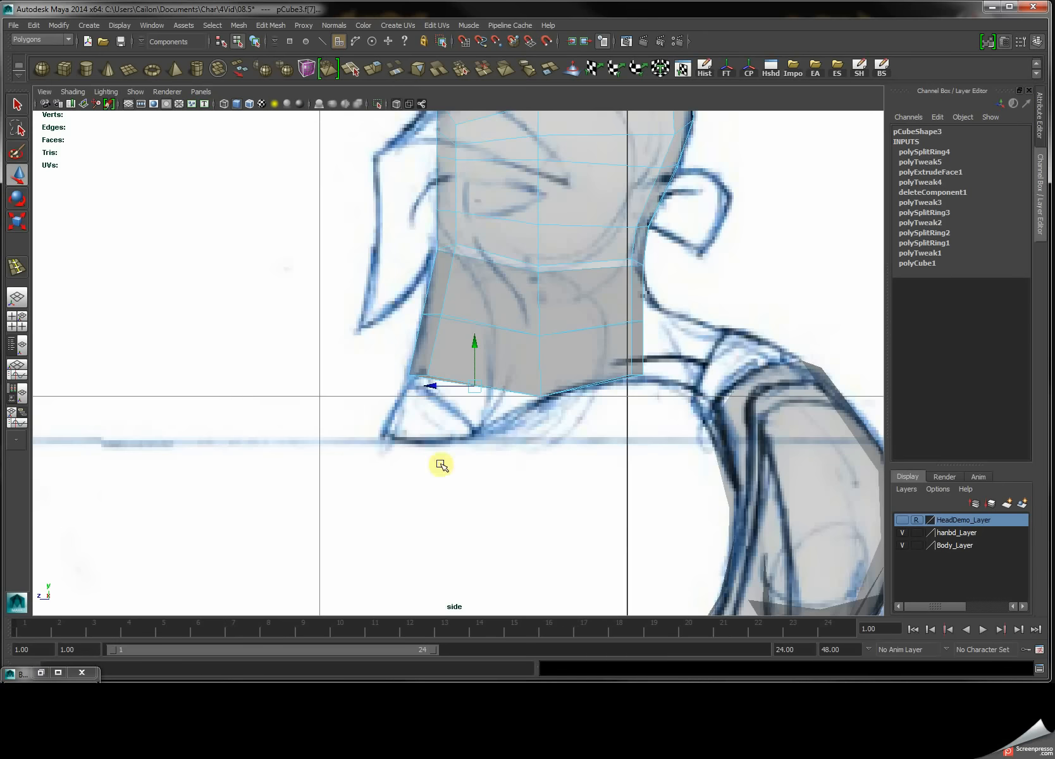
{"action": "right_click_drag", "start_coordinate": [496, 435], "coordinate": [480, 391], "text": "shift"}
{"action": "left_click_drag", "start_coordinate": [462, 401], "coordinate": [450, 427]}
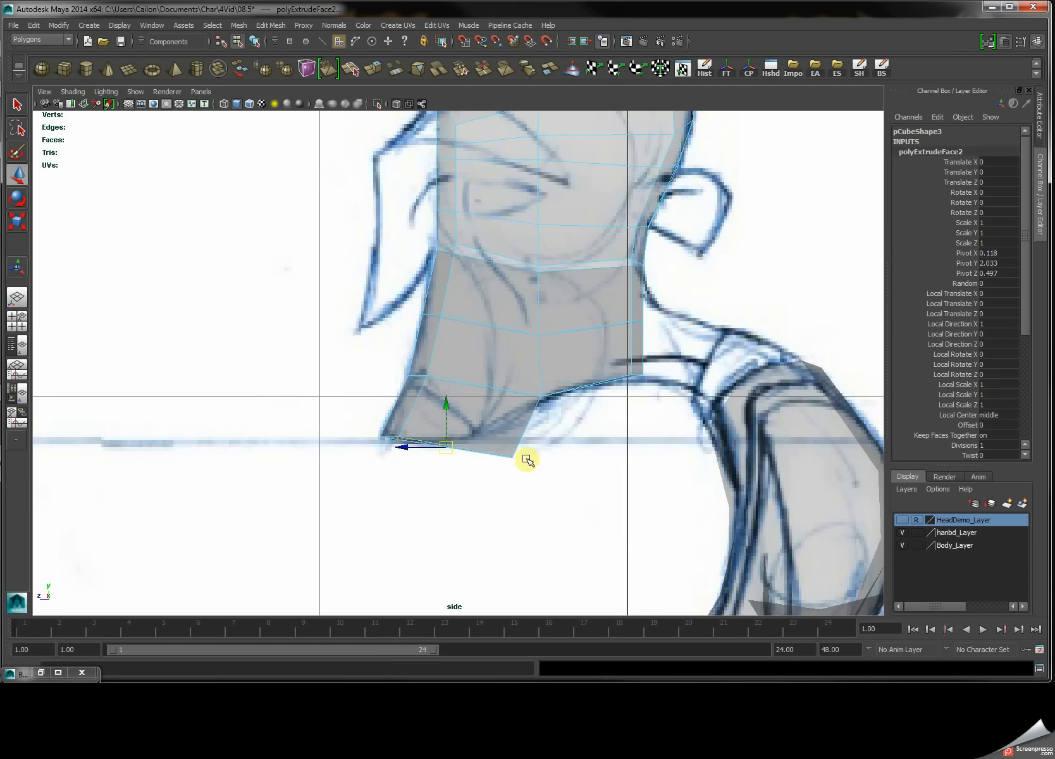
Move the rear vertices of the chin extrusion forward and up onto the sketched underside of the jaw in the side view.
{"action": "right_click_drag", "start_coordinate": [513, 405], "coordinate": [513, 456]}
{"action": "right_click_drag", "start_coordinate": [475, 408], "coordinate": [476, 408]}
{"action": "left_click_drag", "start_coordinate": [501, 444], "coordinate": [522, 479]}
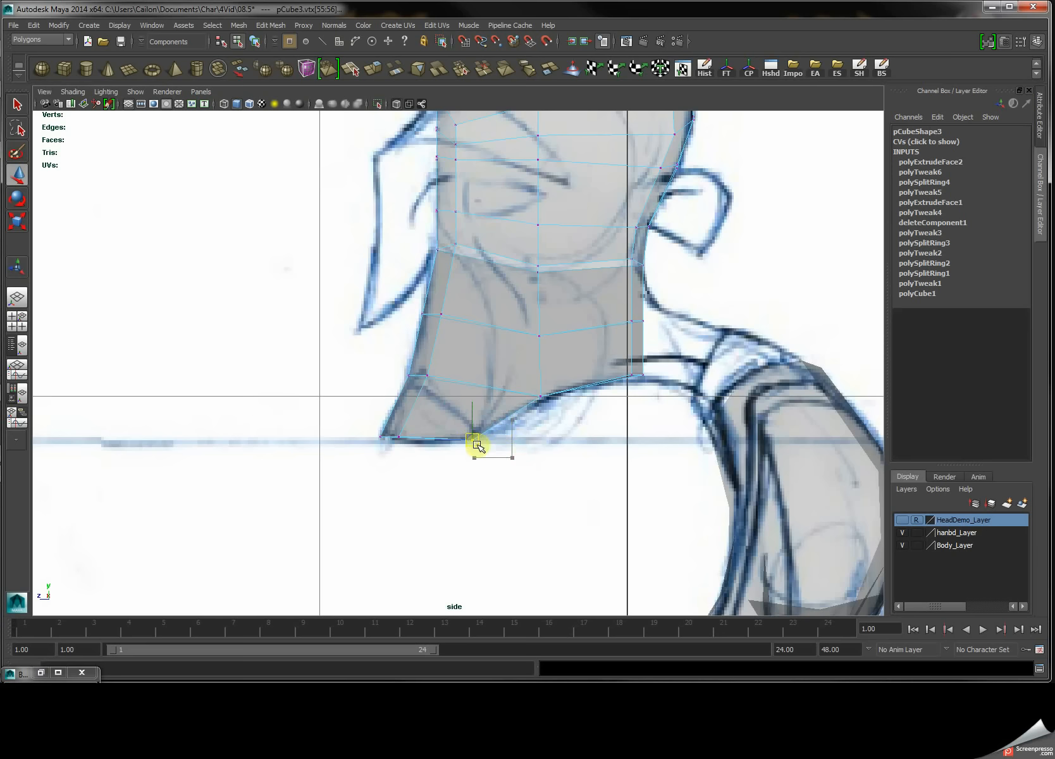
{"action": "middle_click_drag", "start_coordinate": [513, 356], "coordinate": [525, 407], "text": "alt"}
{"action": "mouse_move", "coordinate": [434, 292]}
{"action": "left_mouse_down"}
{"action": "mouse_move", "coordinate": [470, 309]}
{"action": "mouse_move", "coordinate": [448, 303]}
{"action": "left_mouse_up"}
{"action": "scroll", "coordinate": [554, 499], "scroll_direction": "down", "scroll_amount": 5}
{"action": "scroll", "coordinate": [539, 471], "scroll_direction": "up", "scroll_amount": 3}
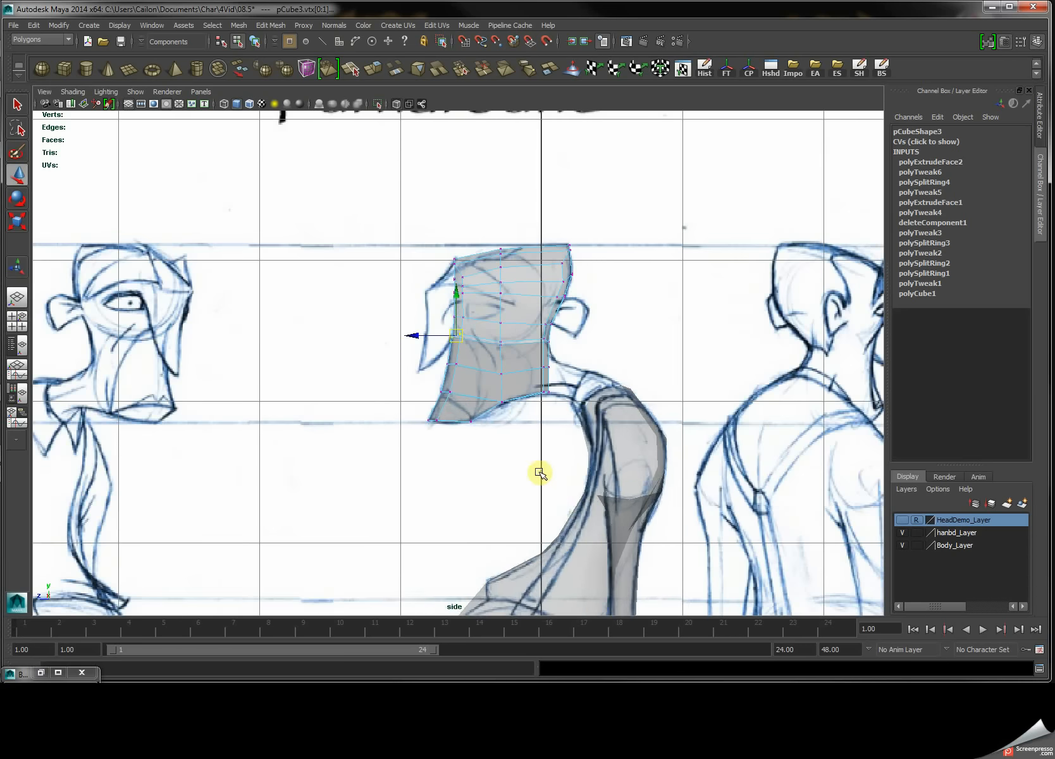
{"action": "key", "text": "space"}
{"action": "key", "text": "space"}
{"action": "left_click_drag", "start_coordinate": [497, 278], "coordinate": [504, 356], "text": "alt"}
{"action": "right_click", "coordinate": [501, 405]}
{"action": "middle_click_drag", "start_coordinate": [504, 356], "coordinate": [504, 414], "text": "alt"}
{"action": "right_click_drag", "start_coordinate": [459, 335], "coordinate": [462, 367]}
Set Body_Layer to reference display so the body mesh cannot be selected along with the head's vertices.
{"action": "key", "text": "space"}
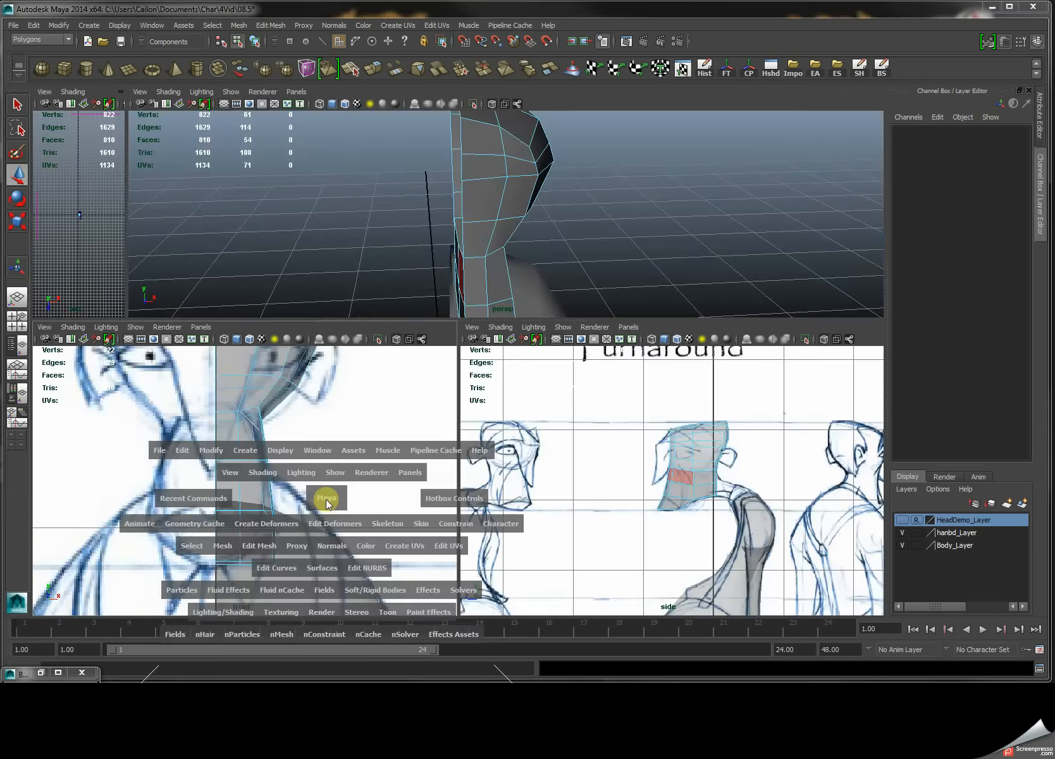
{"action": "key", "text": "space"}
{"action": "right_click_drag", "start_coordinate": [515, 405], "coordinate": [483, 413]}
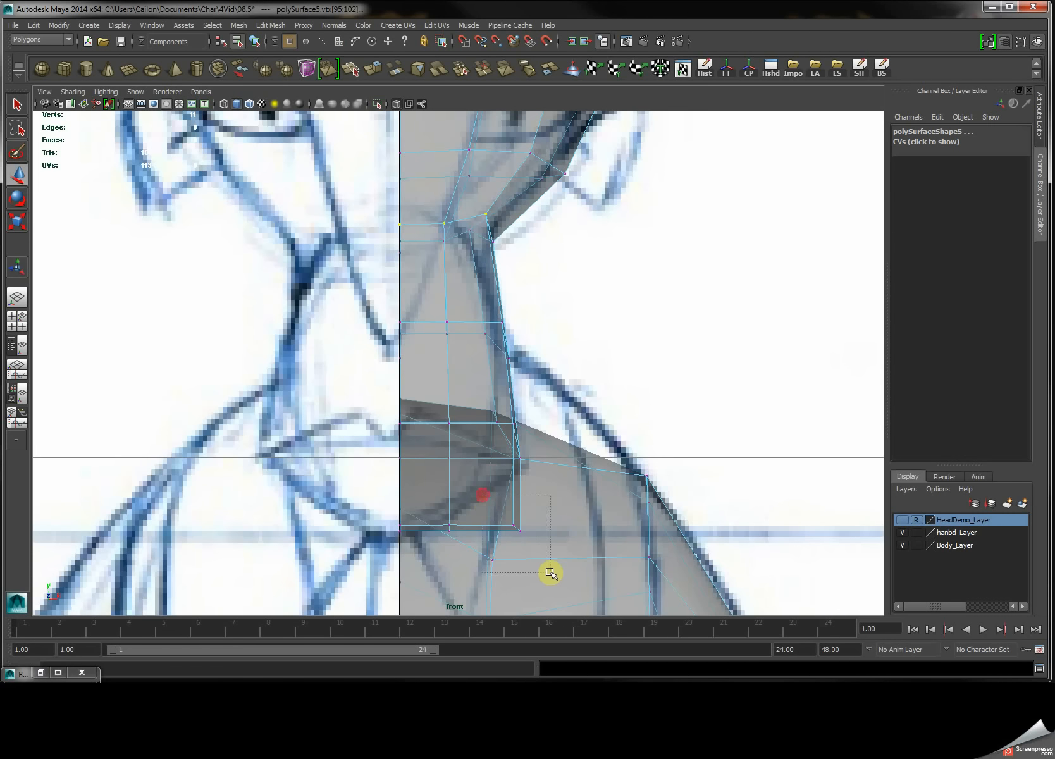
{"action": "left_click_drag", "start_coordinate": [500, 513], "coordinate": [528, 544]}
{"action": "left_click", "coordinate": [915, 546]}
{"action": "left_click", "coordinate": [916, 545]}
Move the chin's lower corner and middle vertices onto the sketched jaw curve and nudge the cheek-bottom vertex onto the front outline.
{"action": "left_click_drag", "start_coordinate": [516, 526], "coordinate": [464, 563]}
{"action": "left_click_drag", "start_coordinate": [445, 530], "coordinate": [447, 513]}
{"action": "scroll", "coordinate": [542, 420], "scroll_direction": "down", "scroll_amount": 5}
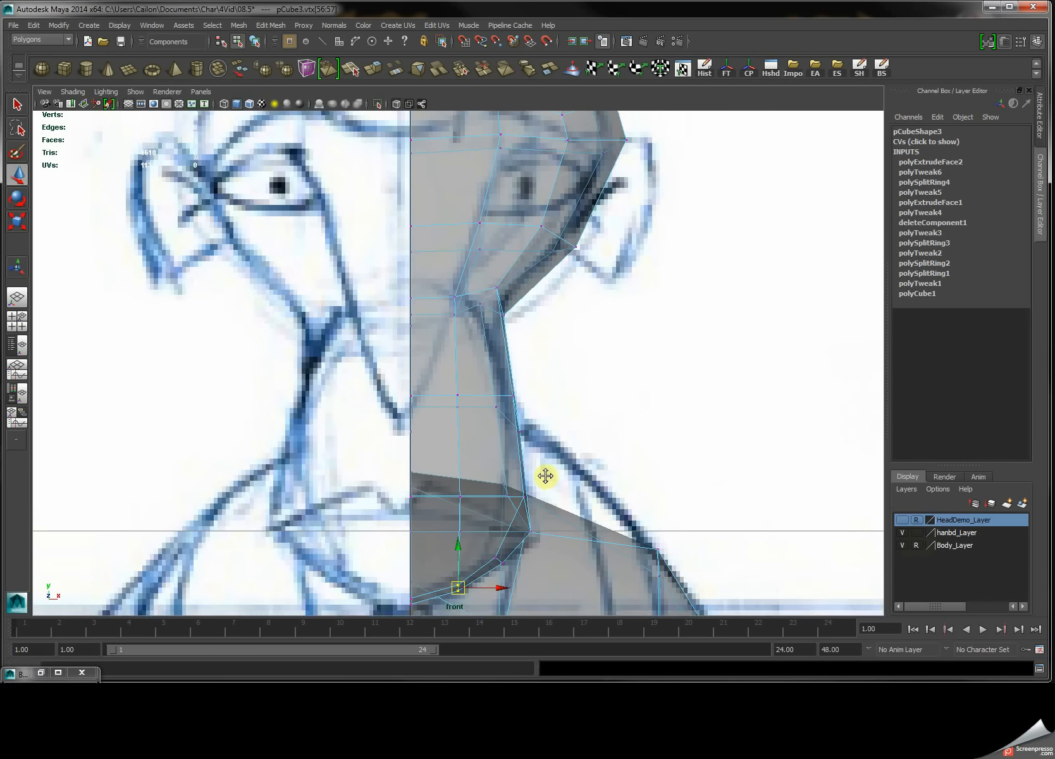
{"action": "left_click", "coordinate": [506, 316]}
{"action": "scroll", "coordinate": [506, 317], "scroll_direction": "up", "scroll_amount": 5}
{"action": "left_click_drag", "start_coordinate": [501, 308], "coordinate": [498, 312]}
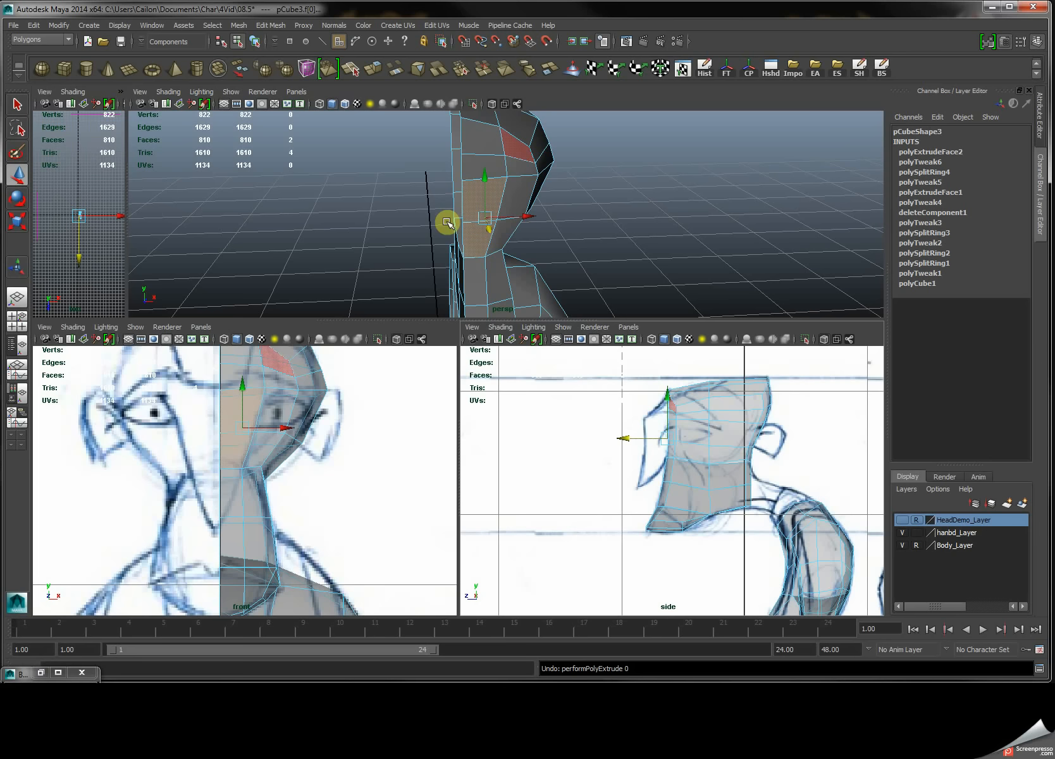
Extrude the front faces beside the centre line and pull them forward and down in the side view to start the nose.
{"action": "middle_click", "coordinate": [223, 379]}
{"action": "left_click", "coordinate": [238, 368], "text": "shift"}
{"action": "left_click", "coordinate": [240, 357], "text": "shift"}
{"action": "right_click_drag", "start_coordinate": [647, 418], "coordinate": [637, 444], "text": "shift"}
{"action": "key", "text": "space"}
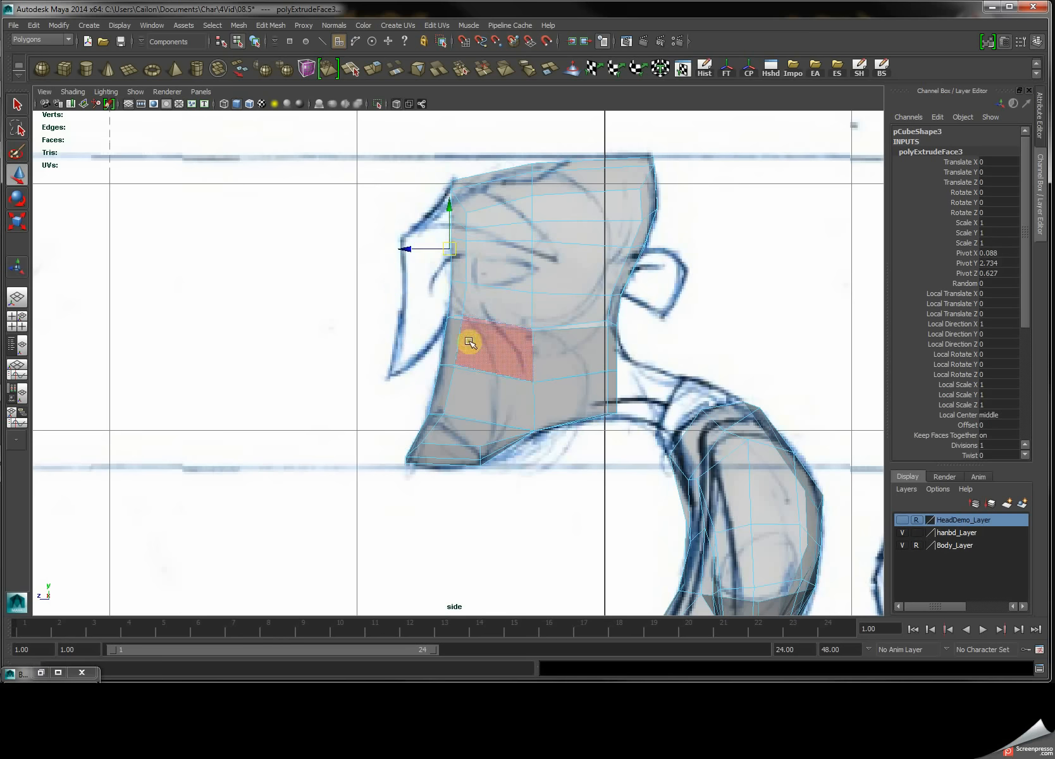
{"action": "left_click_drag", "start_coordinate": [404, 244], "coordinate": [433, 271]}
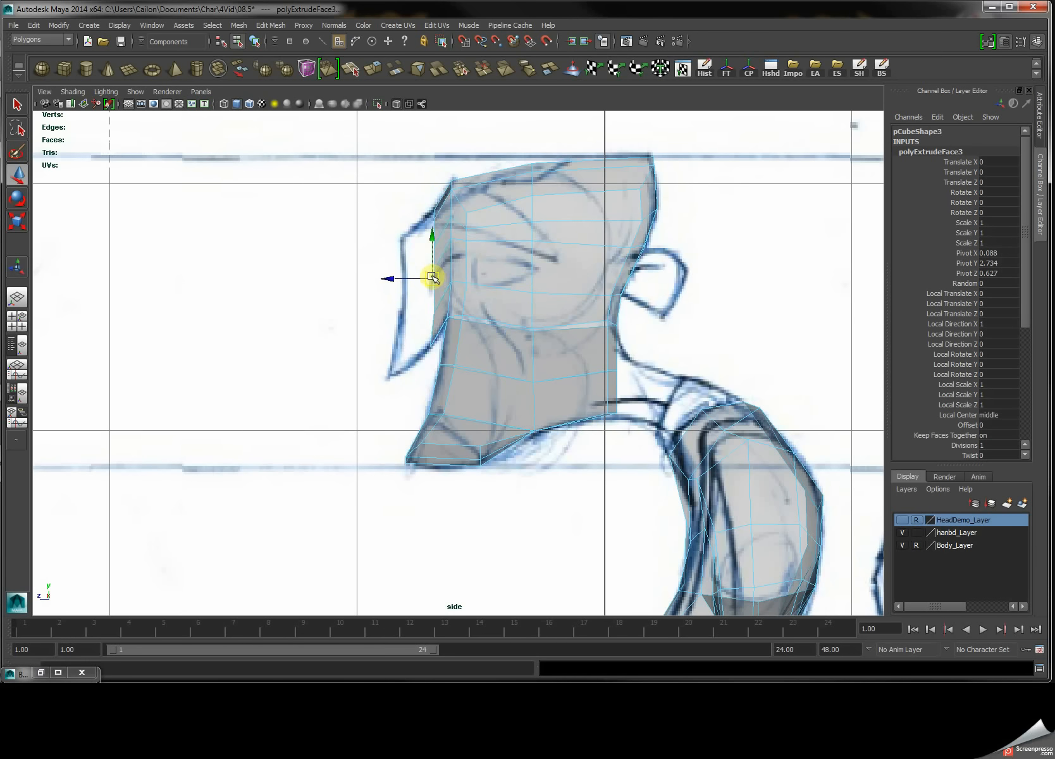
Extrude the nose faces again and pull them forward and down toward the sketched nose in the side view.
{"action": "key", "text": "ctrl+e"}
{"action": "key", "text": "w"}
{"action": "left_click_drag", "start_coordinate": [432, 278], "coordinate": [401, 306]}
{"action": "scroll", "coordinate": [409, 291], "scroll_direction": "up", "scroll_amount": 8}
{"action": "middle_click_drag", "start_coordinate": [407, 290], "coordinate": [443, 307], "text": "alt"}
Move the nose's vertices onto the sketched bridge, underside and pointed tip in the side view.
{"action": "right_click_drag", "start_coordinate": [405, 258], "coordinate": [366, 255]}
{"action": "left_click_drag", "start_coordinate": [365, 254], "coordinate": [411, 272]}
{"action": "left_click_drag", "start_coordinate": [416, 370], "coordinate": [378, 410]}
{"action": "middle_click_drag", "start_coordinate": [425, 280], "coordinate": [413, 339], "text": "alt"}
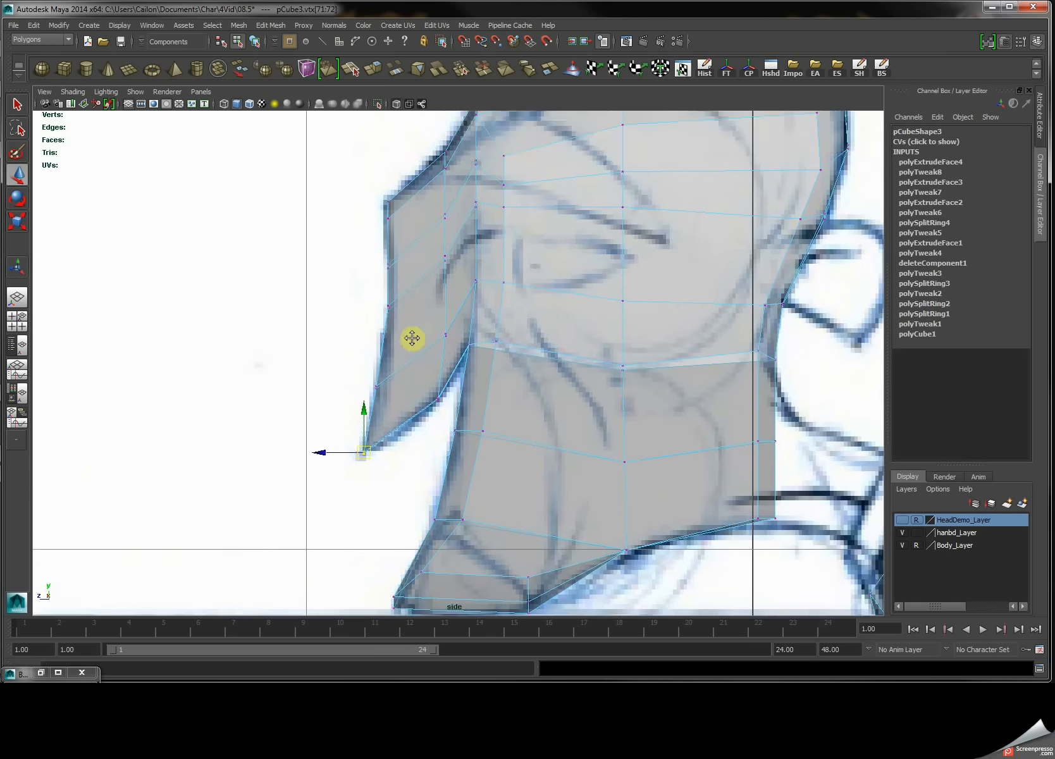
{"action": "left_click_drag", "start_coordinate": [370, 189], "coordinate": [404, 228]}
Move the outer edge at the nose tip toward the centre line in the front view to narrow the tip.
{"action": "key", "text": "space"}
{"action": "key", "text": "space"}
{"action": "key", "text": "space"}
{"action": "left_click_drag", "start_coordinate": [533, 267], "coordinate": [393, 138], "text": "alt"}
{"action": "middle_click_drag", "start_coordinate": [393, 137], "coordinate": [400, 168], "text": "alt"}
{"action": "right_click_drag", "start_coordinate": [400, 168], "coordinate": [399, 137]}
{"action": "left_click", "coordinate": [405, 176]}
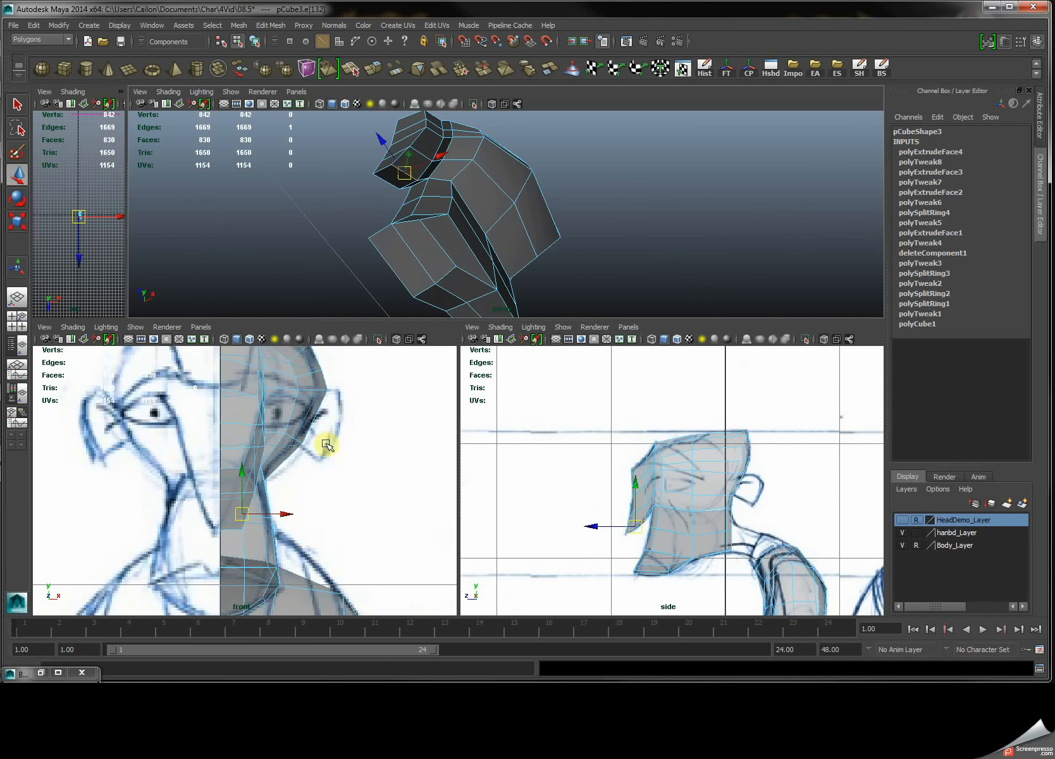
{"action": "left_click_drag", "start_coordinate": [278, 513], "coordinate": [263, 516]}
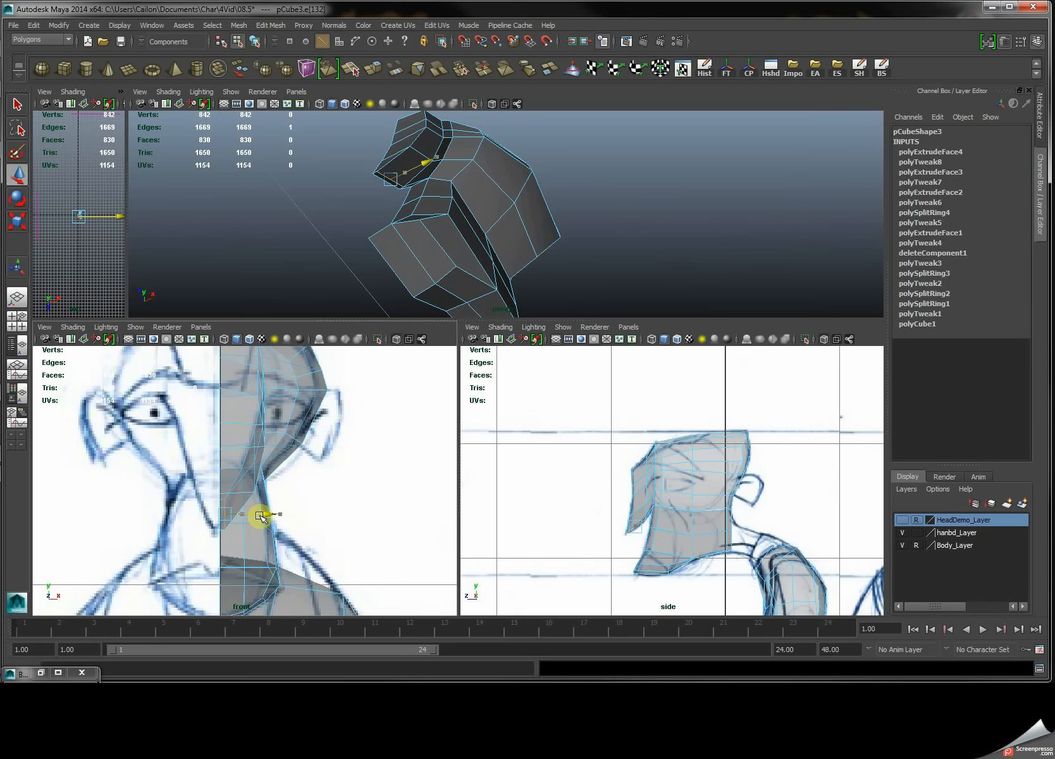
Shift the side edges further up the nose sideways so the nose tapers like the front sketch.
{"action": "left_click", "coordinate": [421, 152]}
{"action": "left_click", "coordinate": [417, 153]}
{"action": "left_click_drag", "start_coordinate": [454, 139], "coordinate": [439, 143]}
{"action": "left_click", "coordinate": [296, 427]}
{"action": "left_click_drag", "start_coordinate": [428, 224], "coordinate": [410, 266], "text": "alt"}
{"action": "left_click", "coordinate": [248, 409]}
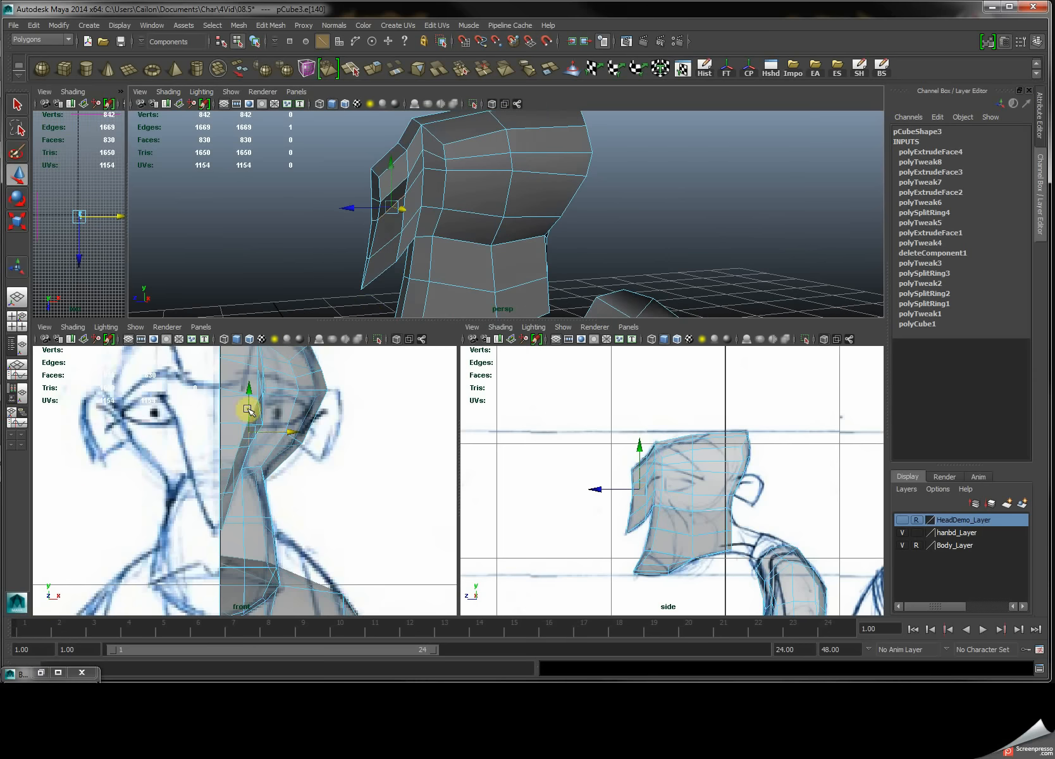
{"action": "left_click", "coordinate": [289, 421]}
{"action": "left_click_drag", "start_coordinate": [300, 414], "coordinate": [292, 387]}
Extrude the face at the back side of the head and pull it backward and down to start the ear.
{"action": "left_click_drag", "start_coordinate": [419, 219], "coordinate": [358, 241], "text": "alt"}
{"action": "key", "text": "space"}
{"action": "left_click_drag", "start_coordinate": [346, 311], "coordinate": [467, 428], "text": "alt"}
{"action": "left_click", "coordinate": [373, 277]}
{"action": "left_click", "coordinate": [443, 381]}
{"action": "key", "text": "space"}
{"action": "right_click_drag", "start_coordinate": [569, 209], "coordinate": [569, 250]}
{"action": "left_click", "coordinate": [594, 212]}
{"action": "key", "text": "3"}
{"action": "key", "text": "2"}
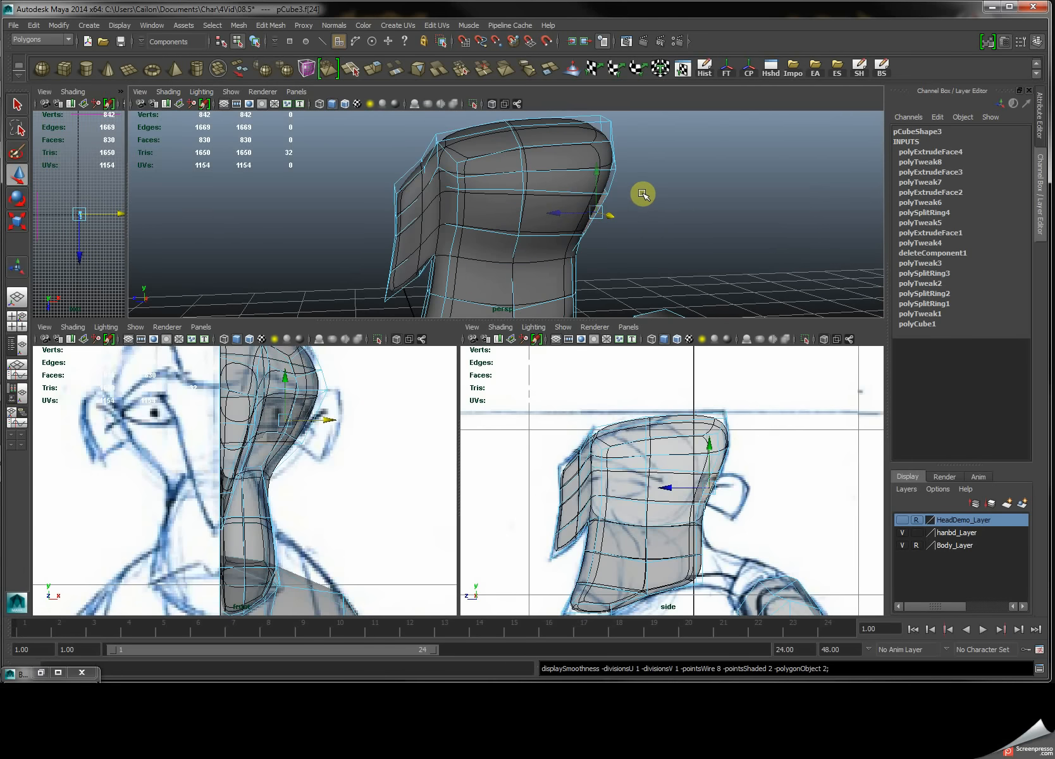
{"action": "key", "text": "1"}
{"action": "right_click_drag", "start_coordinate": [648, 202], "coordinate": [648, 229], "text": "shift"}
{"action": "key", "text": "w"}
{"action": "left_click_drag", "start_coordinate": [709, 487], "coordinate": [742, 500]}
Move the ear extrusion's vertices onto the sketched ear outline in the side view.
{"action": "key", "text": "space"}
{"action": "scroll", "coordinate": [732, 450], "scroll_direction": "up", "scroll_amount": 2}
{"action": "middle_click_drag", "start_coordinate": [732, 451], "coordinate": [558, 413], "text": "alt"}
{"action": "scroll", "coordinate": [398, 358], "scroll_direction": "up", "scroll_amount": 3}
{"action": "middle_click_drag", "start_coordinate": [398, 358], "coordinate": [465, 354], "text": "alt"}
{"action": "right_click_drag", "start_coordinate": [450, 259], "coordinate": [427, 258]}
{"action": "left_click_drag", "start_coordinate": [454, 271], "coordinate": [388, 284]}
Pull the ear's end face outward and slightly up toward the sketched ear in the front view.
{"action": "key", "text": "space"}
{"action": "left_click_drag", "start_coordinate": [502, 244], "coordinate": [595, 214], "text": "alt"}
{"action": "right_click_drag", "start_coordinate": [595, 215], "coordinate": [598, 198]}
{"action": "left_click", "coordinate": [593, 222]}
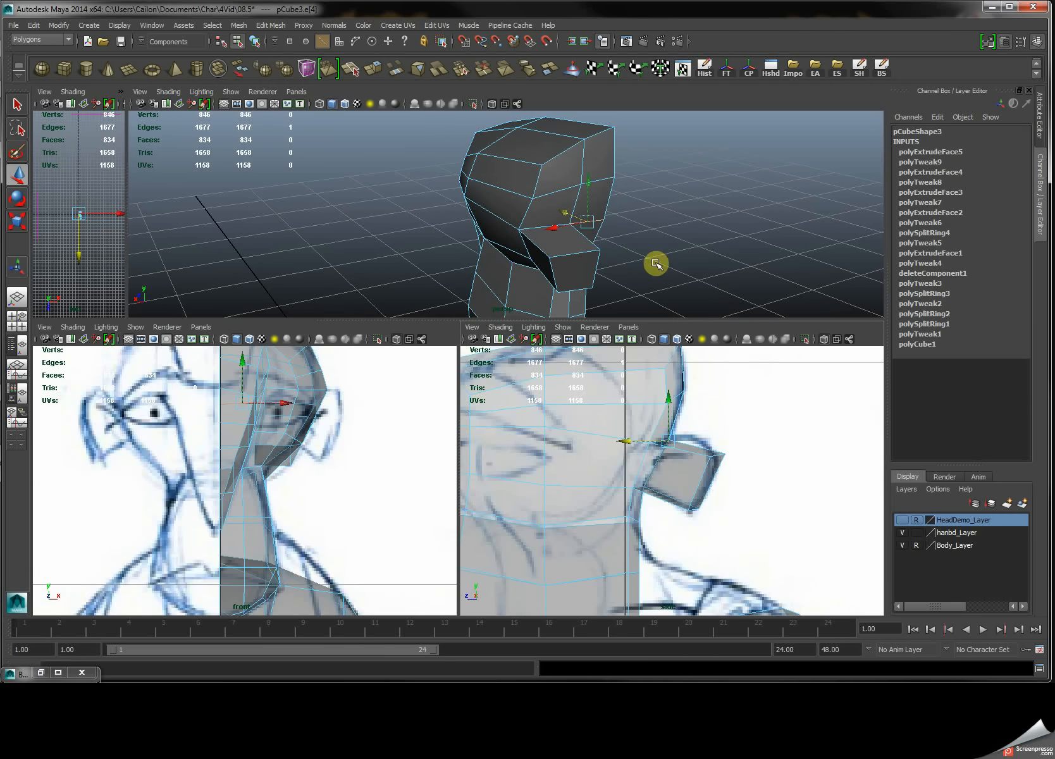
{"action": "key", "text": "space"}
{"action": "left_click_drag", "start_coordinate": [542, 347], "coordinate": [478, 473], "text": "alt"}
{"action": "key", "text": "space"}
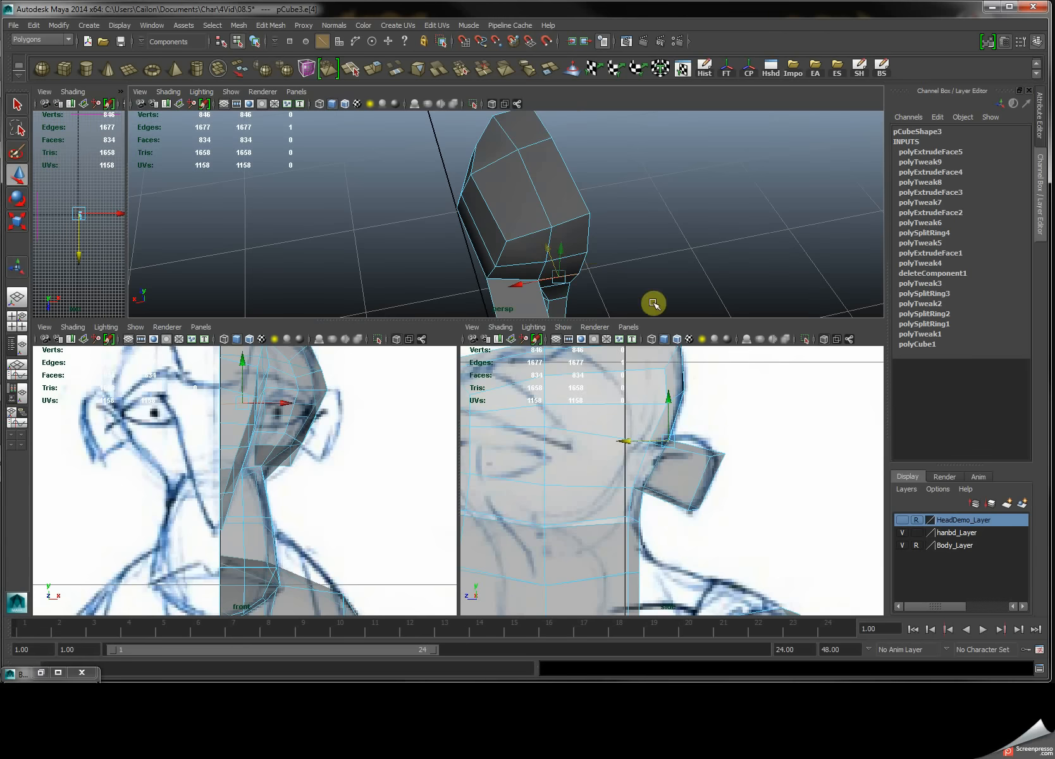
{"action": "scroll", "coordinate": [586, 275], "scroll_direction": "up", "scroll_amount": 2}
{"action": "middle_click_drag", "start_coordinate": [599, 245], "coordinate": [623, 194], "text": "alt"}
{"action": "right_click_drag", "start_coordinate": [606, 228], "coordinate": [608, 264]}
{"action": "left_click", "coordinate": [604, 263]}
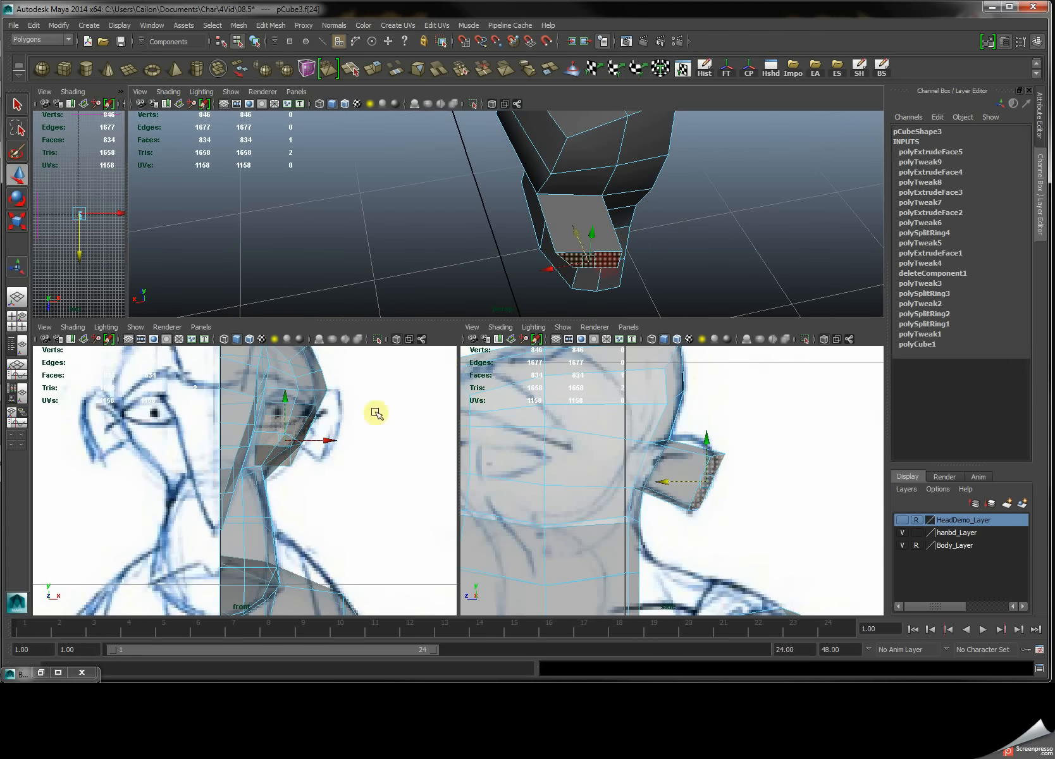
{"action": "left_click_drag", "start_coordinate": [328, 440], "coordinate": [367, 440]}
{"action": "left_click_drag", "start_coordinate": [323, 398], "coordinate": [324, 387]}
Adjust the ear's outer corner vertices to fit the sketched ear outline in the front view.
{"action": "right_click_drag", "start_coordinate": [354, 411], "coordinate": [304, 411]}
{"action": "left_click", "coordinate": [355, 408]}
{"action": "left_click", "coordinate": [576, 253], "text": "shift"}
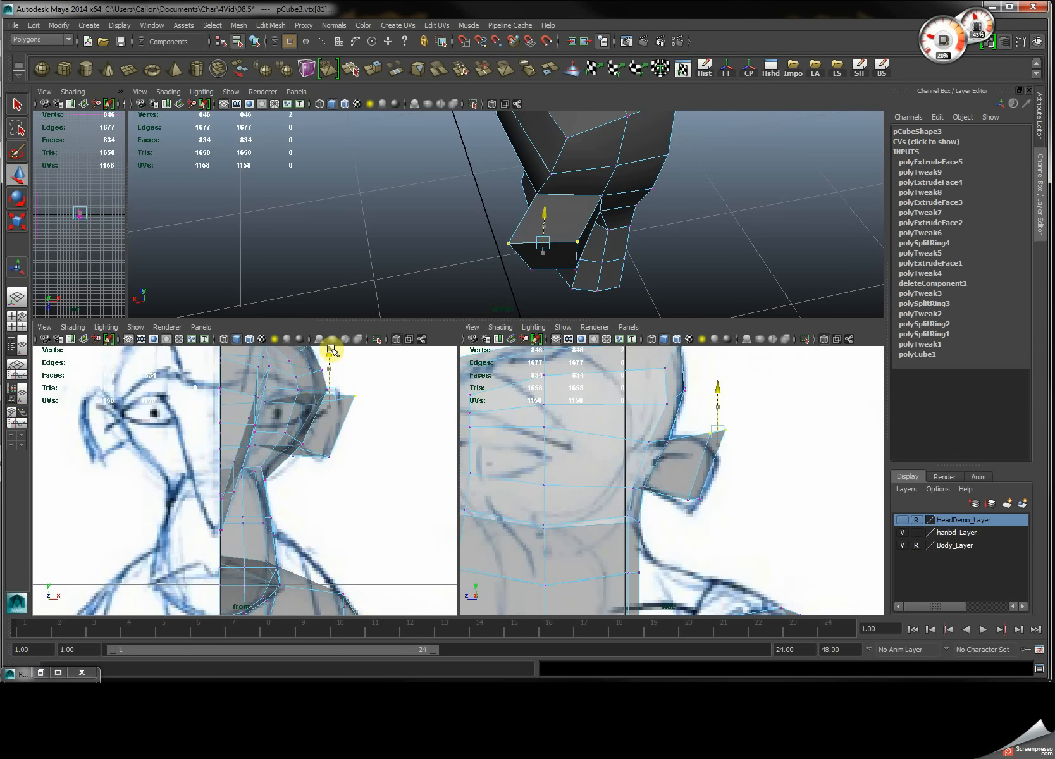
{"action": "left_click", "coordinate": [349, 388]}
{"action": "left_click", "coordinate": [335, 451]}
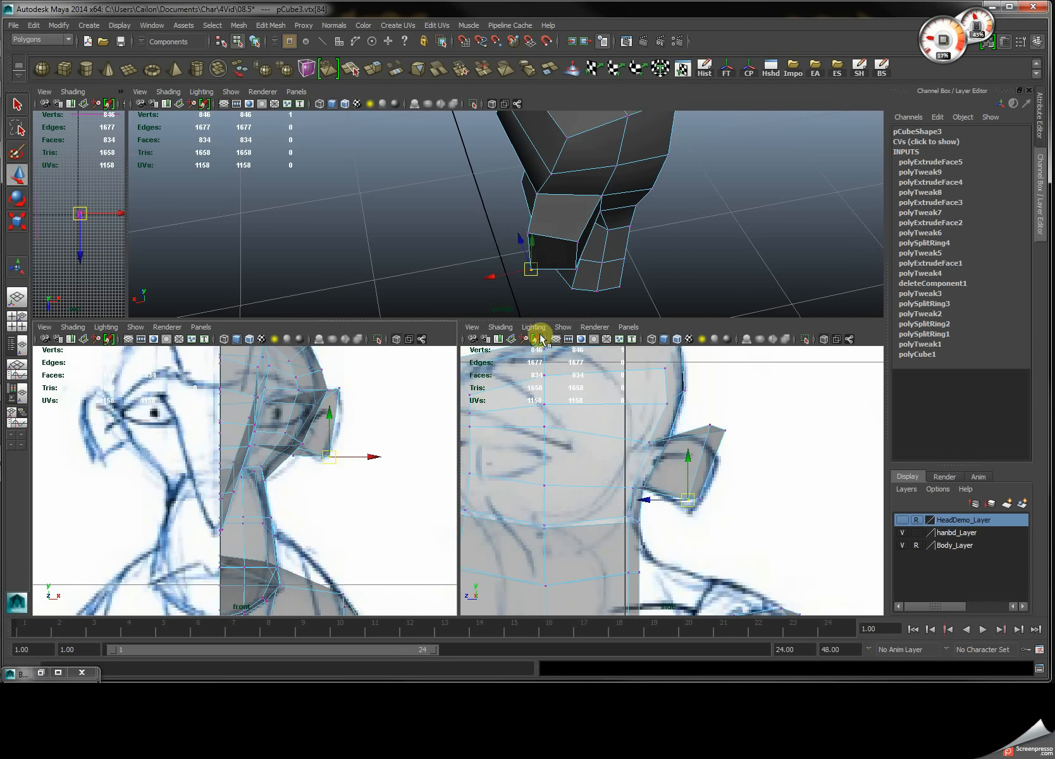
Rotate and reposition the ear's end face in the perspective view to angle the ear.
{"action": "key", "text": "space"}
{"action": "left_click_drag", "start_coordinate": [572, 266], "coordinate": [556, 294], "text": "alt"}
{"action": "right_click_drag", "start_coordinate": [556, 295], "coordinate": [562, 341]}
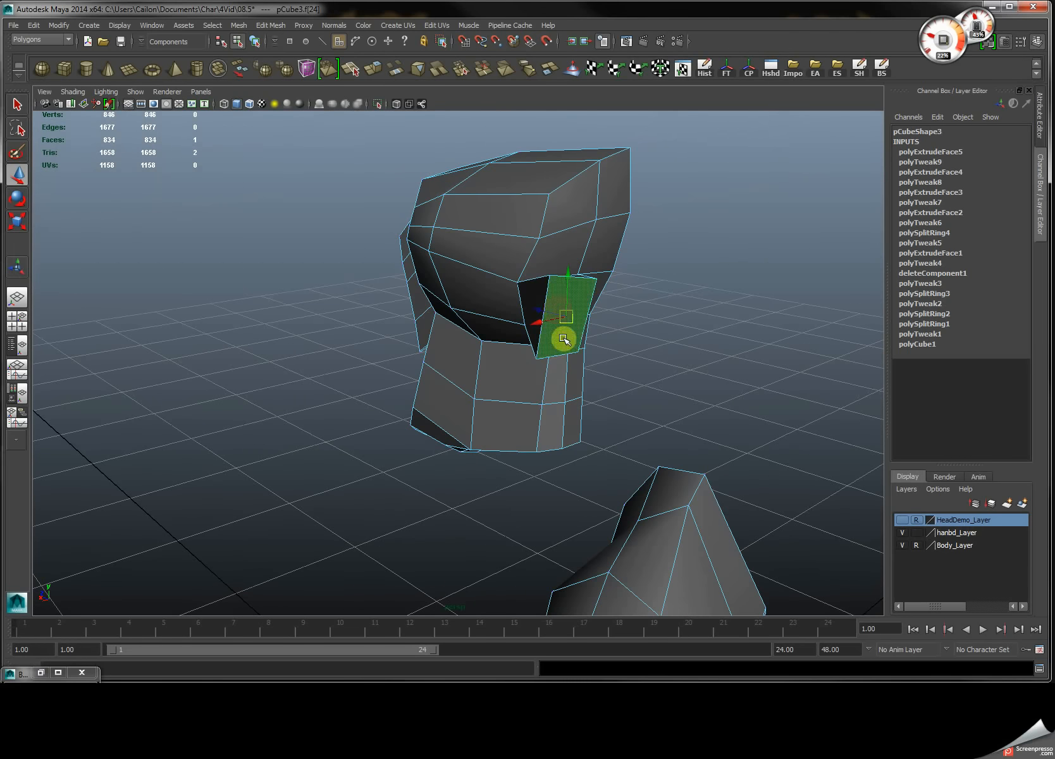
{"action": "key", "text": "e"}
{"action": "left_click_drag", "start_coordinate": [549, 336], "coordinate": [615, 346], "text": "alt"}
{"action": "key", "text": "w"}
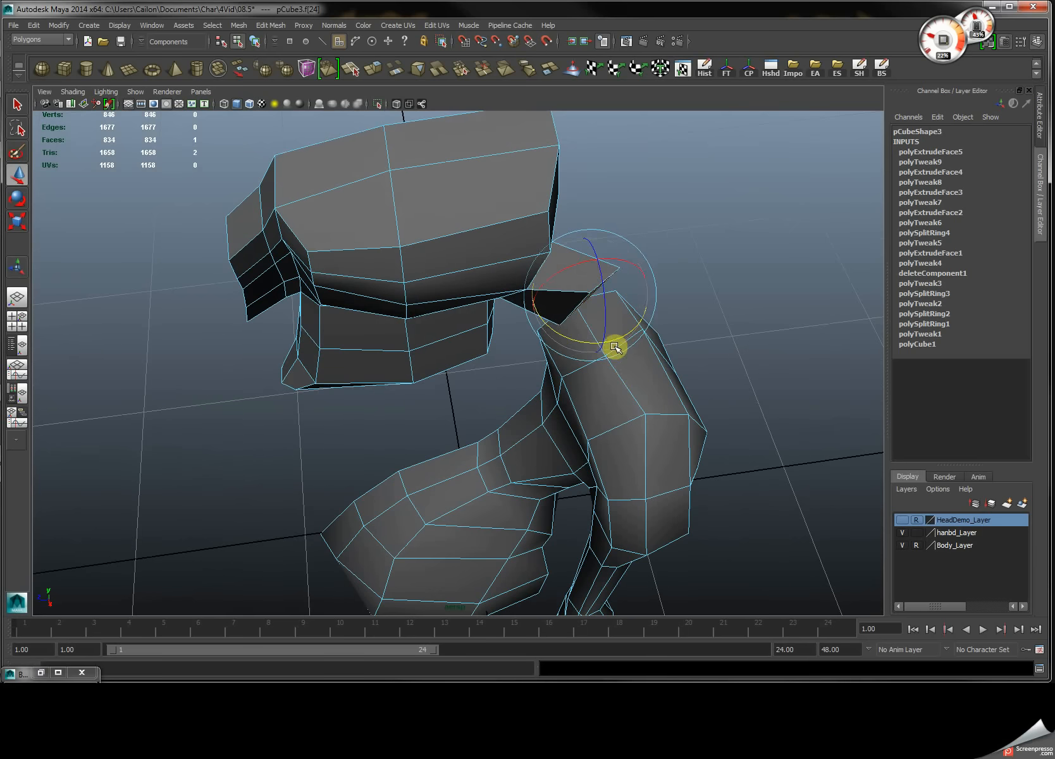
{"action": "key", "text": "r"}
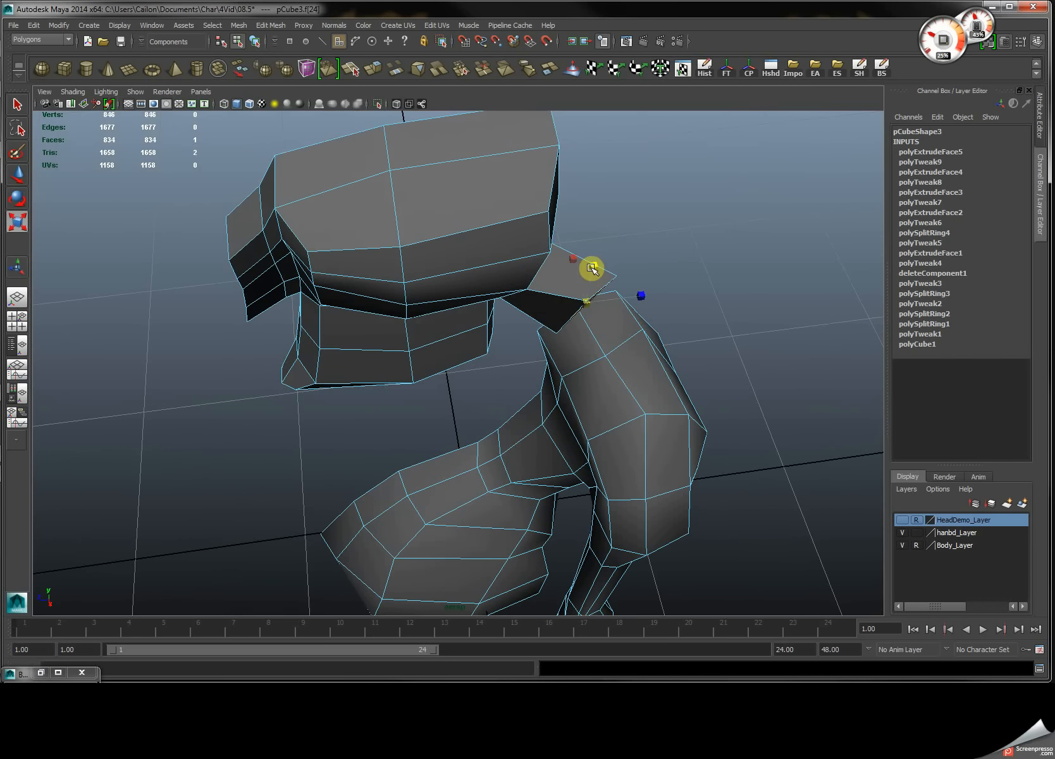
Refine the rotation and scale of the ear's end face against the front sketch.
{"action": "left_click_drag", "start_coordinate": [592, 273], "coordinate": [530, 332], "text": "alt"}
{"action": "key", "text": "space"}
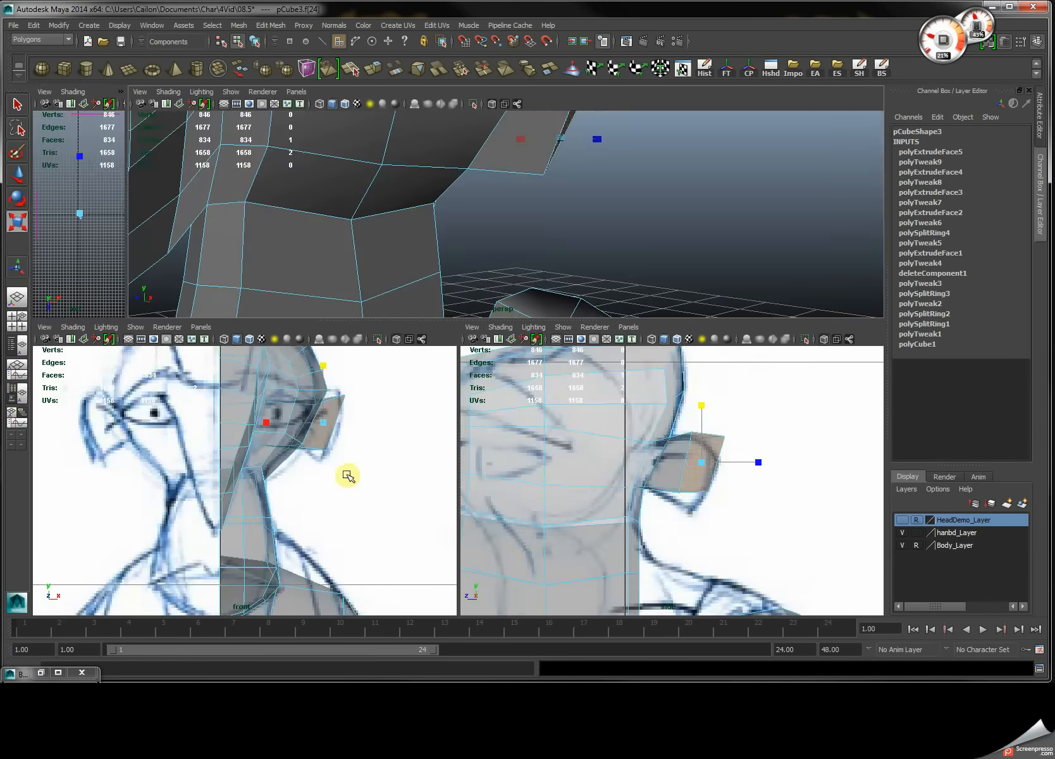
{"action": "key", "text": "space"}
{"action": "middle_click_drag", "start_coordinate": [596, 348], "coordinate": [530, 383], "text": "alt"}
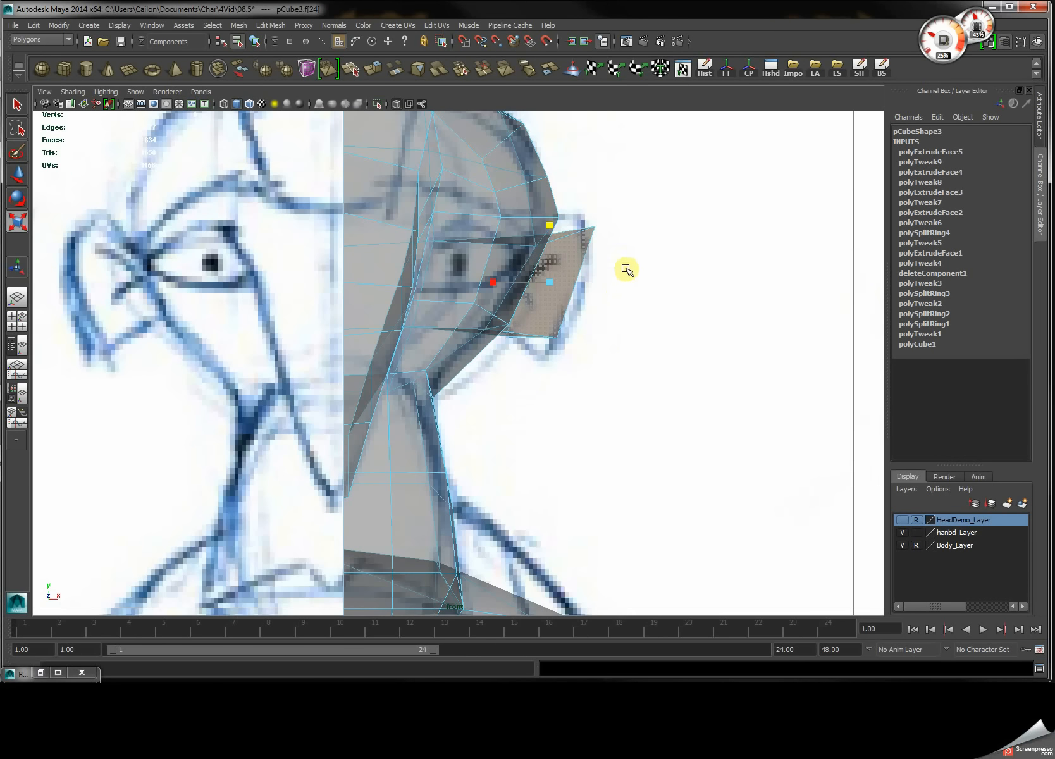
{"action": "key", "text": "e"}
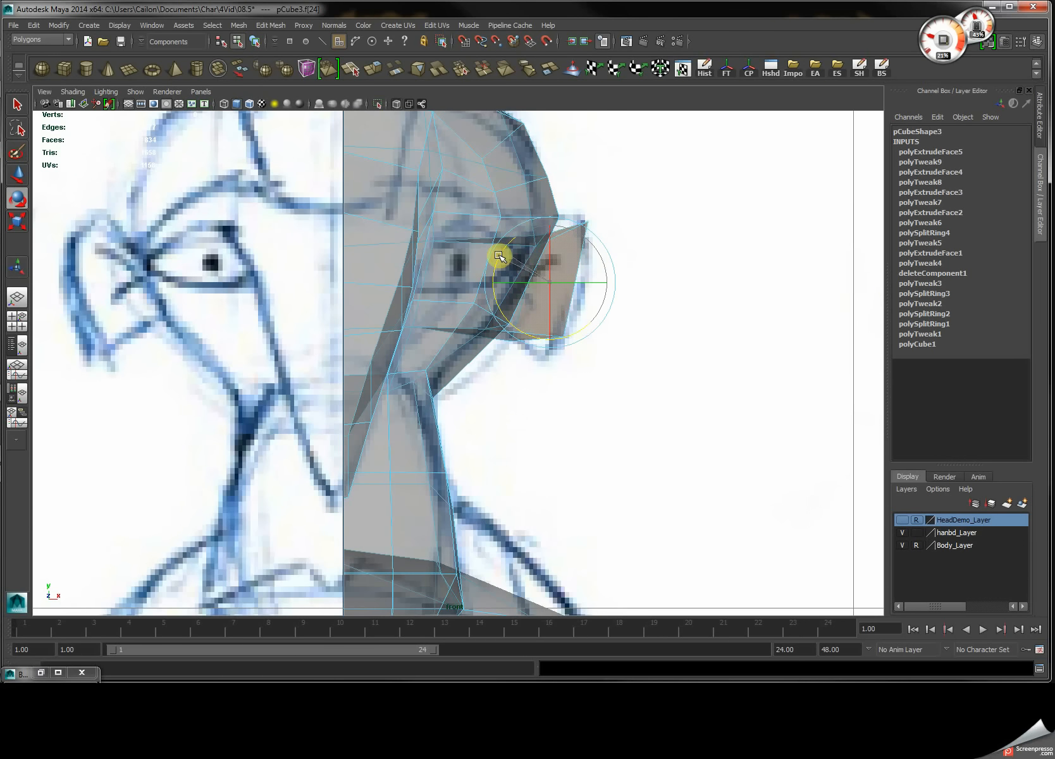
{"action": "key", "text": "r"}
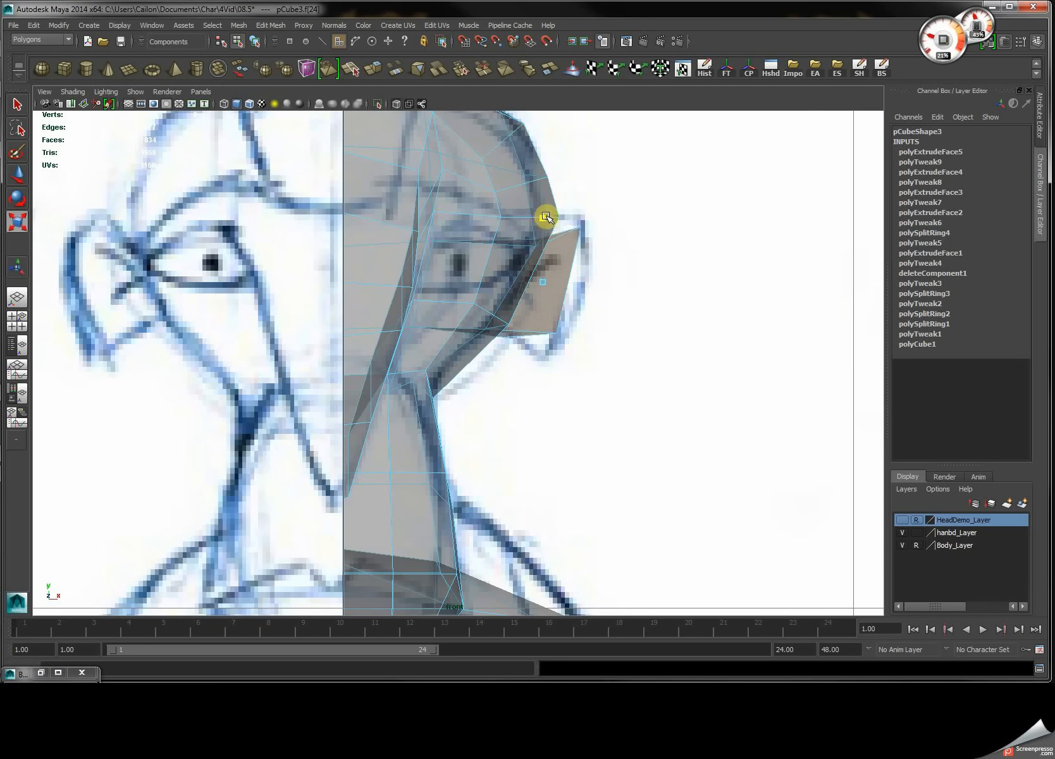
Extrude the ear's end face again, then move, rotate and scale it to give the ear thickness.
{"action": "key", "text": "ctrl+e"}
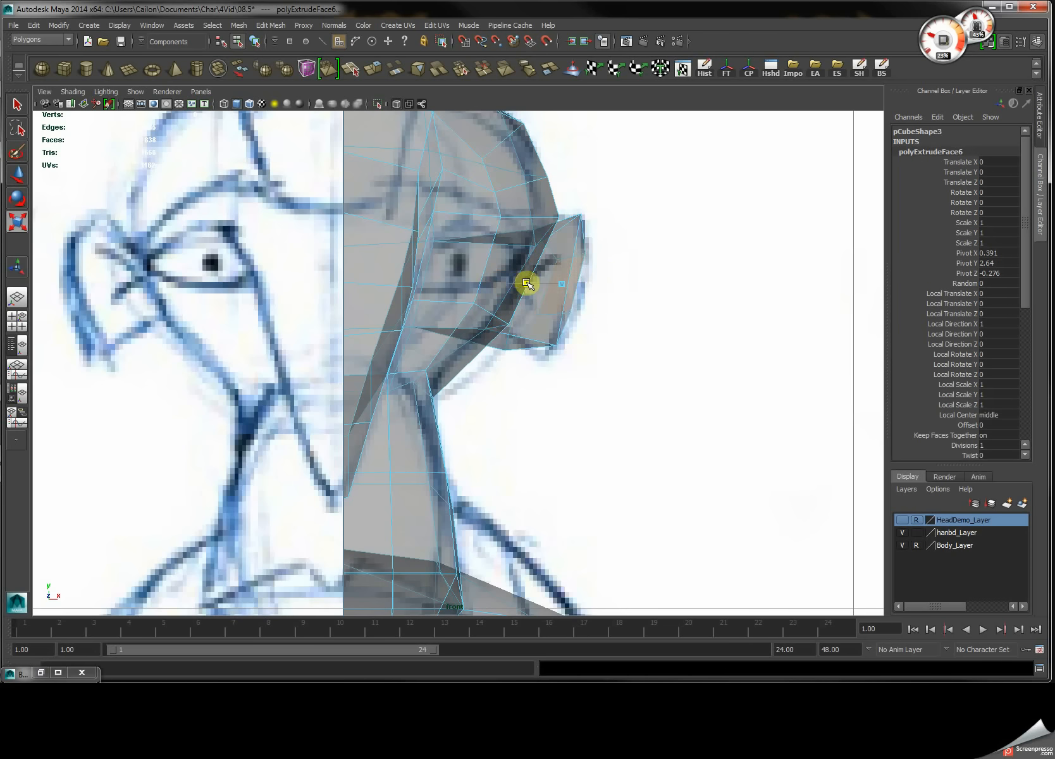
{"action": "key", "text": "space"}
{"action": "key", "text": "space"}
{"action": "left_click_drag", "start_coordinate": [537, 278], "coordinate": [501, 327], "text": "alt"}
{"action": "key", "text": "w"}
{"action": "left_click_drag", "start_coordinate": [586, 354], "coordinate": [485, 301]}
{"action": "key", "text": "e"}
{"action": "key", "text": "r"}
{"action": "key", "text": "e"}
Insert an edge loop around the ear.
{"action": "right_click_drag", "start_coordinate": [547, 243], "coordinate": [487, 258]}
{"action": "right_click_drag", "start_coordinate": [482, 189], "coordinate": [431, 271]}
{"action": "left_click", "coordinate": [491, 224]}
Move the ear's lower vertices down to the sketched lobe and its rear vertices slightly inward in the side view.
{"action": "key", "text": "space"}
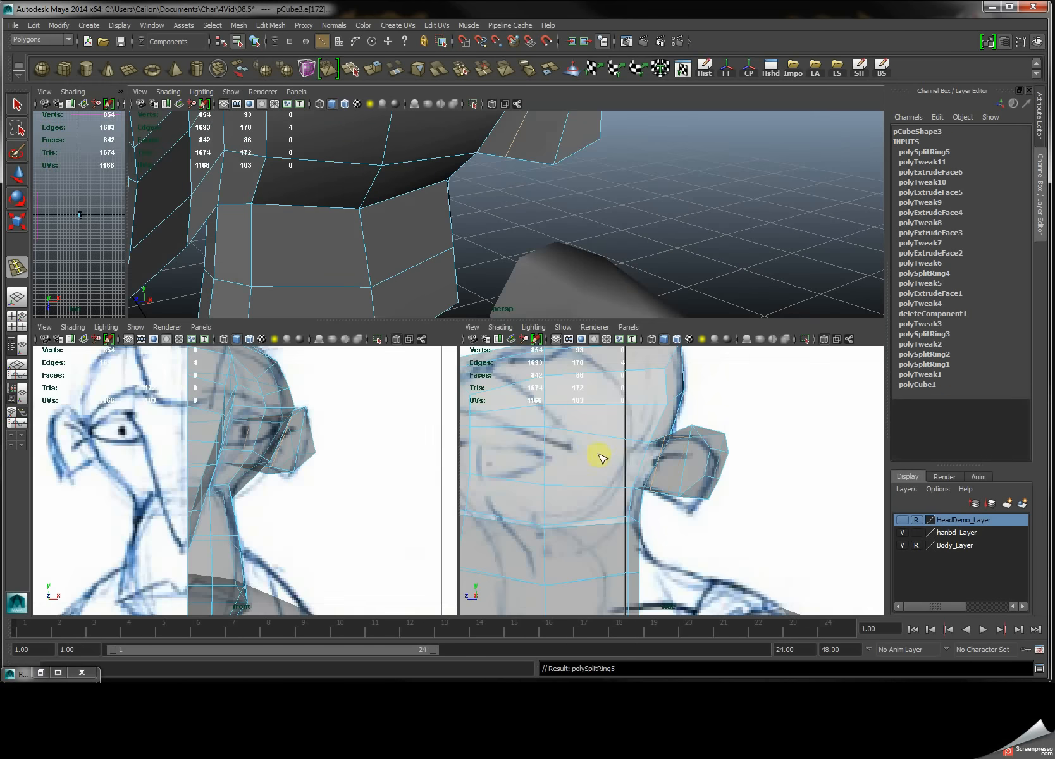
{"action": "key", "text": "space"}
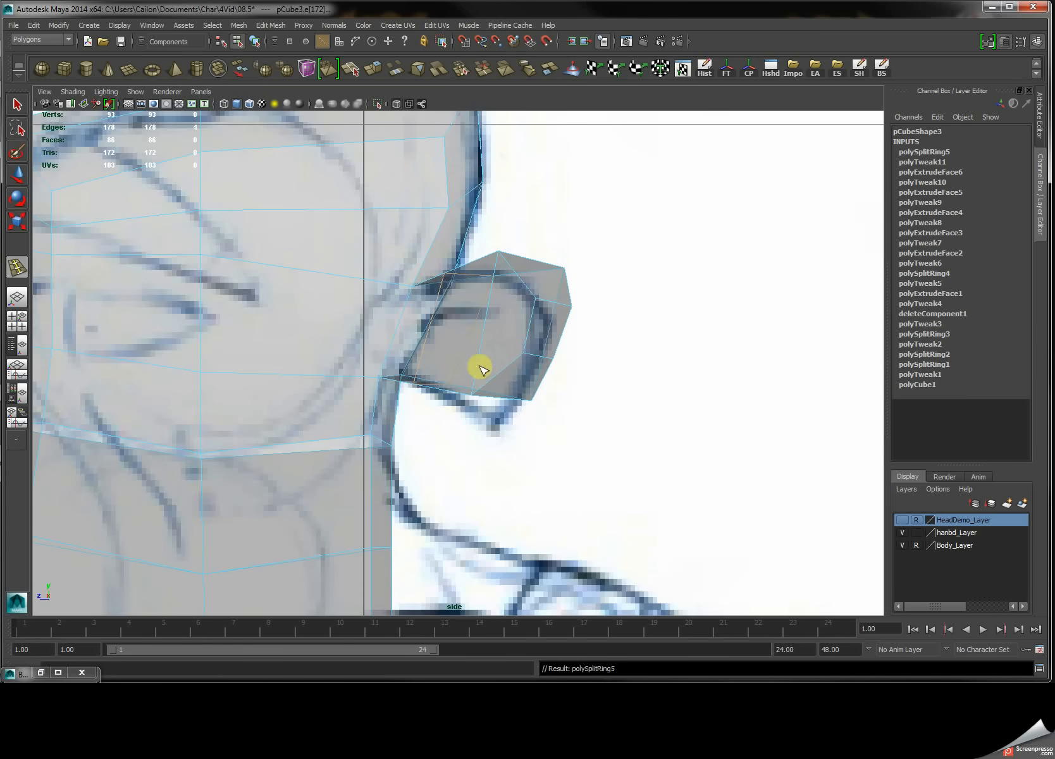
{"action": "key", "text": "r"}
{"action": "mouse_move", "coordinate": [454, 274]}
{"action": "left_mouse_down"}
{"action": "mouse_move", "coordinate": [454, 265]}
{"action": "mouse_move", "coordinate": [452, 287]}
{"action": "left_mouse_up"}
{"action": "key", "text": "w"}
{"action": "right_click_drag", "start_coordinate": [506, 381], "coordinate": [466, 382]}
{"action": "left_click_drag", "start_coordinate": [464, 383], "coordinate": [559, 432]}
{"action": "left_click_drag", "start_coordinate": [501, 358], "coordinate": [503, 422]}
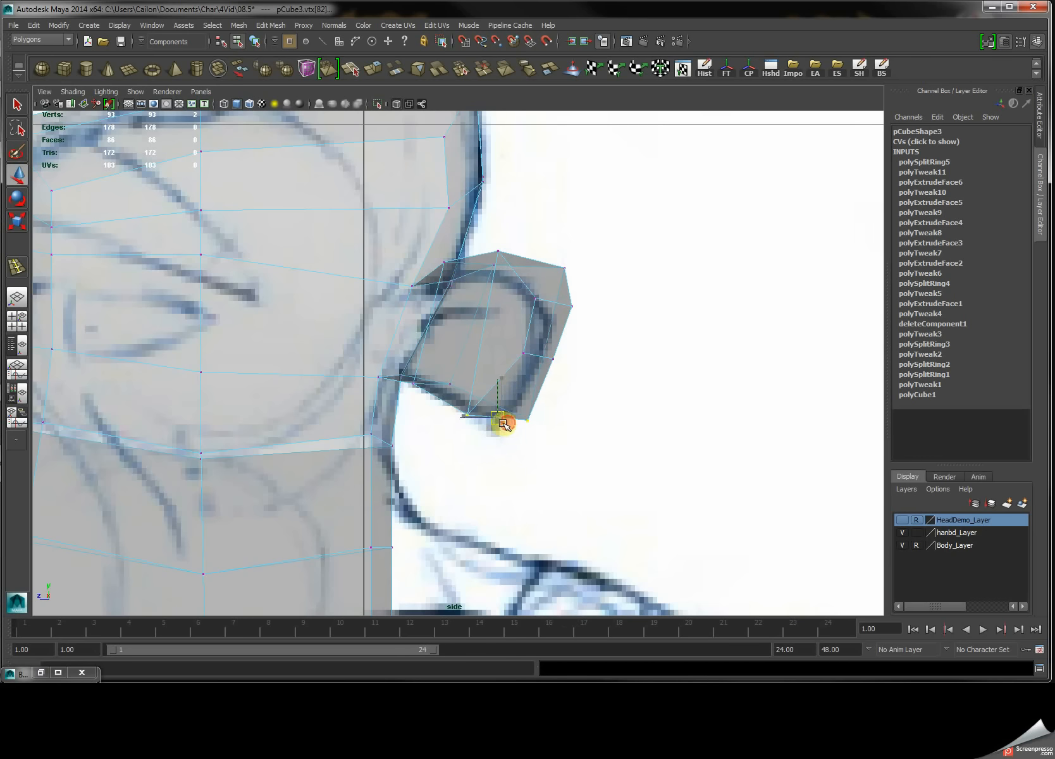
{"action": "left_click_drag", "start_coordinate": [522, 292], "coordinate": [574, 367]}
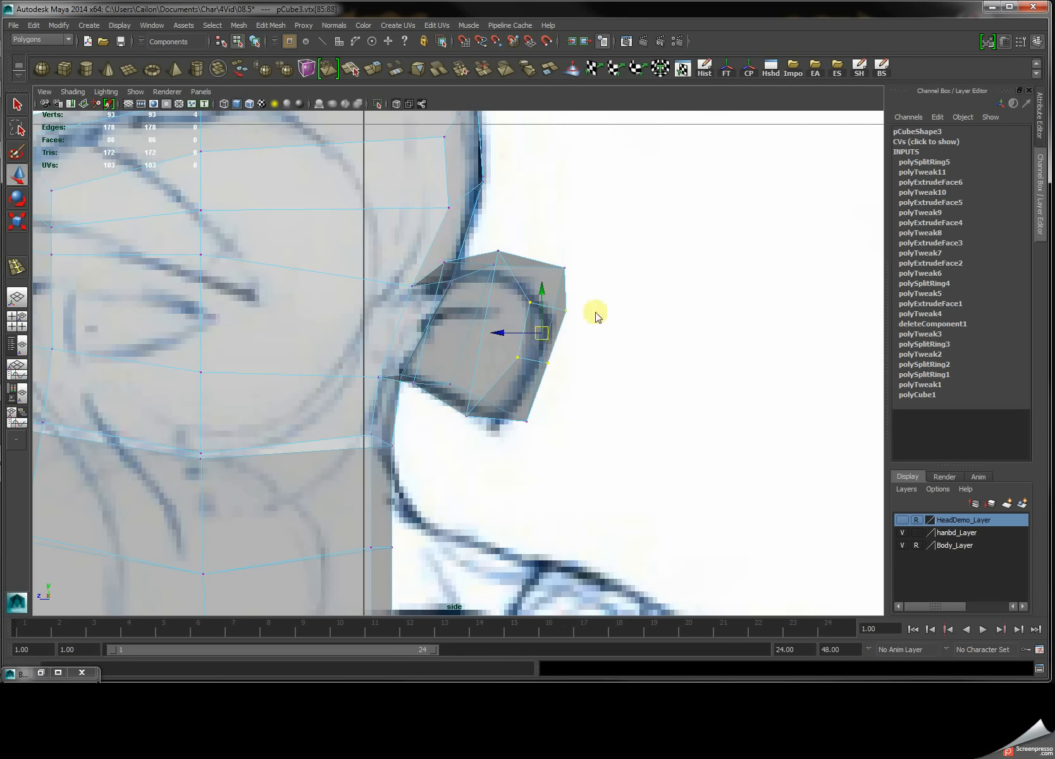
Extrude the three outward-facing faces of the ear and scale them inward to form a rim.
{"action": "key", "text": "space"}
{"action": "key", "text": "space"}
{"action": "left_click_drag", "start_coordinate": [531, 256], "coordinate": [326, 301], "text": "alt"}
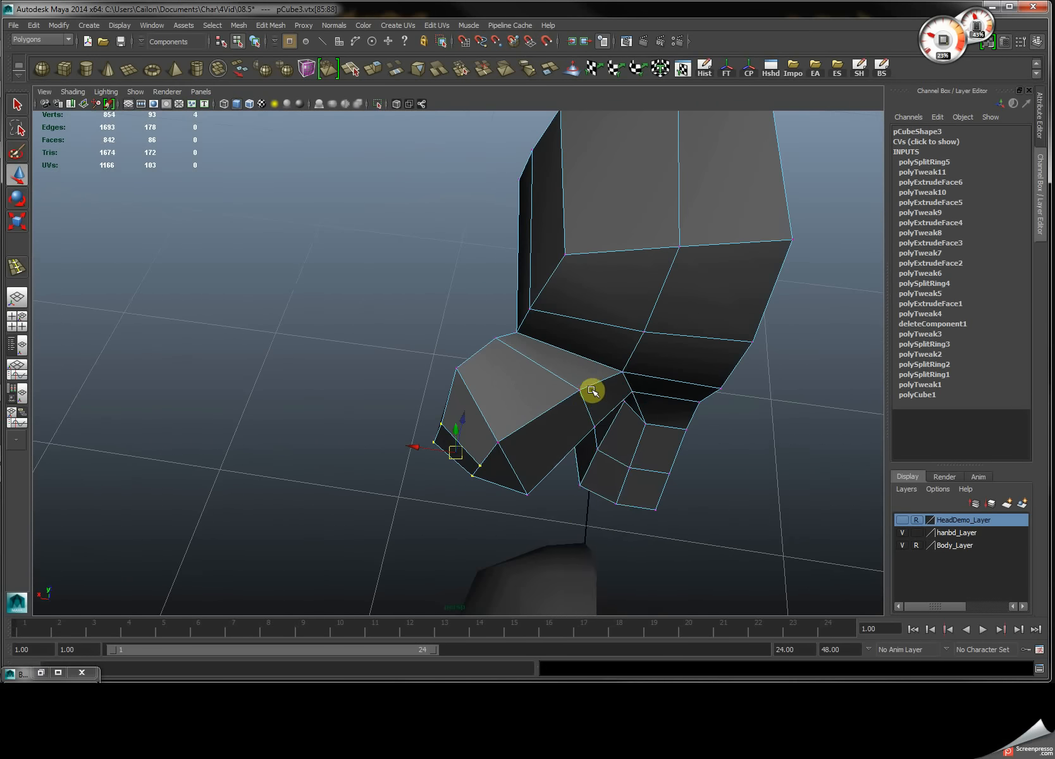
{"action": "right_click_drag", "start_coordinate": [592, 390], "coordinate": [599, 405]}
{"action": "left_click", "coordinate": [516, 445]}
{"action": "left_click_drag", "start_coordinate": [516, 471], "coordinate": [388, 327], "text": "alt"}
{"action": "key", "text": "F9"}
{"action": "left_click", "coordinate": [547, 313]}
{"action": "right_click_drag", "start_coordinate": [388, 327], "coordinate": [471, 330], "text": "alt"}
{"action": "left_click", "coordinate": [486, 309]}
{"action": "left_click", "coordinate": [541, 334], "text": "shift"}
{"action": "left_click", "coordinate": [408, 335], "text": "shift"}
{"action": "mouse_move", "coordinate": [454, 344]}
{"action": "left_mouse_down"}
{"action": "mouse_move", "coordinate": [432, 346]}
{"action": "mouse_move", "coordinate": [454, 347]}
{"action": "left_mouse_up"}
{"action": "key", "text": "w"}
Extrude the inset ear faces again, scale them slightly smaller and turn on the smooth preview.
{"action": "key", "text": "ctrl+e"}
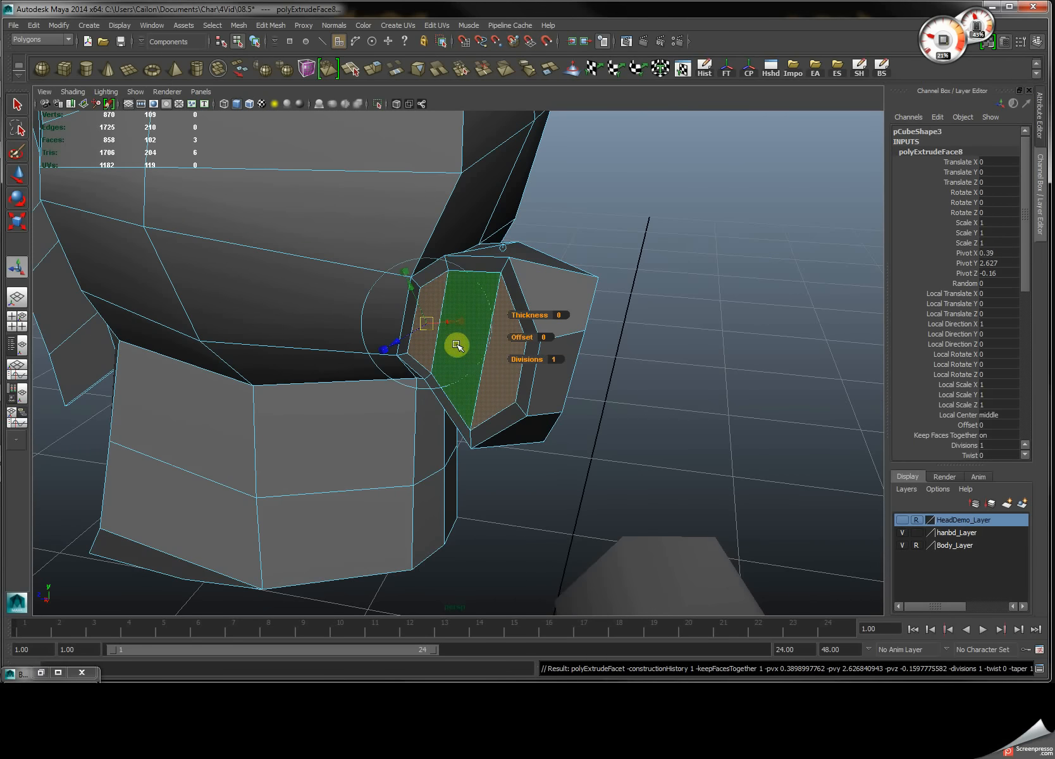
{"action": "key", "text": "r"}
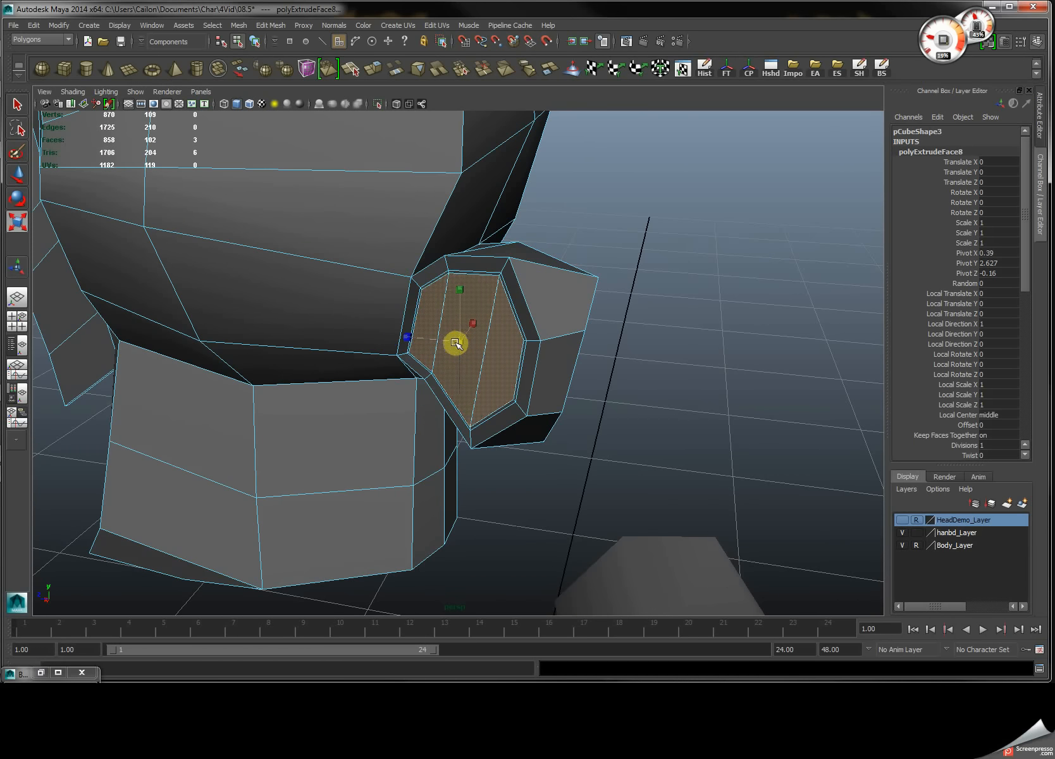
{"action": "key", "text": "3"}
Examine the smoothed ear and head from several angles.
{"action": "left_click_drag", "start_coordinate": [459, 349], "coordinate": [557, 318], "text": "alt"}
{"action": "key", "text": "F8"}
{"action": "left_click", "coordinate": [450, 302]}
{"action": "right_click_drag", "start_coordinate": [357, 302], "coordinate": [438, 314], "text": "alt"}
{"action": "left_click", "coordinate": [447, 329]}
{"action": "left_click_drag", "start_coordinate": [447, 329], "coordinate": [435, 335], "text": "alt"}
{"action": "right_click_drag", "start_coordinate": [436, 334], "coordinate": [451, 355], "text": "alt"}
{"action": "left_click", "coordinate": [429, 342]}
{"action": "mouse_move", "coordinate": [429, 341]}
{"action": "left_mouse_down", "text": "alt"}
{"action": "mouse_move", "coordinate": [433, 382]}
{"action": "mouse_move", "coordinate": [432, 345]}
{"action": "left_mouse_up", "text": "alt"}
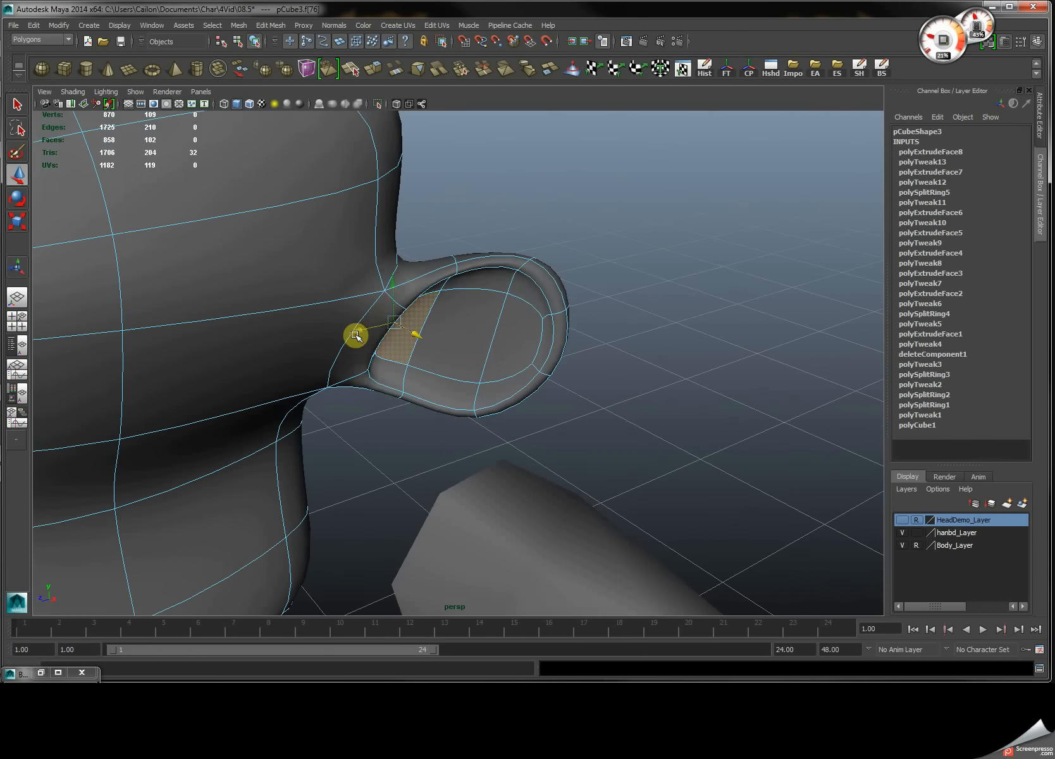
{"action": "left_click_drag", "start_coordinate": [492, 373], "coordinate": [443, 355], "text": "alt"}
{"action": "right_click_drag", "start_coordinate": [443, 341], "coordinate": [490, 294]}
{"action": "left_click", "coordinate": [632, 265]}
{"action": "left_click_drag", "start_coordinate": [633, 266], "coordinate": [375, 356], "text": "alt"}
{"action": "right_click_drag", "start_coordinate": [475, 343], "coordinate": [374, 328], "text": "alt"}
{"action": "left_click_drag", "start_coordinate": [375, 328], "coordinate": [365, 352], "text": "alt"}
{"action": "right_click_drag", "start_coordinate": [364, 352], "coordinate": [507, 365], "text": "alt"}
Select the head mesh, freeze its transformations and delete its construction history.
{"action": "left_click", "coordinate": [506, 365]}
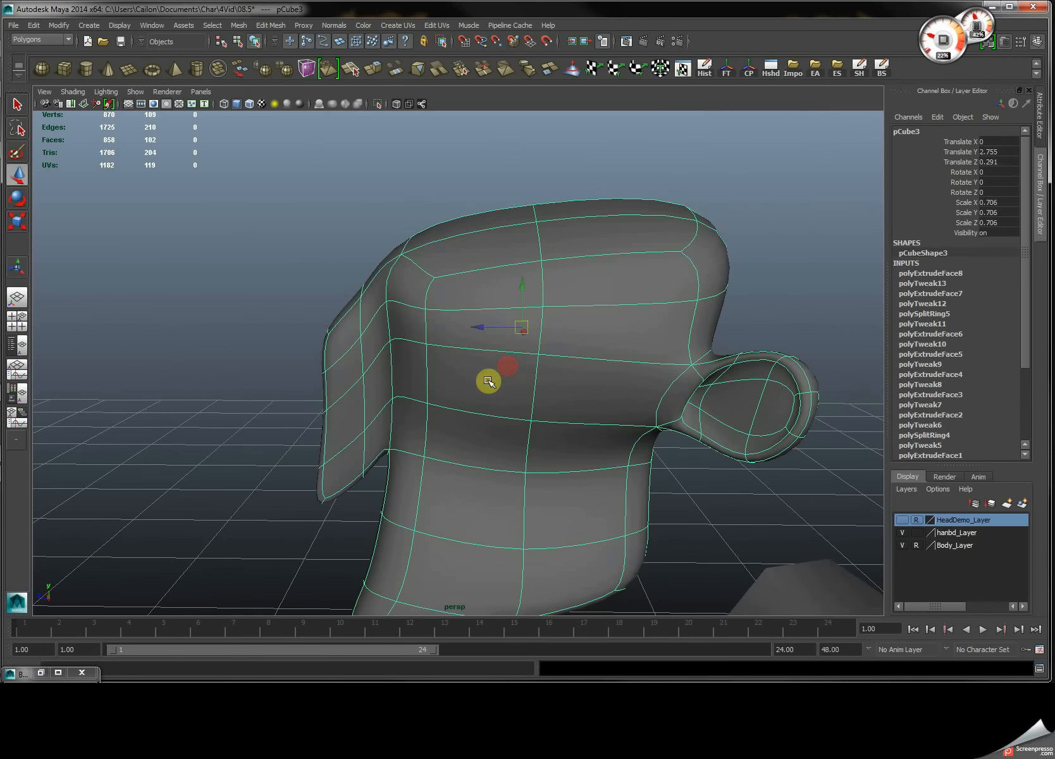
{"action": "middle_click_drag", "start_coordinate": [512, 470], "coordinate": [530, 343], "text": "alt"}
{"action": "middle_click_drag", "start_coordinate": [640, 288], "coordinate": [597, 324], "text": "alt"}
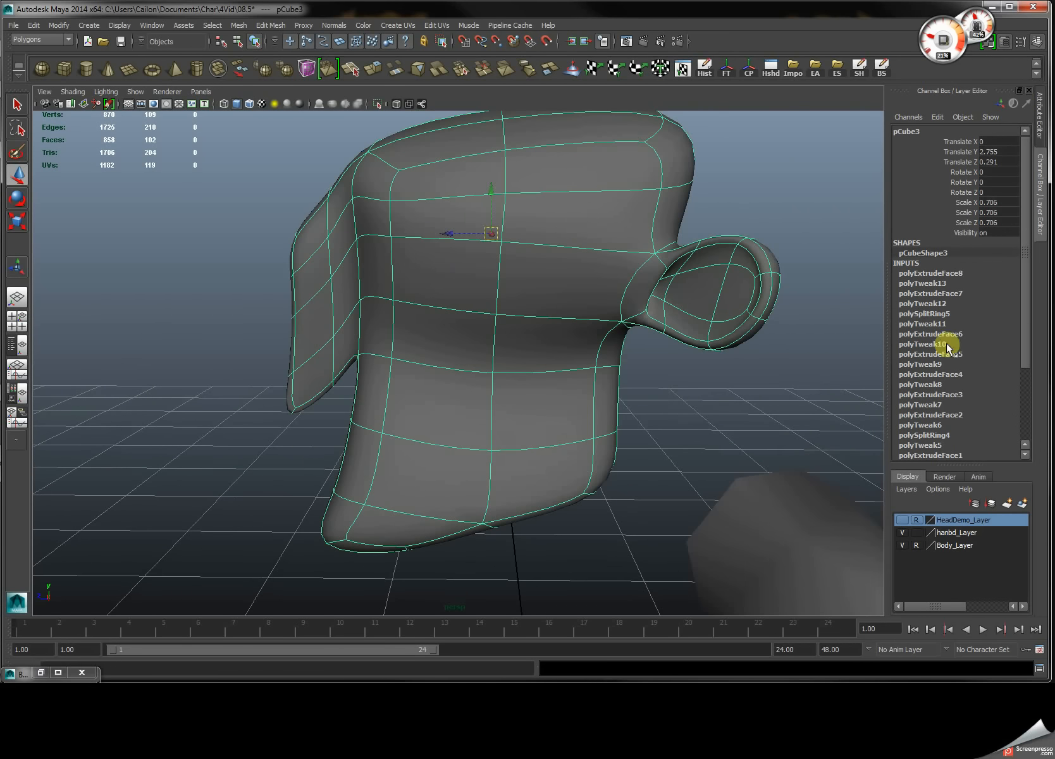
{"action": "left_click", "coordinate": [726, 66]}
{"action": "left_click", "coordinate": [704, 67]}
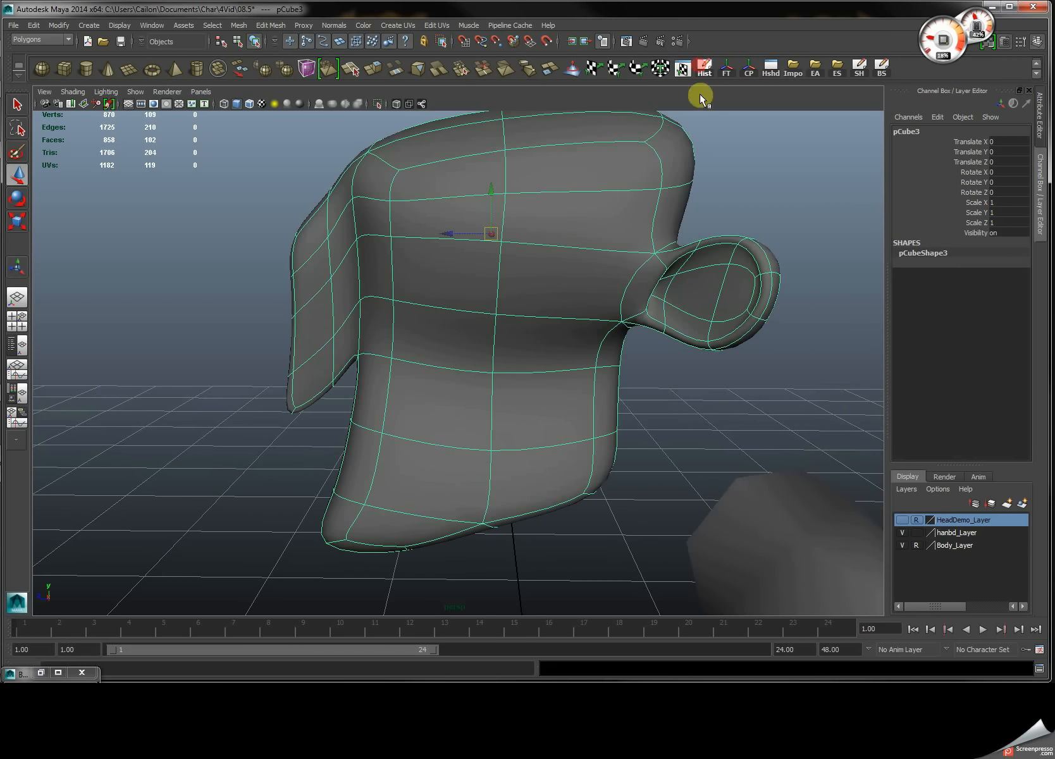
Turn off the smooth preview and delete the inner faces along the centre plane of the nose, lower face and chin.
{"action": "right_click_drag", "start_coordinate": [638, 303], "coordinate": [558, 299], "text": "alt"}
{"action": "middle_click_drag", "start_coordinate": [484, 326], "coordinate": [546, 313], "text": "alt"}
{"action": "right_click_drag", "start_coordinate": [373, 348], "coordinate": [448, 352], "text": "alt"}
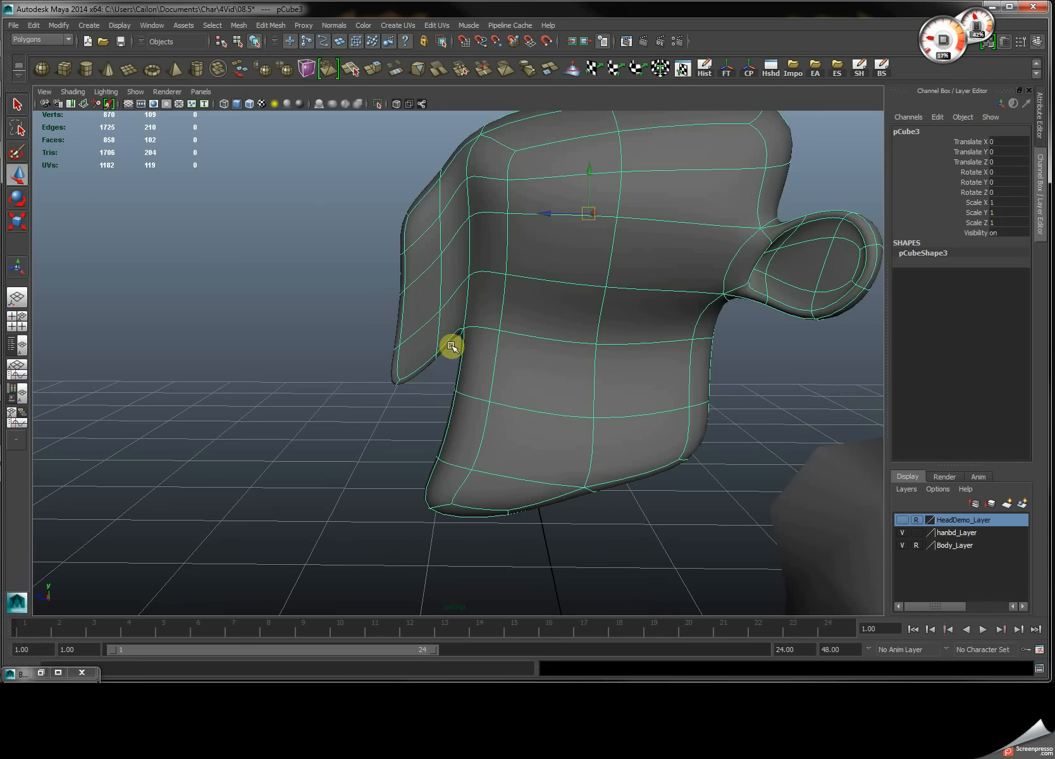
{"action": "left_click_drag", "start_coordinate": [460, 372], "coordinate": [491, 373], "text": "alt"}
{"action": "key", "text": "1"}
{"action": "right_click_drag", "start_coordinate": [494, 241], "coordinate": [497, 272]}
{"action": "left_click", "coordinate": [506, 226]}
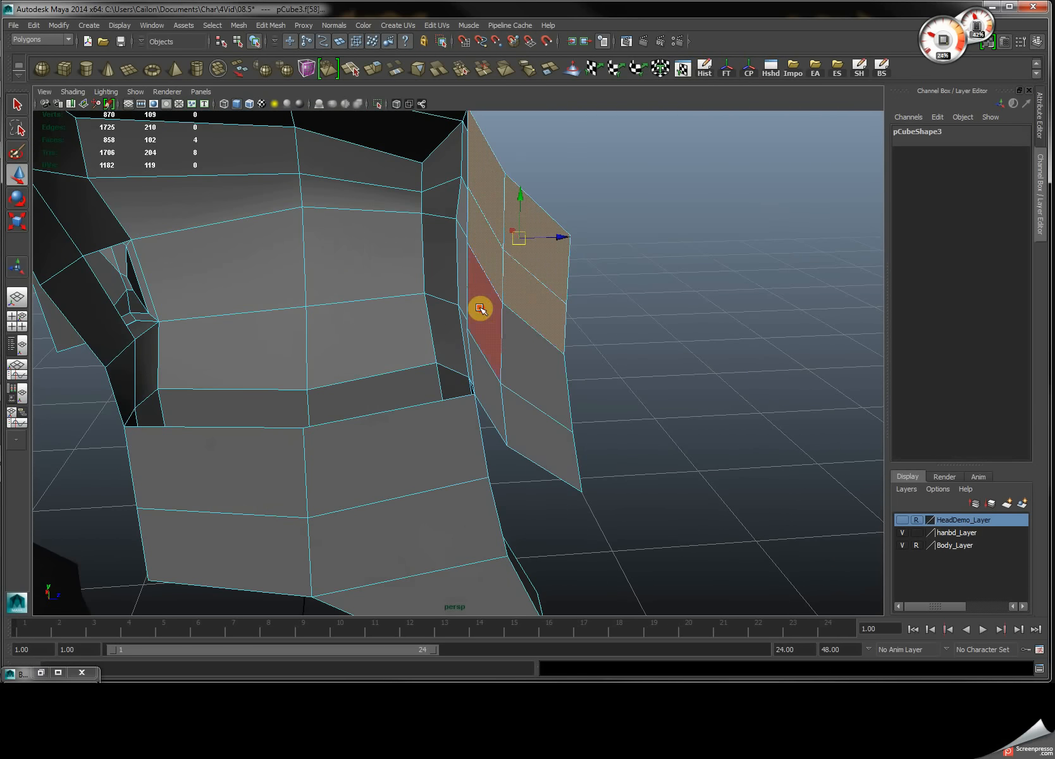
{"action": "left_click", "coordinate": [442, 418], "text": "shift"}
{"action": "left_click", "coordinate": [266, 480], "text": "shift"}
{"action": "left_click", "coordinate": [266, 546], "text": "shift"}
{"action": "left_click", "coordinate": [407, 536], "text": "shift"}
{"action": "left_click_drag", "start_coordinate": [638, 463], "coordinate": [536, 469], "text": "alt"}
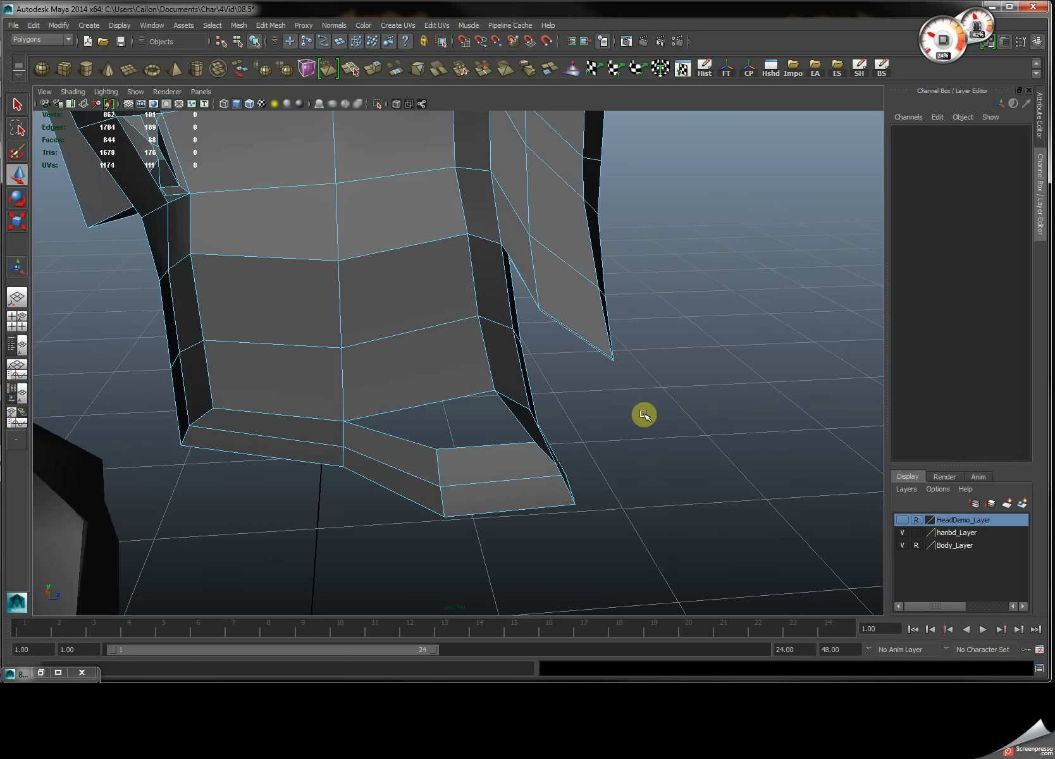
{"action": "left_click_drag", "start_coordinate": [631, 426], "coordinate": [370, 288], "text": "alt"}
{"action": "key", "text": "Delete"}
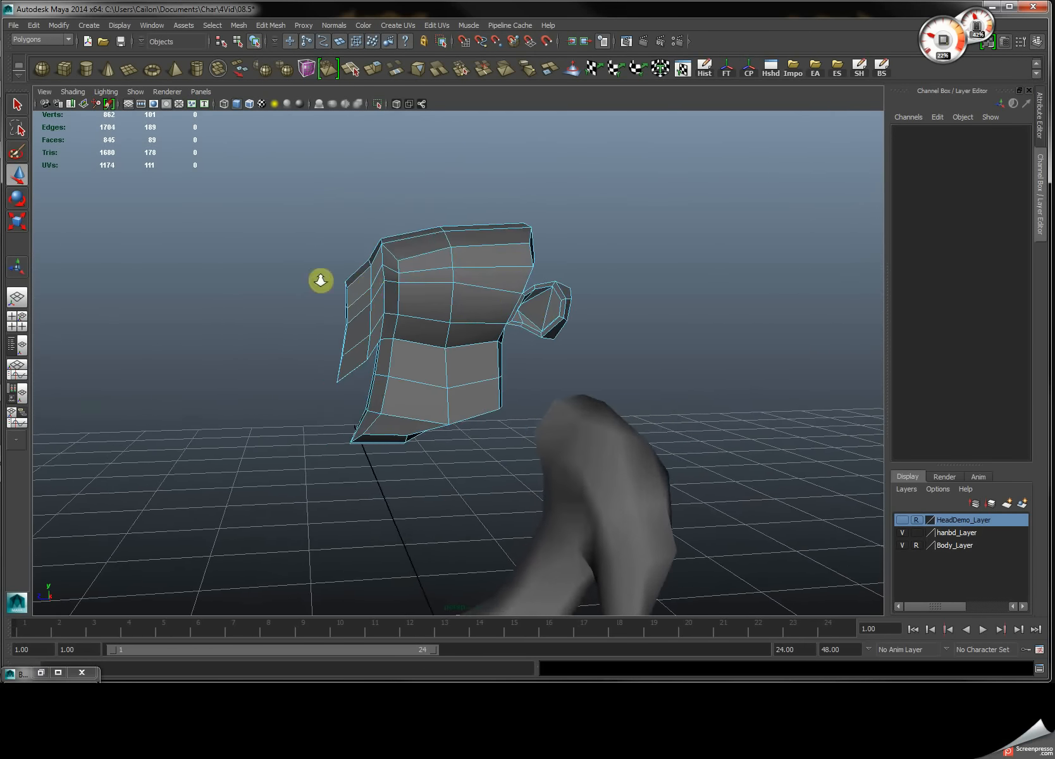
Cut an edge line down the cheek of the head mesh with Split Polygon, following the side sketch from beside the nose to the lower jaw.
{"action": "right_click_drag", "start_coordinate": [370, 287], "coordinate": [414, 336], "text": "alt"}
{"action": "key", "text": "space"}
{"action": "key", "text": "space"}
{"action": "middle_click_drag", "start_coordinate": [214, 419], "coordinate": [464, 309], "text": "alt"}
{"action": "left_click", "coordinate": [373, 393]}
{"action": "middle_click_drag", "start_coordinate": [412, 374], "coordinate": [466, 327], "text": "alt"}
{"action": "left_click", "coordinate": [478, 254]}
{"action": "right_click_drag", "start_coordinate": [478, 254], "coordinate": [525, 215]}
{"action": "right_click_drag", "start_coordinate": [466, 287], "coordinate": [380, 281], "text": "alt"}
{"action": "middle_click_drag", "start_coordinate": [380, 281], "coordinate": [419, 275], "text": "alt"}
{"action": "right_click_drag", "start_coordinate": [320, 274], "coordinate": [852, 389], "text": "alt"}
{"action": "middle_click_drag", "start_coordinate": [548, 246], "coordinate": [527, 293], "text": "alt"}
{"action": "right_click_drag", "start_coordinate": [454, 269], "coordinate": [547, 273], "text": "alt"}
{"action": "middle_click_drag", "start_coordinate": [556, 288], "coordinate": [540, 276], "text": "alt"}
{"action": "mouse_move", "coordinate": [539, 275]}
{"action": "right_mouse_down", "text": "alt"}
{"action": "mouse_move", "coordinate": [436, 302]}
{"action": "mouse_move", "coordinate": [515, 353]}
{"action": "mouse_move", "coordinate": [569, 370]}
{"action": "right_mouse_up", "text": "alt"}
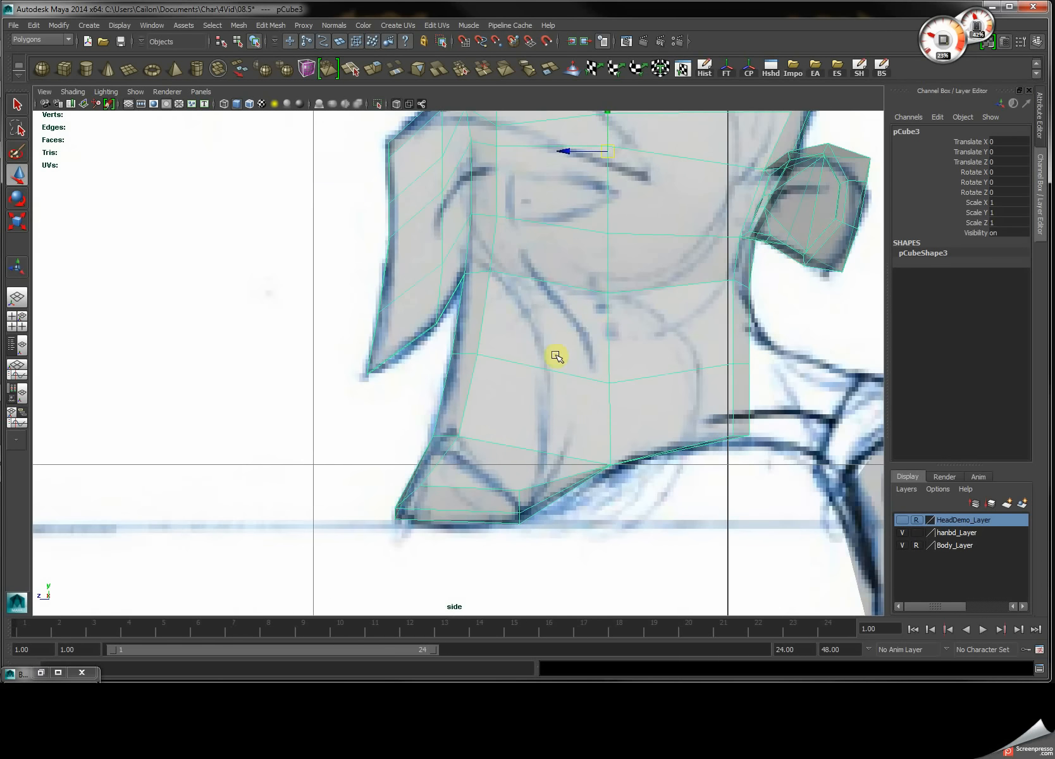
{"action": "middle_click_drag", "start_coordinate": [538, 279], "coordinate": [504, 294], "text": "alt"}
{"action": "right_click_drag", "start_coordinate": [503, 294], "coordinate": [481, 292]}
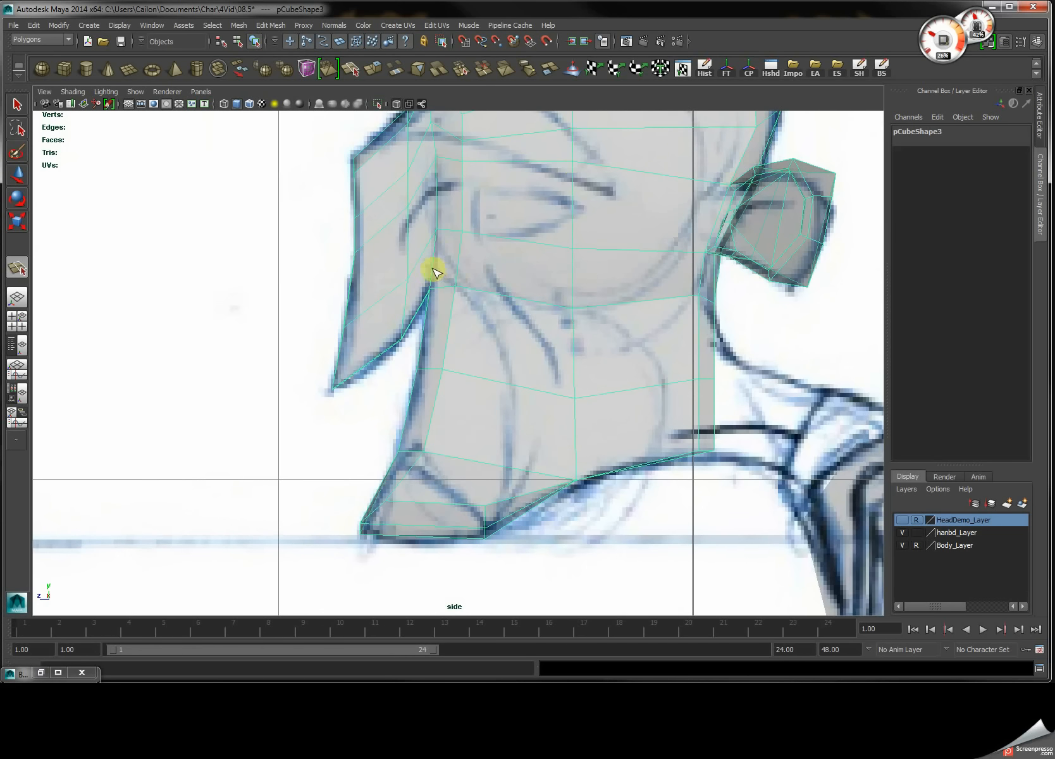
{"action": "left_click", "coordinate": [452, 286]}
{"action": "left_click", "coordinate": [491, 330]}
{"action": "left_click", "coordinate": [508, 385]}
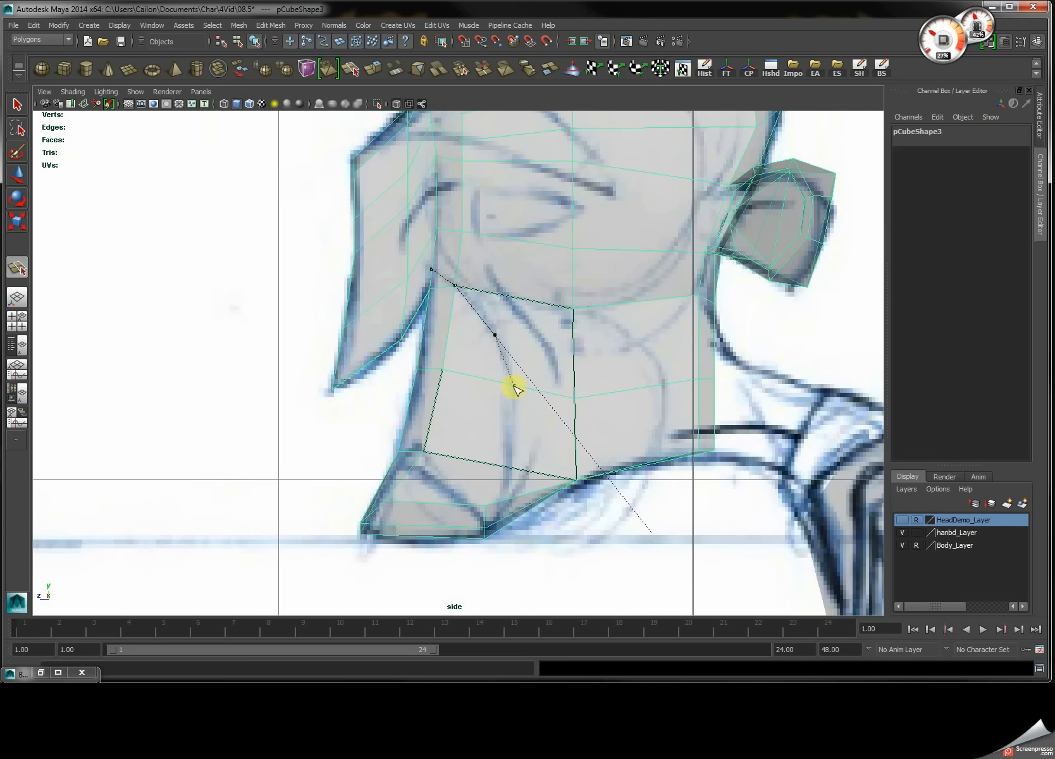
{"action": "left_click", "coordinate": [509, 468]}
{"action": "left_click", "coordinate": [505, 500]}
{"action": "key", "text": "Return"}
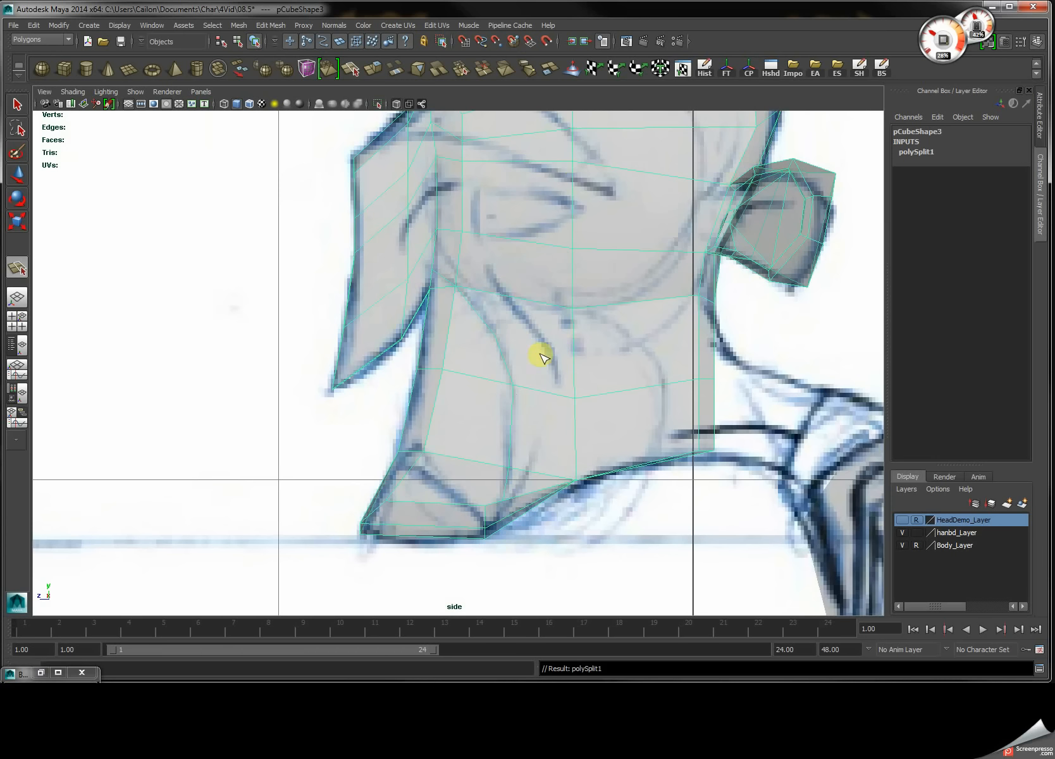
Check the Split Polygon tool's settings and cut the sketched mouth line from the front of the chin back to the lower jaw corner.
{"action": "double_click", "coordinate": [16, 266]}
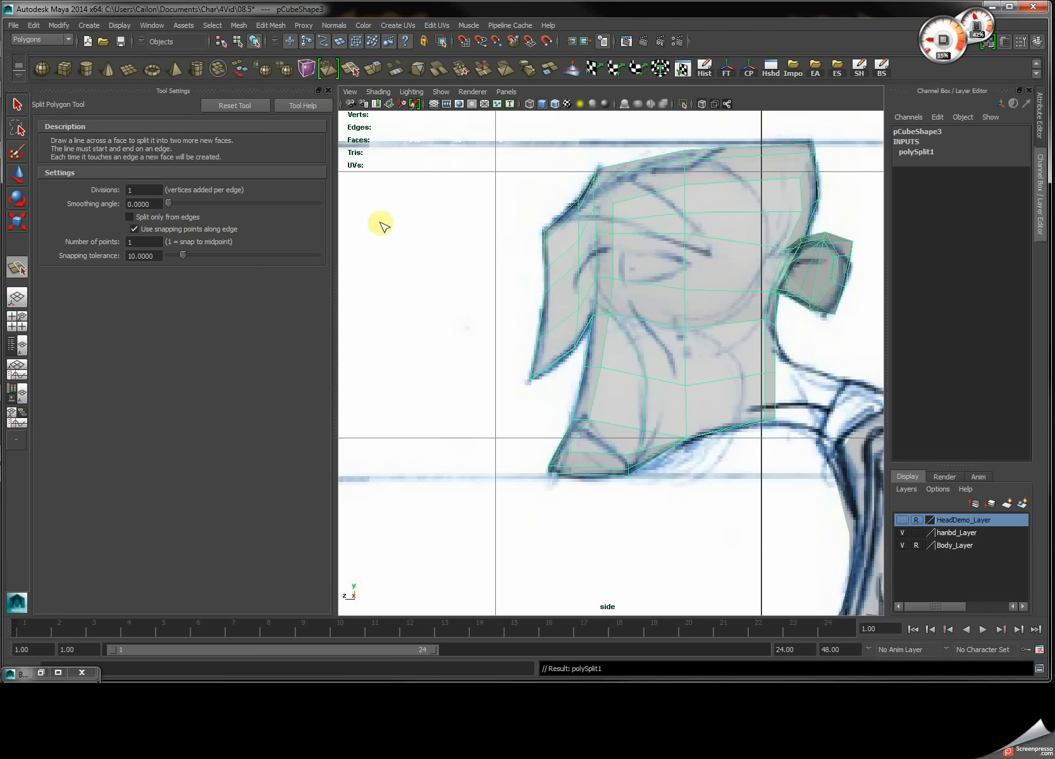
{"action": "left_click", "coordinate": [323, 91]}
{"action": "middle_click_drag", "start_coordinate": [529, 405], "coordinate": [511, 361], "text": "alt"}
{"action": "right_click_drag", "start_coordinate": [511, 361], "coordinate": [558, 354], "text": "alt"}
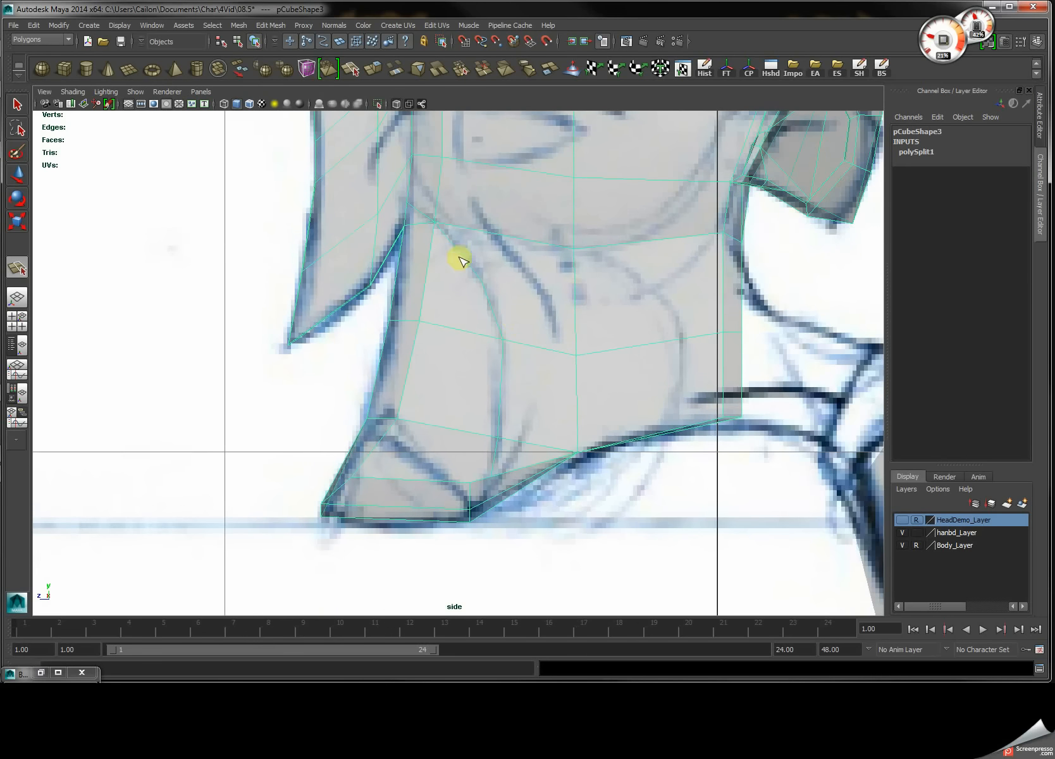
{"action": "right_click_drag", "start_coordinate": [447, 415], "coordinate": [407, 325], "text": "alt"}
{"action": "mouse_move", "coordinate": [407, 325]}
{"action": "right_mouse_down", "text": "alt"}
{"action": "mouse_move", "coordinate": [519, 340]}
{"action": "mouse_move", "coordinate": [943, 452]}
{"action": "right_mouse_up", "text": "alt"}
{"action": "middle_click_drag", "start_coordinate": [437, 299], "coordinate": [427, 387], "text": "alt"}
{"action": "right_click_drag", "start_coordinate": [383, 286], "coordinate": [393, 285], "text": "alt"}
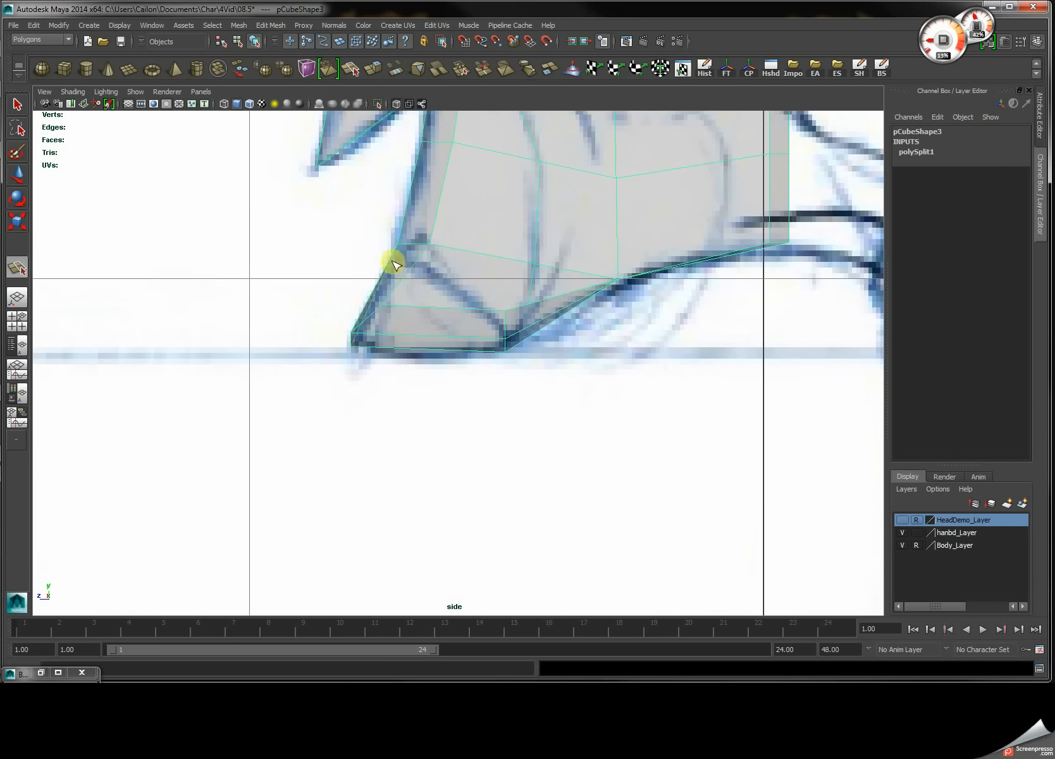
{"action": "left_click", "coordinate": [415, 262]}
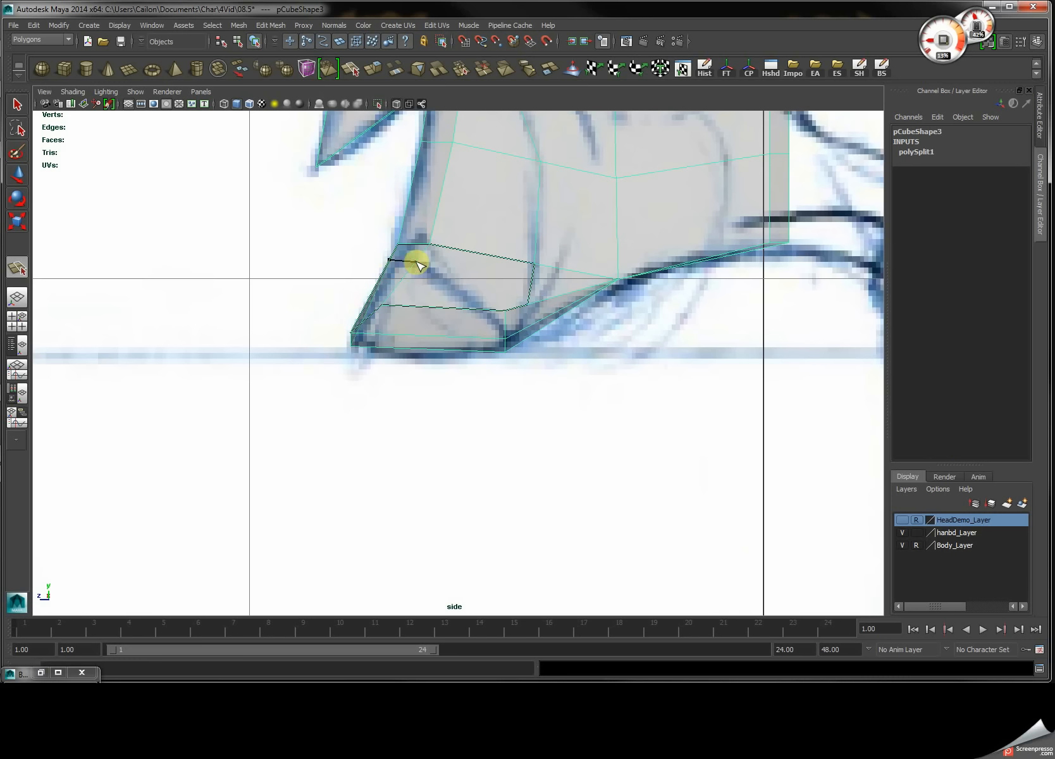
{"action": "left_click", "coordinate": [491, 310]}
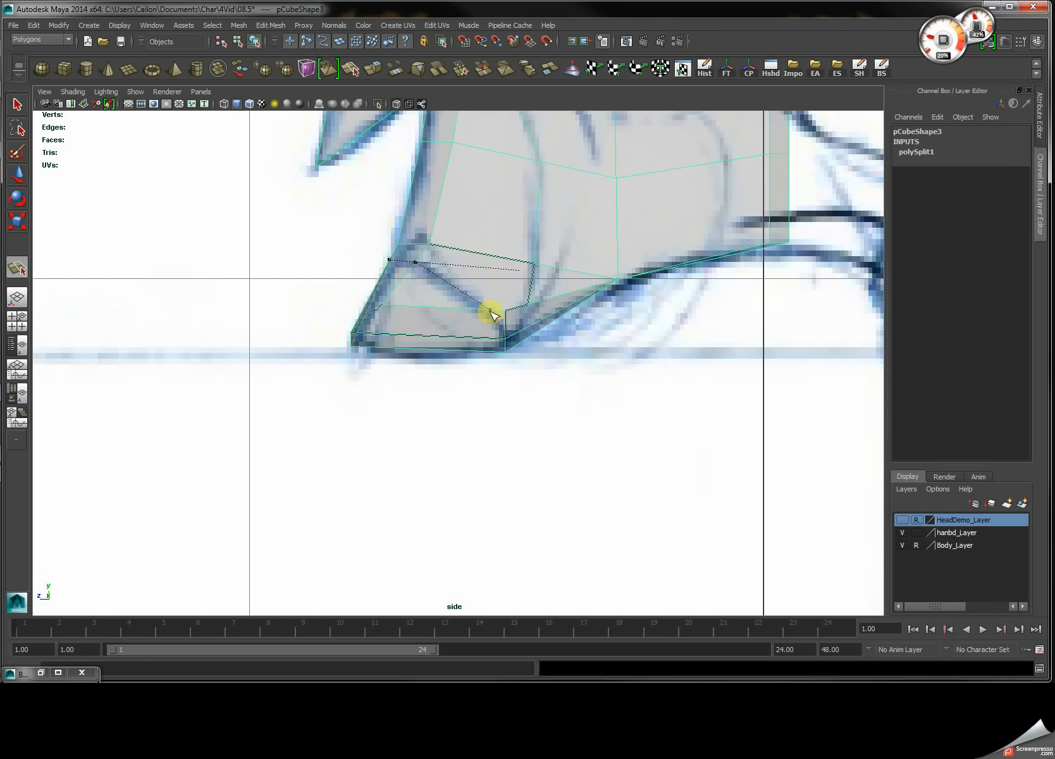
{"action": "left_click", "coordinate": [502, 337]}
{"action": "key", "text": "Return"}
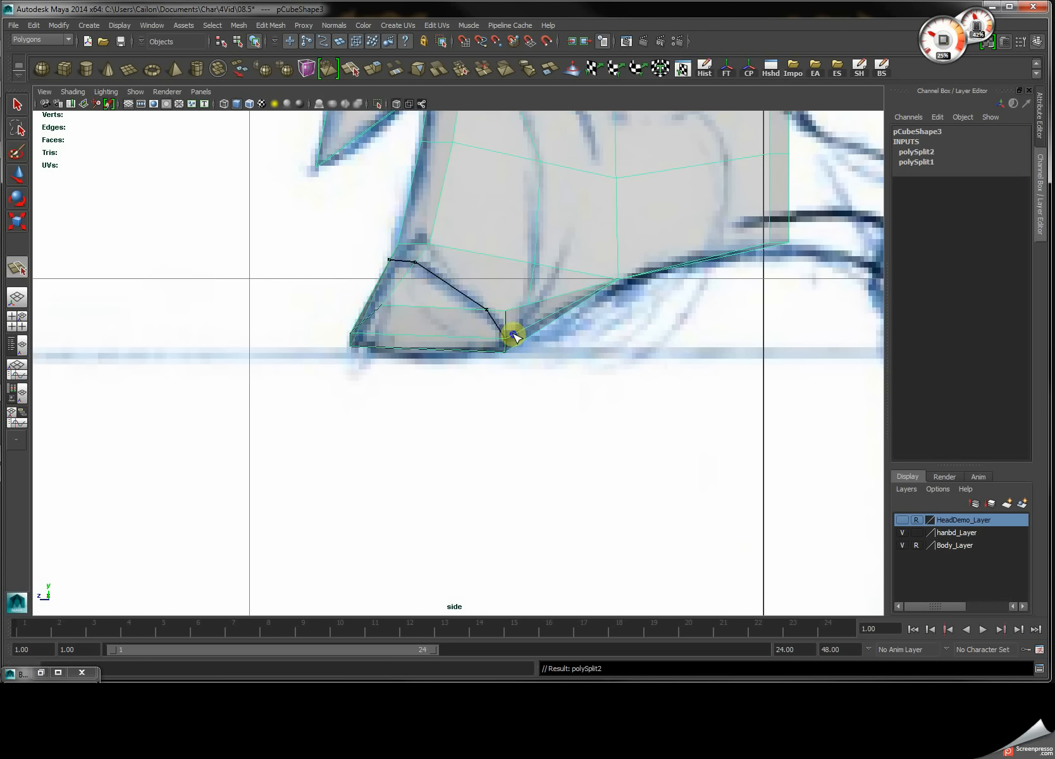
Raise the middle vertex and the centre-line vertex of the mouth line slightly.
{"action": "middle_click_drag", "start_coordinate": [527, 292], "coordinate": [516, 353], "text": "alt"}
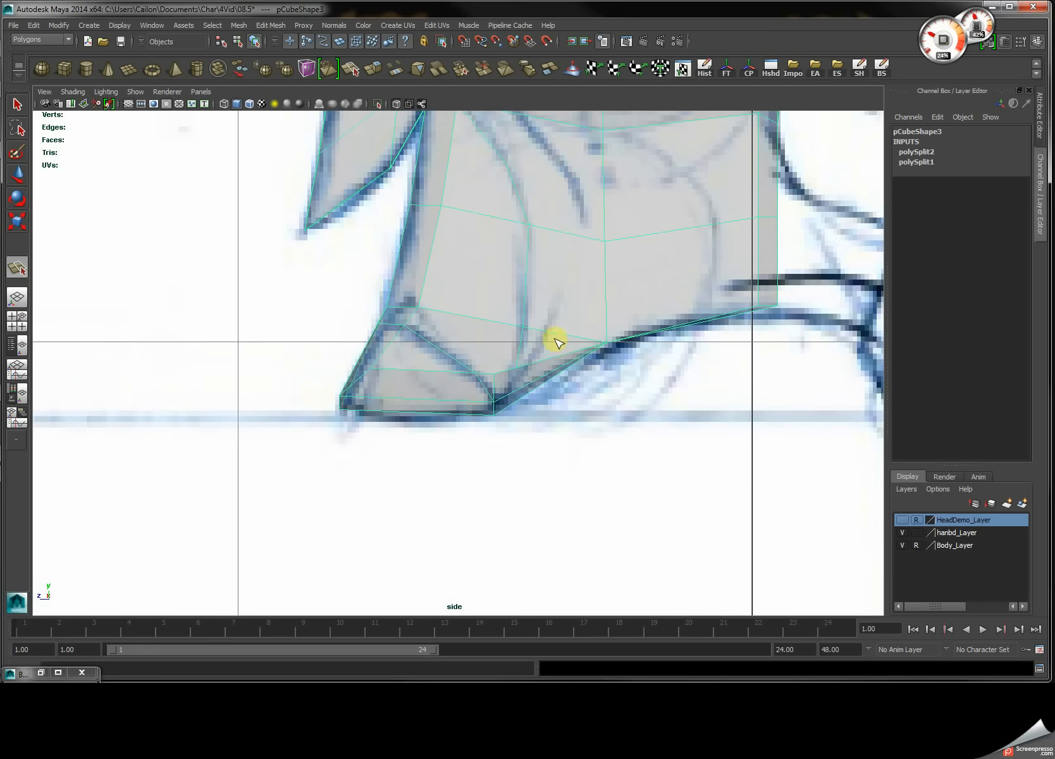
{"action": "scroll", "coordinate": [530, 259], "scroll_direction": "down", "scroll_amount": 6}
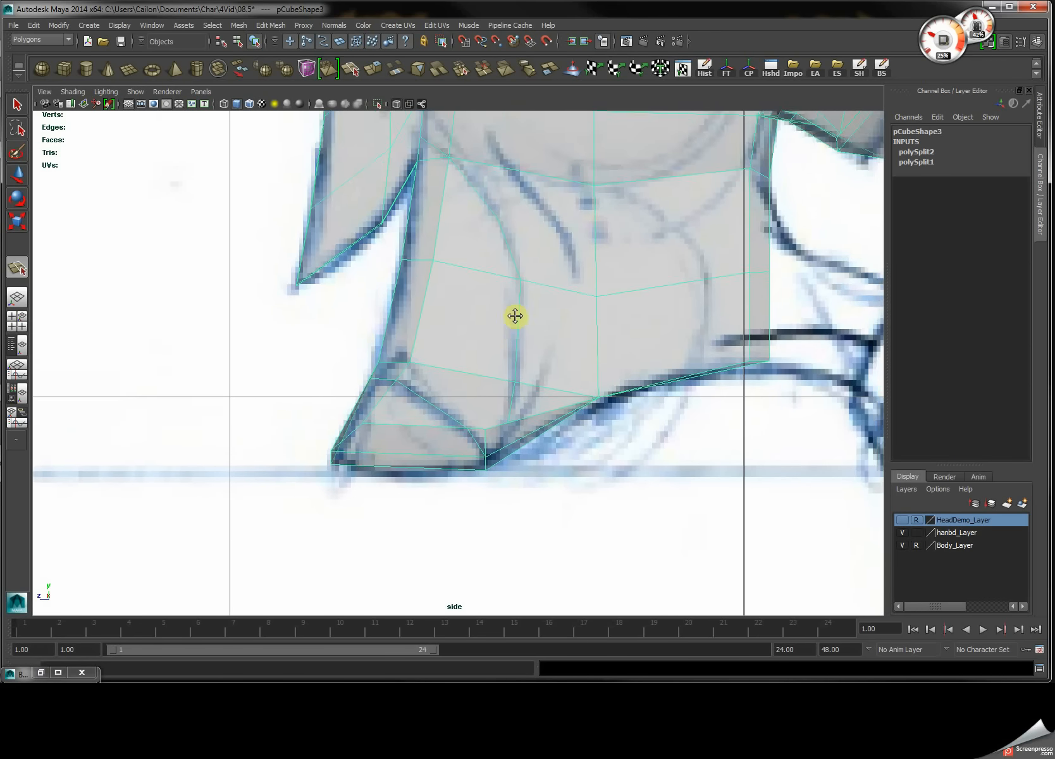
{"action": "scroll", "coordinate": [501, 280], "scroll_direction": "up", "scroll_amount": 5}
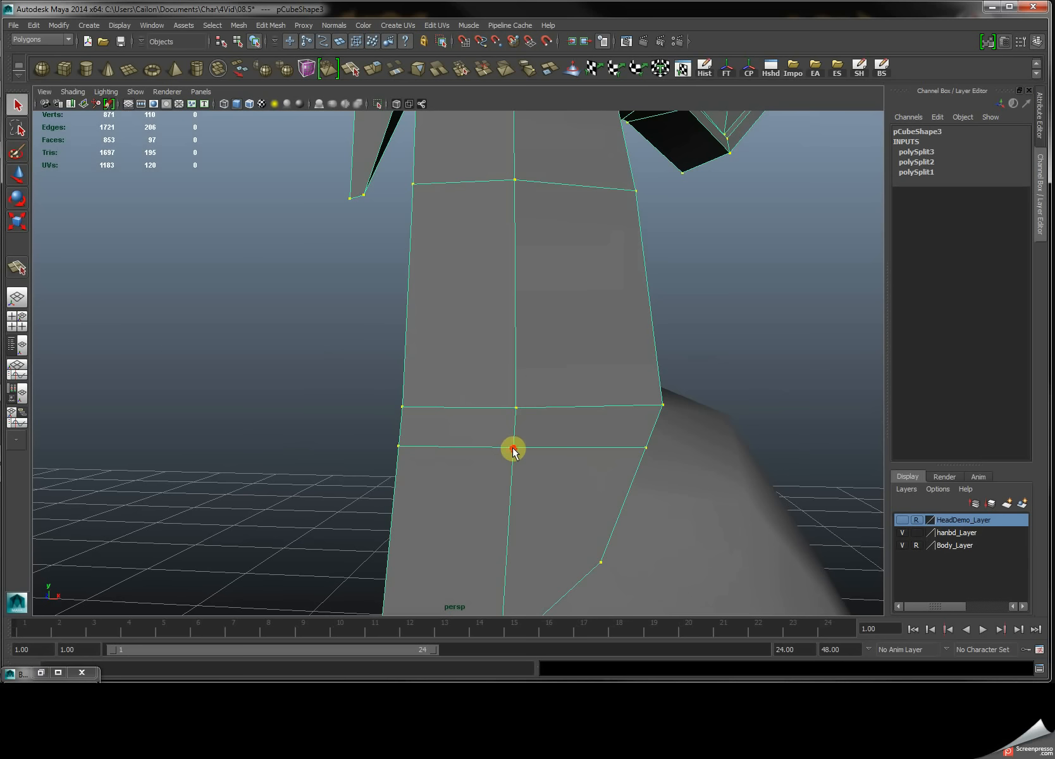
{"action": "left_click", "coordinate": [513, 447]}
{"action": "key", "text": "w"}
{"action": "left_click_drag", "start_coordinate": [514, 408], "coordinate": [511, 397]}
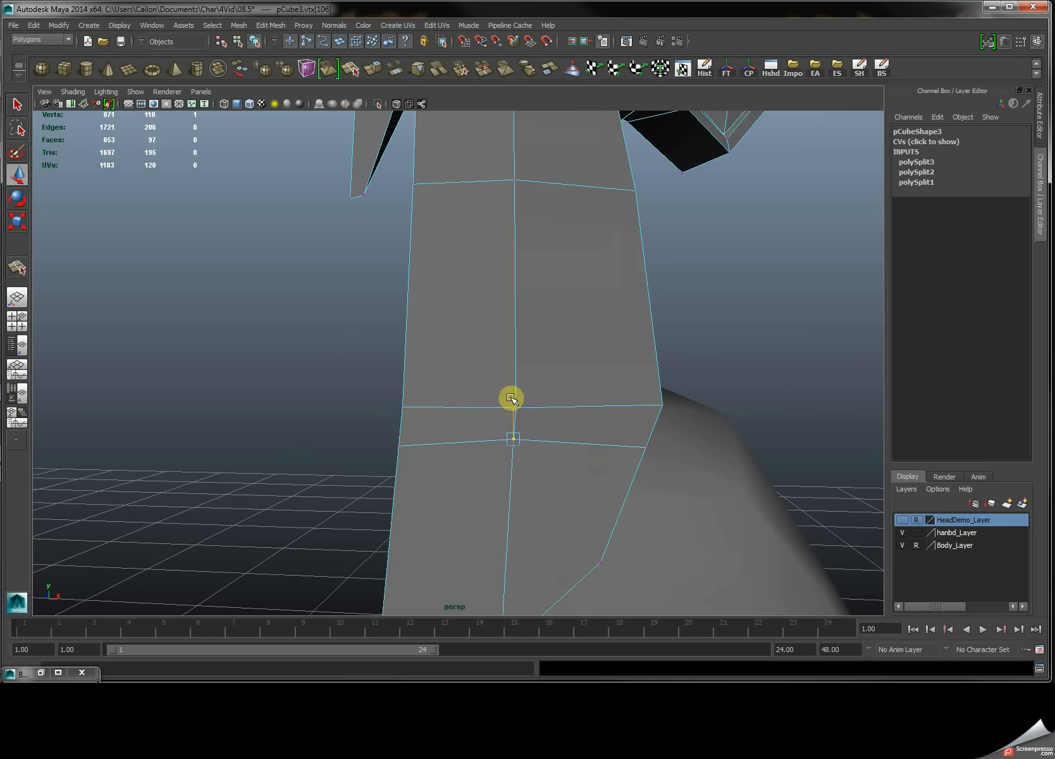
{"action": "left_click", "coordinate": [398, 449]}
{"action": "left_click_drag", "start_coordinate": [396, 409], "coordinate": [395, 395]}
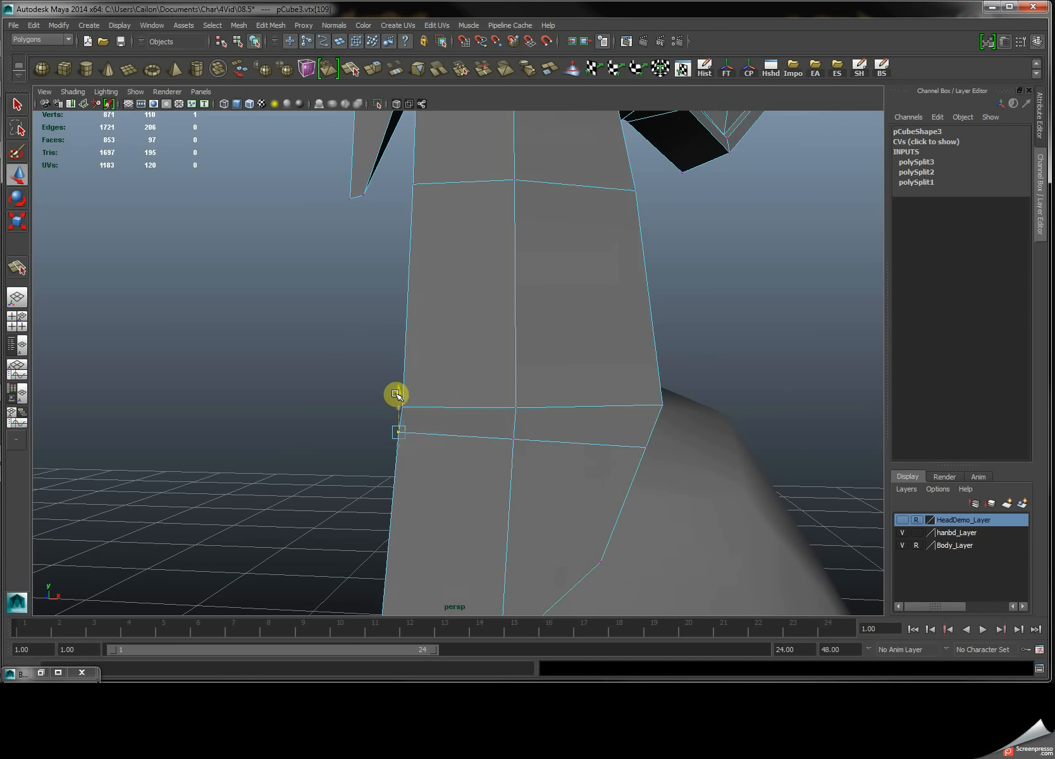
{"action": "left_click", "coordinate": [512, 440]}
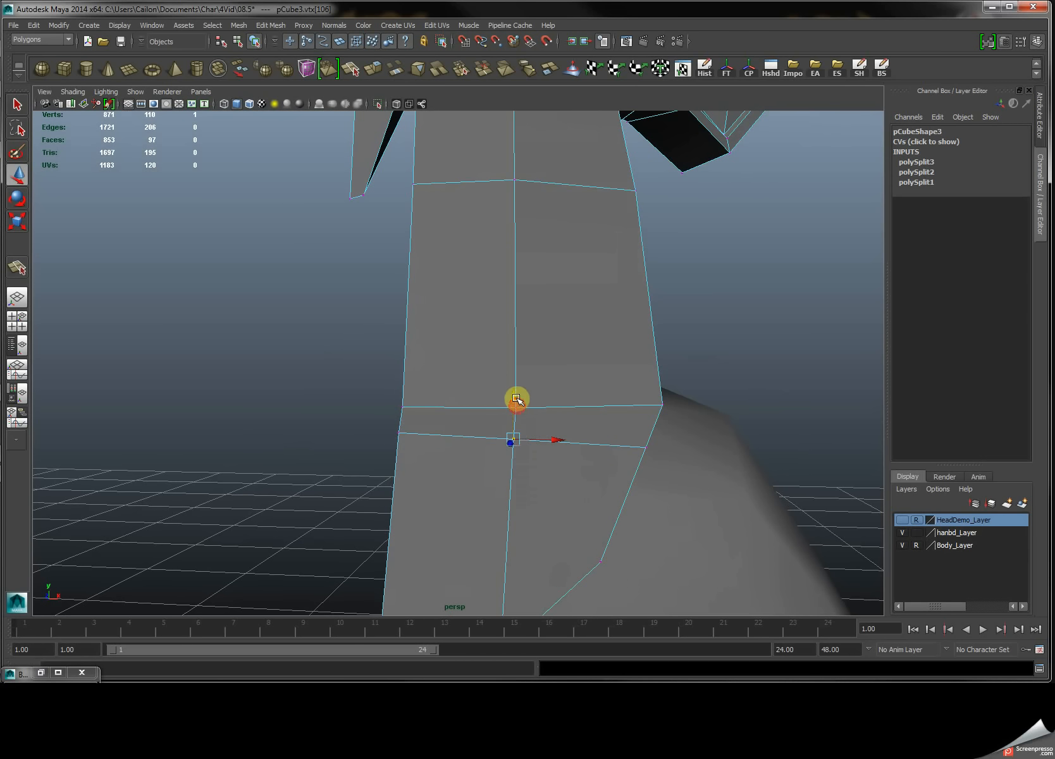
{"action": "left_click", "coordinate": [513, 422]}
Lower the centre and middle mouth-line vertices to the front sketch and shift the mouth corner vertex slightly inward.
{"action": "key", "text": "space"}
{"action": "key", "text": "space"}
{"action": "scroll", "coordinate": [349, 516], "scroll_direction": "up", "scroll_amount": 2}
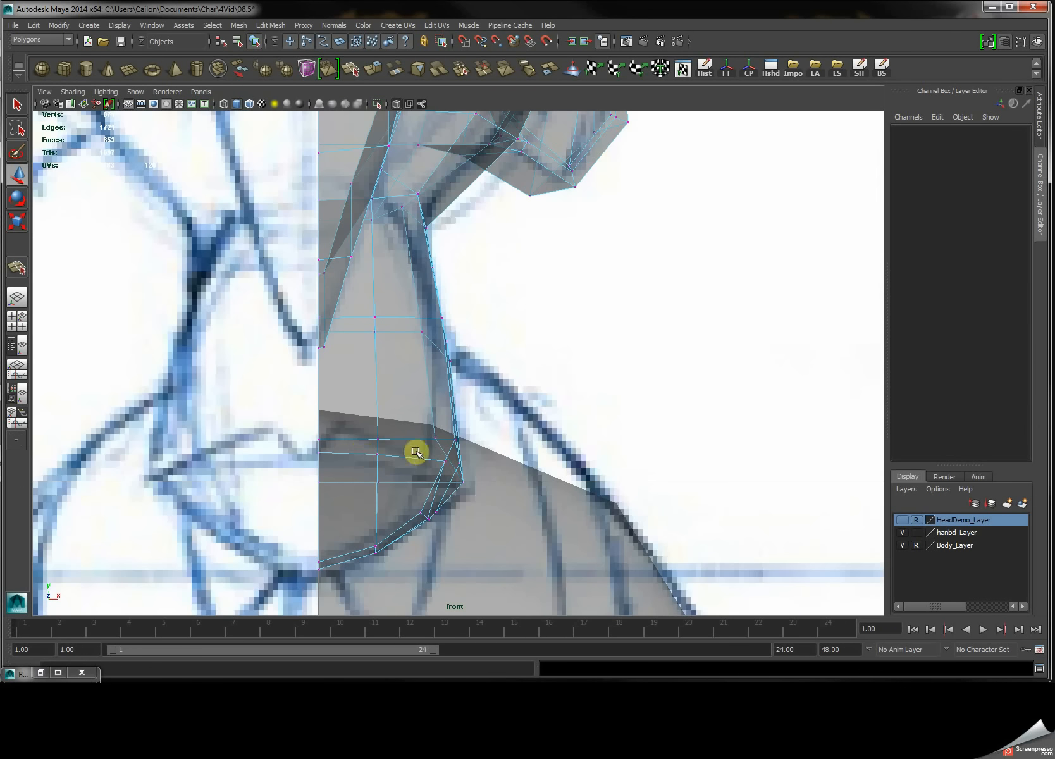
{"action": "left_click", "coordinate": [380, 457]}
{"action": "left_click_drag", "start_coordinate": [378, 455], "coordinate": [378, 445]}
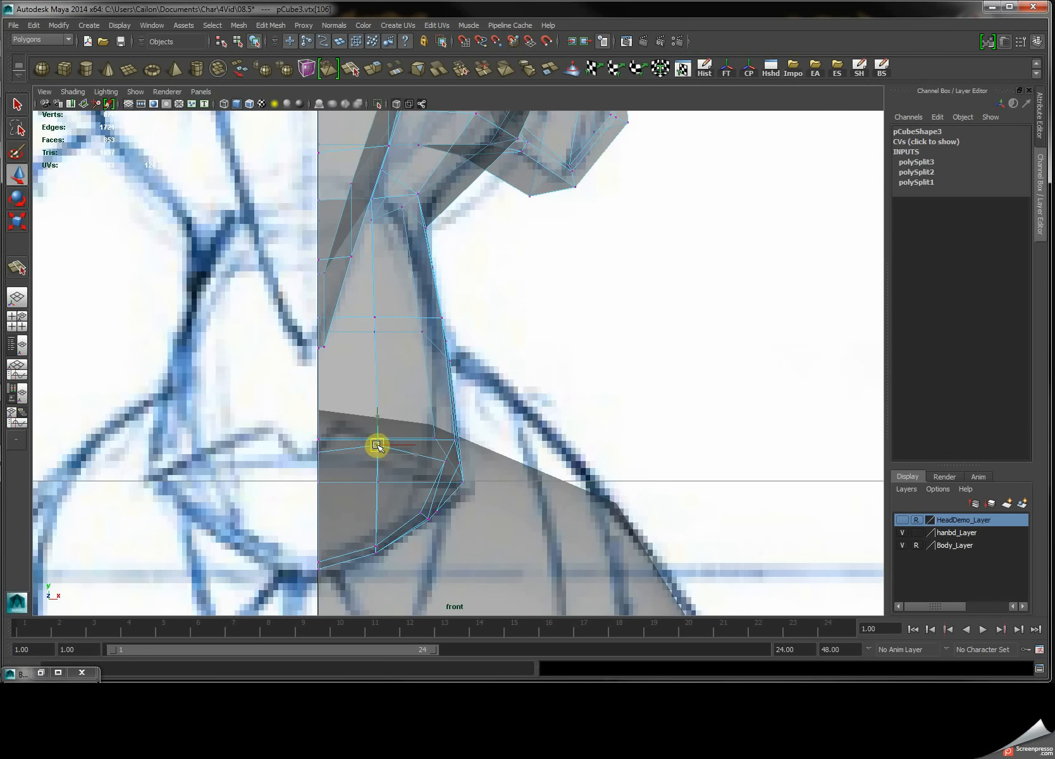
{"action": "left_click", "coordinate": [318, 461]}
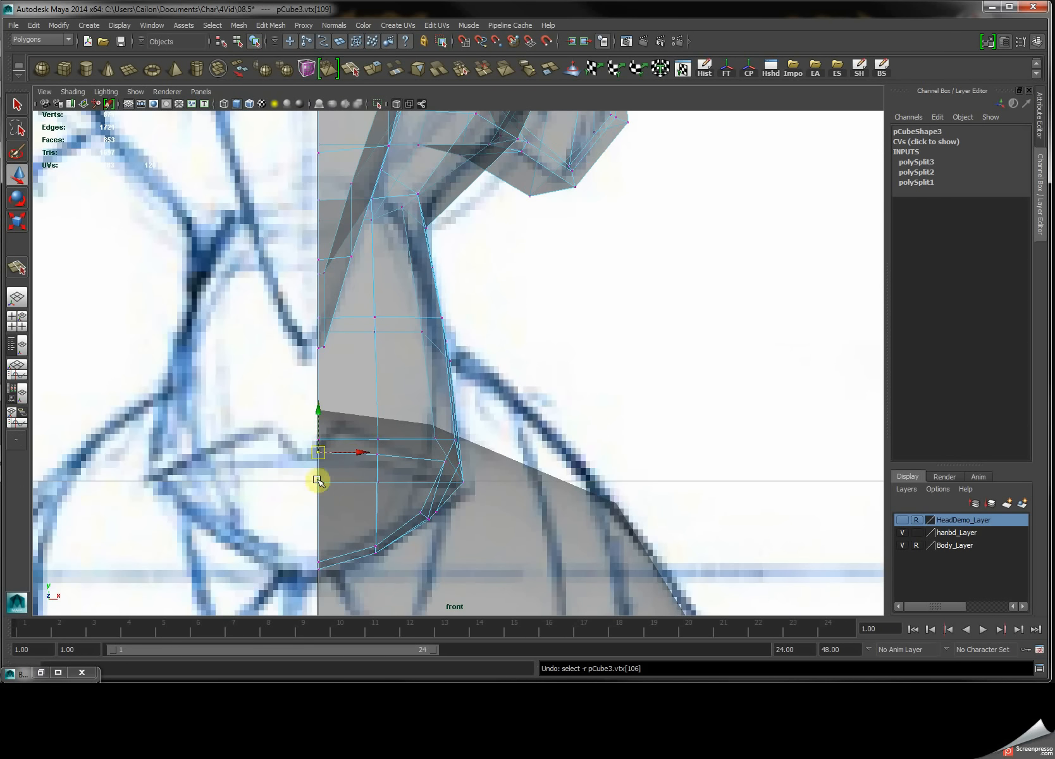
{"action": "left_click", "coordinate": [377, 455]}
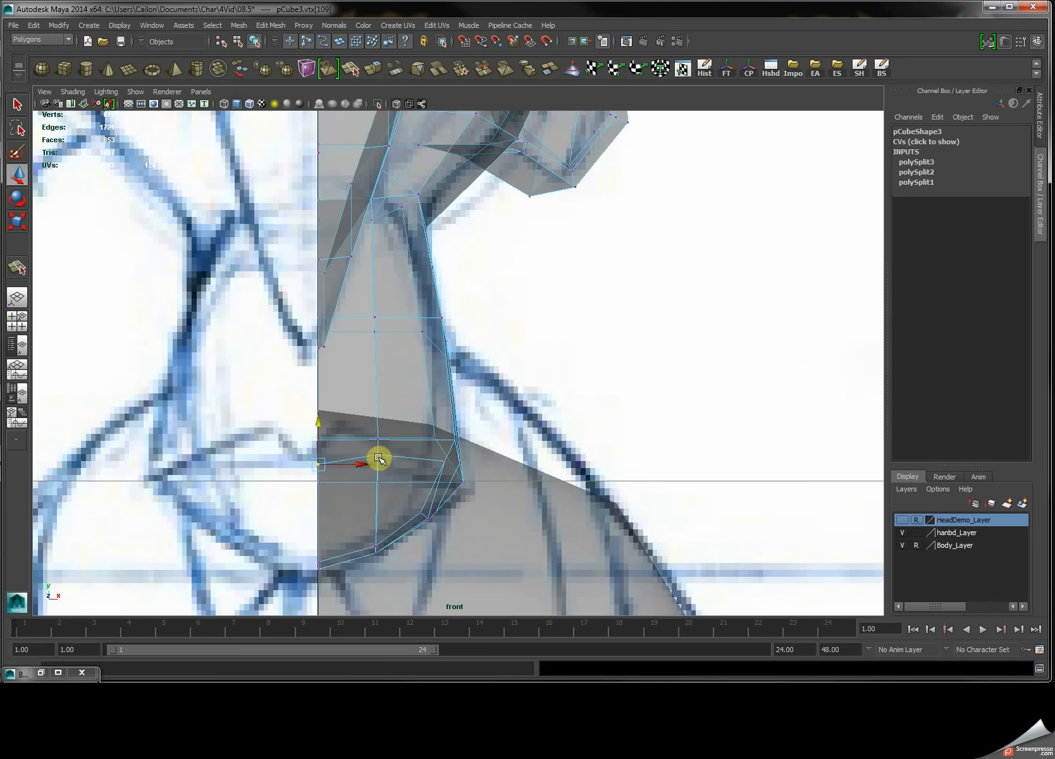
{"action": "left_click_drag", "start_coordinate": [377, 420], "coordinate": [375, 430]}
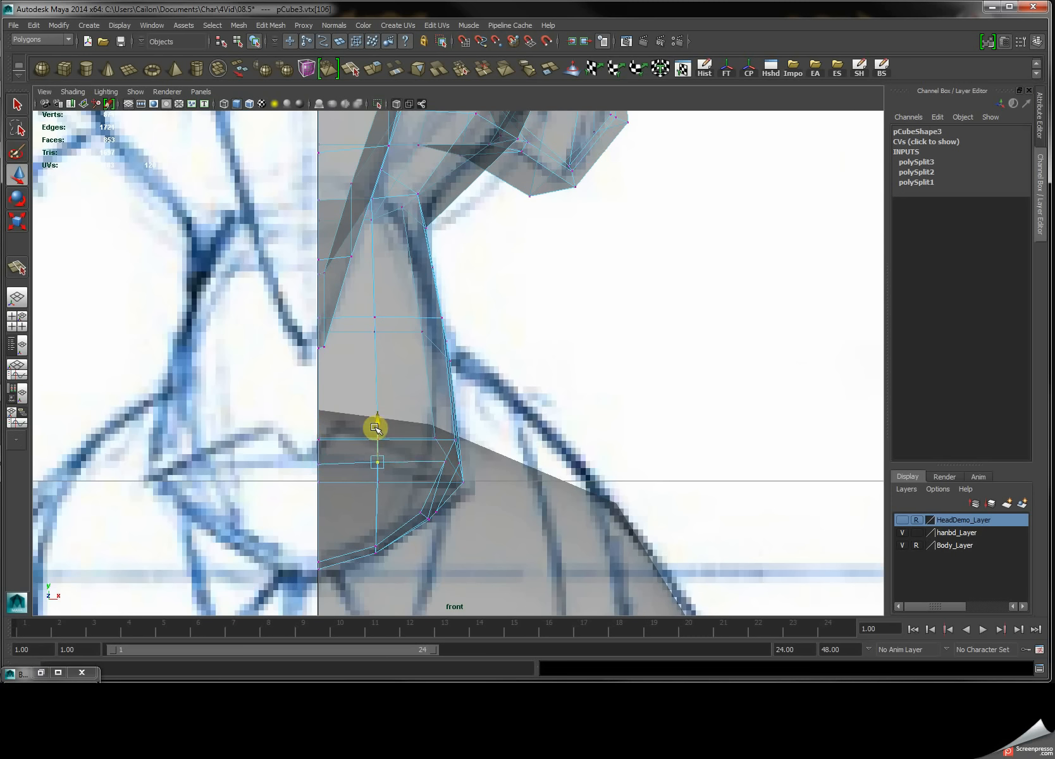
{"action": "left_click", "coordinate": [447, 471]}
{"action": "left_click_drag", "start_coordinate": [492, 461], "coordinate": [475, 465]}
Extrude the two adjacent faces at the eye area on the head's side and scale them smaller.
{"action": "key", "text": "space"}
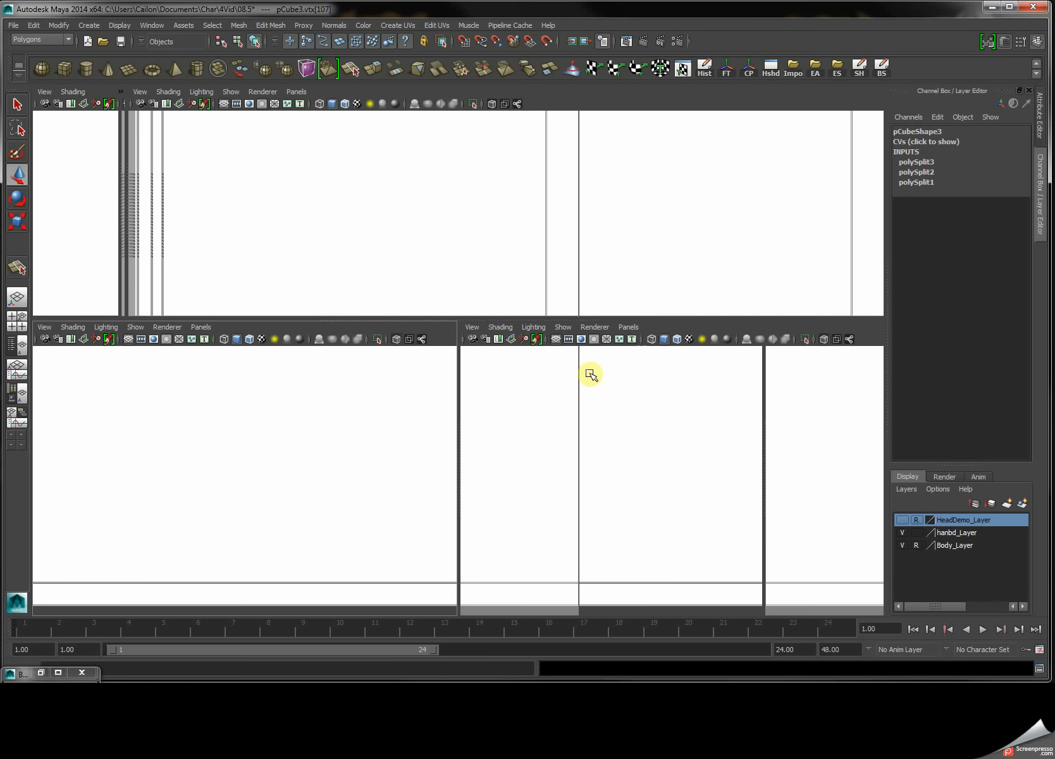
{"action": "key", "text": "f"}
{"action": "left_click_drag", "start_coordinate": [585, 220], "coordinate": [396, 214], "text": "alt"}
{"action": "left_click", "coordinate": [582, 269]}
{"action": "left_click", "coordinate": [545, 297]}
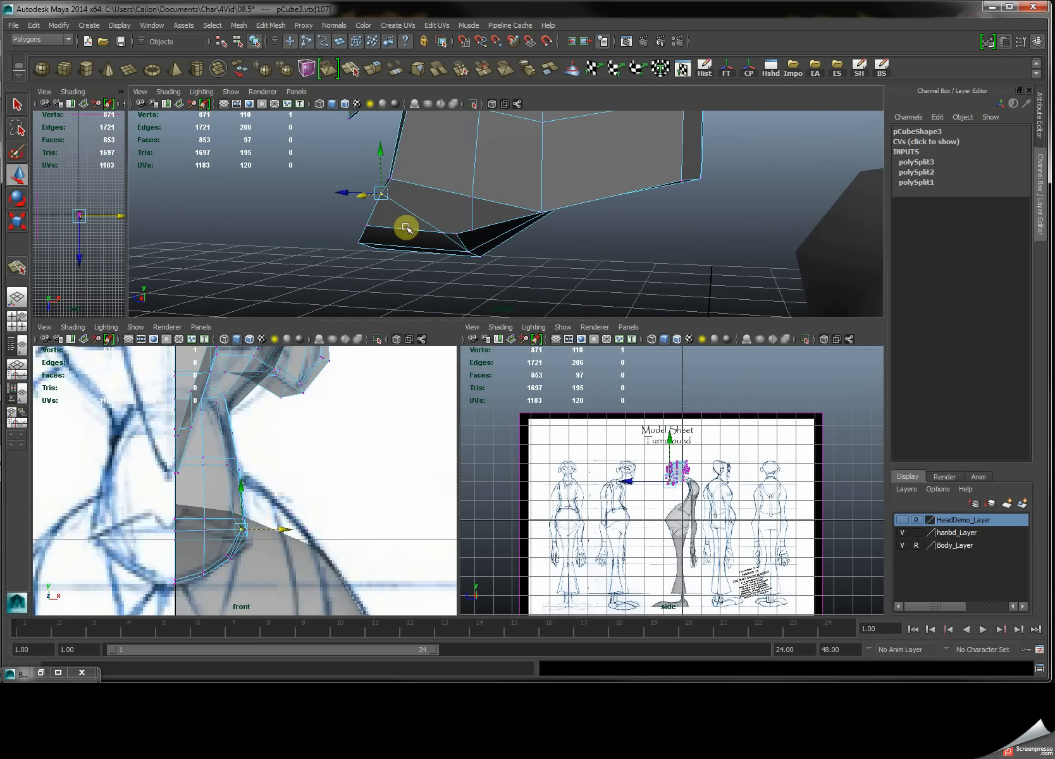
{"action": "middle_click_drag", "start_coordinate": [482, 150], "coordinate": [511, 267], "text": "alt"}
{"action": "right_click_drag", "start_coordinate": [511, 267], "coordinate": [469, 248], "text": "alt"}
{"action": "key", "text": "space"}
{"action": "left_click_drag", "start_coordinate": [468, 249], "coordinate": [515, 301], "text": "alt"}
{"action": "right_click_drag", "start_coordinate": [516, 302], "coordinate": [520, 327]}
{"action": "left_click", "coordinate": [520, 326]}
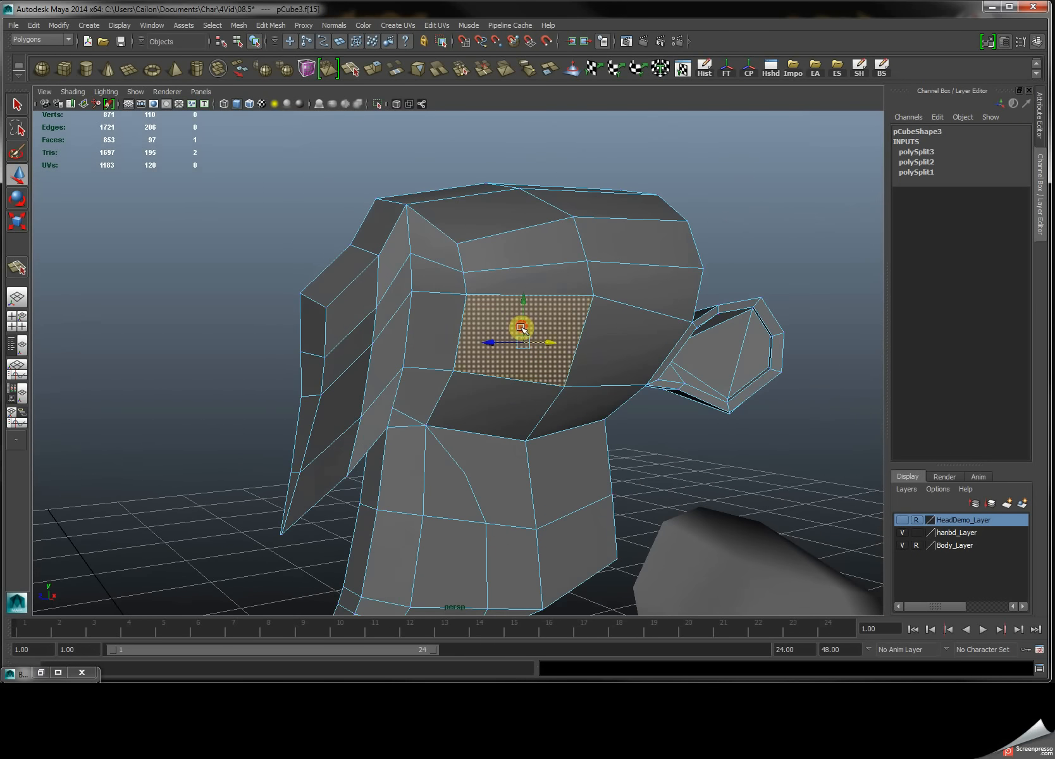
{"action": "left_click", "coordinate": [417, 337], "text": "shift"}
{"action": "key", "text": "space"}
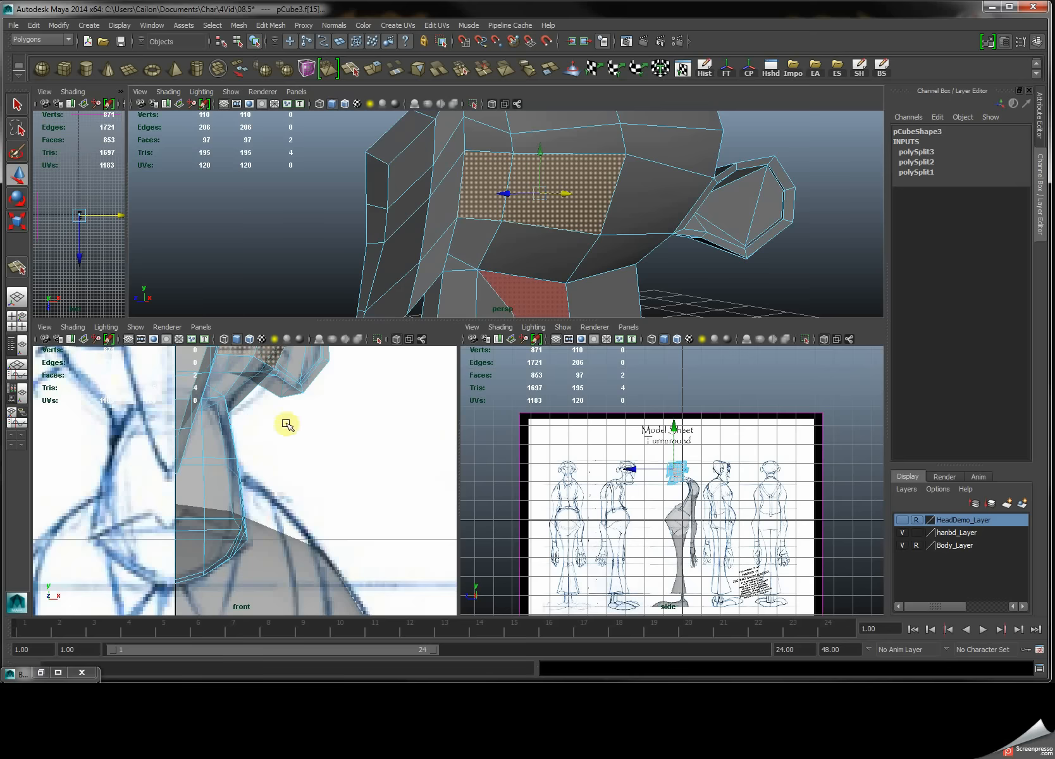
{"action": "key", "text": "space"}
{"action": "left_click_drag", "start_coordinate": [497, 283], "coordinate": [558, 299], "text": "alt"}
{"action": "right_click_drag", "start_coordinate": [572, 288], "coordinate": [571, 317], "text": "shift"}
{"action": "left_click_drag", "start_coordinate": [531, 327], "coordinate": [474, 348]}
Move the extruded eye faces toward the face's centre, over the eye drawn in the front sketch.
{"action": "key", "text": "space"}
{"action": "key", "text": "space"}
{"action": "key", "text": "f"}
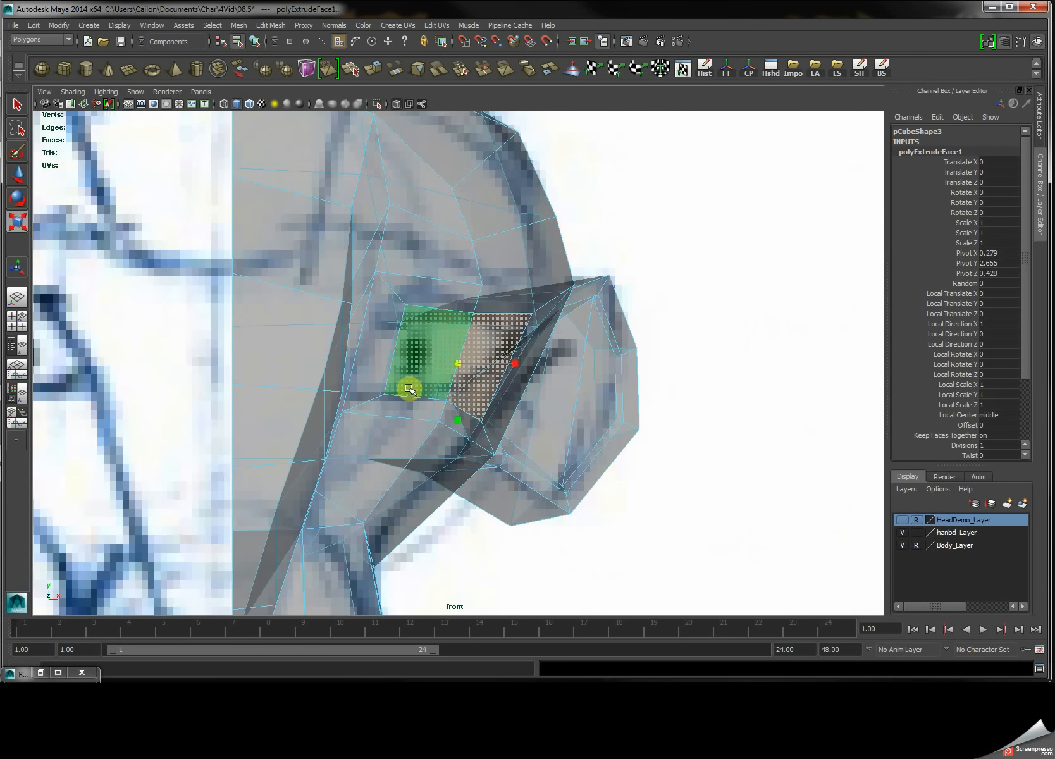
{"action": "key", "text": "s"}
{"action": "key", "text": "z"}
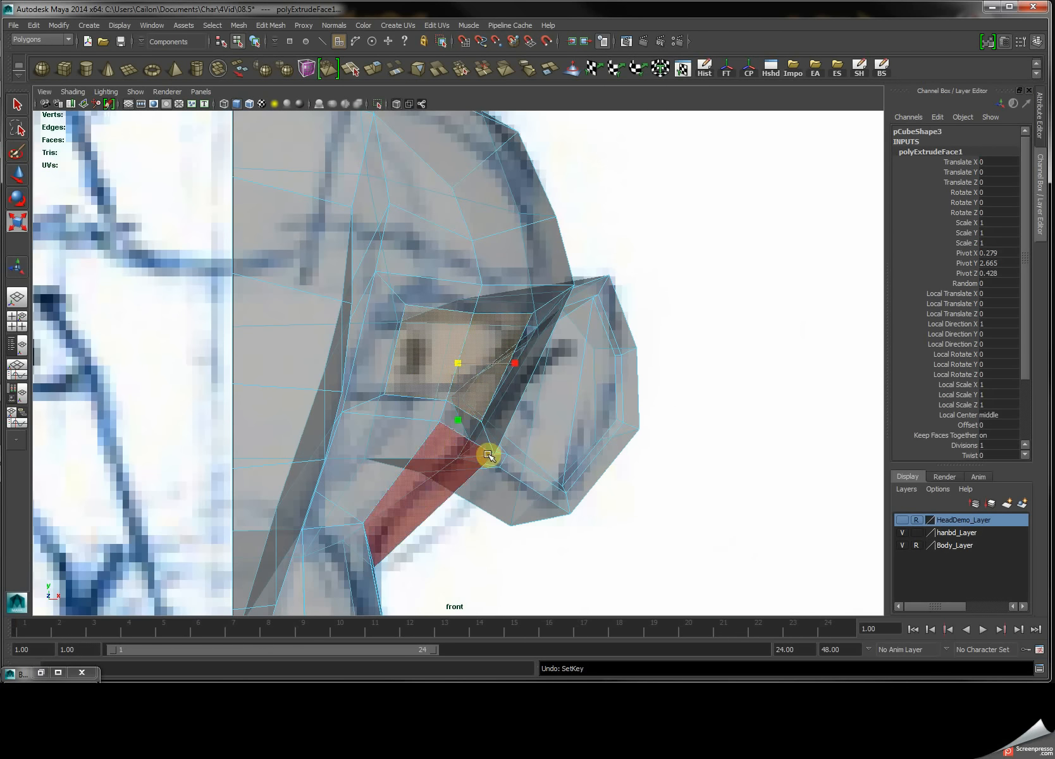
{"action": "key", "text": "w"}
{"action": "left_click_drag", "start_coordinate": [455, 362], "coordinate": [426, 356]}
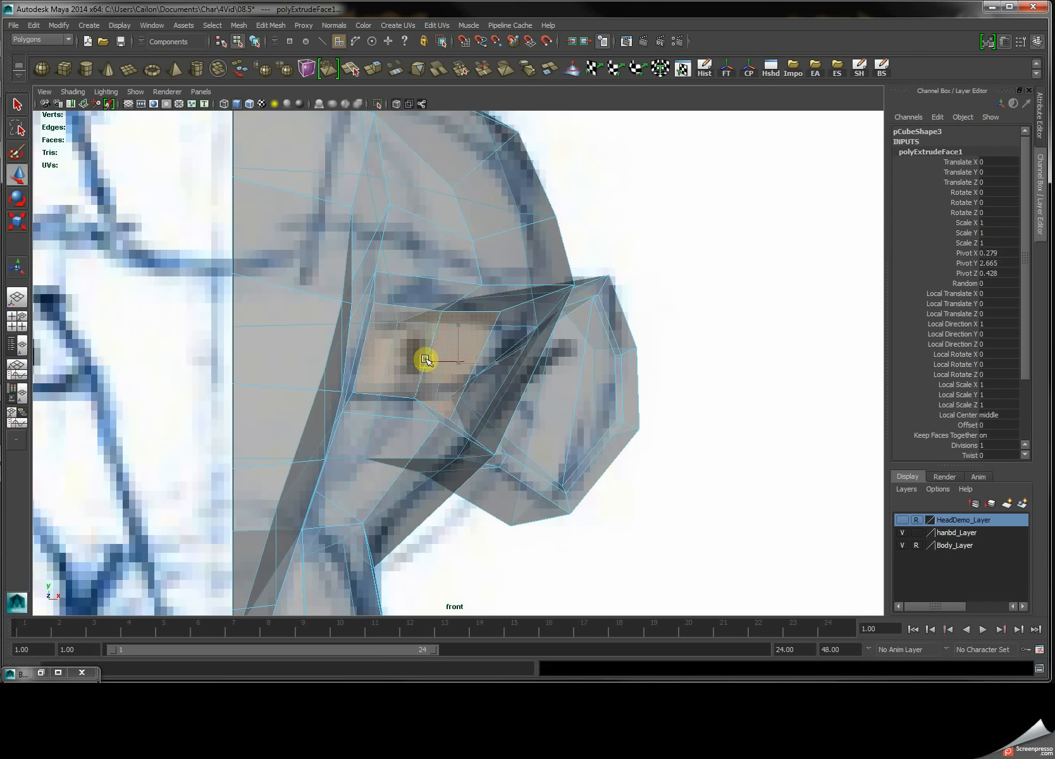
Reposition the three upper vertices of the inset eye faces to follow the upper eyelid in the front sketch.
{"action": "right_click_drag", "start_coordinate": [416, 322], "coordinate": [372, 306]}
{"action": "left_click", "coordinate": [376, 309]}
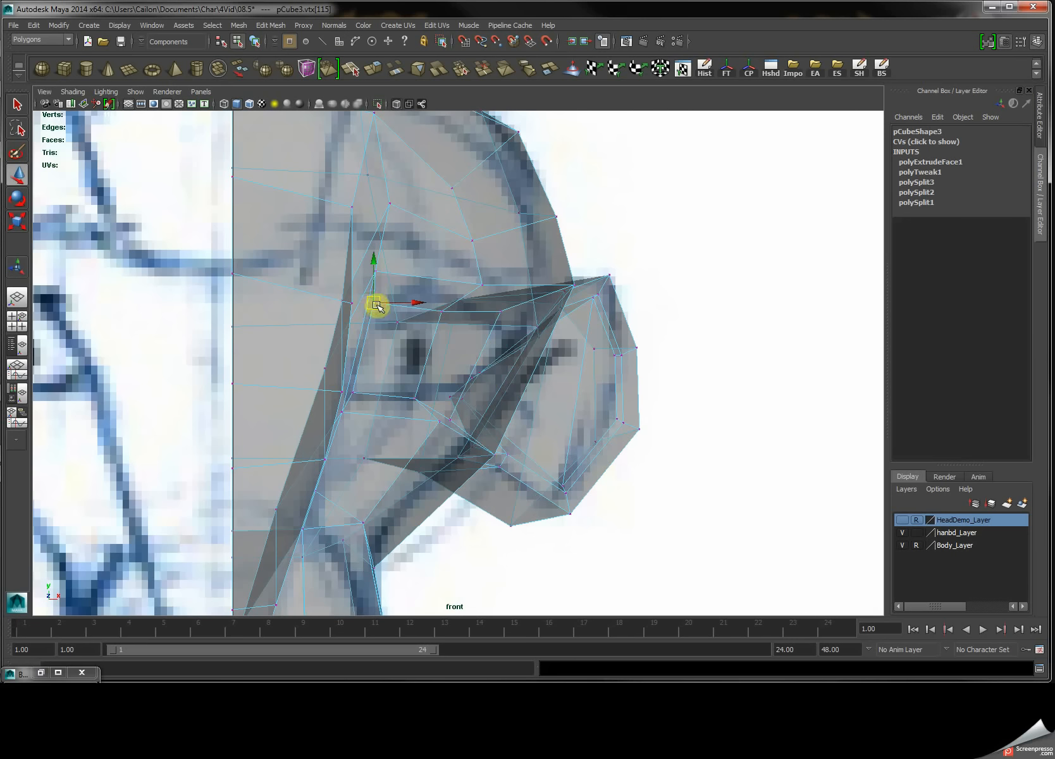
{"action": "left_click_drag", "start_coordinate": [376, 302], "coordinate": [431, 290]}
{"action": "left_click", "coordinate": [442, 311]}
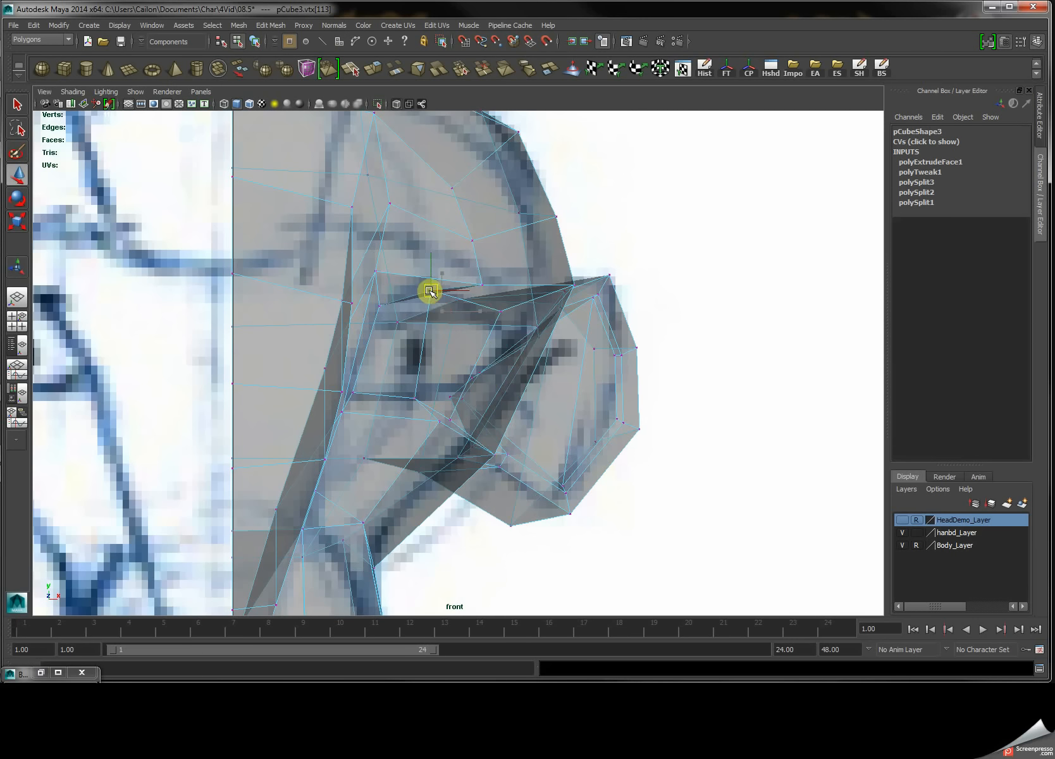
{"action": "left_click", "coordinate": [498, 310]}
{"action": "left_click_drag", "start_coordinate": [502, 313], "coordinate": [504, 319]}
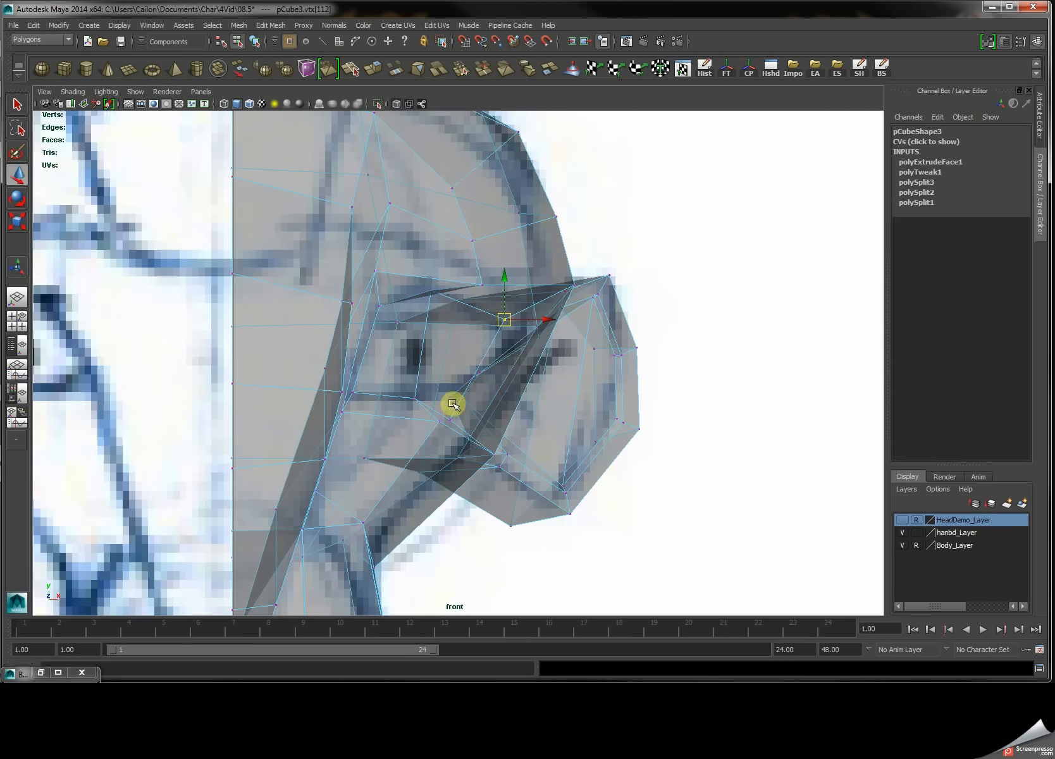
Reposition the outer and middle lower vertices of the inset eye faces to follow the lower eyelid in the front sketch.
{"action": "left_click", "coordinate": [413, 397]}
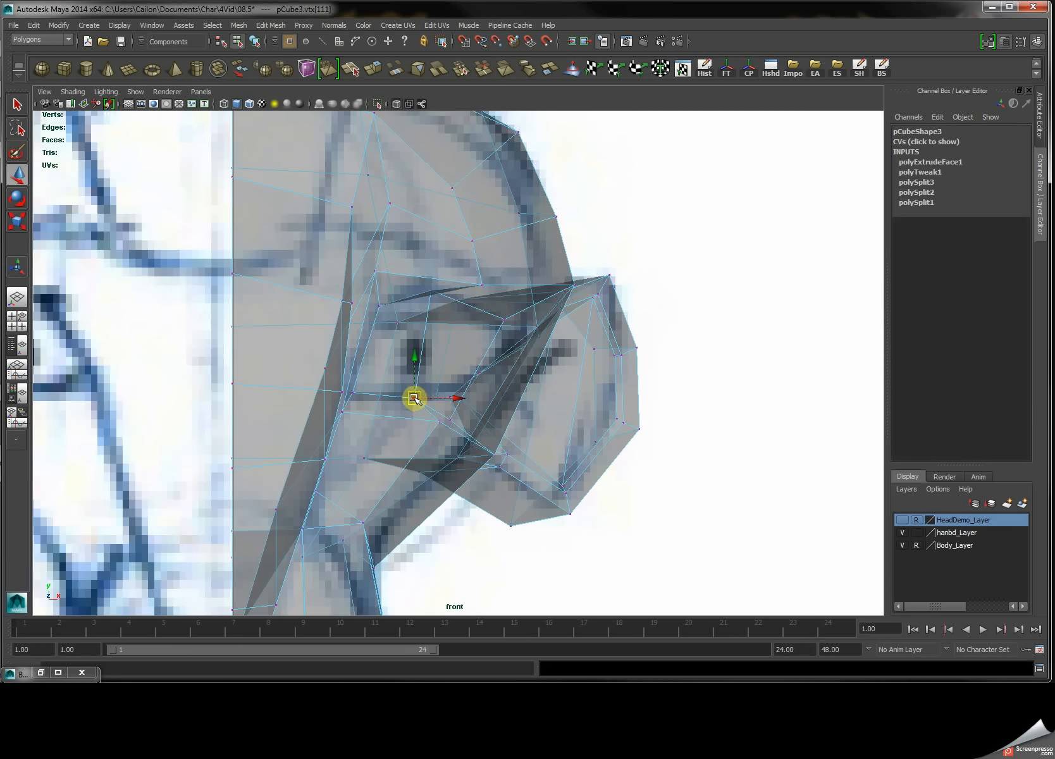
{"action": "left_click", "coordinate": [449, 420]}
{"action": "left_click_drag", "start_coordinate": [446, 417], "coordinate": [474, 379]}
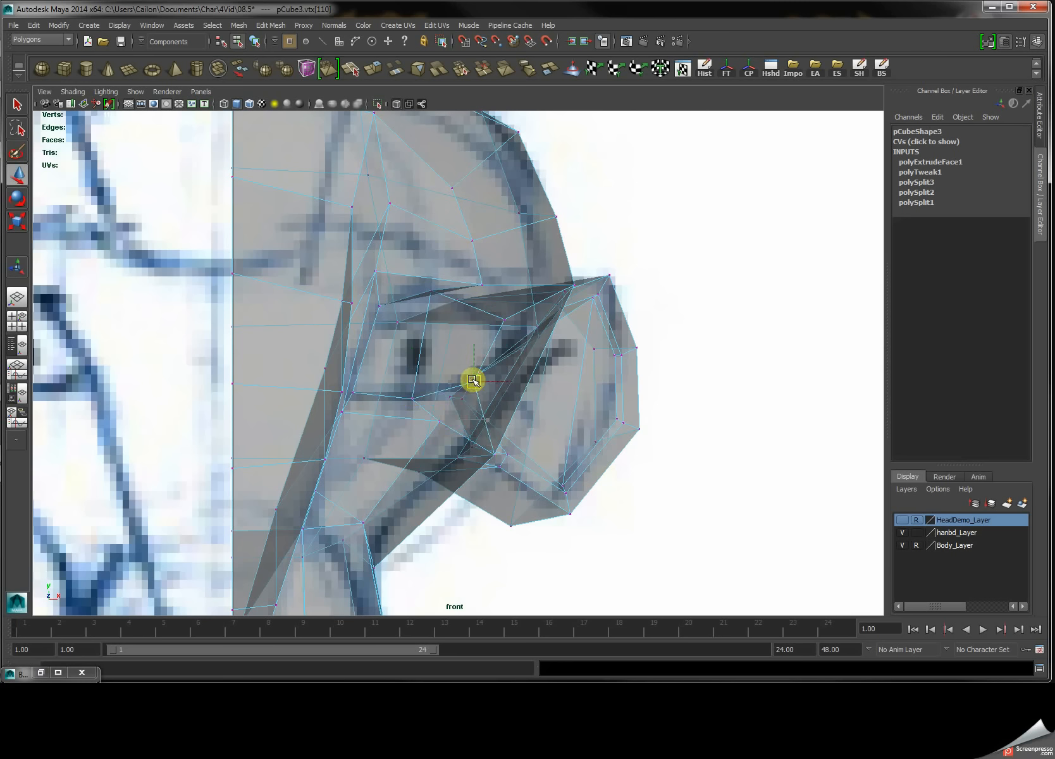
{"action": "left_click", "coordinate": [415, 397]}
{"action": "left_click_drag", "start_coordinate": [415, 398], "coordinate": [421, 396]}
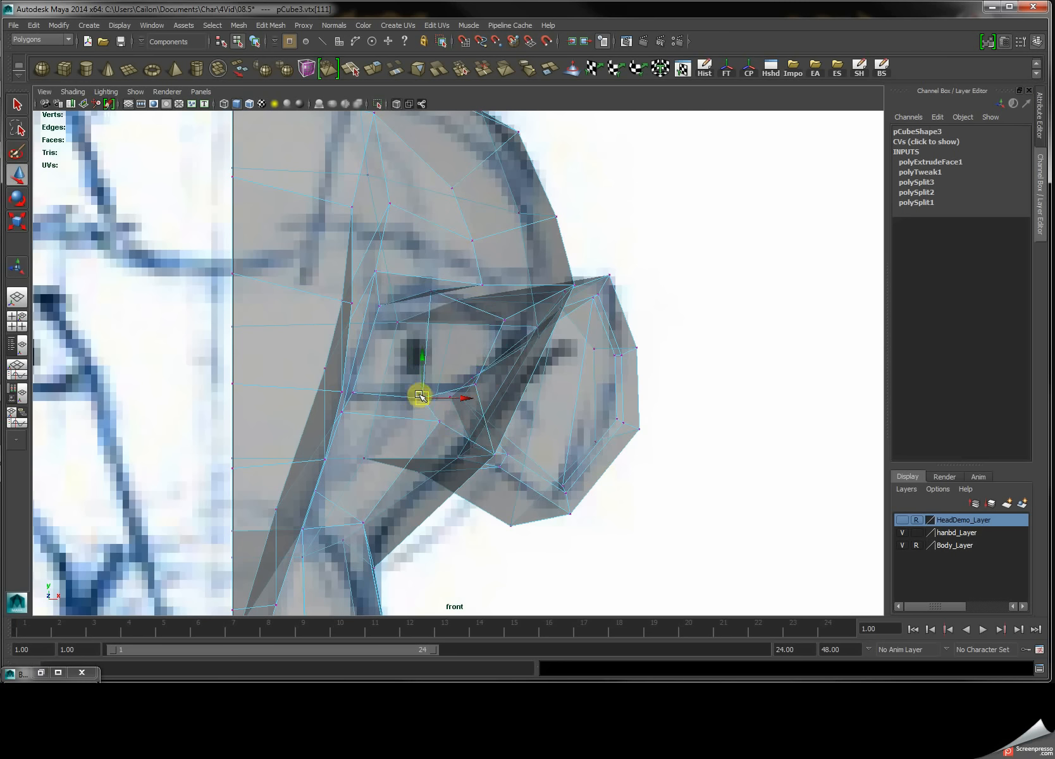
Lower the inset eye faces and the adjoining lower socket faces onto the eye drawn in the side sketch.
{"action": "key", "text": "F8"}
{"action": "left_click", "coordinate": [525, 327]}
{"action": "key", "text": "space"}
{"action": "key", "text": "space"}
{"action": "middle_click_drag", "start_coordinate": [535, 423], "coordinate": [539, 368], "text": "alt"}
{"action": "right_click_drag", "start_coordinate": [551, 309], "coordinate": [551, 342]}
{"action": "left_click", "coordinate": [475, 316]}
{"action": "left_click", "coordinate": [434, 311], "text": "shift"}
{"action": "left_click", "coordinate": [405, 353], "text": "shift"}
{"action": "left_click", "coordinate": [482, 365], "text": "shift"}
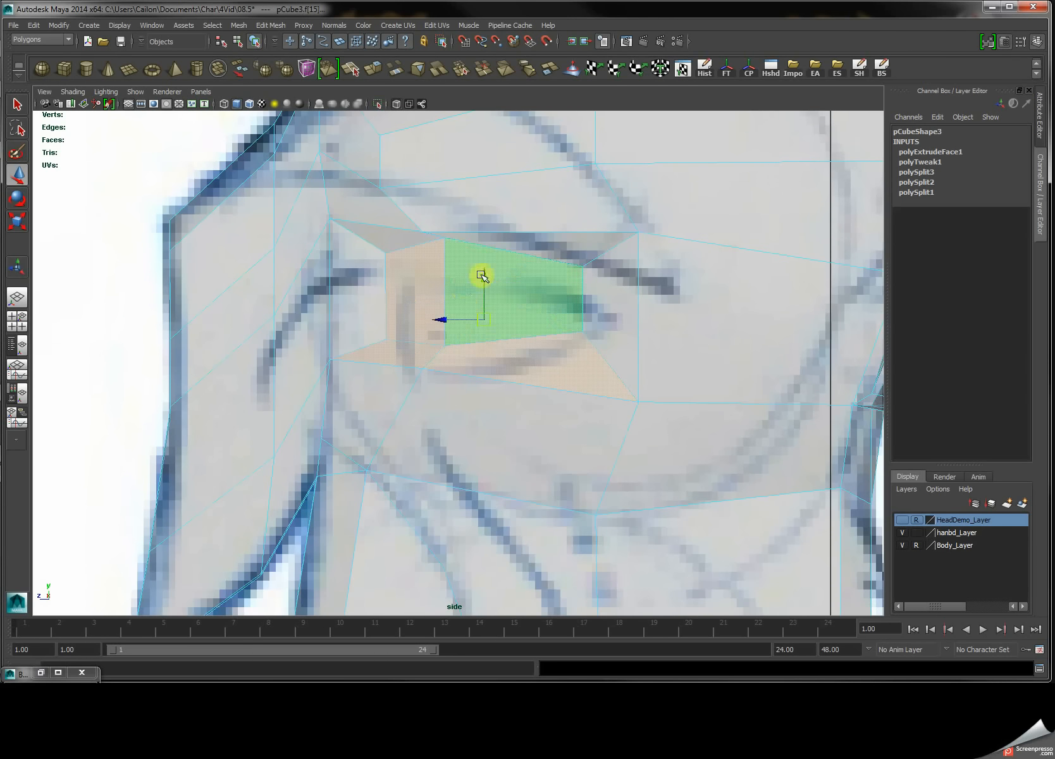
{"action": "left_click", "coordinate": [456, 289]}
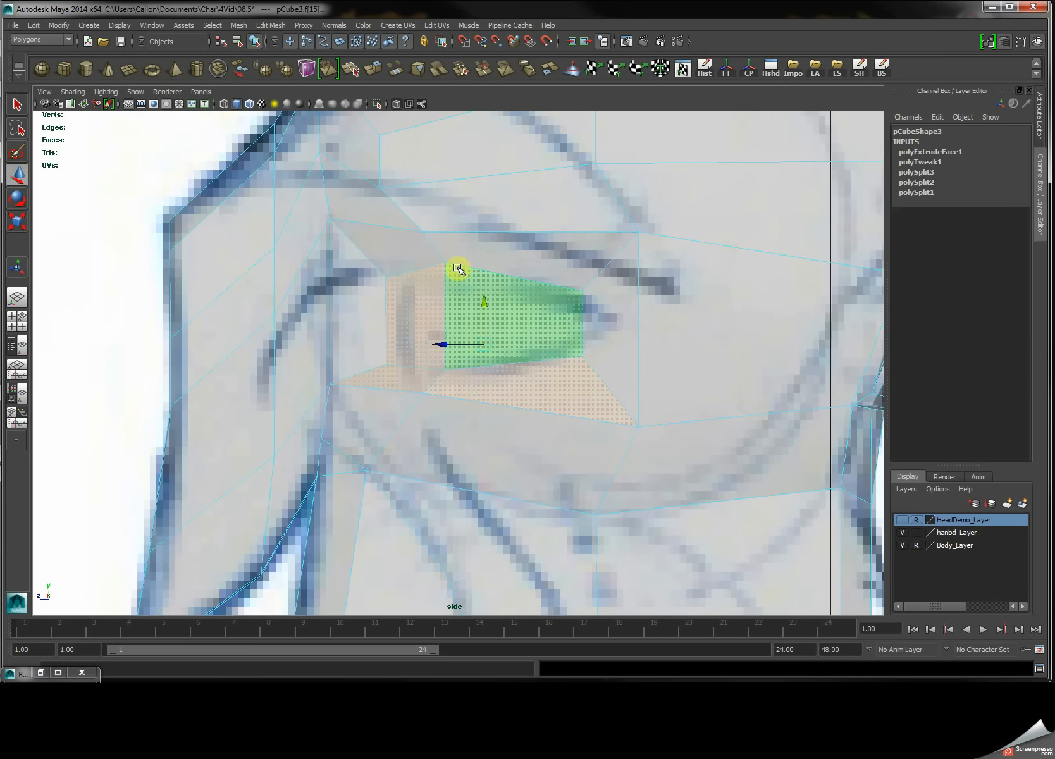
Move the upper and lower front vertices of the inset eye to the eye's front edge in the side sketch.
{"action": "right_click_drag", "start_coordinate": [458, 268], "coordinate": [423, 264]}
{"action": "left_click", "coordinate": [443, 280]}
{"action": "left_click", "coordinate": [385, 278]}
{"action": "left_click_drag", "start_coordinate": [386, 280], "coordinate": [397, 287]}
{"action": "left_click", "coordinate": [389, 366]}
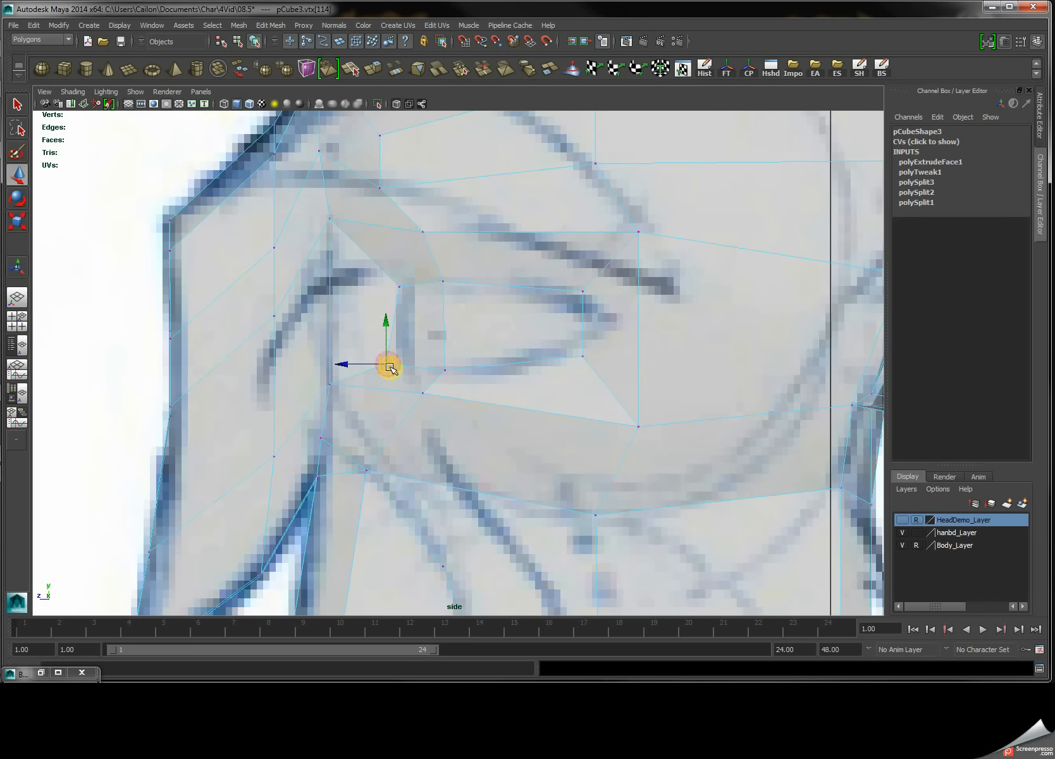
{"action": "left_click_drag", "start_coordinate": [399, 365], "coordinate": [399, 366]}
Shift the middle vertical edge of the inset eye slightly toward the front of the face in the side view.
{"action": "left_click", "coordinate": [443, 287]}
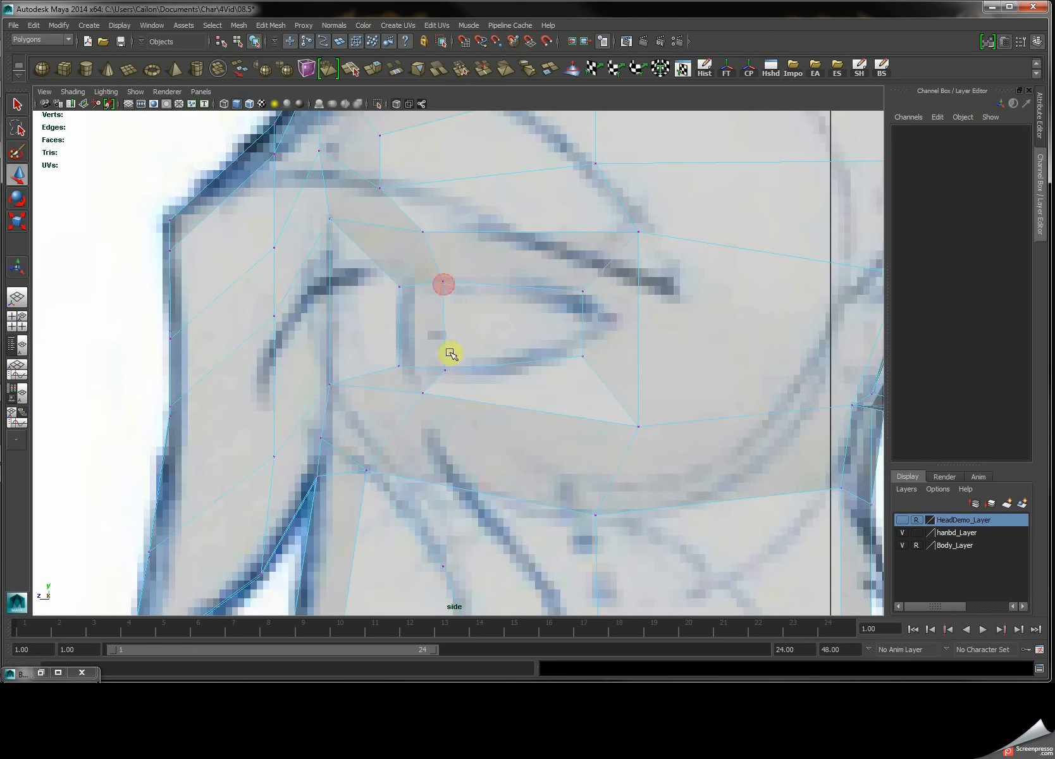
{"action": "mouse_move", "coordinate": [448, 337]}
{"action": "right_mouse_down"}
{"action": "mouse_move", "coordinate": [447, 307]}
{"action": "mouse_move", "coordinate": [445, 315]}
{"action": "right_mouse_up"}
{"action": "left_click", "coordinate": [444, 315]}
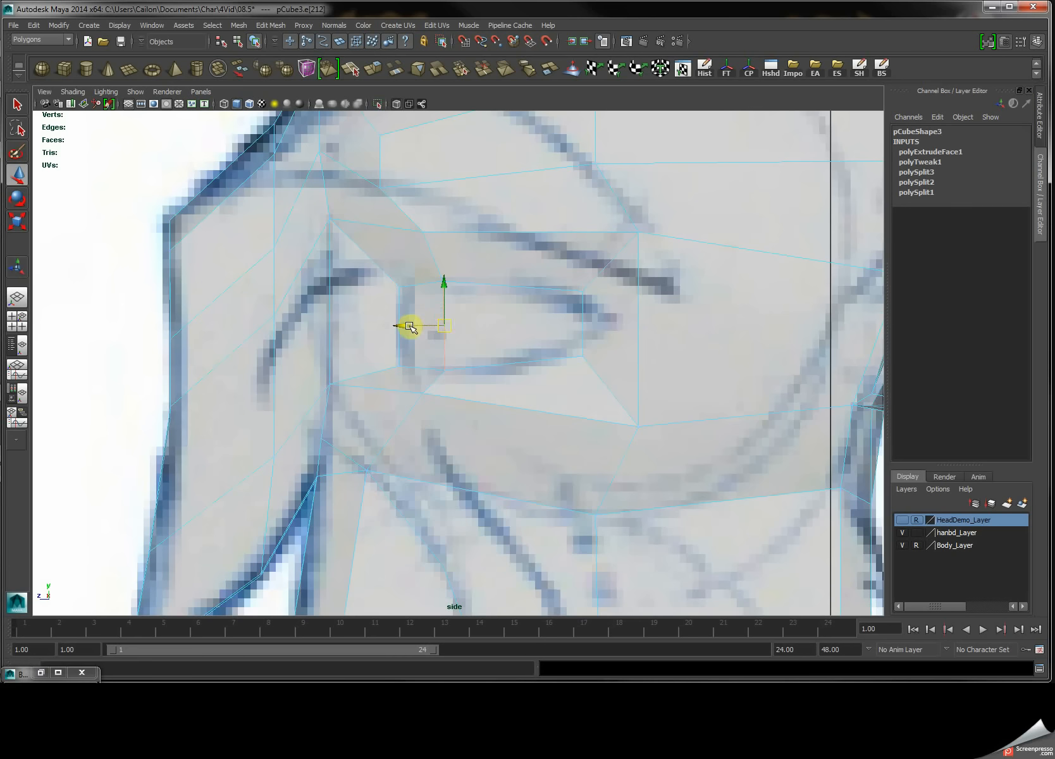
{"action": "left_click_drag", "start_coordinate": [395, 329], "coordinate": [395, 328]}
Move the lower and upper rear vertices of the inset eye slightly forward along the eyelid lines in the side sketch.
{"action": "right_click_drag", "start_coordinate": [584, 295], "coordinate": [561, 285]}
{"action": "left_click", "coordinate": [584, 297]}
{"action": "left_click", "coordinate": [583, 360]}
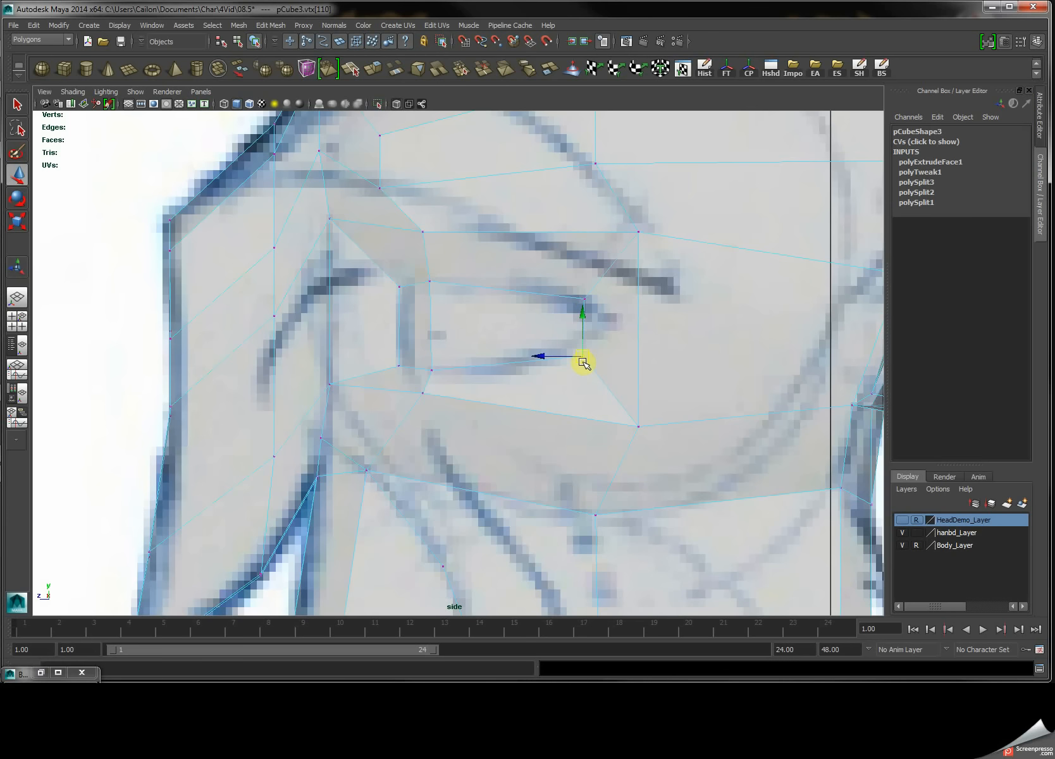
{"action": "left_click_drag", "start_coordinate": [571, 356], "coordinate": [544, 365]}
{"action": "left_click", "coordinate": [583, 297]}
{"action": "left_click_drag", "start_coordinate": [584, 298], "coordinate": [569, 298]}
Insert a horizontal edge loop through the middle of the inset eye and around the head.
{"action": "key", "text": "space"}
{"action": "key", "text": "space"}
{"action": "left_click_drag", "start_coordinate": [488, 266], "coordinate": [430, 278], "text": "alt"}
{"action": "left_click", "coordinate": [616, 319]}
{"action": "right_click_drag", "start_coordinate": [577, 330], "coordinate": [532, 334], "text": "shift"}
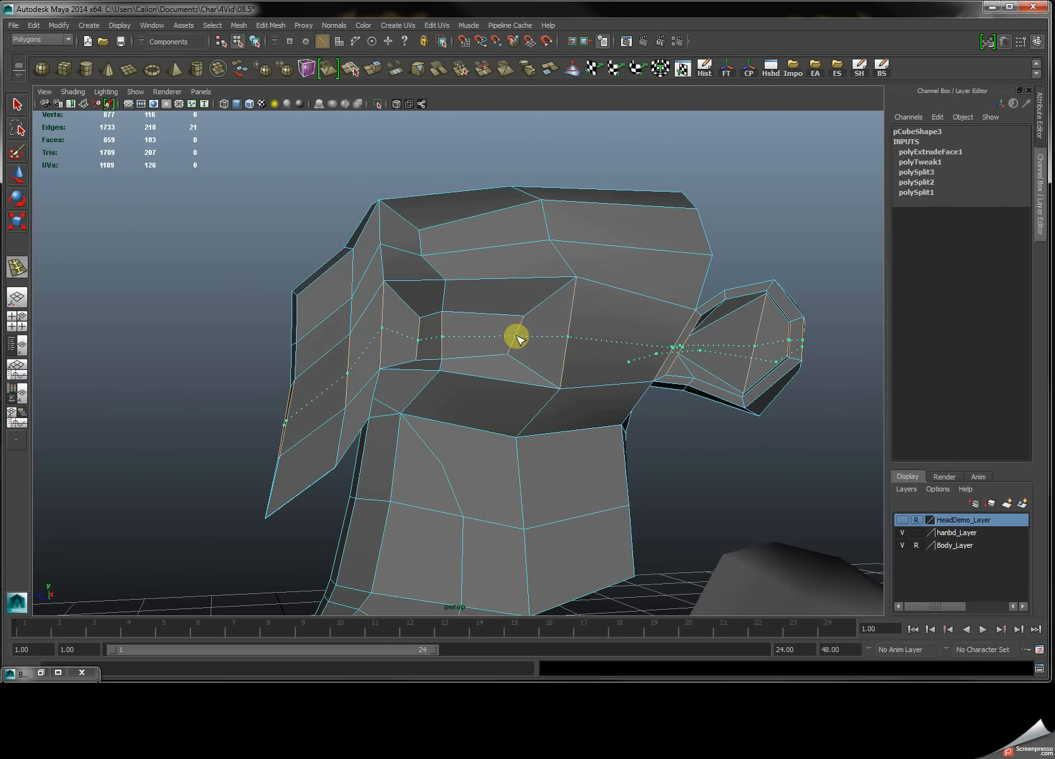
{"action": "left_click", "coordinate": [516, 338]}
Move the new loop's rear eye vertex back to the outer corner of the eye drawn in the side sketch.
{"action": "left_click_drag", "start_coordinate": [372, 355], "coordinate": [454, 353], "text": "alt"}
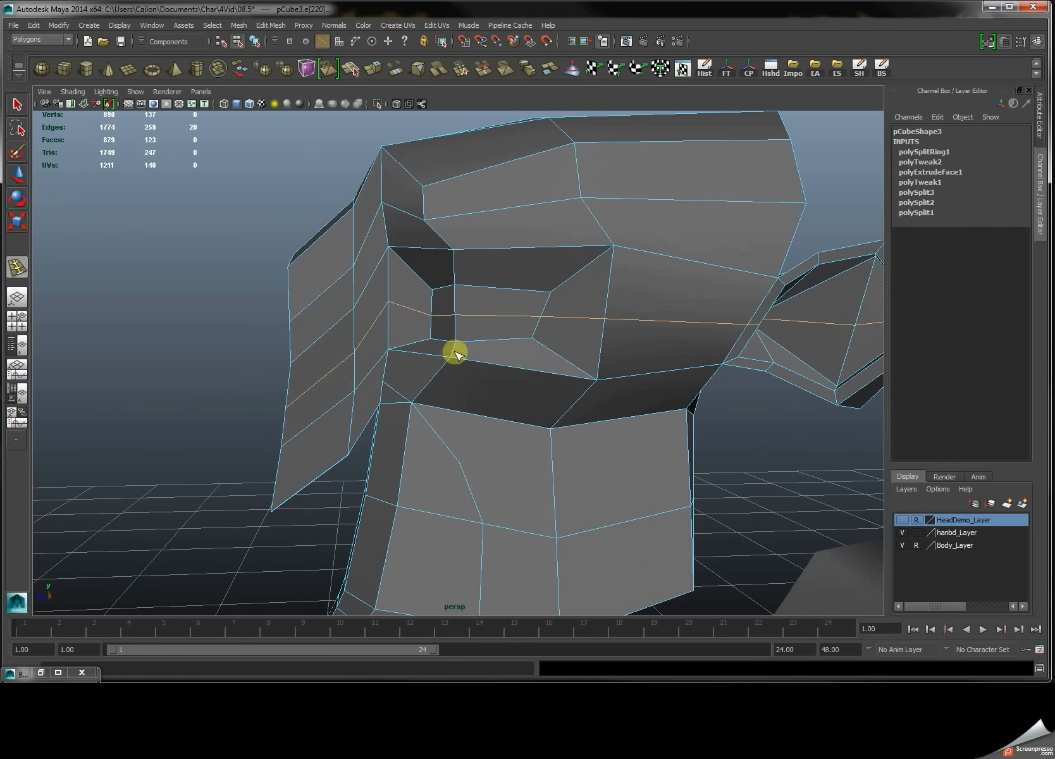
{"action": "right_click_drag", "start_coordinate": [548, 319], "coordinate": [522, 316]}
{"action": "left_click", "coordinate": [539, 315]}
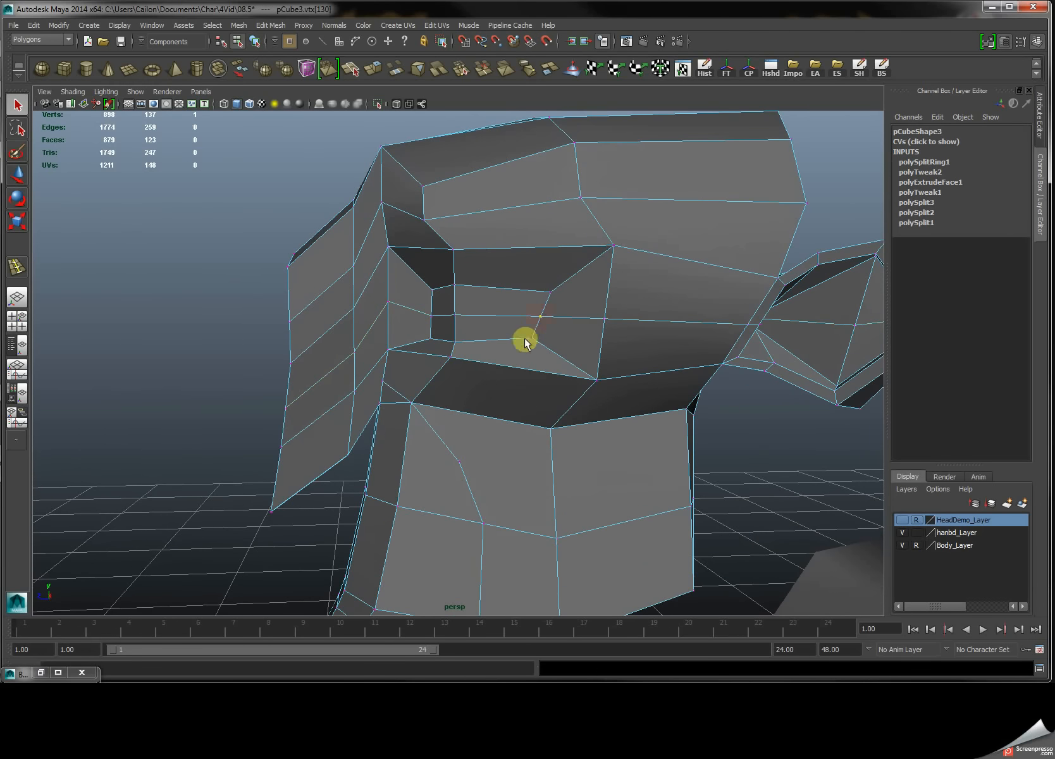
{"action": "key", "text": "w"}
{"action": "key", "text": "space"}
{"action": "left_click_drag", "start_coordinate": [724, 466], "coordinate": [742, 461]}
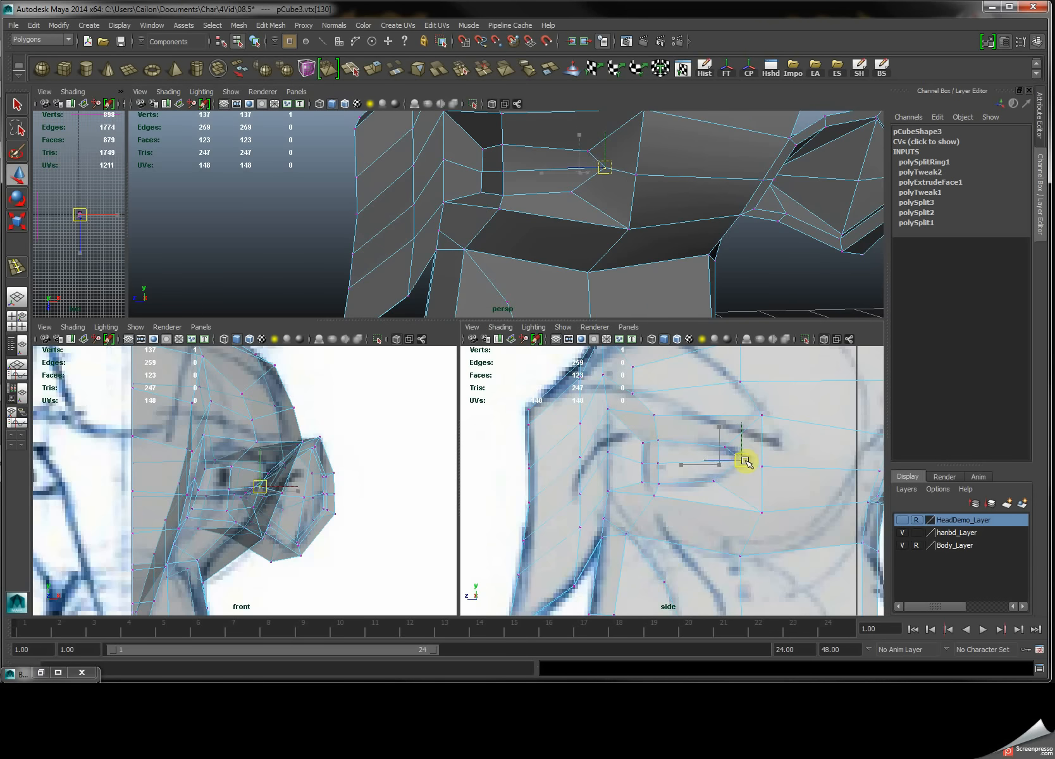
Adjust the loop's vertex at the front of the eye and the socket vertex behind the eye in the side view.
{"action": "left_click_drag", "start_coordinate": [506, 183], "coordinate": [547, 190], "text": "alt"}
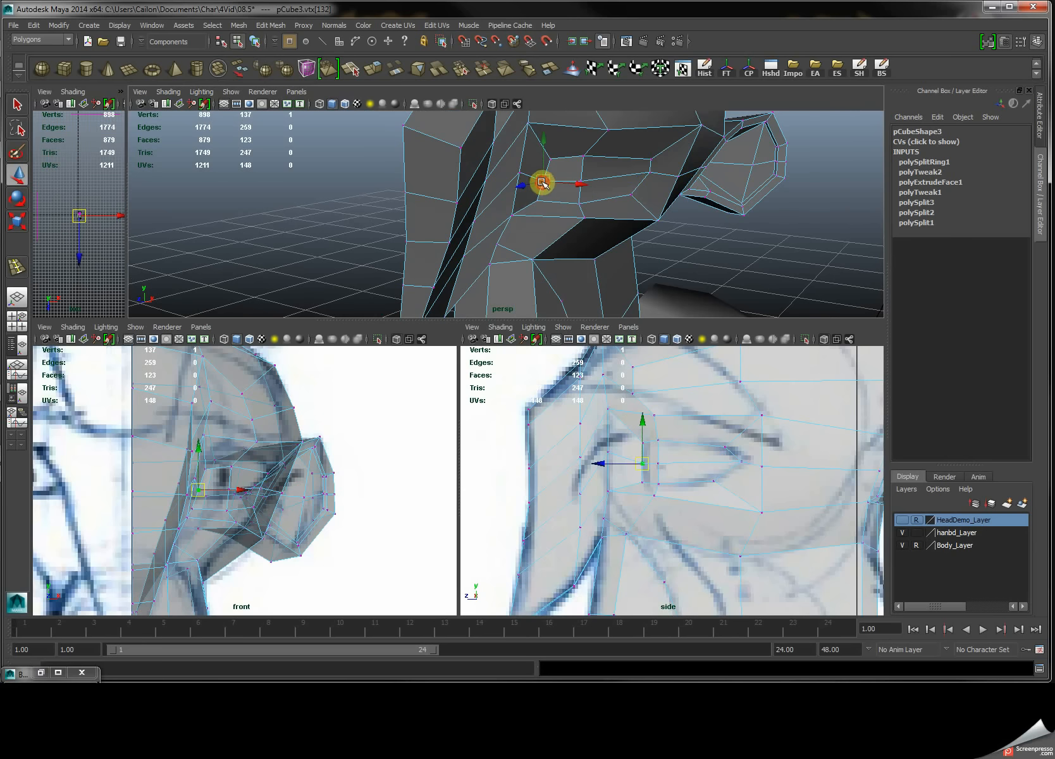
{"action": "left_click", "coordinate": [537, 184]}
{"action": "left_click_drag", "start_coordinate": [536, 184], "coordinate": [612, 202], "text": "alt"}
{"action": "key", "text": "space"}
{"action": "scroll", "coordinate": [556, 330], "scroll_direction": "down", "scroll_amount": 3}
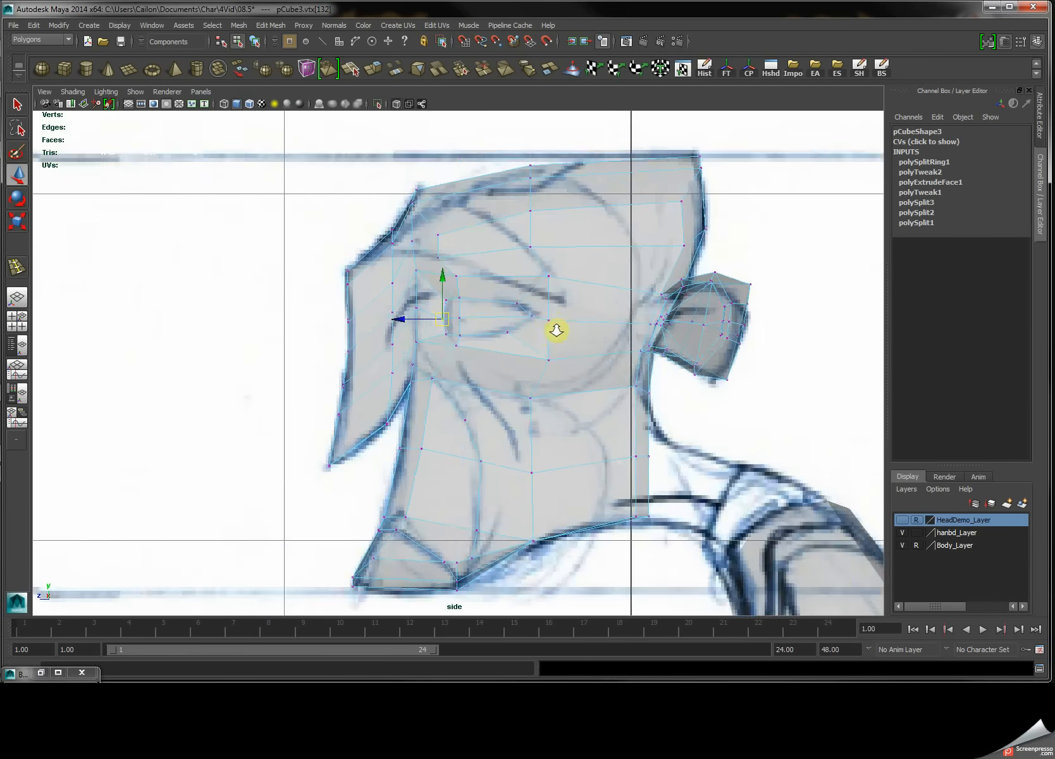
{"action": "scroll", "coordinate": [556, 330], "scroll_direction": "up", "scroll_amount": 5}
{"action": "left_click", "coordinate": [452, 327]}
{"action": "left_click", "coordinate": [670, 355]}
{"action": "left_click_drag", "start_coordinate": [671, 355], "coordinate": [655, 331]}
Pull the outer socket vertices in front of the eye into a rounder contour between the eye and the nose.
{"action": "left_click", "coordinate": [362, 235]}
{"action": "left_click_drag", "start_coordinate": [361, 235], "coordinate": [388, 209]}
{"action": "left_click_drag", "start_coordinate": [374, 319], "coordinate": [376, 320]}
{"action": "left_click_drag", "start_coordinate": [359, 311], "coordinate": [407, 304]}
{"action": "middle_click_drag", "start_coordinate": [407, 265], "coordinate": [403, 323], "text": "alt"}
{"action": "left_click_drag", "start_coordinate": [343, 193], "coordinate": [369, 218]}
{"action": "left_click_drag", "start_coordinate": [356, 206], "coordinate": [394, 234]}
Shape the upper rear and brow vertices along the drawn brow and adjust the socket vertex below the eye.
{"action": "left_click_drag", "start_coordinate": [654, 206], "coordinate": [679, 232]}
{"action": "left_click_drag", "start_coordinate": [665, 220], "coordinate": [657, 250]}
{"action": "left_click_drag", "start_coordinate": [422, 206], "coordinate": [473, 207]}
{"action": "left_click", "coordinate": [449, 387]}
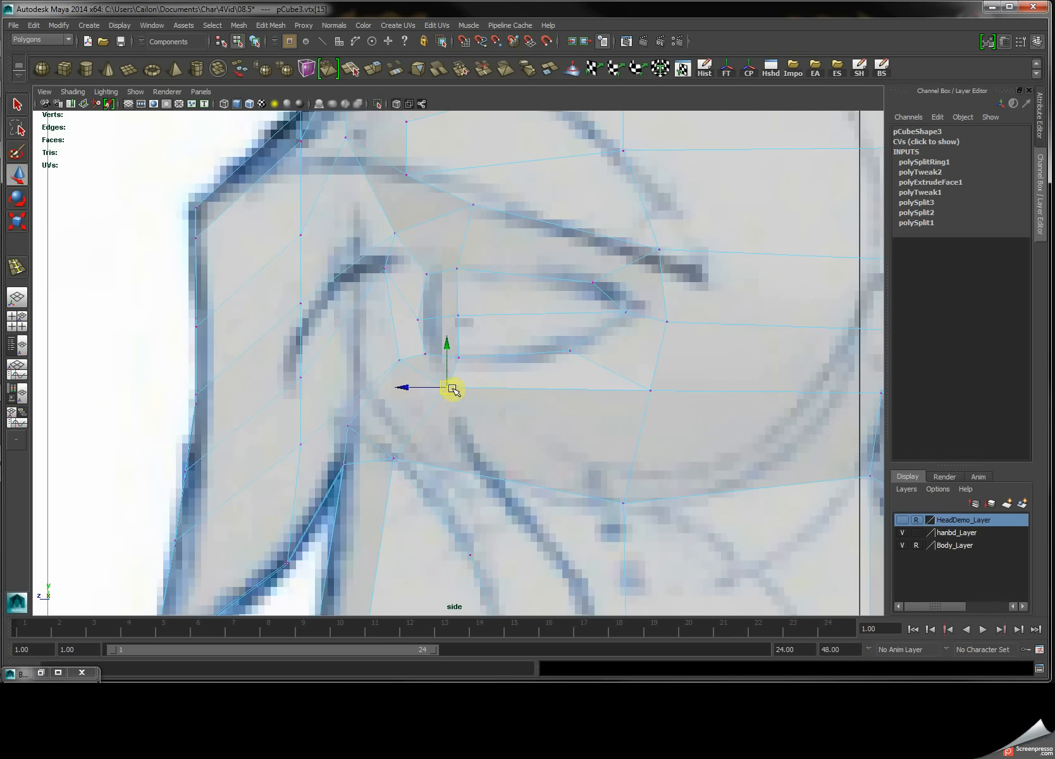
Refine the forehead vertex above the brow near the nose, repositioning it in the side and front views.
{"action": "key", "text": "space"}
{"action": "key", "text": "space"}
{"action": "left_click_drag", "start_coordinate": [513, 266], "coordinate": [462, 433], "text": "alt"}
{"action": "left_click", "coordinate": [453, 281]}
{"action": "key", "text": "space"}
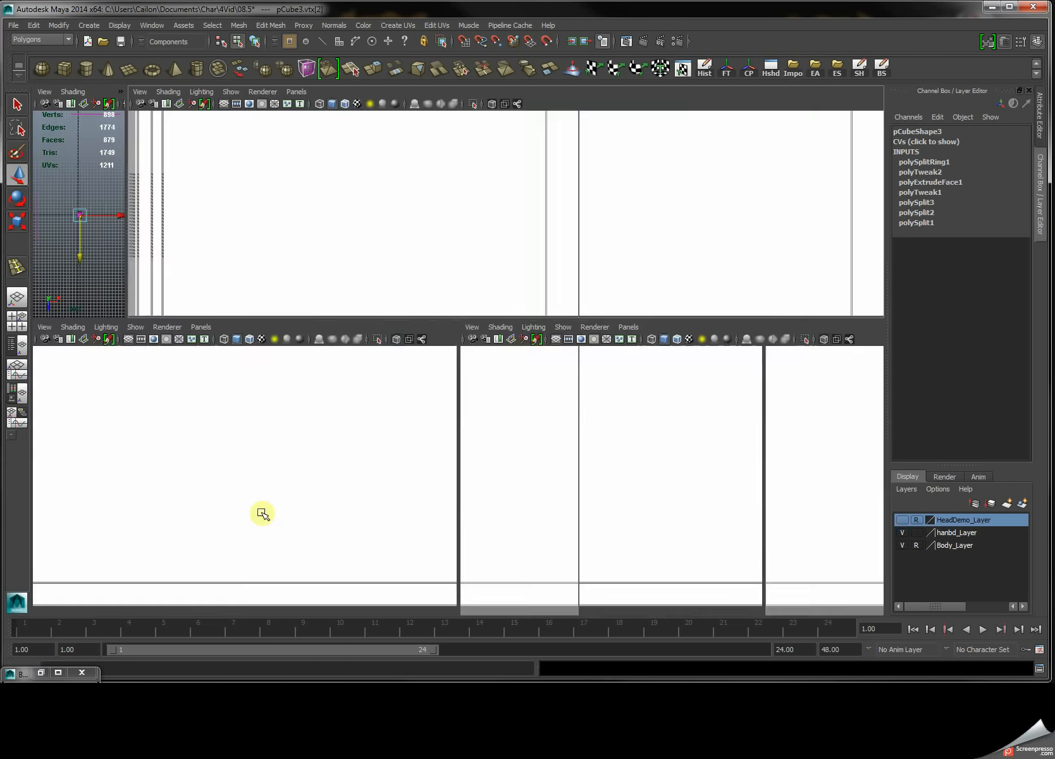
{"action": "key", "text": "space"}
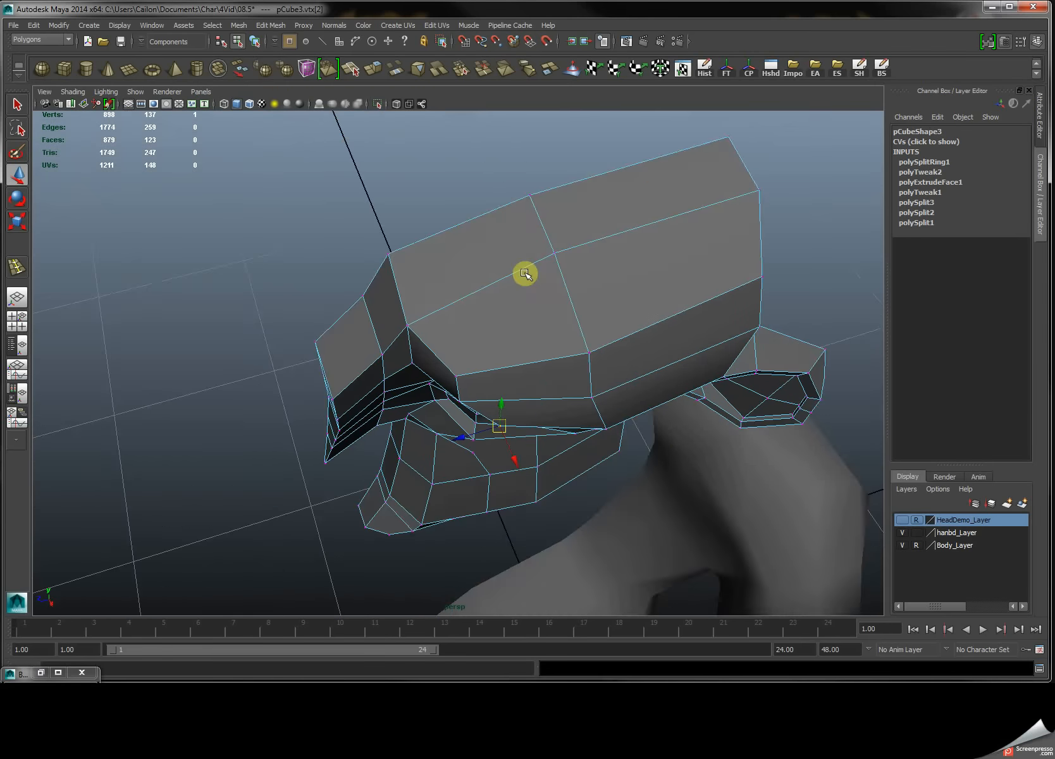
{"action": "left_click_drag", "start_coordinate": [622, 216], "coordinate": [464, 245], "text": "alt"}
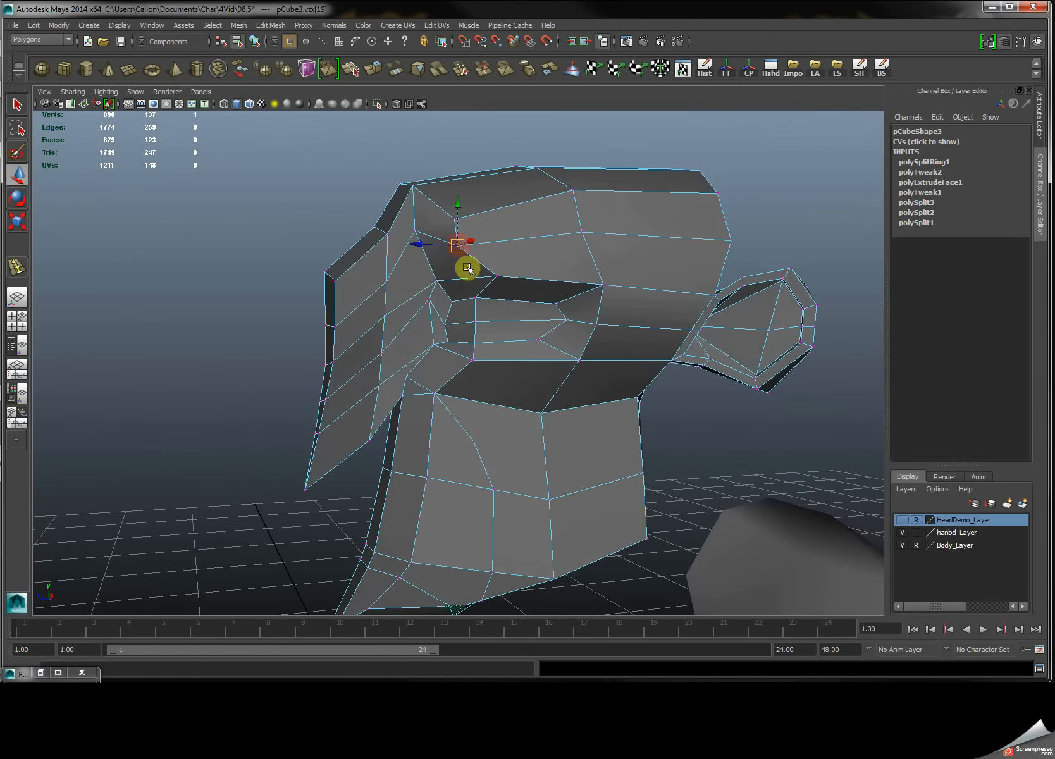
{"action": "key", "text": "space"}
{"action": "left_click", "coordinate": [645, 384]}
{"action": "left_click_drag", "start_coordinate": [652, 373], "coordinate": [660, 370]}
{"action": "left_click_drag", "start_coordinate": [296, 403], "coordinate": [303, 401]}
{"action": "key", "text": "space"}
{"action": "left_click_drag", "start_coordinate": [511, 233], "coordinate": [564, 248], "text": "alt"}
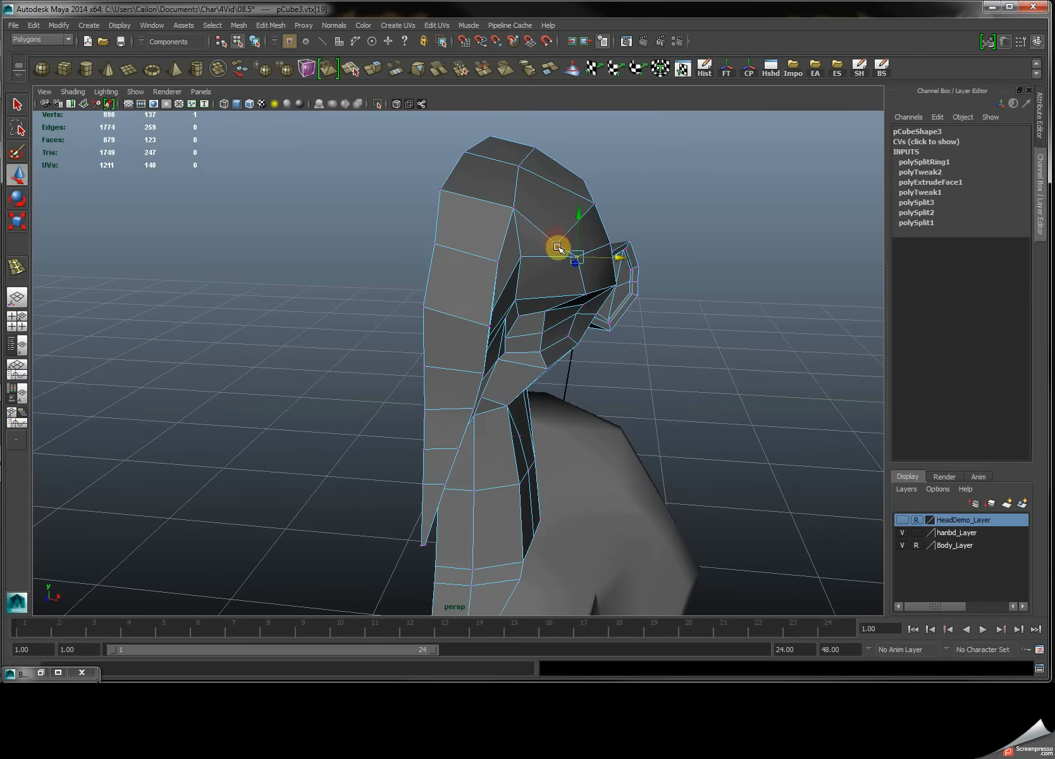
{"action": "left_click", "coordinate": [566, 235]}
Extrude the two adjacent faces on the side of the nose next to the eye and scale them smaller.
{"action": "left_click_drag", "start_coordinate": [629, 288], "coordinate": [568, 345], "text": "alt"}
{"action": "scroll", "coordinate": [518, 335], "scroll_direction": "up", "scroll_amount": 3}
{"action": "key", "text": "F11"}
{"action": "left_click", "coordinate": [525, 322]}
{"action": "left_click", "coordinate": [506, 385], "text": "shift"}
{"action": "key", "text": "ctrl+e"}
{"action": "key", "text": "w"}
{"action": "left_click_drag", "start_coordinate": [568, 346], "coordinate": [433, 379], "text": "alt"}
{"action": "key", "text": "r"}
Move the extruded nose faces' upper vertex nearest the eye slightly down and toward the front.
{"action": "left_click_drag", "start_coordinate": [492, 343], "coordinate": [408, 317], "text": "alt"}
{"action": "right_click_drag", "start_coordinate": [408, 318], "coordinate": [493, 317], "text": "alt"}
{"action": "right_click_drag", "start_coordinate": [440, 287], "coordinate": [409, 286]}
{"action": "left_click", "coordinate": [437, 283]}
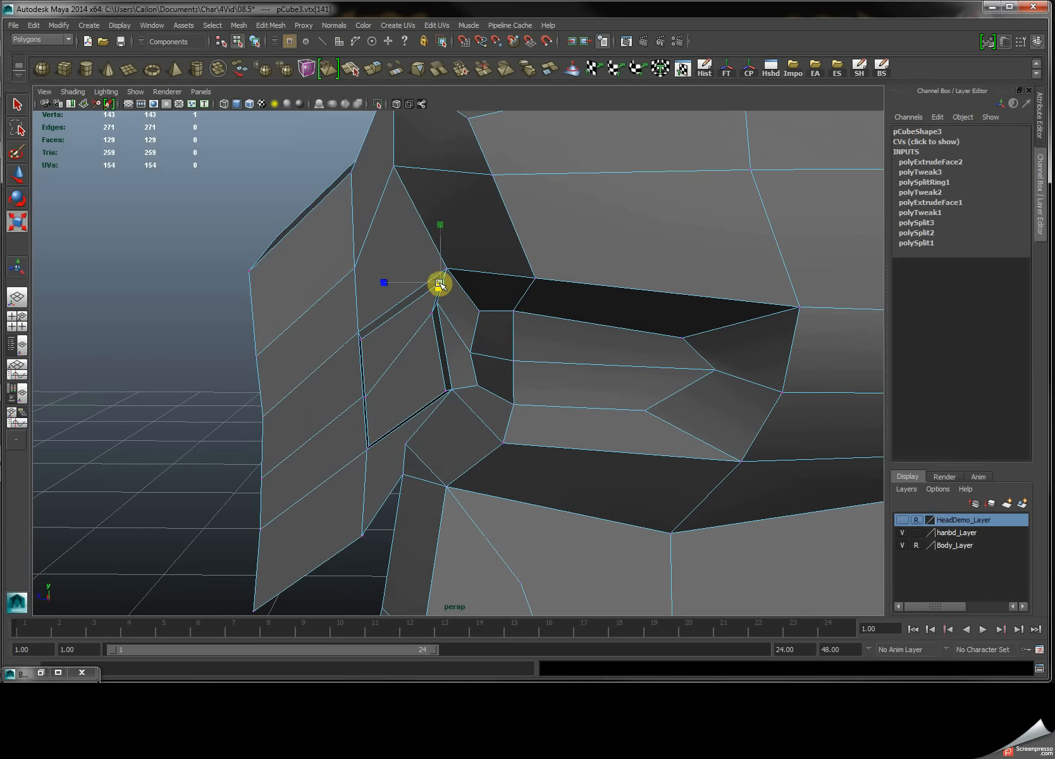
{"action": "key", "text": "w"}
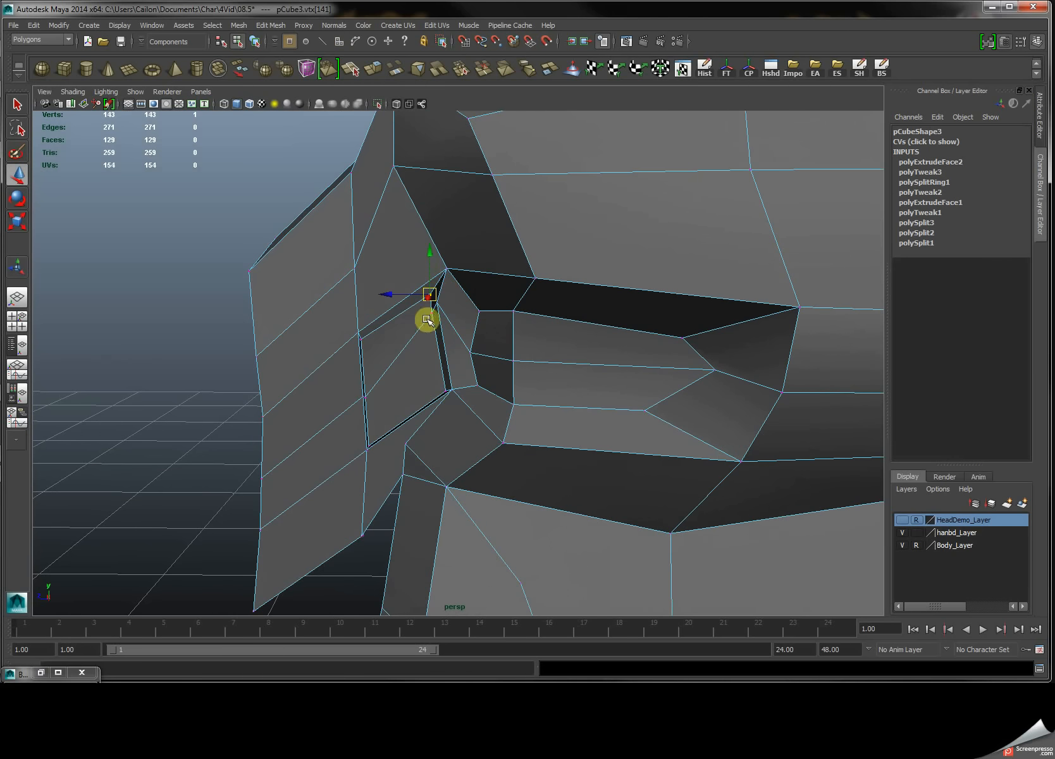
{"action": "left_click_drag", "start_coordinate": [429, 316], "coordinate": [427, 329], "text": "alt"}
Move the front side faces of the nose extrusion backward and adjust their lower vertices to the nostril line in the side sketch.
{"action": "key", "text": "space"}
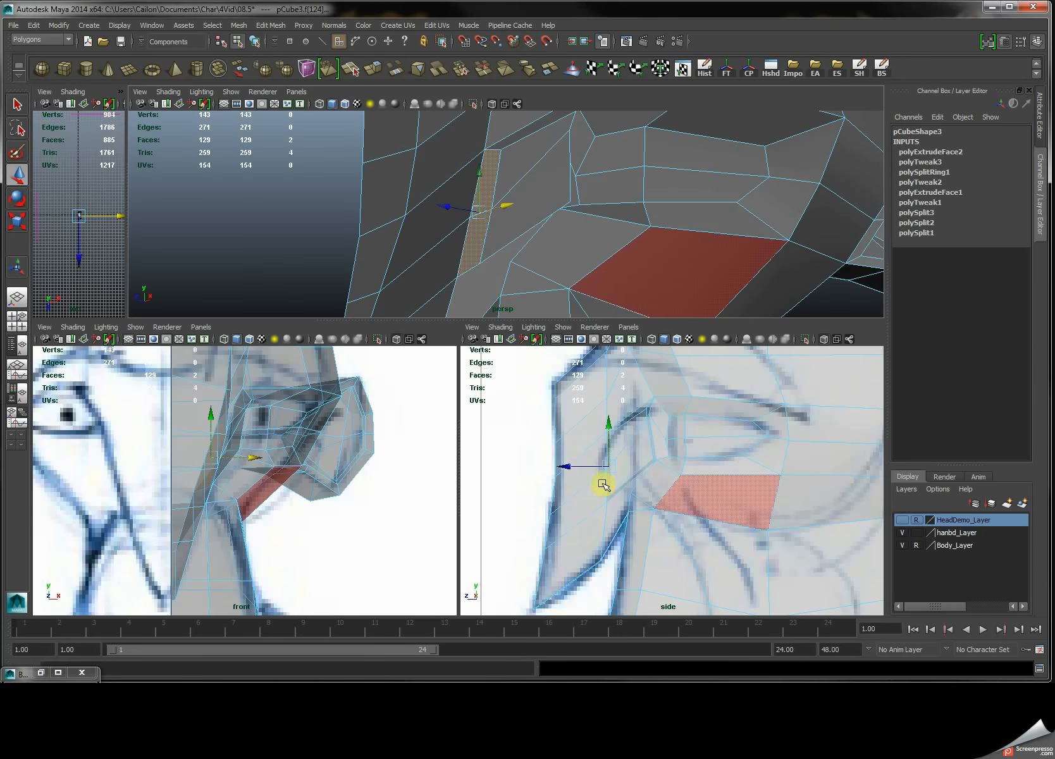
{"action": "left_click_drag", "start_coordinate": [565, 468], "coordinate": [604, 473]}
{"action": "right_click_drag", "start_coordinate": [601, 422], "coordinate": [572, 427]}
{"action": "left_click", "coordinate": [599, 480]}
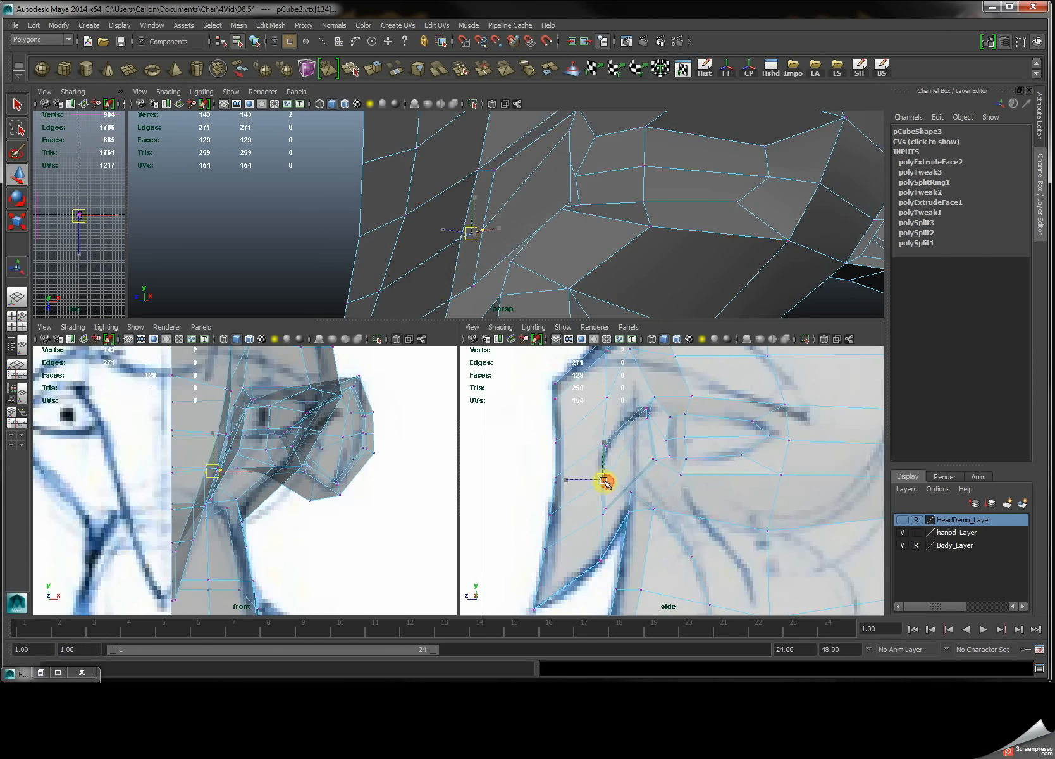
Preview the head with smoothing and examine its overall shape from several angles.
{"action": "key", "text": "space"}
{"action": "left_click_drag", "start_coordinate": [500, 211], "coordinate": [379, 209], "text": "alt"}
{"action": "left_click", "coordinate": [512, 331]}
{"action": "left_click", "coordinate": [313, 159]}
{"action": "scroll", "coordinate": [456, 281], "scroll_direction": "down", "scroll_amount": 4}
{"action": "left_click_drag", "start_coordinate": [456, 280], "coordinate": [569, 341], "text": "alt"}
{"action": "right_click_drag", "start_coordinate": [585, 347], "coordinate": [601, 373], "text": "alt"}
{"action": "left_click_drag", "start_coordinate": [601, 373], "coordinate": [567, 372], "text": "alt"}
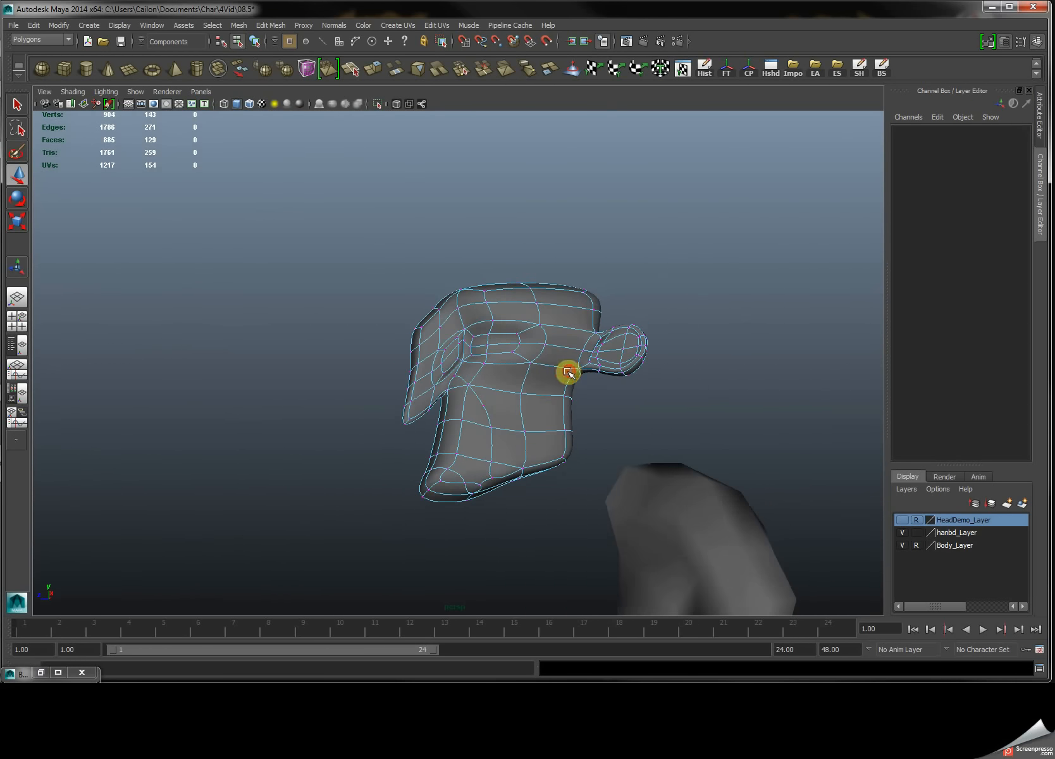
Save the scene as a new Maya Binary file named 09.
{"action": "key", "text": "ctrl+shift+s"}
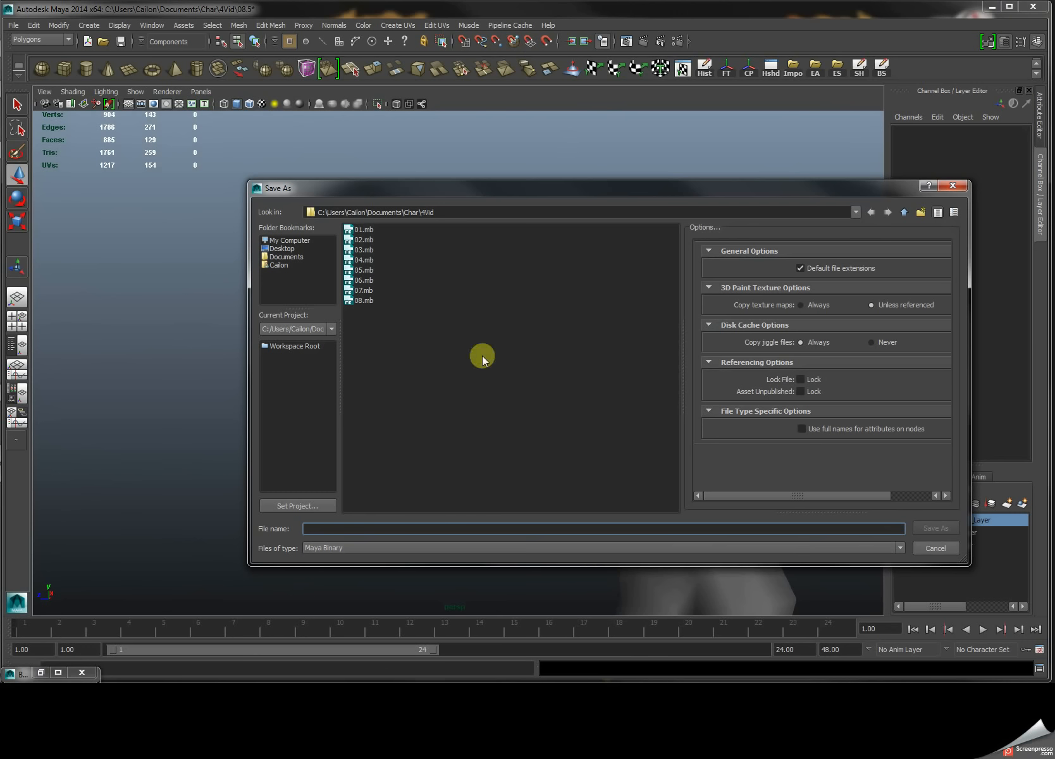
{"action": "type", "text": "09"}
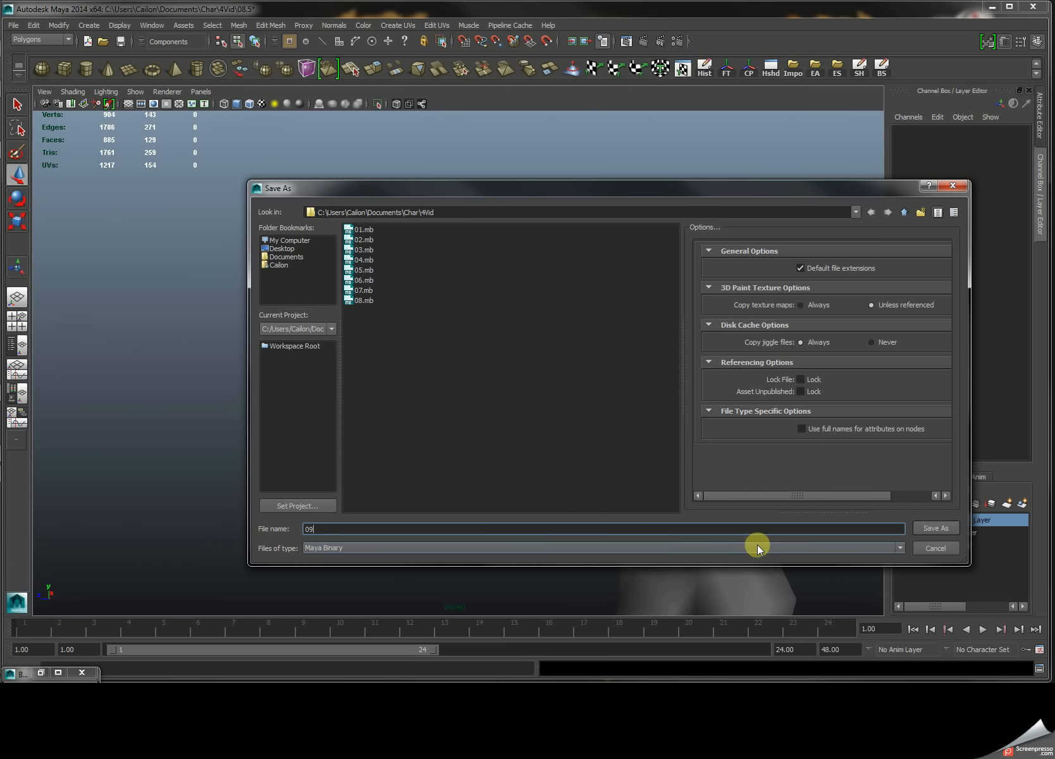
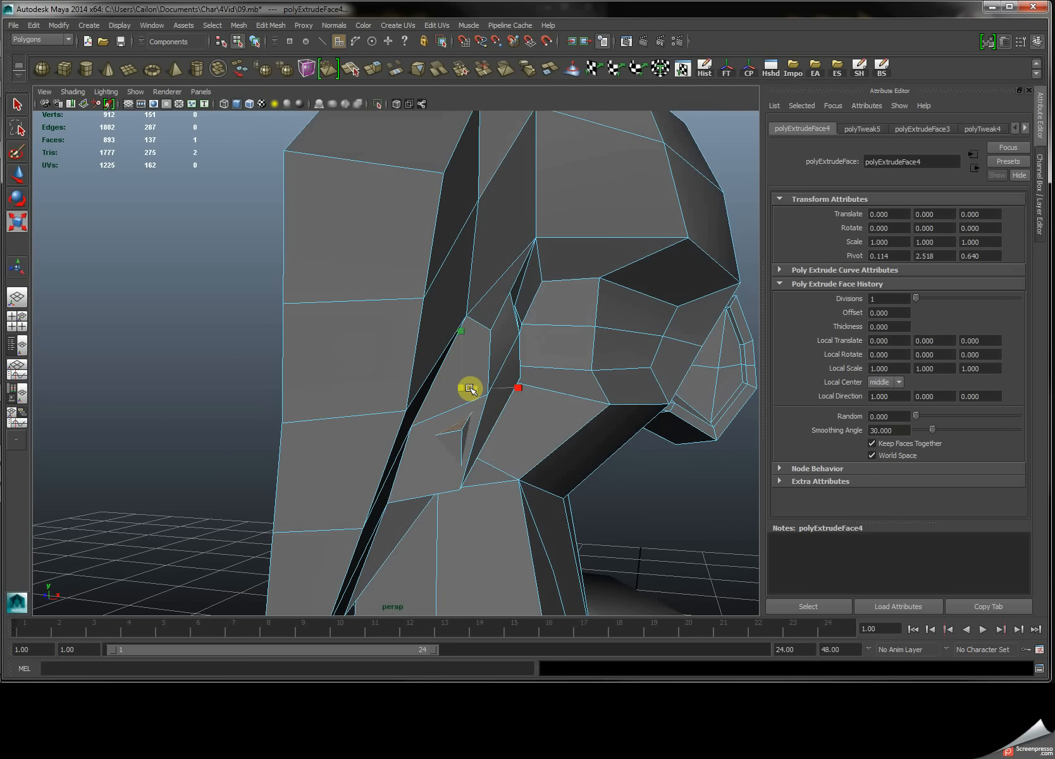
Check the nostril crease on the smoothed head, return to object mode and restore the unsmoothed display with the head selected.
{"action": "key", "text": "3"}
{"action": "left_click_drag", "start_coordinate": [534, 450], "coordinate": [431, 419], "text": "alt"}
{"action": "right_click_drag", "start_coordinate": [570, 314], "coordinate": [606, 292]}
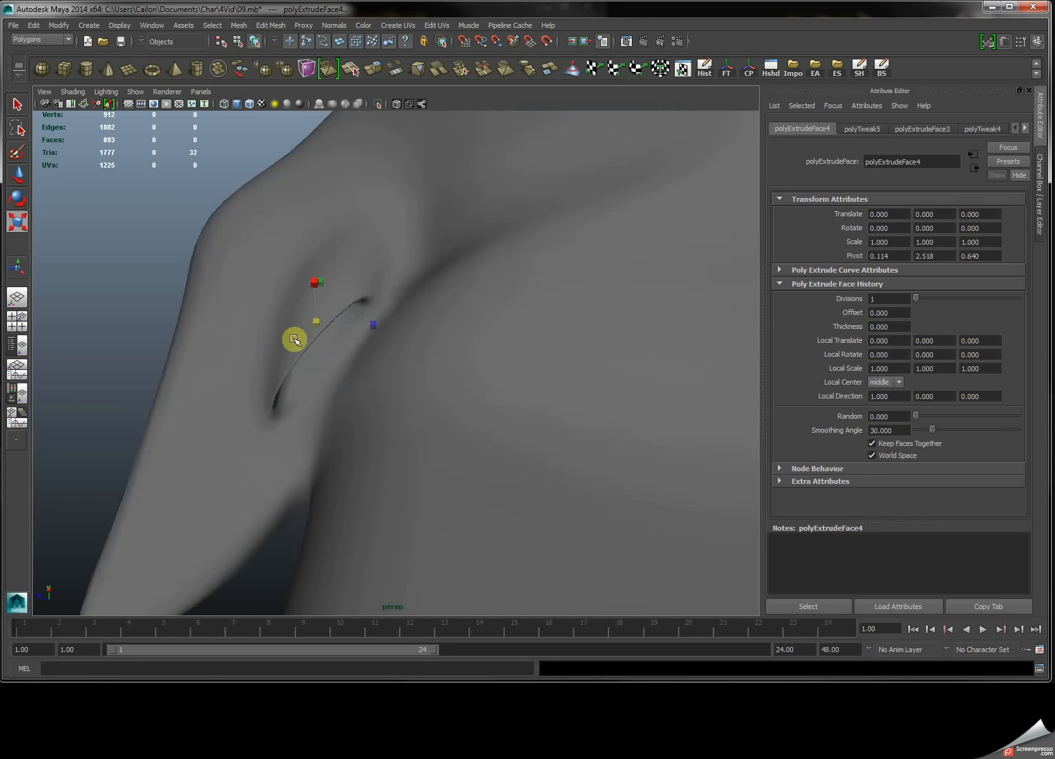
{"action": "scroll", "coordinate": [275, 374], "scroll_direction": "down", "scroll_amount": 5}
{"action": "left_click_drag", "start_coordinate": [276, 375], "coordinate": [400, 429], "text": "alt"}
{"action": "left_click", "coordinate": [476, 457]}
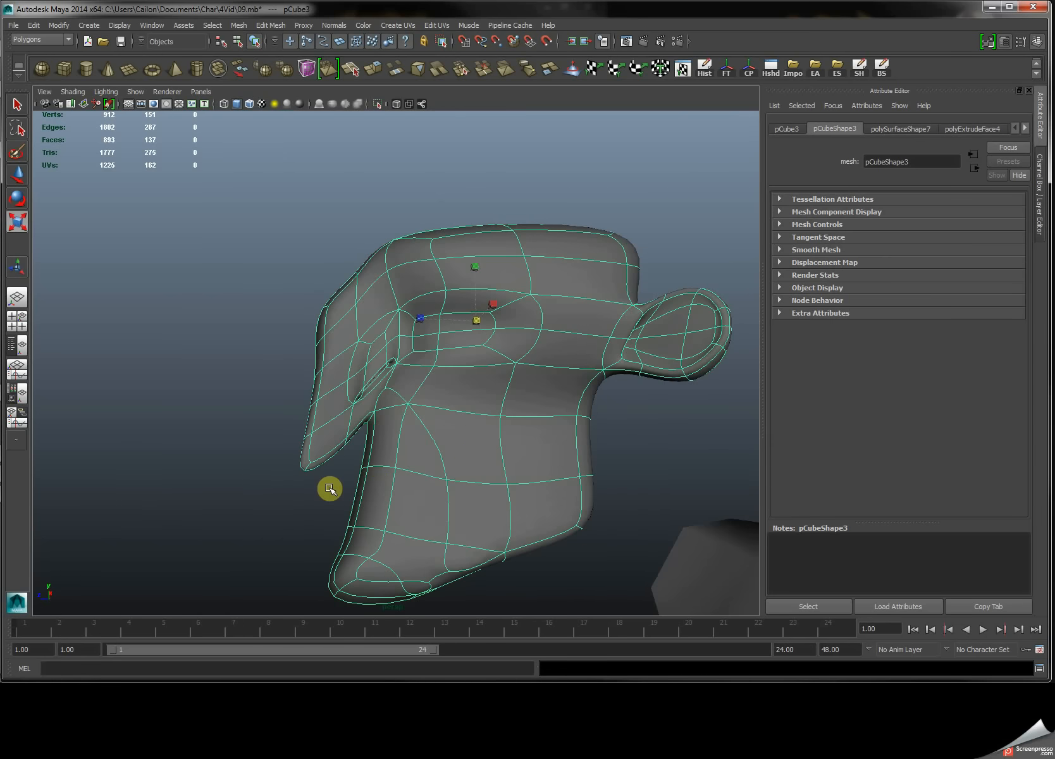
{"action": "key", "text": "1"}
Examine the unsmoothed mesh around the nostril, nose side and eye socket from several angles.
{"action": "left_click_drag", "start_coordinate": [423, 506], "coordinate": [468, 498], "text": "alt"}
{"action": "left_click", "coordinate": [259, 405]}
{"action": "left_click_drag", "start_coordinate": [410, 449], "coordinate": [465, 471], "text": "alt"}
{"action": "left_click", "coordinate": [441, 398]}
{"action": "left_click_drag", "start_coordinate": [447, 402], "coordinate": [414, 422], "text": "alt"}
{"action": "right_click_drag", "start_coordinate": [341, 400], "coordinate": [561, 426], "text": "alt"}
{"action": "left_click_drag", "start_coordinate": [456, 427], "coordinate": [493, 414], "text": "alt"}
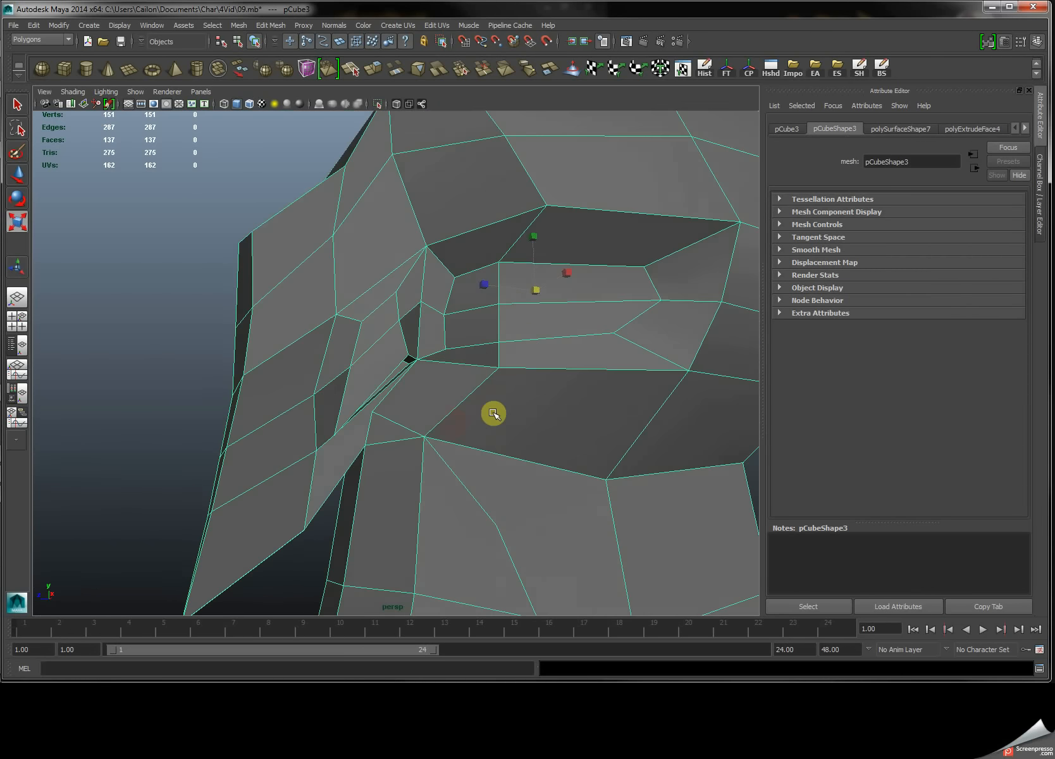
{"action": "left_click_drag", "start_coordinate": [540, 448], "coordinate": [511, 304], "text": "alt"}
{"action": "right_click_drag", "start_coordinate": [565, 362], "coordinate": [365, 316], "text": "alt"}
{"action": "left_click_drag", "start_coordinate": [365, 315], "coordinate": [423, 365], "text": "alt"}
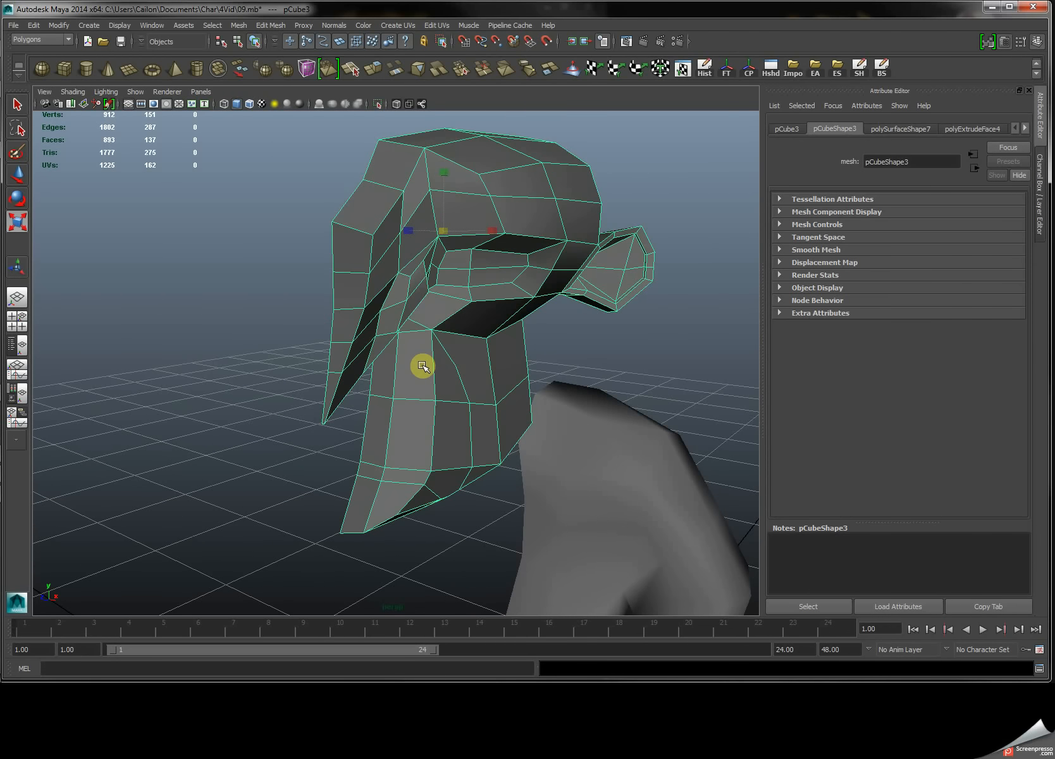
{"action": "mouse_move", "coordinate": [453, 306]}
{"action": "left_mouse_down", "text": "alt"}
{"action": "mouse_move", "coordinate": [379, 281]}
{"action": "mouse_move", "coordinate": [457, 327]}
{"action": "left_mouse_up", "text": "alt"}
{"action": "middle_click_drag", "start_coordinate": [457, 327], "coordinate": [359, 334], "text": "alt"}
{"action": "right_click_drag", "start_coordinate": [359, 334], "coordinate": [442, 348], "text": "alt"}
{"action": "left_click_drag", "start_coordinate": [443, 349], "coordinate": [372, 367], "text": "alt"}
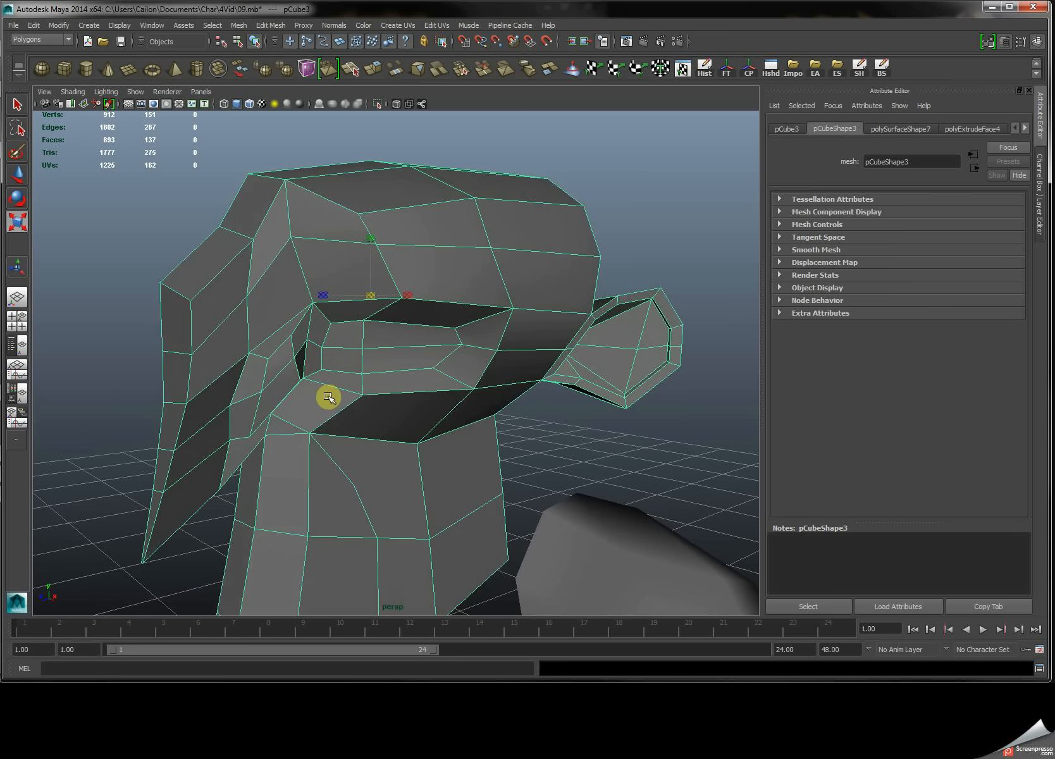
Examine the edge lines running from the eye socket down the cheek, mouth and chin.
{"action": "left_click_drag", "start_coordinate": [349, 389], "coordinate": [319, 374], "text": "alt"}
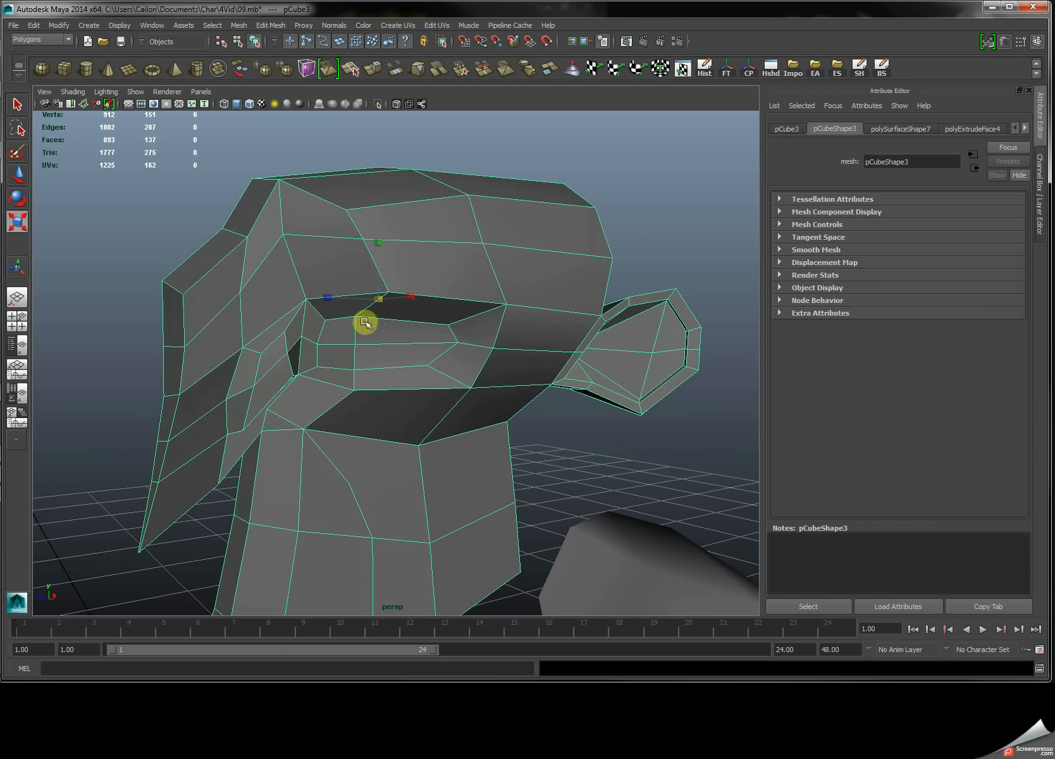
{"action": "middle_click_drag", "start_coordinate": [458, 513], "coordinate": [455, 408], "text": "alt"}
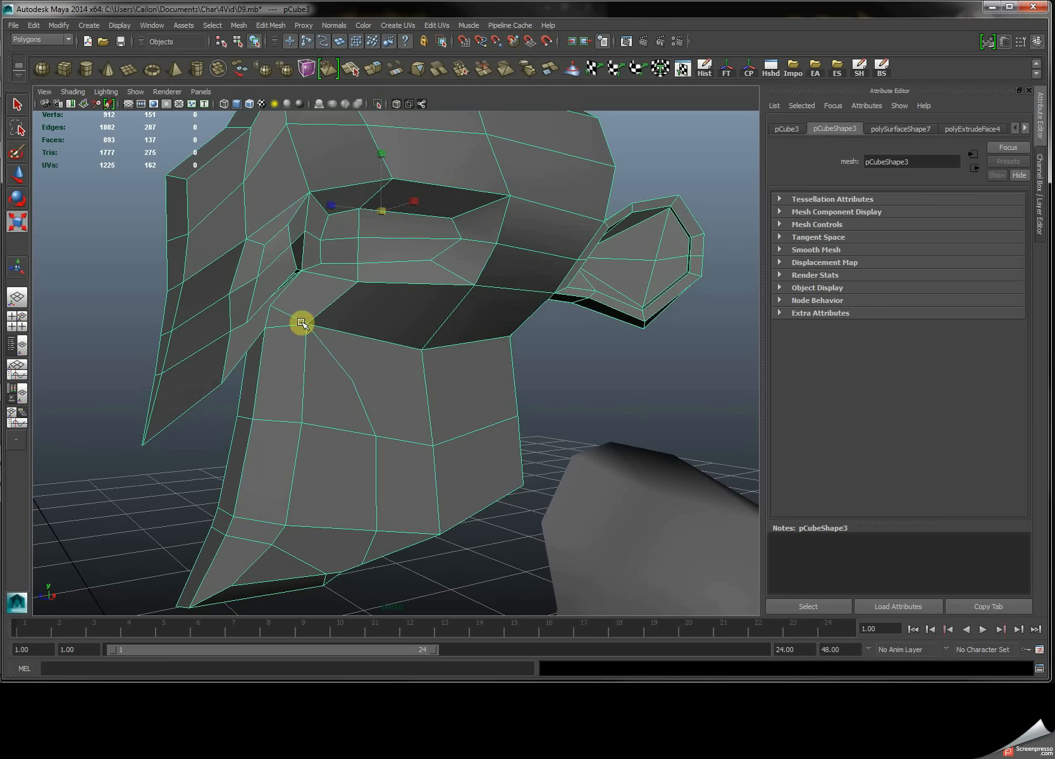
{"action": "middle_click_drag", "start_coordinate": [331, 498], "coordinate": [360, 425], "text": "alt"}
{"action": "left_click_drag", "start_coordinate": [367, 473], "coordinate": [309, 478], "text": "alt"}
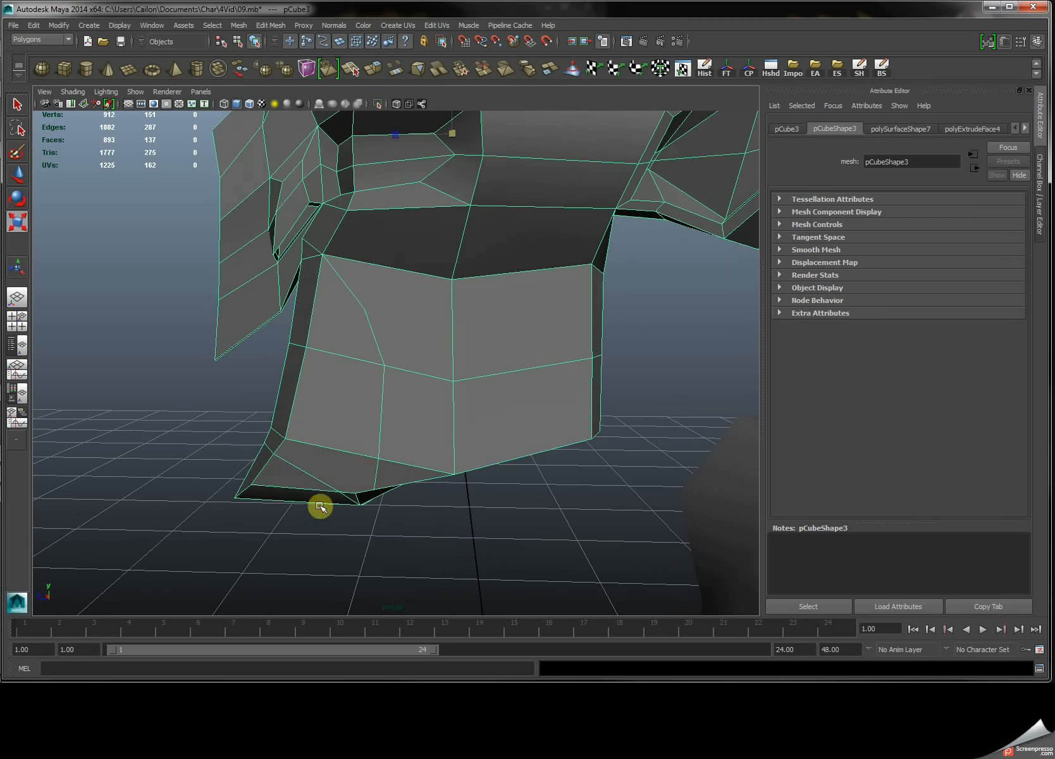
{"action": "left_click_drag", "start_coordinate": [388, 543], "coordinate": [281, 469], "text": "alt"}
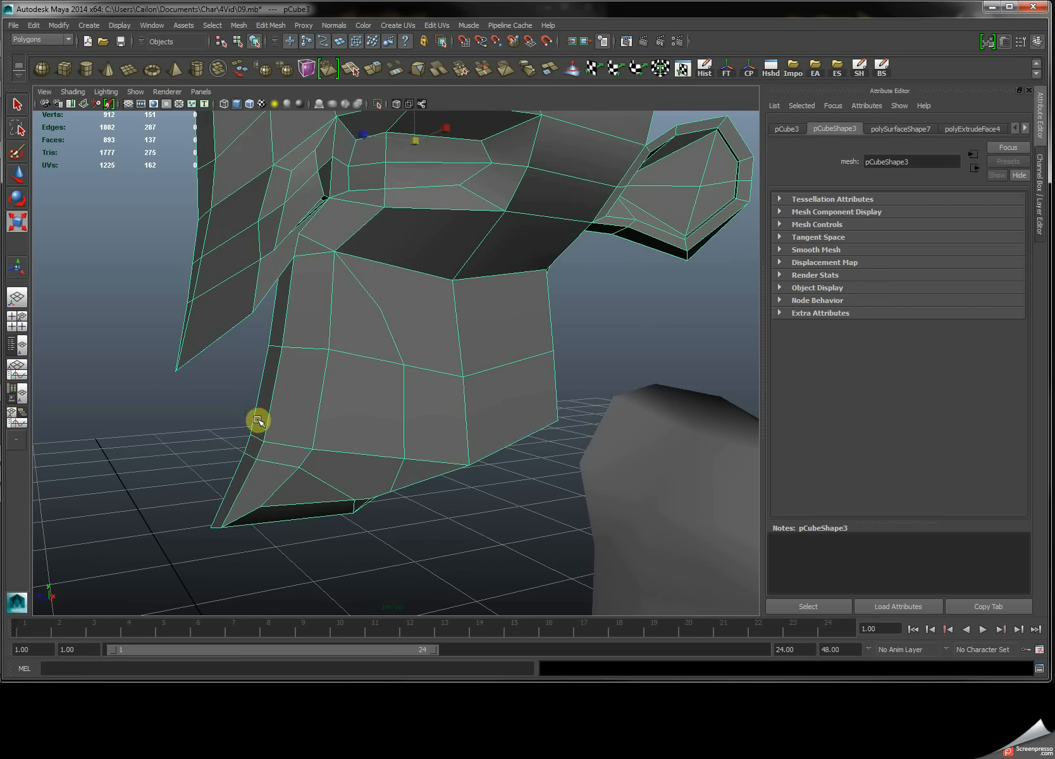
{"action": "left_click_drag", "start_coordinate": [382, 261], "coordinate": [374, 297], "text": "alt"}
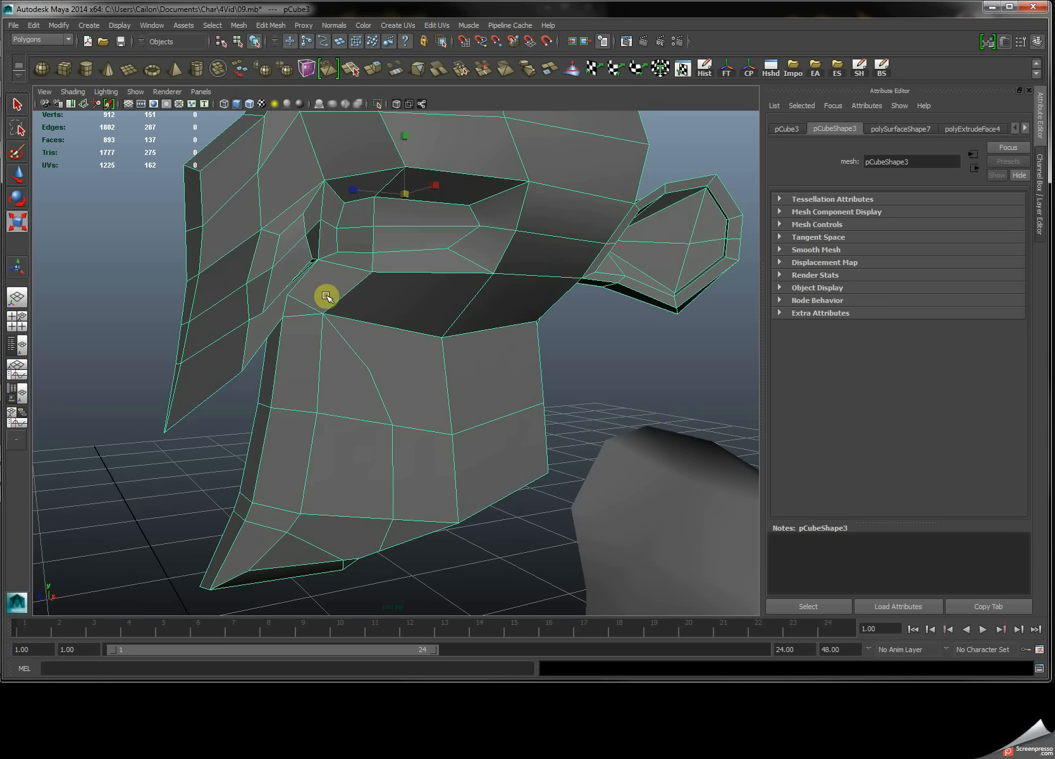
Show the channel box and delete the head mesh's construction history.
{"action": "left_click_drag", "start_coordinate": [328, 293], "coordinate": [360, 346], "text": "alt"}
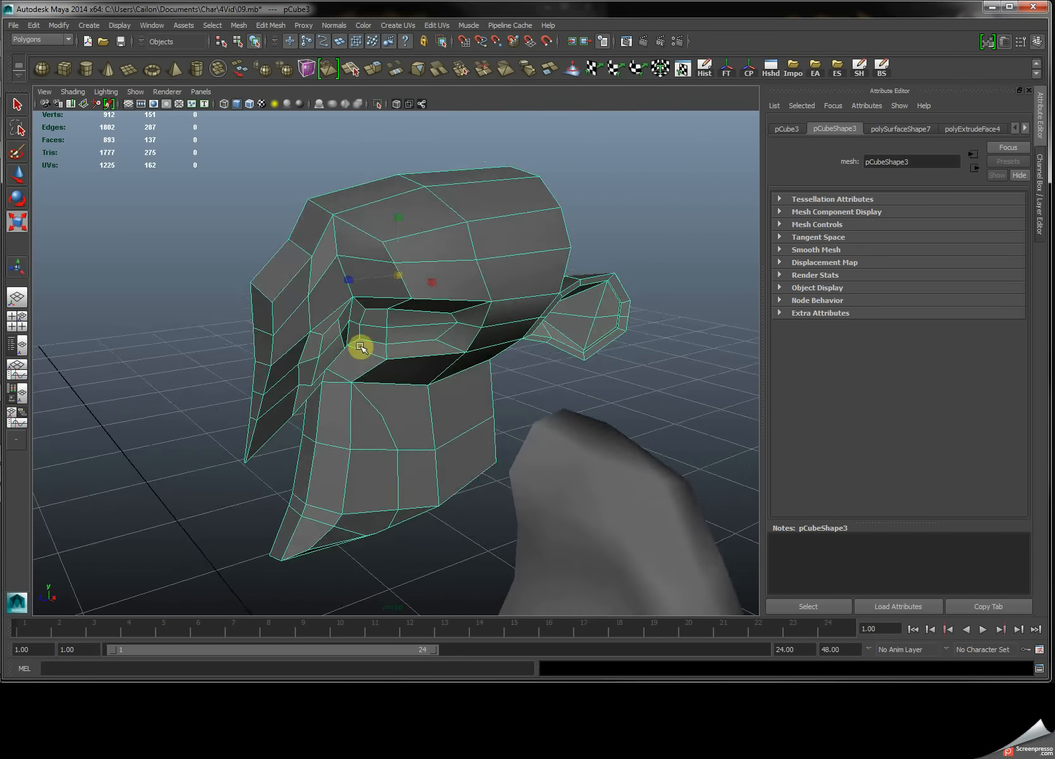
{"action": "right_click_drag", "start_coordinate": [361, 346], "coordinate": [400, 352], "text": "alt"}
{"action": "left_click_drag", "start_coordinate": [400, 358], "coordinate": [393, 368], "text": "alt"}
{"action": "left_click_drag", "start_coordinate": [382, 276], "coordinate": [407, 377], "text": "alt"}
{"action": "right_click_drag", "start_coordinate": [412, 375], "coordinate": [431, 378]}
{"action": "right_click_drag", "start_coordinate": [336, 343], "coordinate": [444, 330], "text": "alt"}
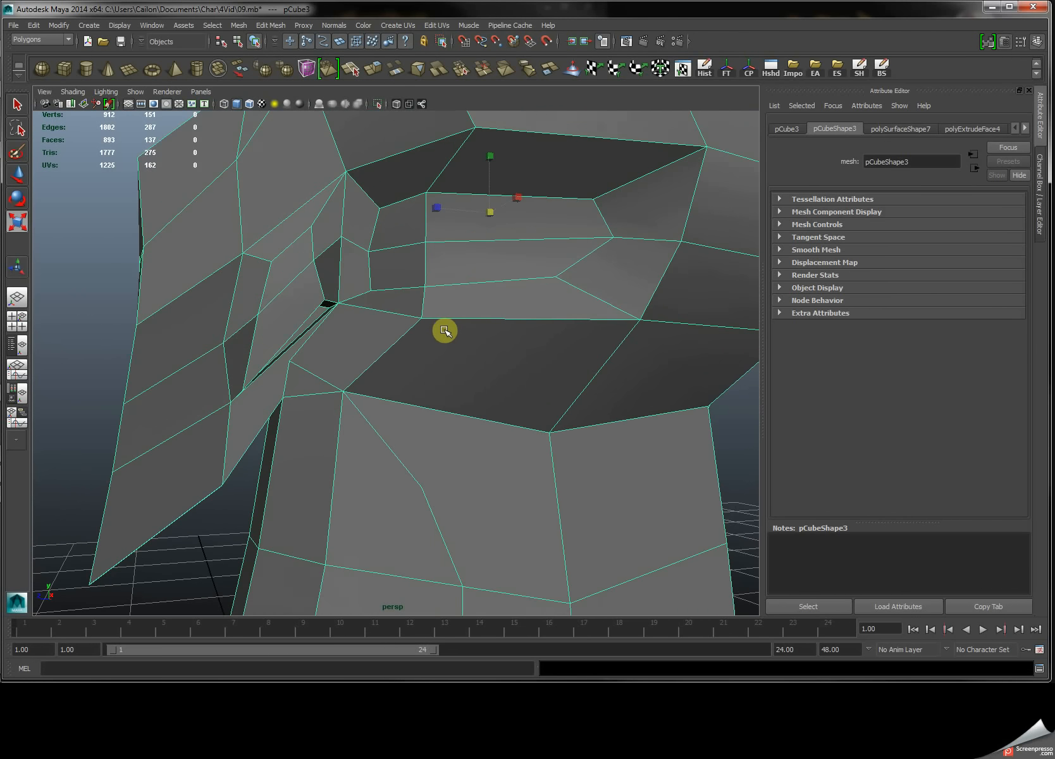
{"action": "key", "text": "ctrl+a"}
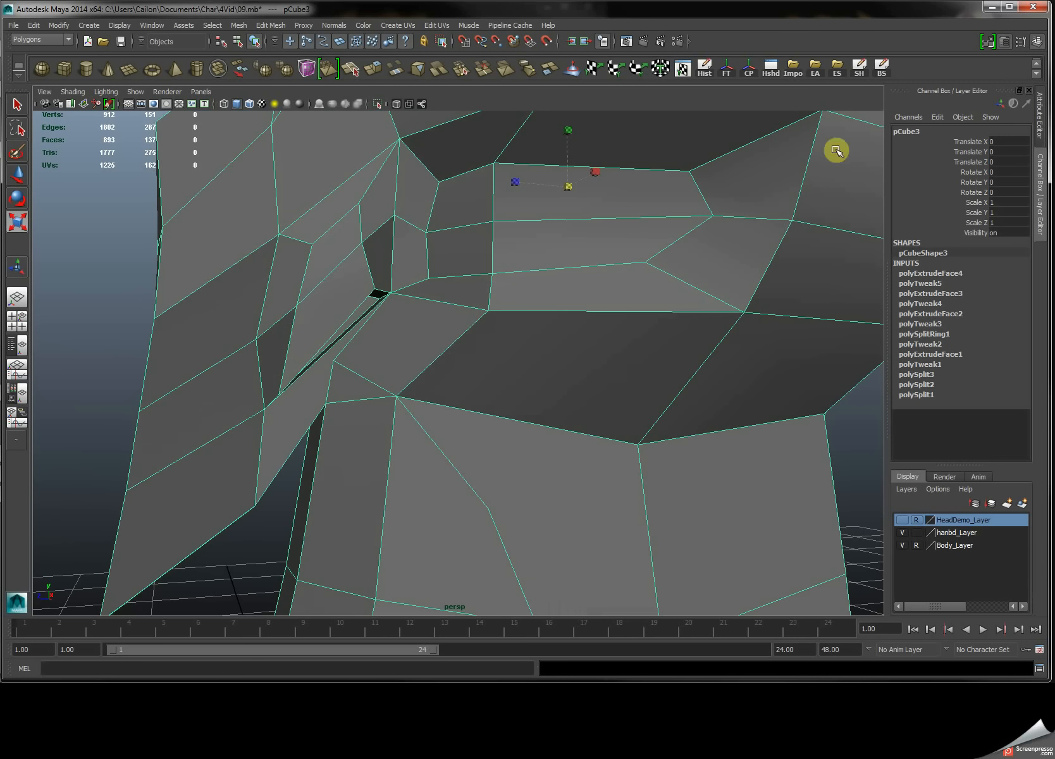
{"action": "left_click", "coordinate": [704, 67]}
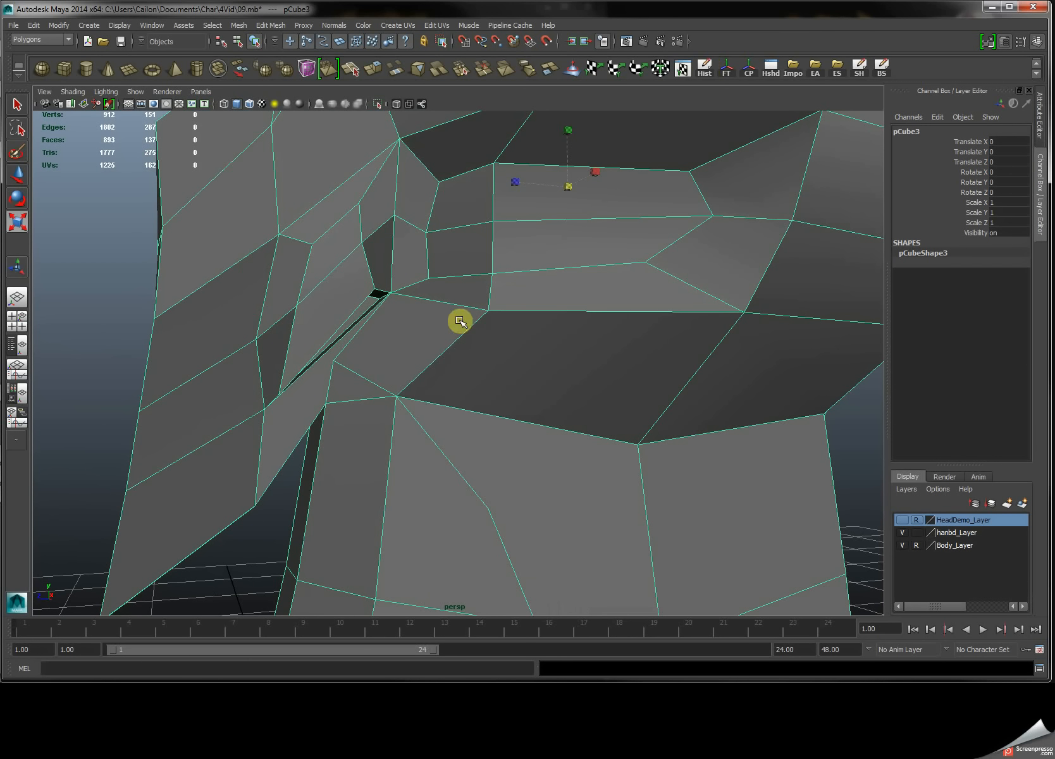
Split the face beside the nostril from the nostril's upper outer corner to the middle of the diagonal edge below the eye socket.
{"action": "left_click_drag", "start_coordinate": [432, 300], "coordinate": [438, 329], "text": "alt"}
{"action": "right_click", "coordinate": [440, 289], "text": "shift"}
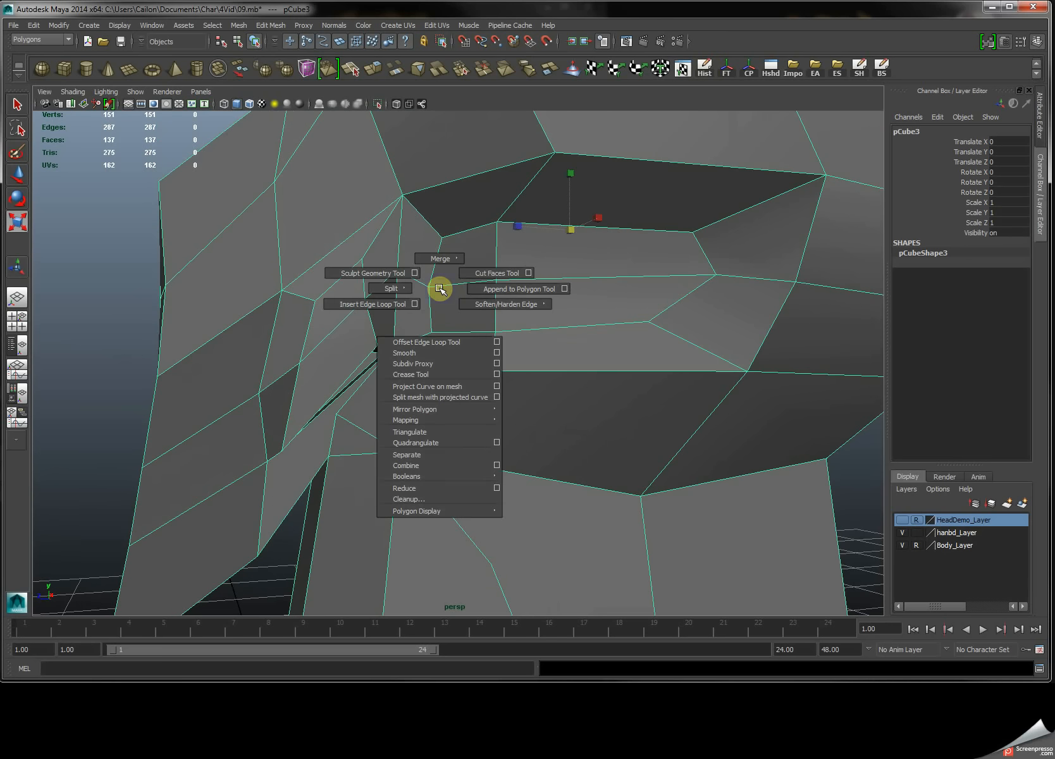
{"action": "mouse_move", "coordinate": [439, 289]}
{"action": "right_mouse_down", "text": "shift"}
{"action": "mouse_move", "coordinate": [399, 303]}
{"action": "mouse_move", "coordinate": [434, 290]}
{"action": "right_mouse_up", "text": "shift"}
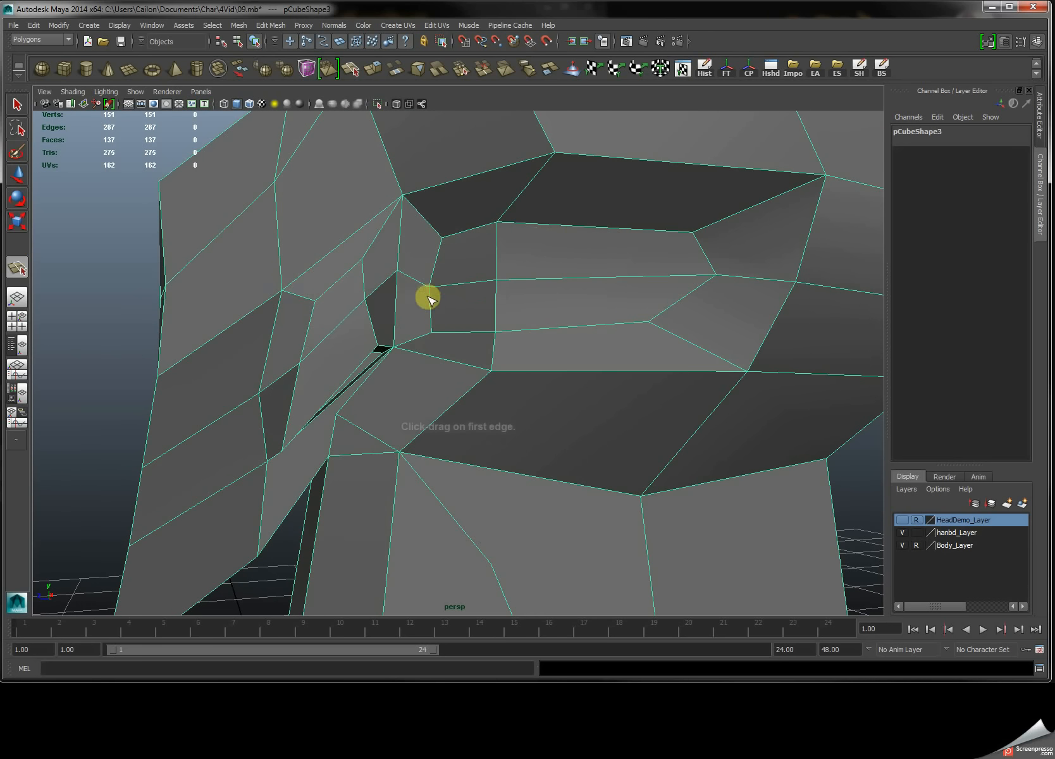
{"action": "mouse_move", "coordinate": [408, 373]}
{"action": "left_mouse_down", "text": "alt"}
{"action": "mouse_move", "coordinate": [497, 372]}
{"action": "mouse_move", "coordinate": [438, 366]}
{"action": "mouse_move", "coordinate": [422, 334]}
{"action": "mouse_move", "coordinate": [405, 356]}
{"action": "mouse_move", "coordinate": [423, 341]}
{"action": "mouse_move", "coordinate": [440, 370]}
{"action": "mouse_move", "coordinate": [458, 359]}
{"action": "mouse_move", "coordinate": [404, 358]}
{"action": "left_mouse_up", "text": "alt"}
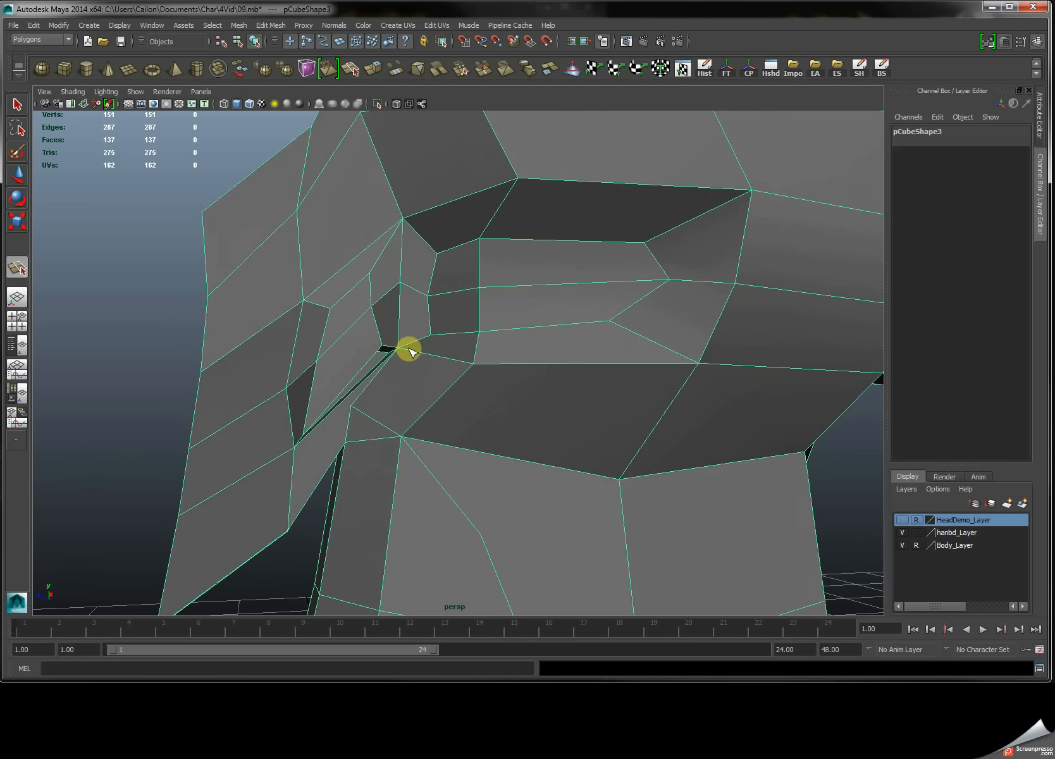
{"action": "left_click", "coordinate": [384, 356]}
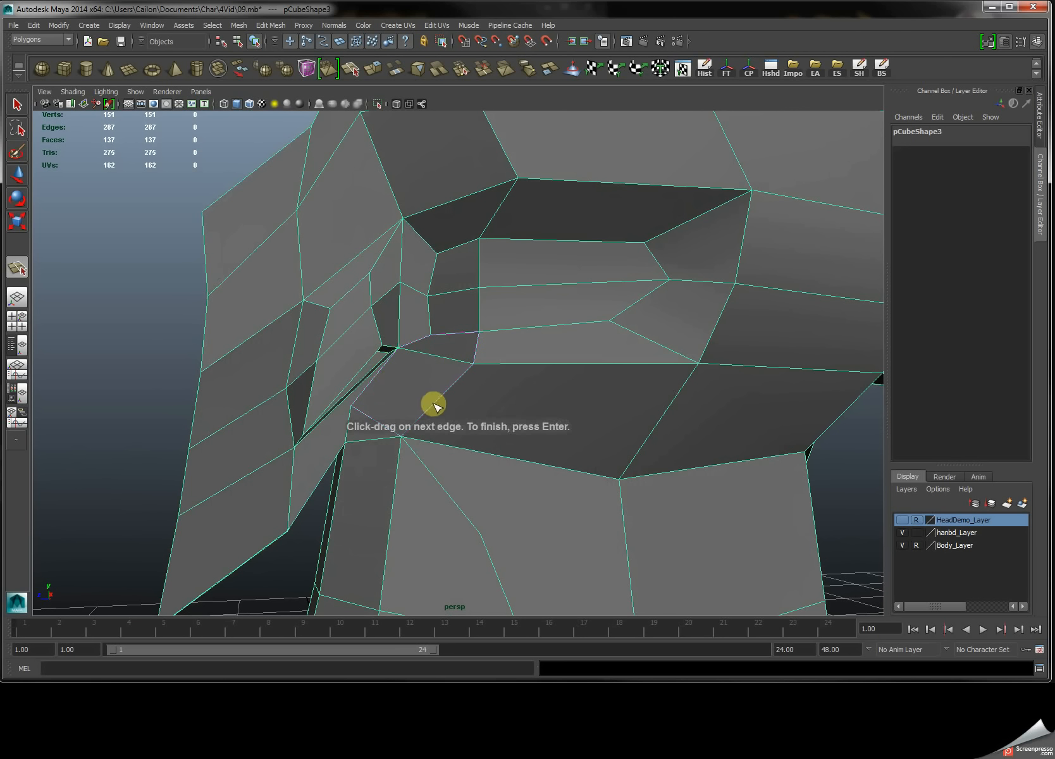
{"action": "left_click_drag", "start_coordinate": [437, 399], "coordinate": [437, 398]}
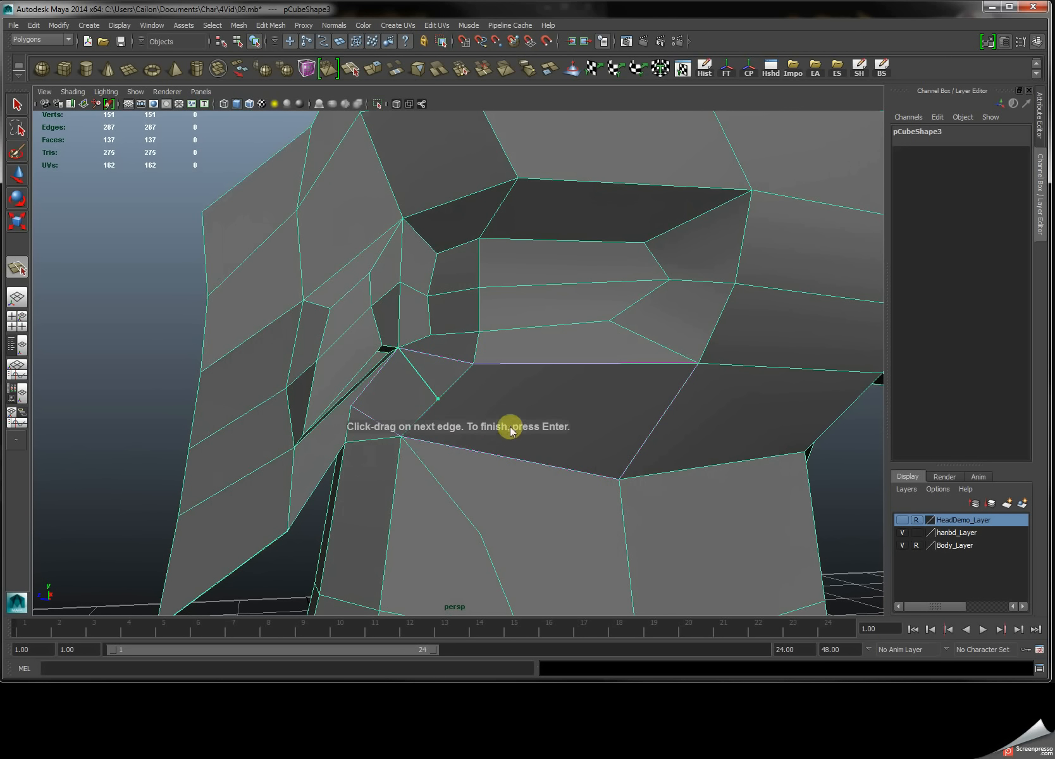
{"action": "left_click_drag", "start_coordinate": [496, 417], "coordinate": [480, 450]}
{"action": "key", "text": "Return"}
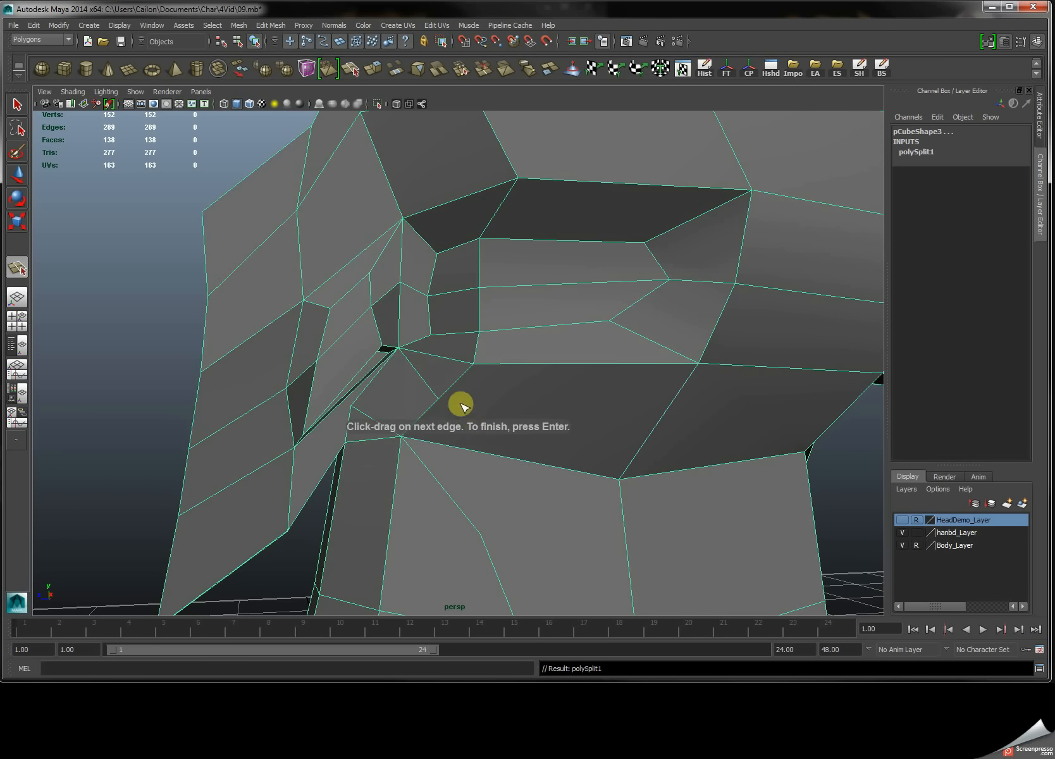
Cut an edge line from the new point below the eye down across the cheek to the lower rear vertex of the jaw side.
{"action": "left_click_drag", "start_coordinate": [445, 390], "coordinate": [423, 422]}
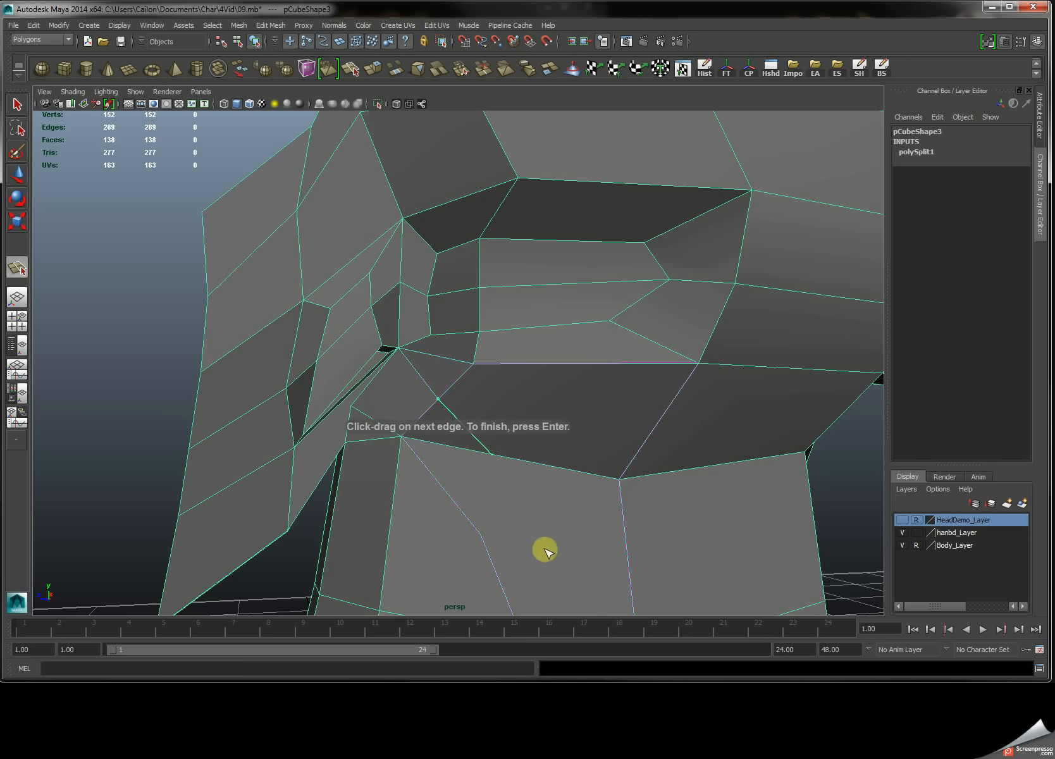
{"action": "middle_click_drag", "start_coordinate": [545, 551], "coordinate": [517, 419], "text": "alt"}
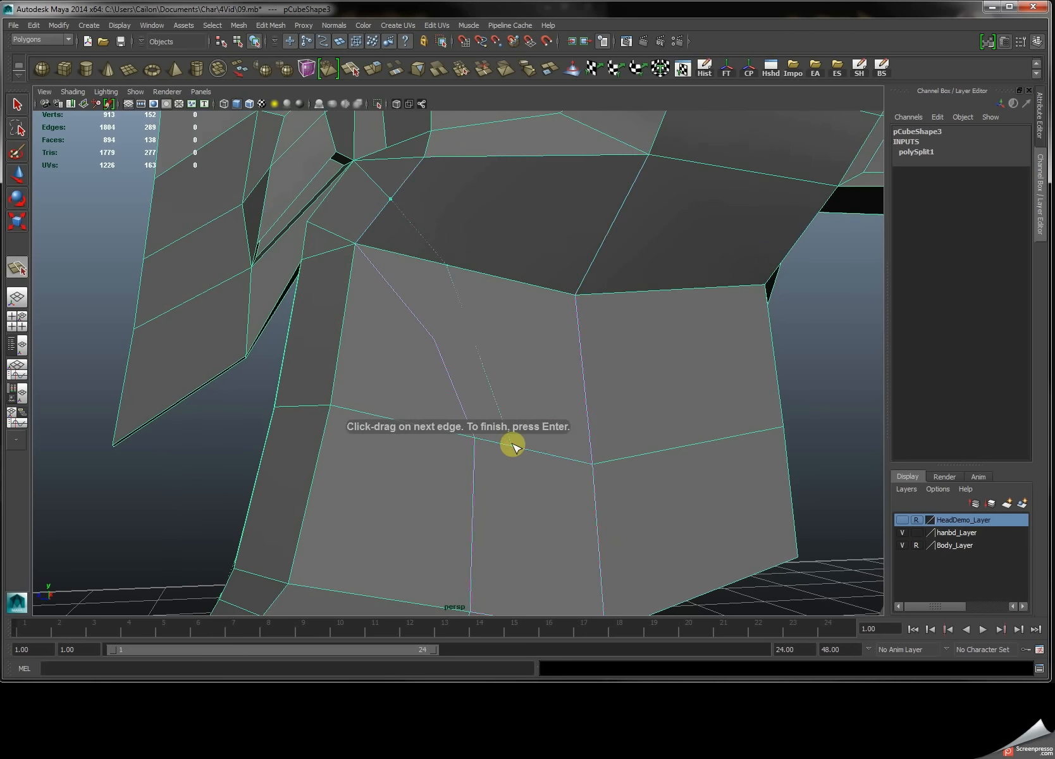
{"action": "left_click_drag", "start_coordinate": [513, 448], "coordinate": [541, 439]}
{"action": "middle_click_drag", "start_coordinate": [539, 508], "coordinate": [513, 406], "text": "alt"}
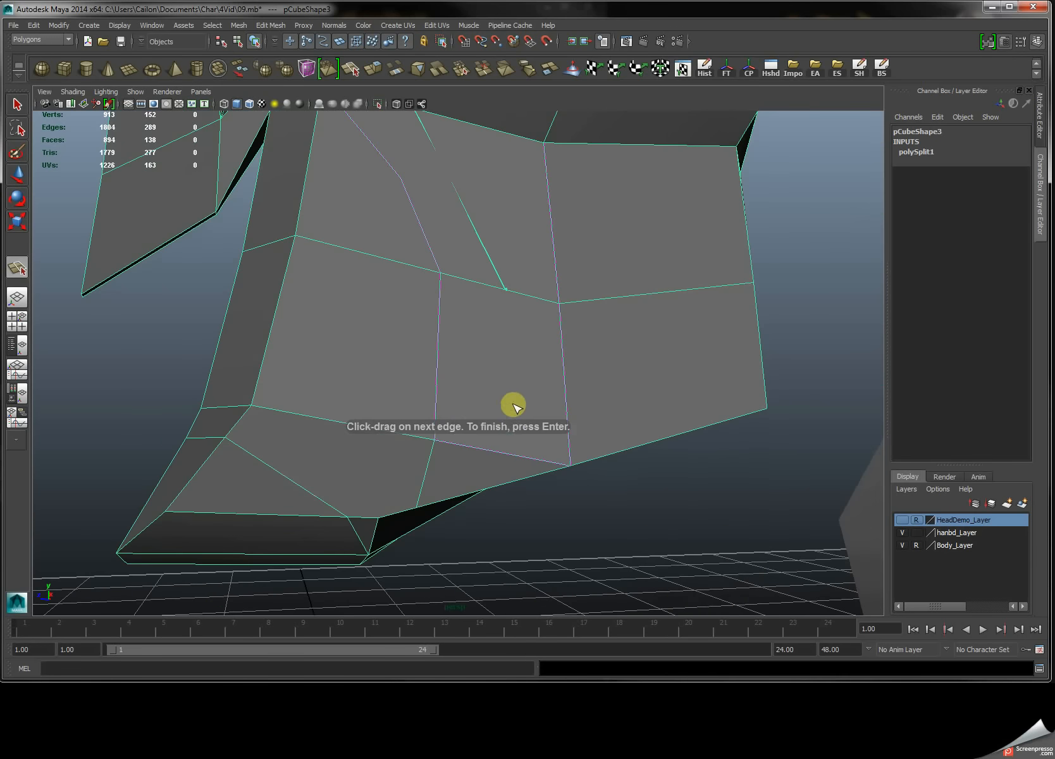
{"action": "left_click_drag", "start_coordinate": [530, 461], "coordinate": [590, 453]}
{"action": "key", "text": "Return"}
Start a polygon split at the upper cheek vertex and run it outward below the eye socket and up its outer side.
{"action": "middle_click_drag", "start_coordinate": [540, 373], "coordinate": [552, 586], "text": "alt"}
{"action": "left_click", "coordinate": [409, 358]}
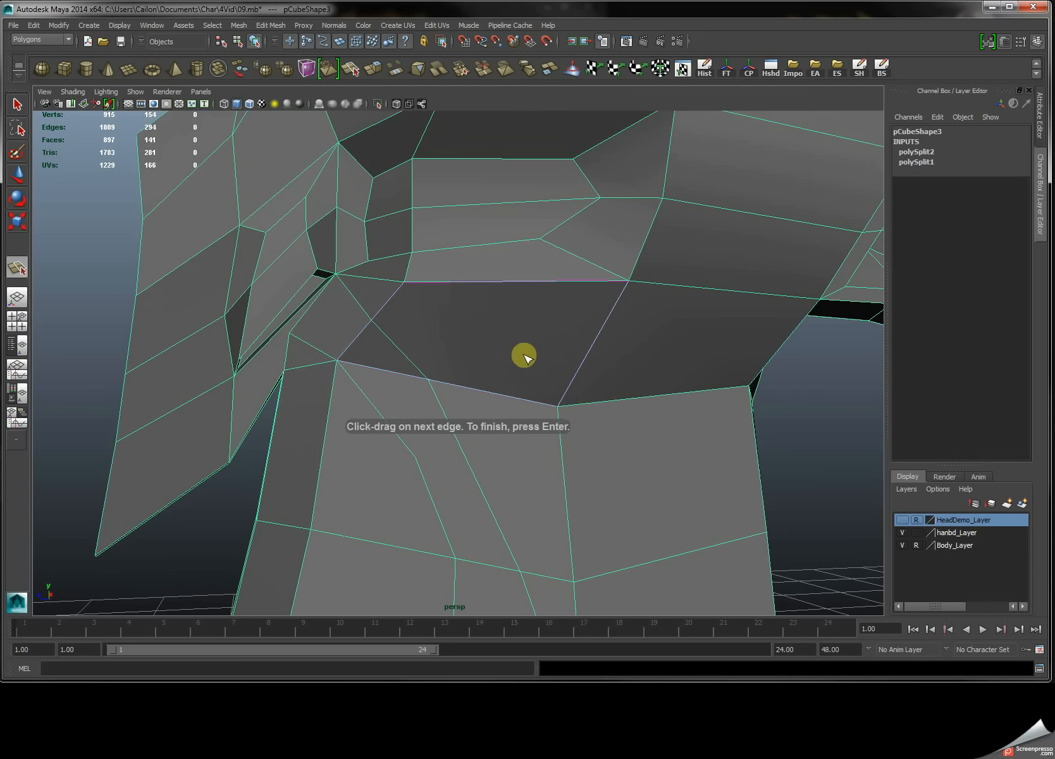
{"action": "mouse_move", "coordinate": [569, 387]}
{"action": "left_mouse_down"}
{"action": "mouse_move", "coordinate": [593, 355]}
{"action": "mouse_move", "coordinate": [620, 353]}
{"action": "left_mouse_up"}
{"action": "left_click", "coordinate": [693, 338]}
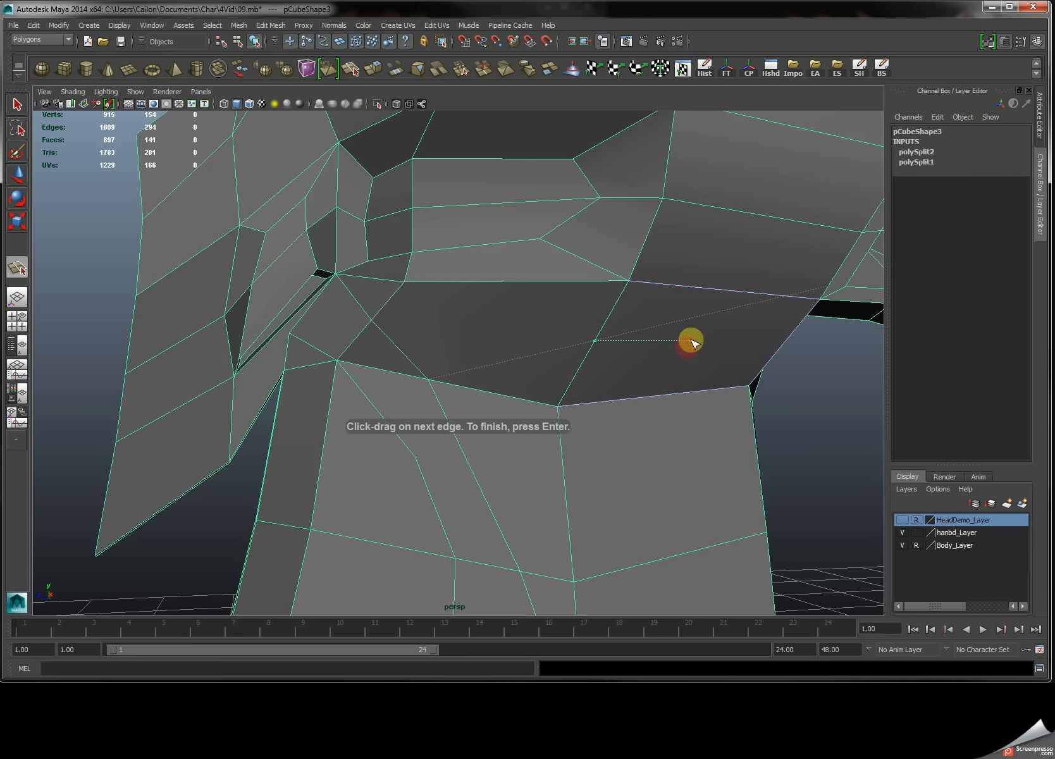
{"action": "left_click", "coordinate": [713, 291]}
{"action": "middle_click_drag", "start_coordinate": [711, 287], "coordinate": [579, 351], "text": "alt"}
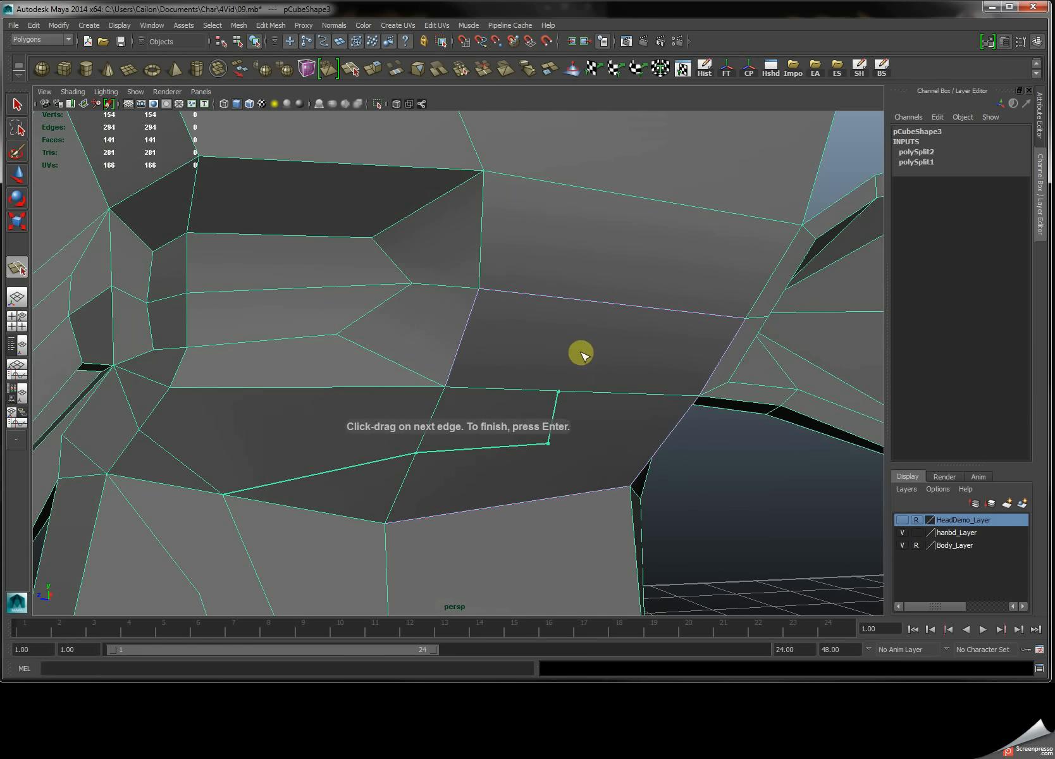
{"action": "left_click", "coordinate": [577, 300]}
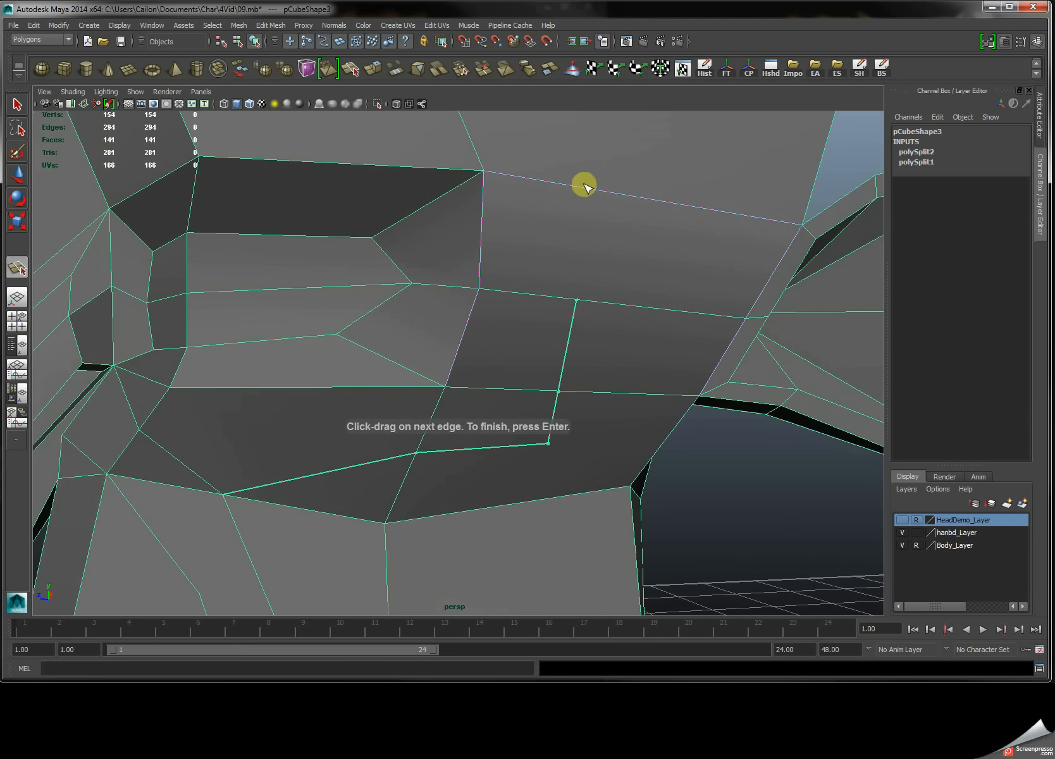
Continue the split over the brow and finish it at the inner upper corner of the eye socket.
{"action": "middle_click_drag", "start_coordinate": [581, 194], "coordinate": [582, 324], "text": "alt"}
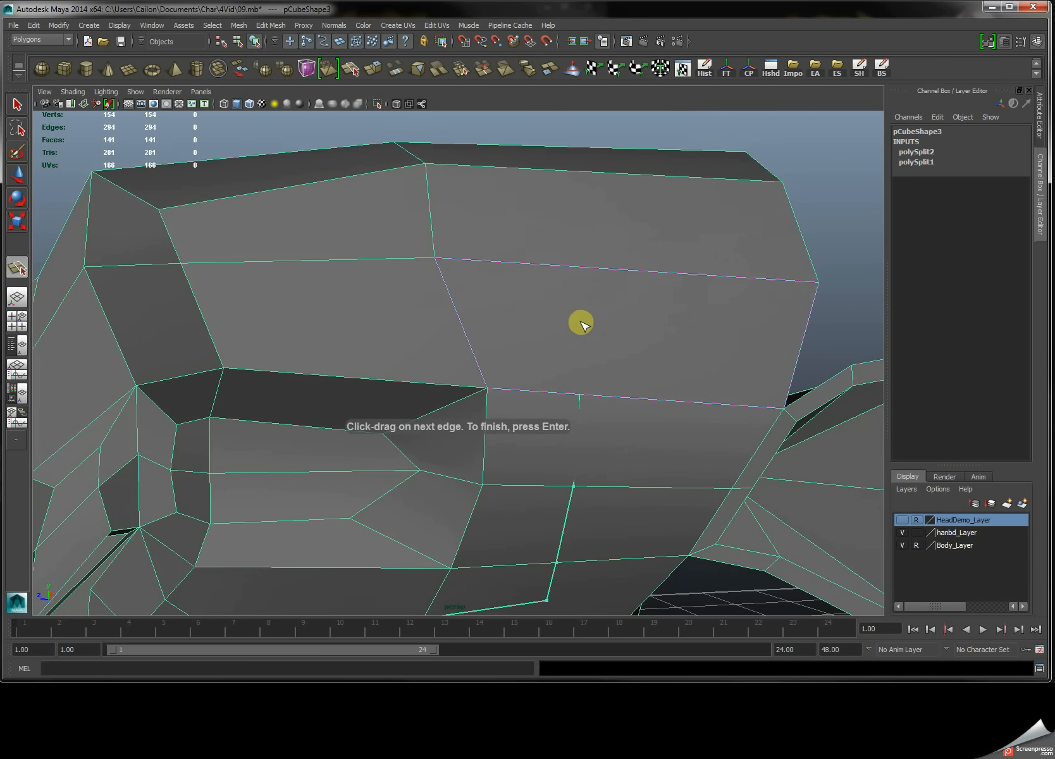
{"action": "left_click", "coordinate": [575, 306]}
{"action": "left_click", "coordinate": [454, 298]}
{"action": "middle_click_drag", "start_coordinate": [354, 319], "coordinate": [454, 229], "text": "alt"}
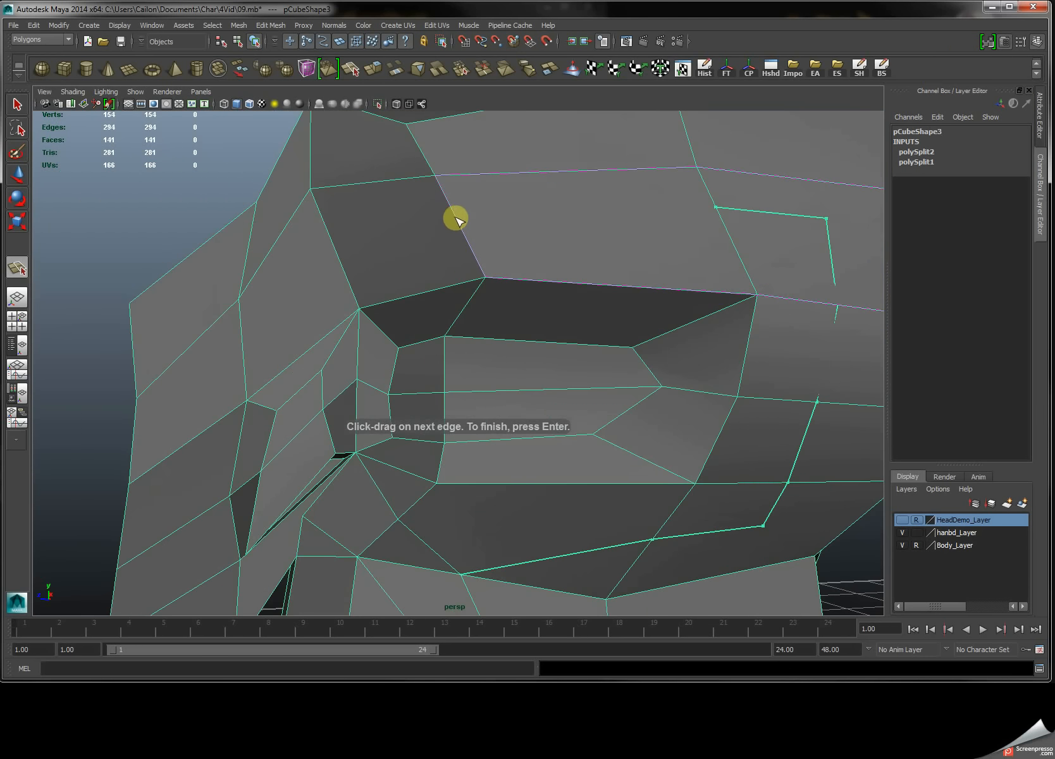
{"action": "middle_click_drag", "start_coordinate": [377, 283], "coordinate": [442, 247], "text": "alt"}
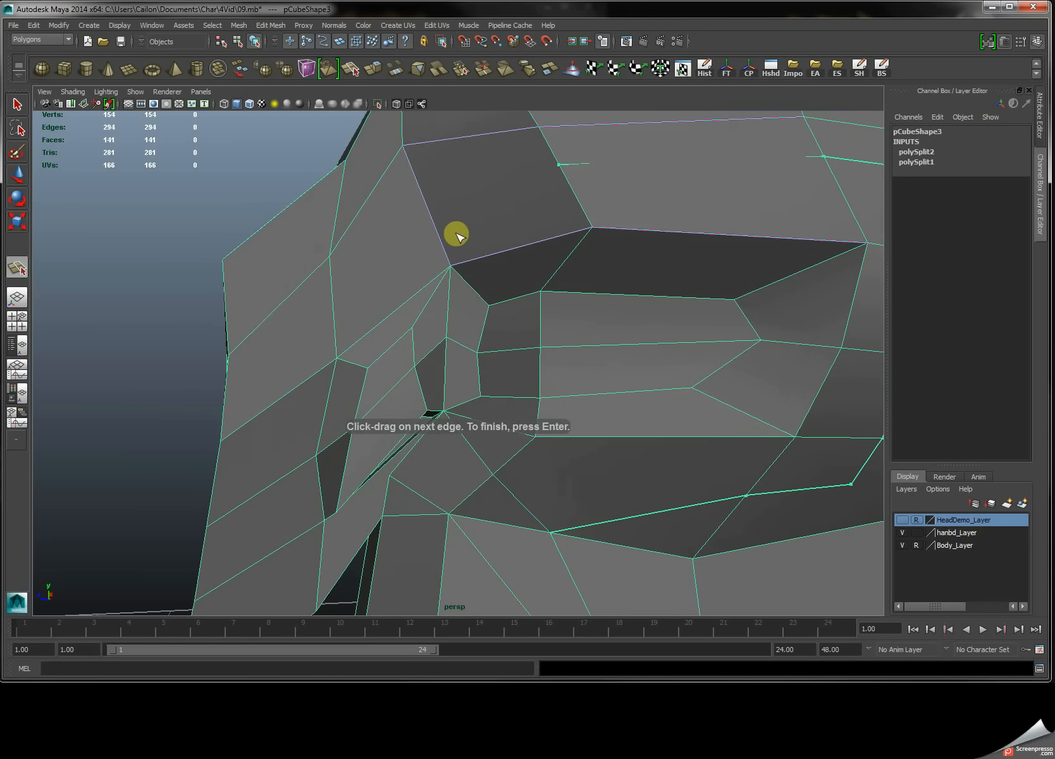
{"action": "left_click", "coordinate": [462, 178]}
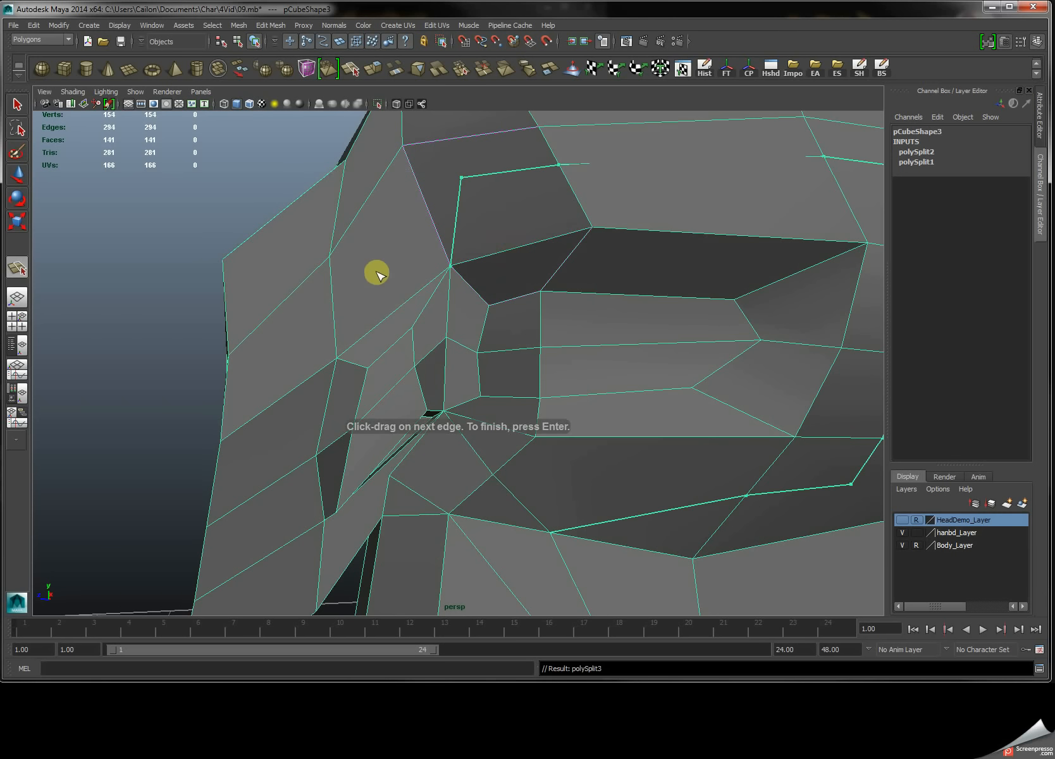
{"action": "key", "text": "Return"}
Connect the inner brow corner of the new eye loop to the neighbouring forehead vertex beside the nose bridge.
{"action": "left_click", "coordinate": [509, 172]}
{"action": "left_click_drag", "start_coordinate": [421, 143], "coordinate": [362, 155]}
{"action": "right_click", "coordinate": [658, 206]}
Connect the upper outer corner of the eye loop to the vertex on the rear edge of the head side.
{"action": "scroll", "coordinate": [662, 227], "scroll_direction": "up", "scroll_amount": 3}
{"action": "middle_click_drag", "start_coordinate": [662, 234], "coordinate": [370, 282], "text": "alt"}
{"action": "right_click_drag", "start_coordinate": [537, 290], "coordinate": [483, 253], "text": "alt"}
{"action": "left_click", "coordinate": [573, 232]}
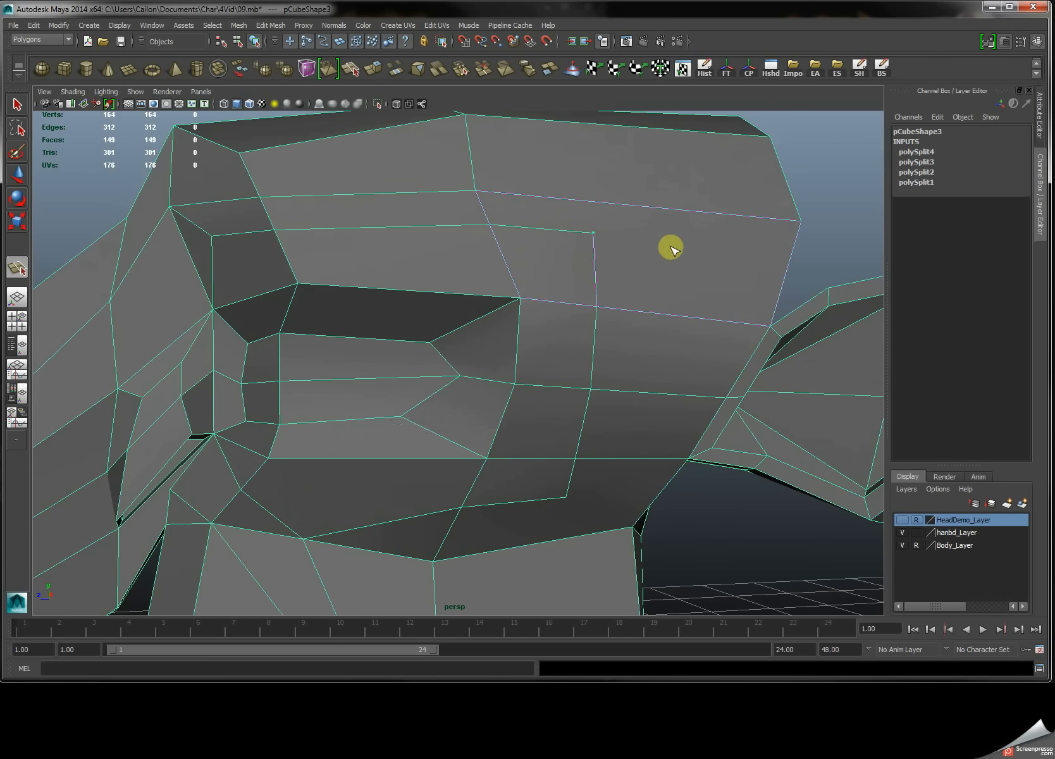
{"action": "left_click_drag", "start_coordinate": [754, 216], "coordinate": [830, 228]}
{"action": "right_click", "coordinate": [740, 218]}
Try to connect the eye loop's lower outer corner to the cheek's upper rear vertex, then undo the split.
{"action": "middle_click_drag", "start_coordinate": [701, 330], "coordinate": [671, 241], "text": "alt"}
{"action": "right_click_drag", "start_coordinate": [671, 240], "coordinate": [557, 419], "text": "alt"}
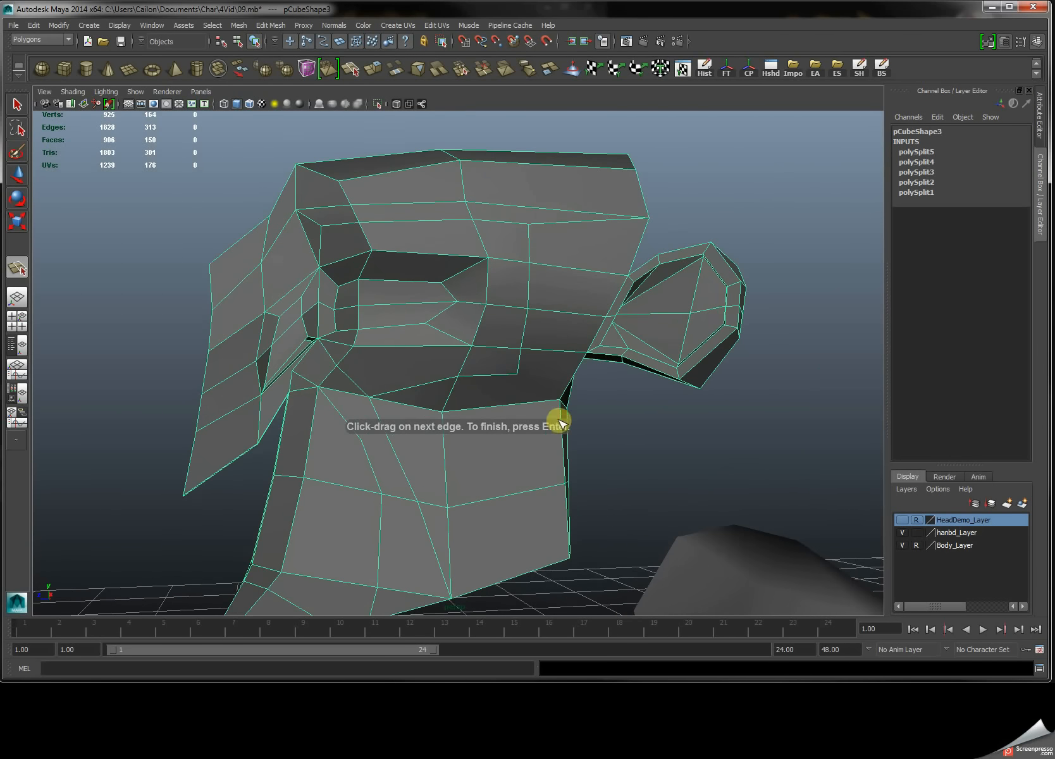
{"action": "left_click_drag", "start_coordinate": [506, 376], "coordinate": [591, 384]}
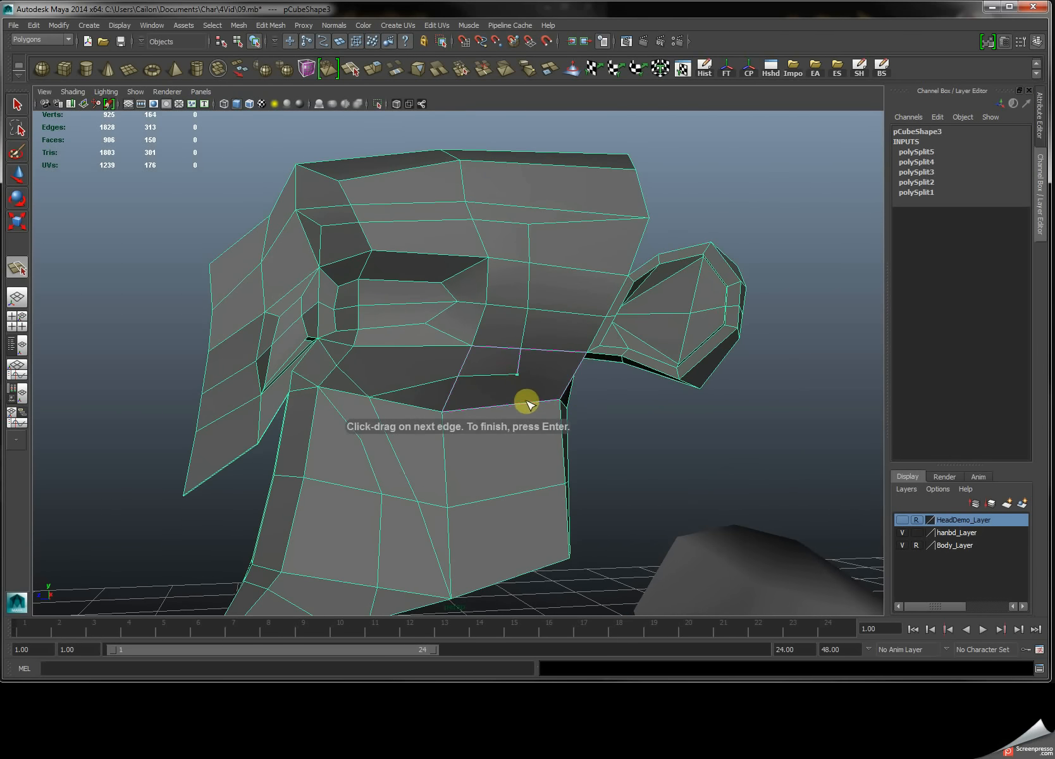
{"action": "key", "text": "Return"}
{"action": "left_click_drag", "start_coordinate": [506, 382], "coordinate": [421, 333], "text": "alt"}
{"action": "scroll", "coordinate": [419, 332], "scroll_direction": "up", "scroll_amount": 3}
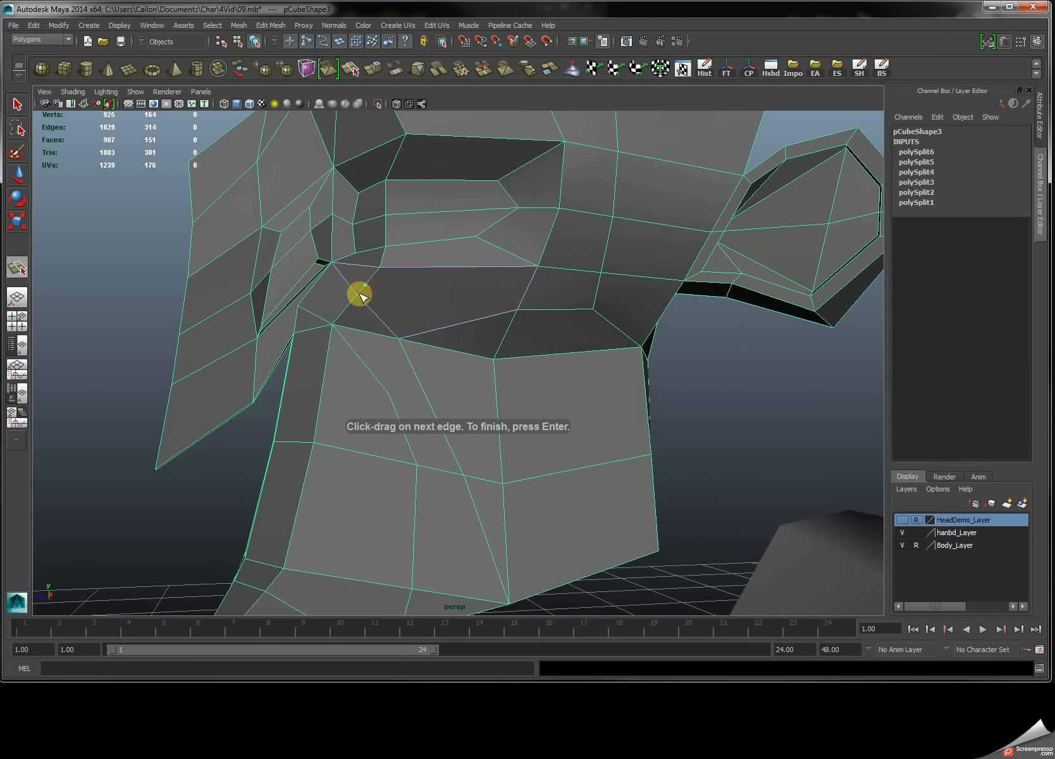
{"action": "key", "text": "ctrl+z"}
Connect the split point beside the nostril to the line below the eye, and the loop's lower outer corner to the cheek's upper rear vertex.
{"action": "left_click", "coordinate": [372, 283]}
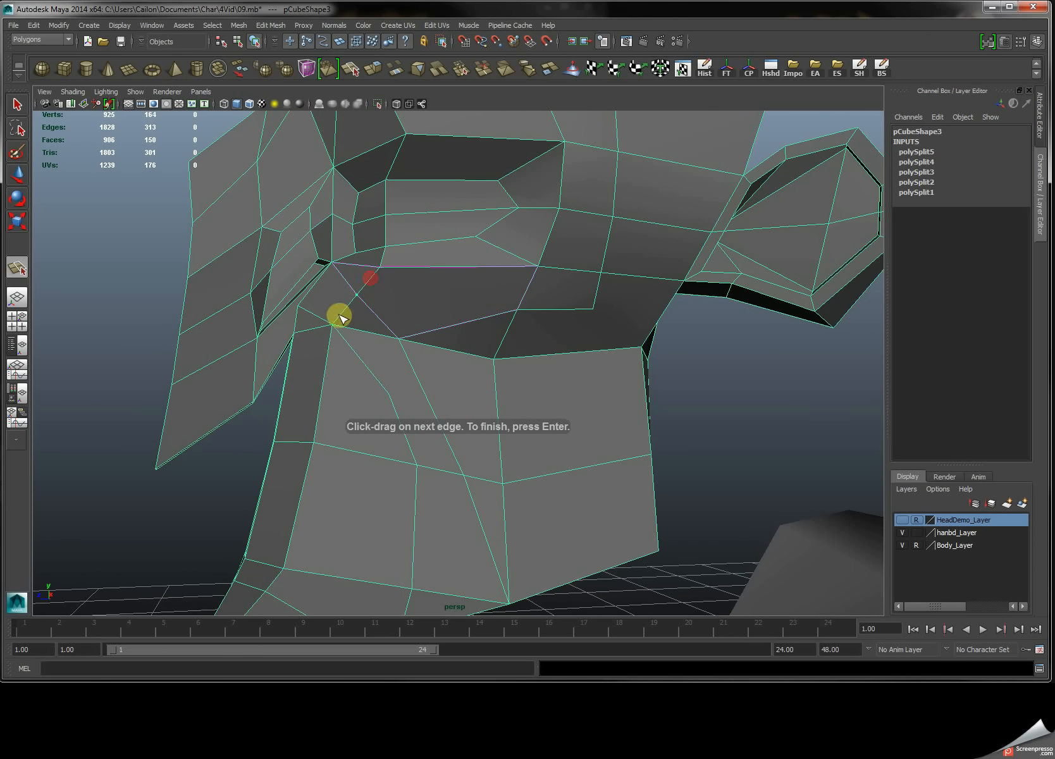
{"action": "left_click", "coordinate": [491, 314]}
{"action": "key", "text": "Return"}
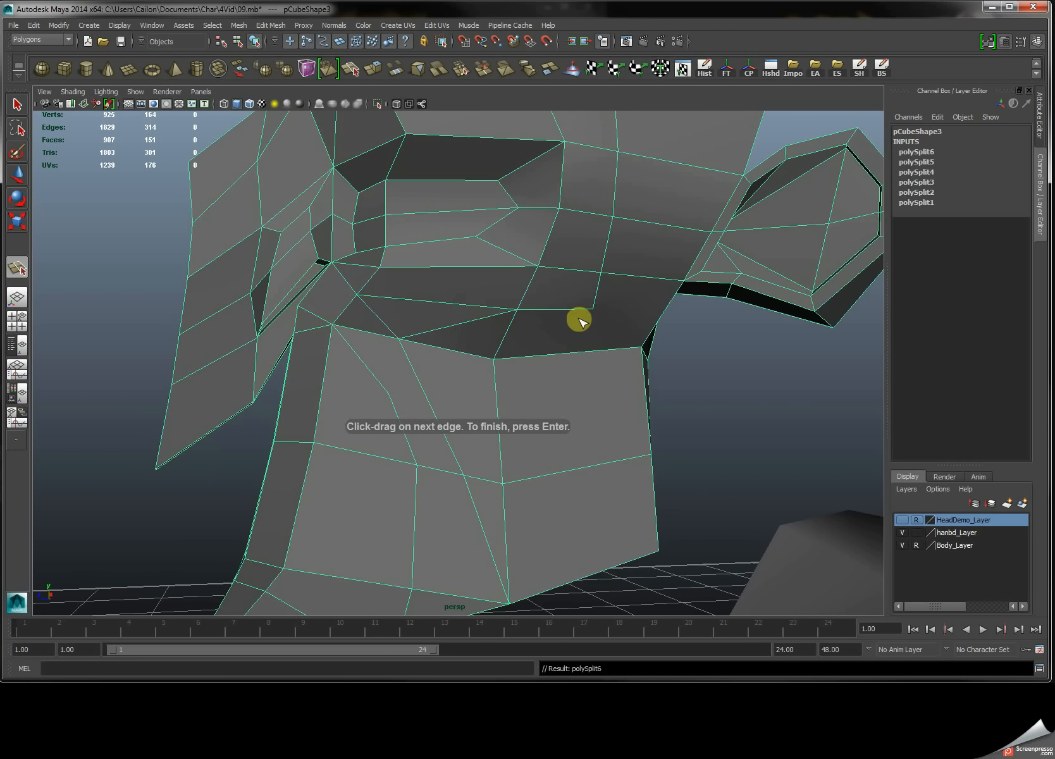
{"action": "left_click_drag", "start_coordinate": [581, 310], "coordinate": [717, 348]}
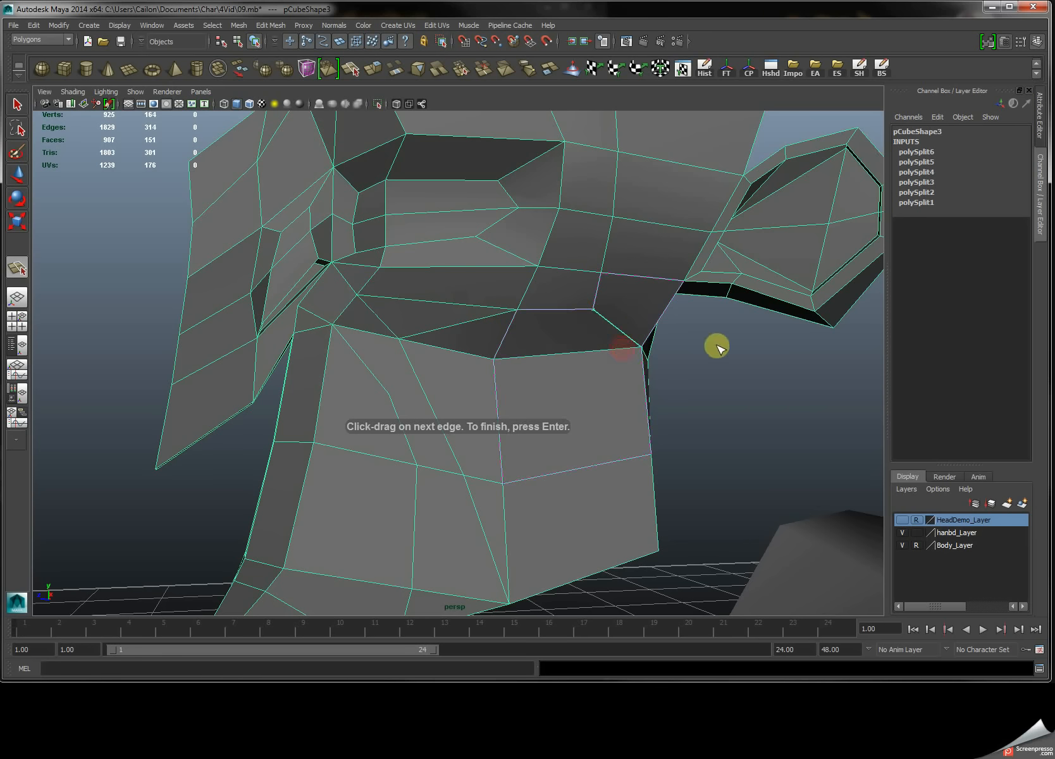
{"action": "right_click", "coordinate": [694, 342]}
Delete the surplus edges running down the cheek and the leftover diagonal edges just below the eye loop.
{"action": "middle_click_drag", "start_coordinate": [428, 343], "coordinate": [468, 342], "text": "alt"}
{"action": "key", "text": "q"}
{"action": "right_click_drag", "start_coordinate": [486, 328], "coordinate": [486, 294]}
{"action": "left_click", "coordinate": [487, 325]}
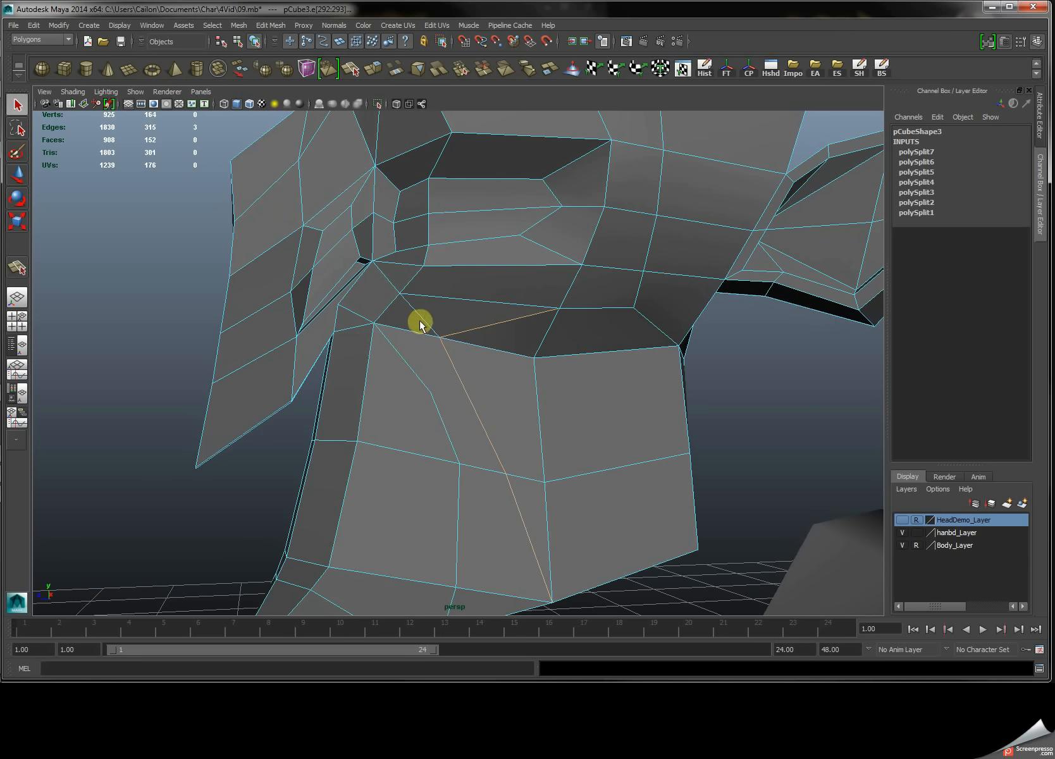
{"action": "right_click_drag", "start_coordinate": [450, 296], "coordinate": [420, 313], "text": "shift"}
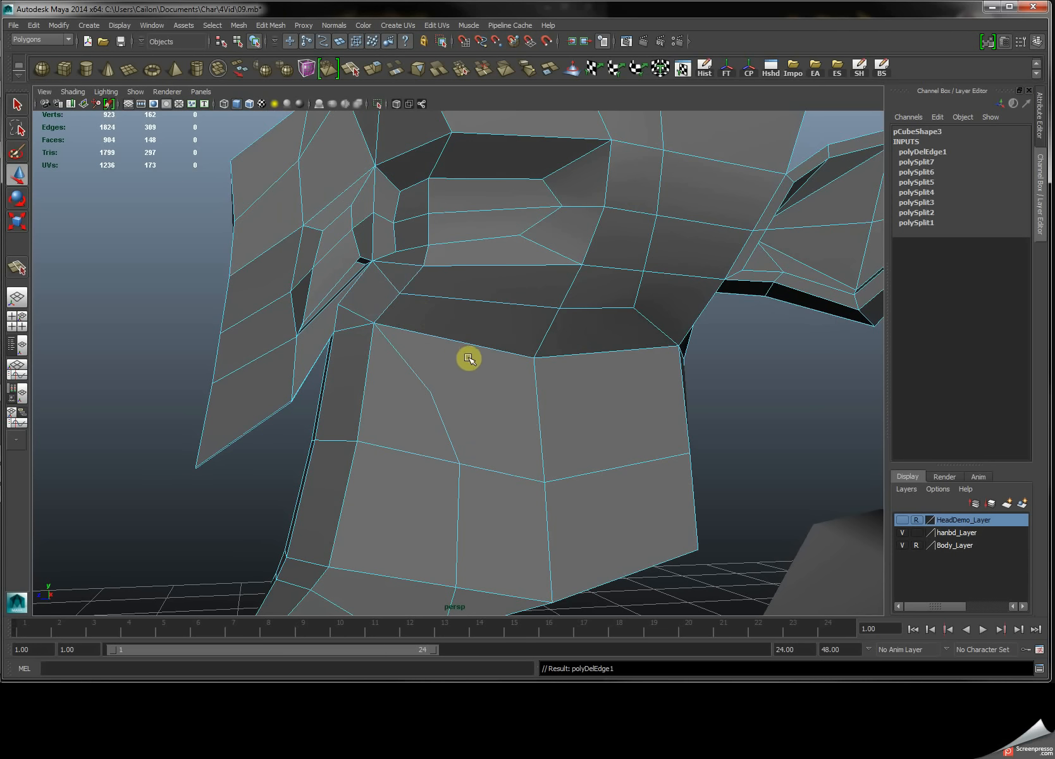
Examine the new edge loop around the eye socket and its transition to the nostril and cheek.
{"action": "middle_click_drag", "start_coordinate": [451, 352], "coordinate": [455, 370], "text": "alt"}
{"action": "mouse_move", "coordinate": [455, 370]}
{"action": "right_mouse_down", "text": "alt"}
{"action": "mouse_move", "coordinate": [330, 342]}
{"action": "mouse_move", "coordinate": [468, 362]}
{"action": "right_mouse_up", "text": "alt"}
{"action": "middle_click_drag", "start_coordinate": [440, 314], "coordinate": [455, 350], "text": "alt"}
{"action": "mouse_move", "coordinate": [455, 350]}
{"action": "left_mouse_down", "text": "alt"}
{"action": "mouse_move", "coordinate": [413, 358]}
{"action": "mouse_move", "coordinate": [441, 366]}
{"action": "left_mouse_up", "text": "alt"}
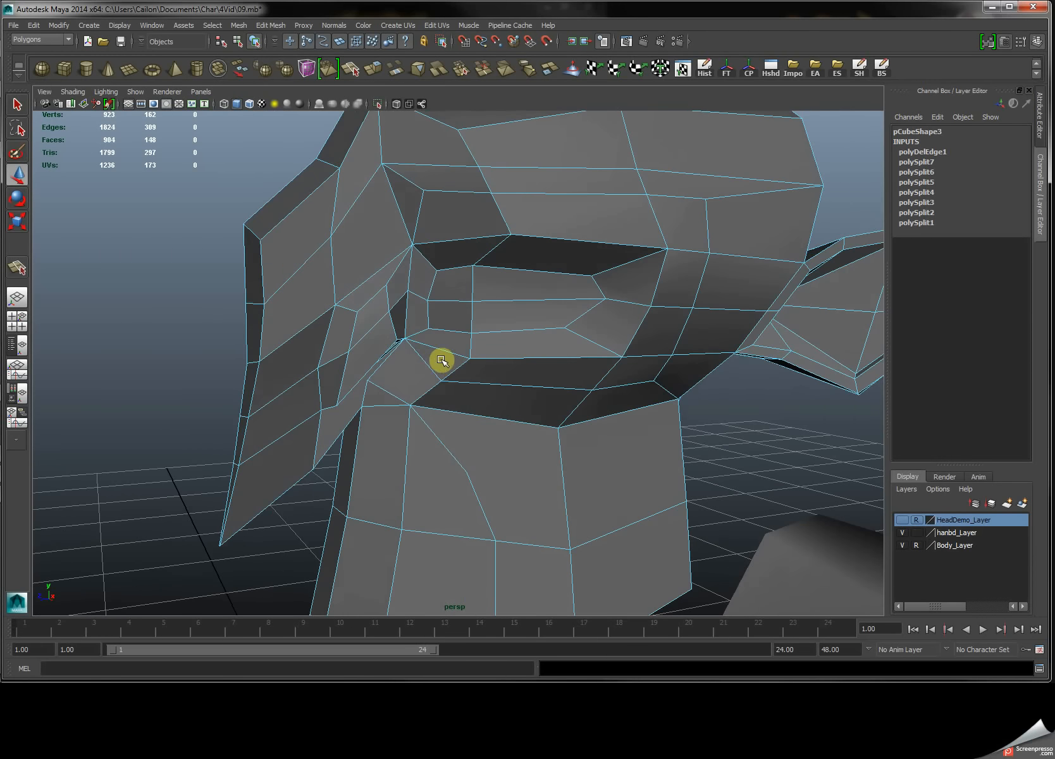
{"action": "middle_click_drag", "start_coordinate": [429, 359], "coordinate": [422, 342], "text": "alt"}
{"action": "right_click_drag", "start_coordinate": [421, 342], "coordinate": [473, 353], "text": "alt"}
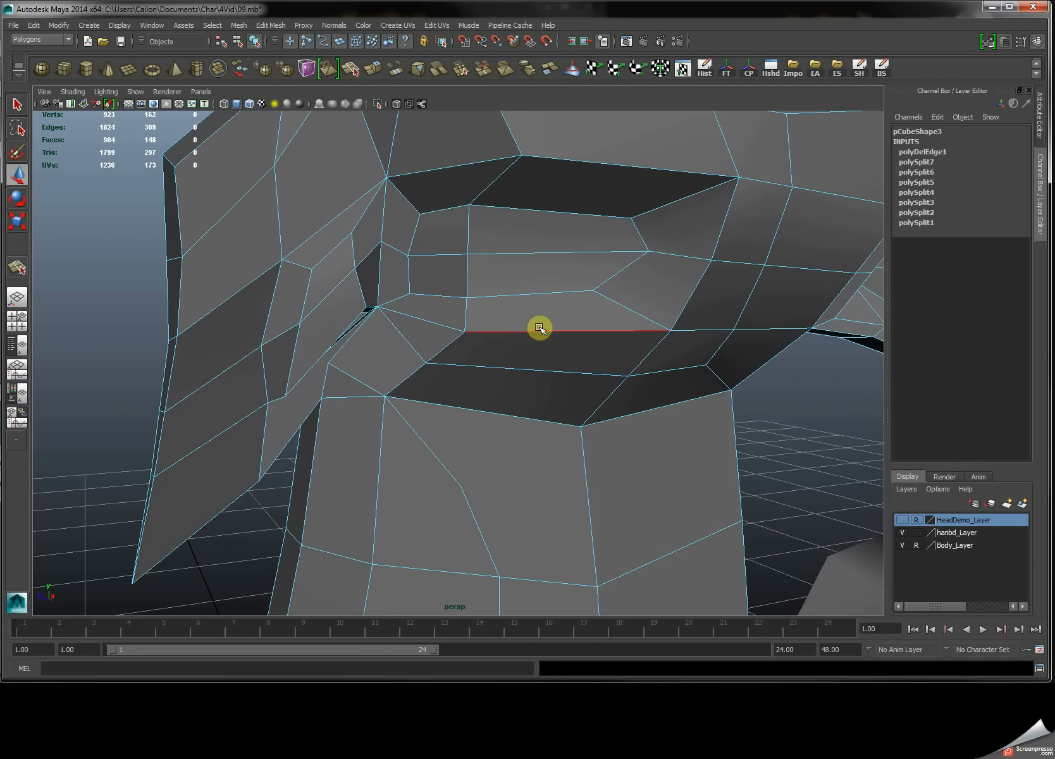
{"action": "right_click_drag", "start_coordinate": [539, 327], "coordinate": [504, 329], "text": "alt"}
{"action": "left_click_drag", "start_coordinate": [504, 329], "coordinate": [502, 229], "text": "alt"}
Insert an edge loop around the inside of the eye socket and another across the brow just above it.
{"action": "right_click_drag", "start_coordinate": [503, 230], "coordinate": [537, 237]}
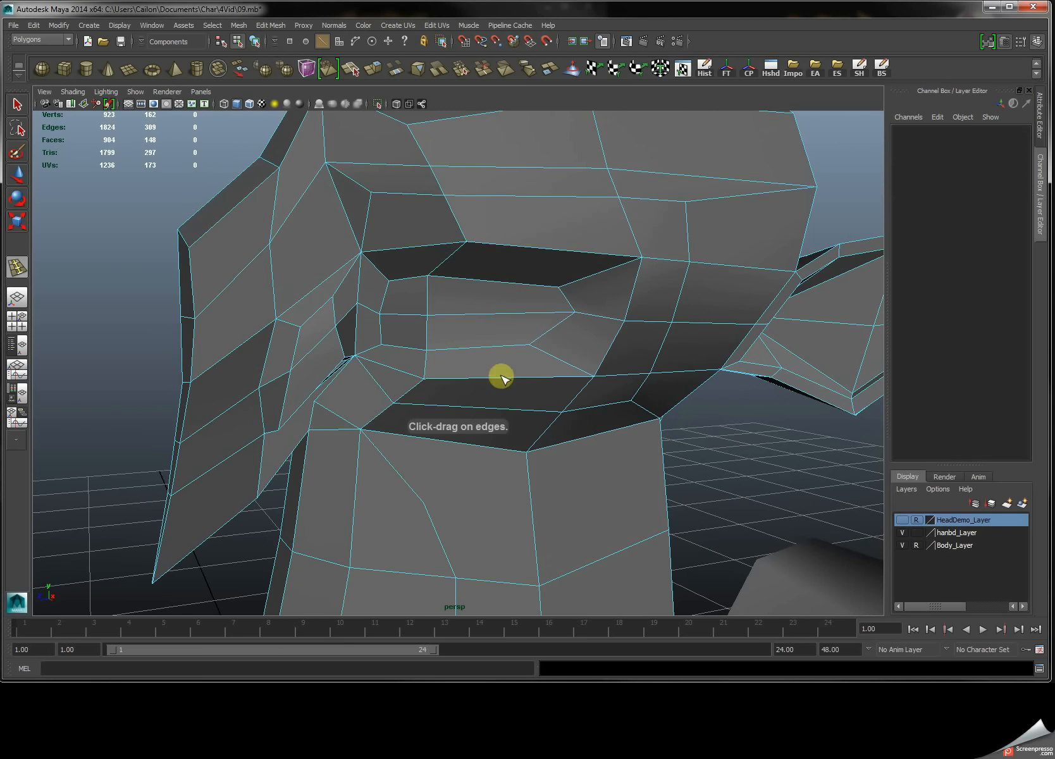
{"action": "right_click_drag", "start_coordinate": [562, 353], "coordinate": [553, 337], "text": "alt"}
{"action": "left_click_drag", "start_coordinate": [553, 338], "coordinate": [545, 283], "text": "alt"}
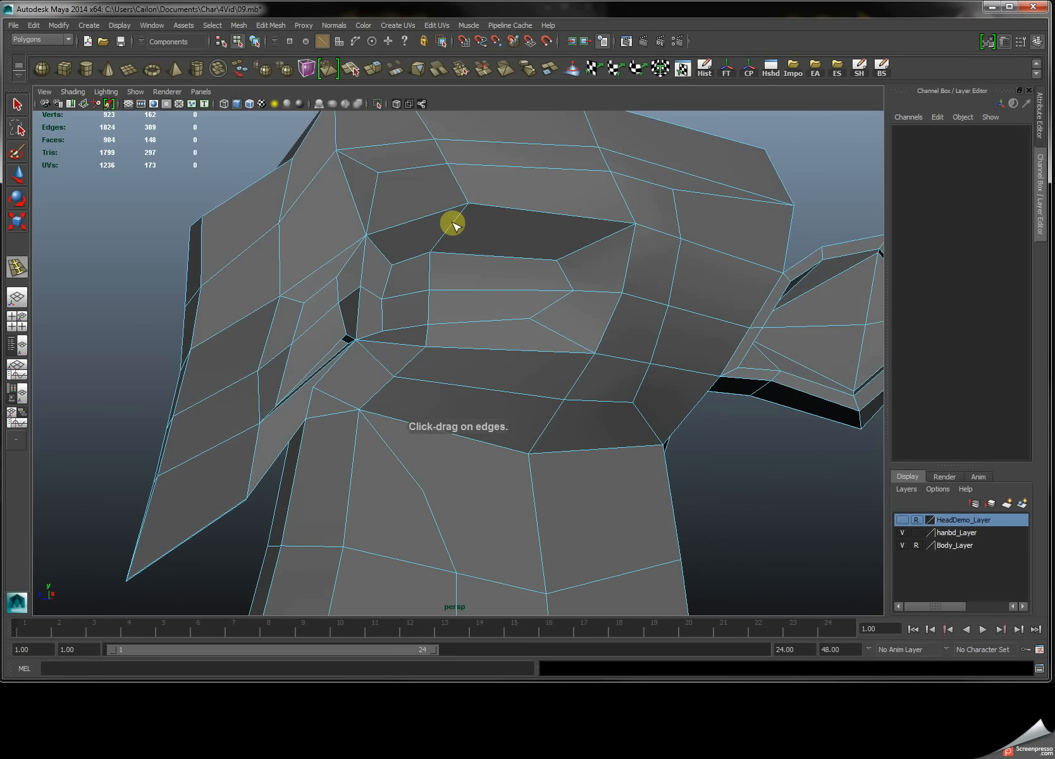
{"action": "left_click_drag", "start_coordinate": [449, 223], "coordinate": [453, 224]}
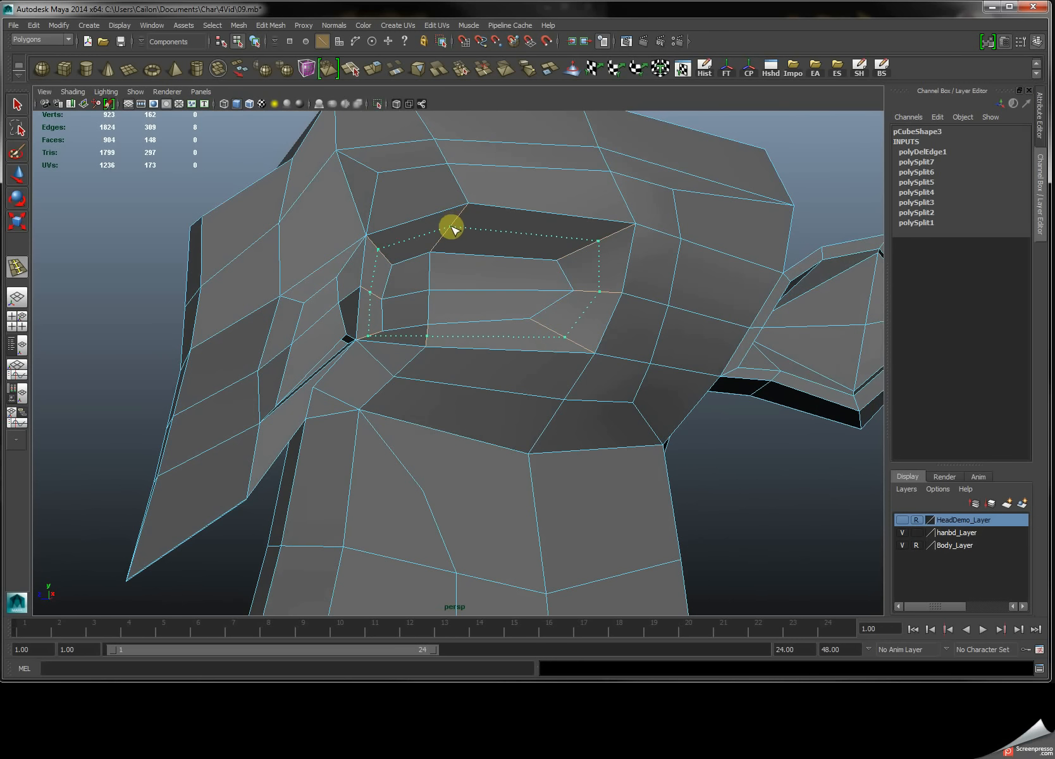
{"action": "left_click_drag", "start_coordinate": [449, 234], "coordinate": [450, 234]}
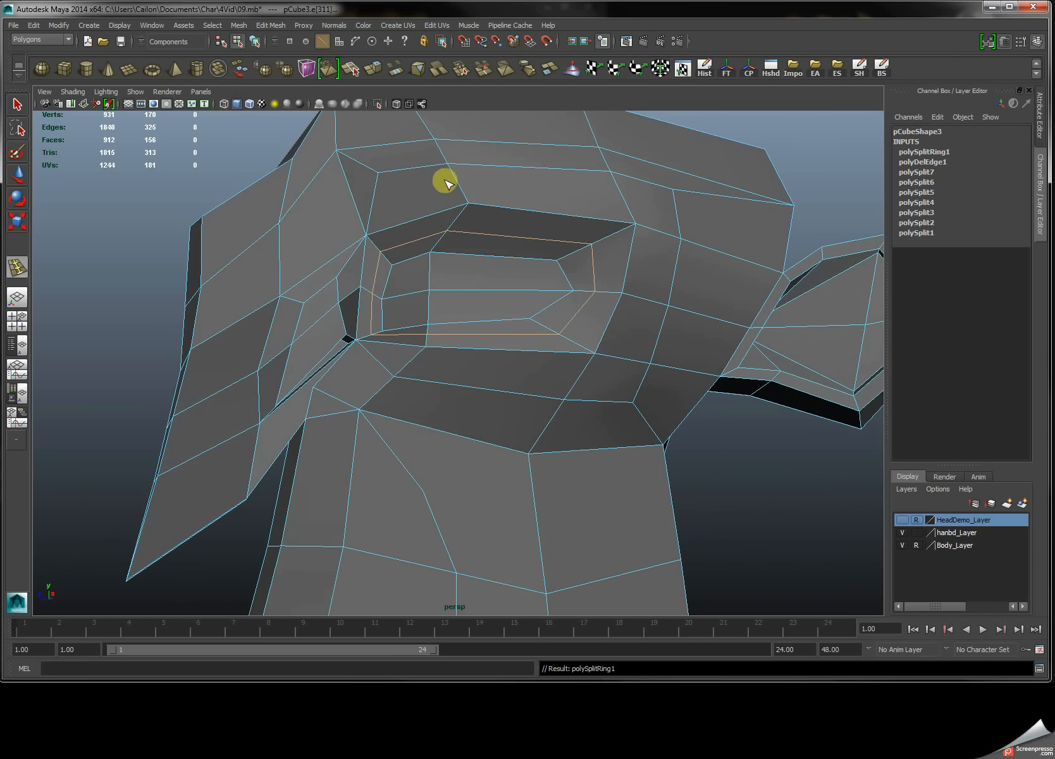
{"action": "left_click_drag", "start_coordinate": [460, 182], "coordinate": [460, 182]}
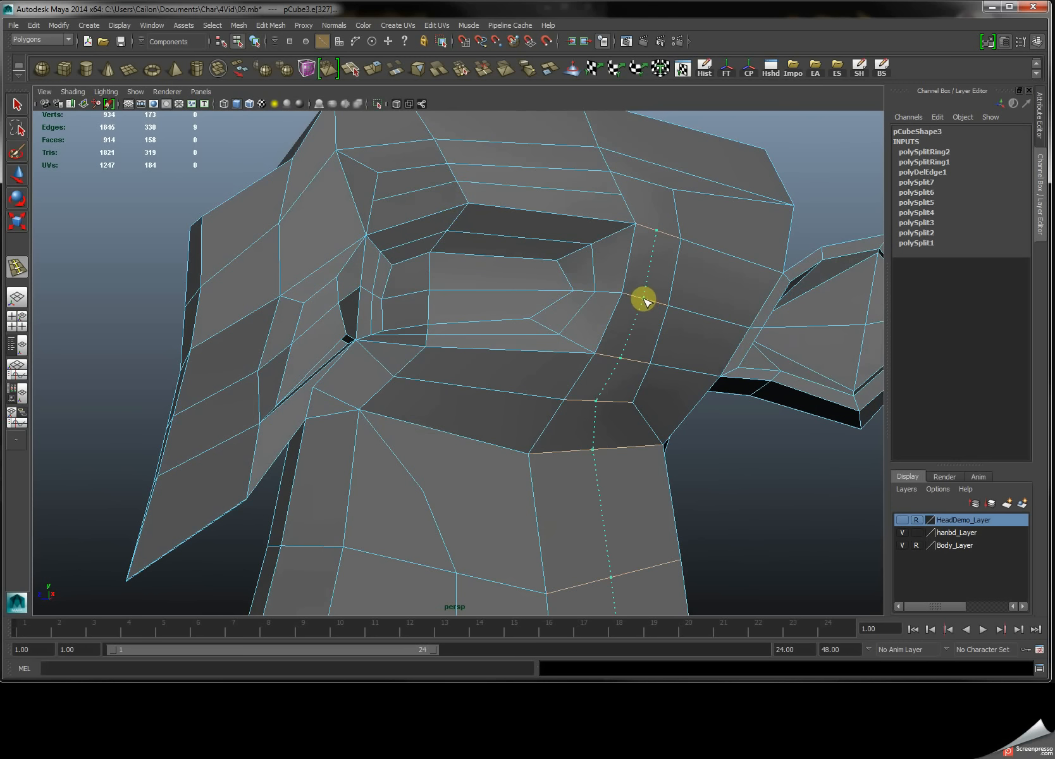
Try an edge loop down the temple behind the eye socket, undo it, and try one across the cheek below the eye.
{"action": "left_click_drag", "start_coordinate": [646, 299], "coordinate": [646, 299]}
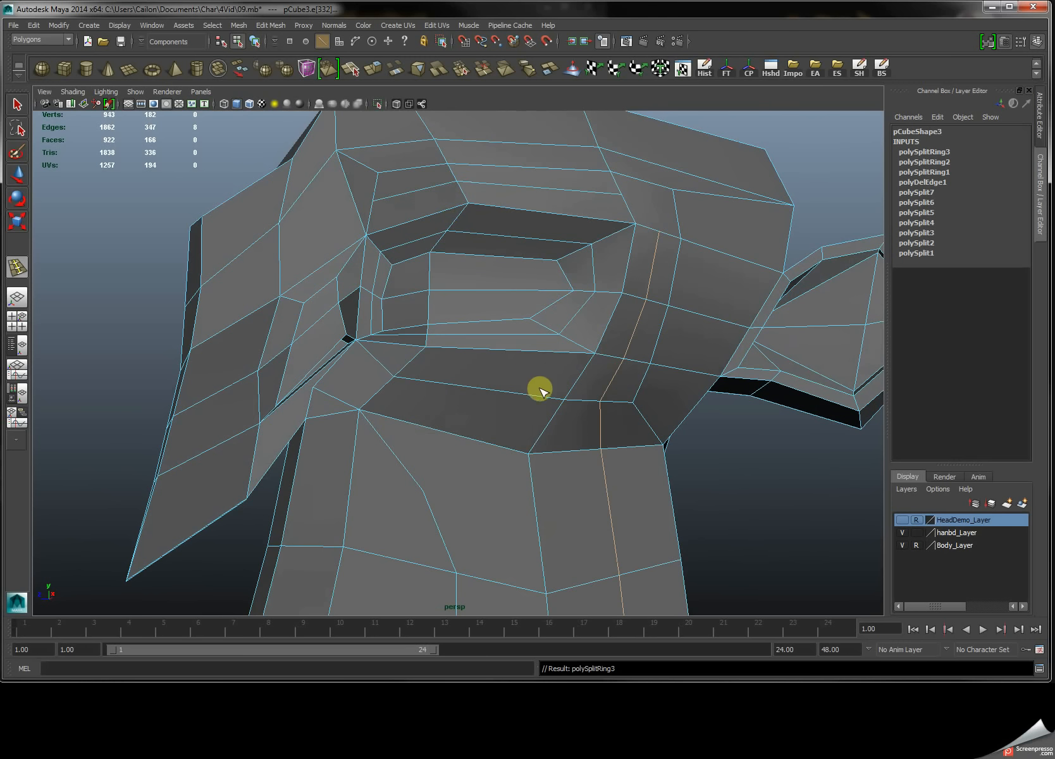
{"action": "key", "text": "ctrl+z"}
{"action": "left_click_drag", "start_coordinate": [573, 383], "coordinate": [574, 381]}
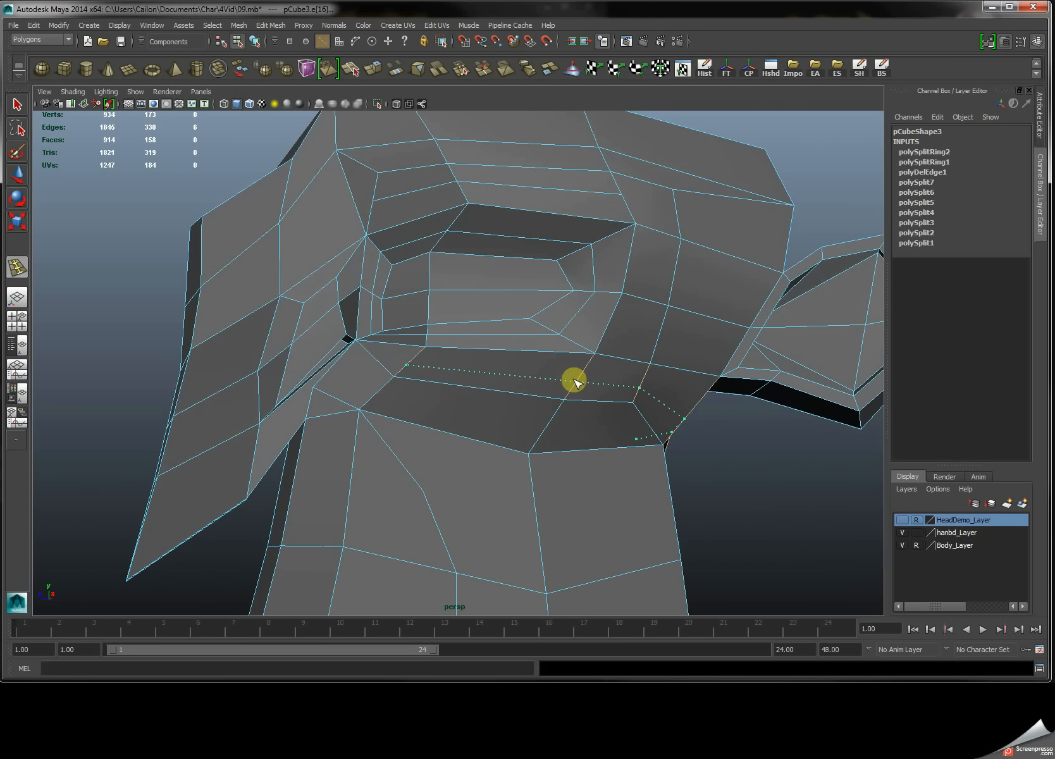
{"action": "left_click", "coordinate": [574, 380]}
Delete the diagonal edge connecting the nostril's rear corner to the cheek line below the eye socket.
{"action": "left_click_drag", "start_coordinate": [582, 415], "coordinate": [549, 416], "text": "alt"}
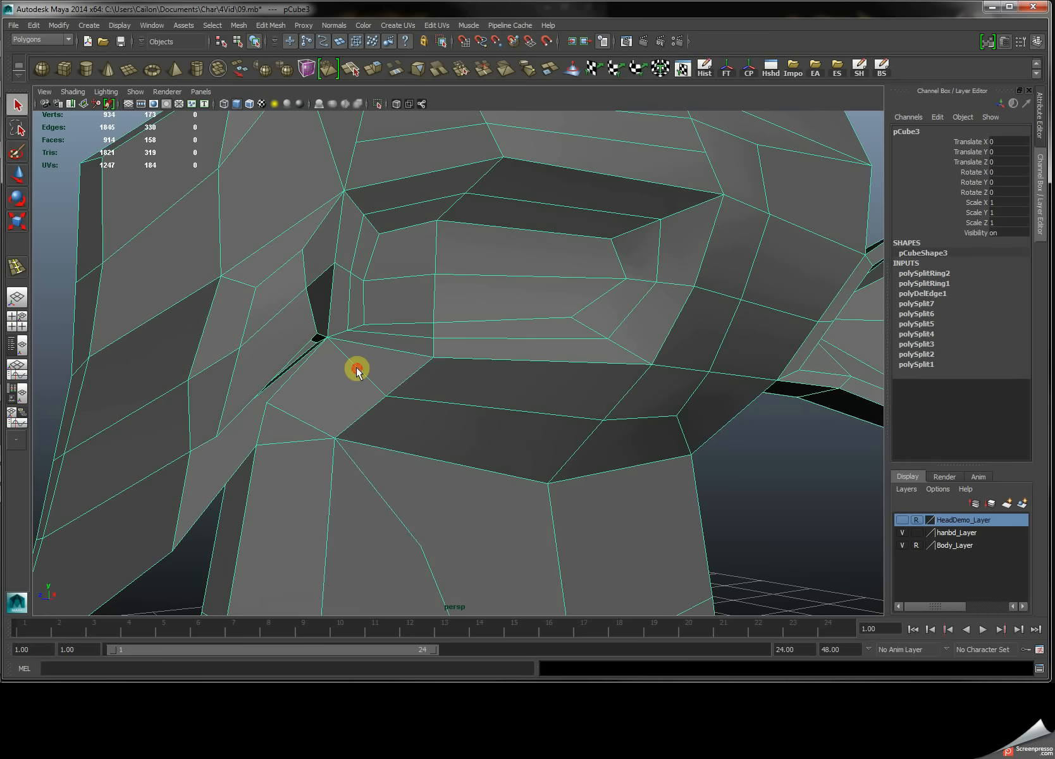
{"action": "right_click", "coordinate": [365, 365]}
{"action": "right_click", "coordinate": [366, 373]}
{"action": "left_click", "coordinate": [366, 342]}
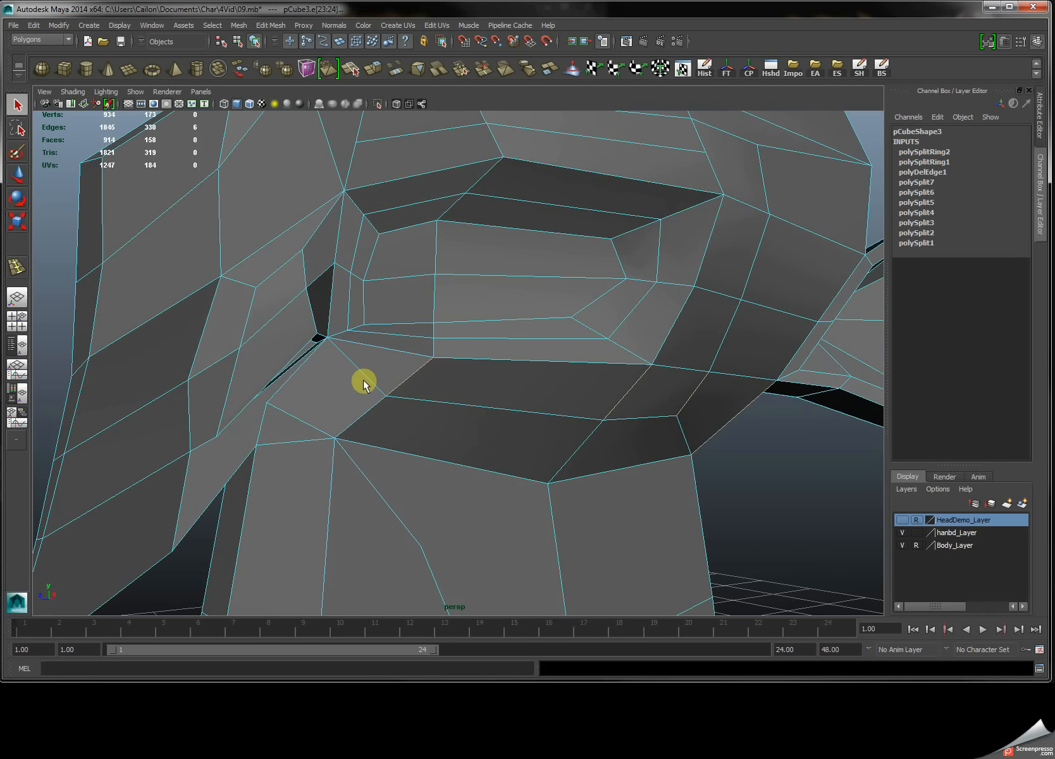
{"action": "left_click", "coordinate": [378, 365]}
Split the cleared cheek face from the cheek vertex through a new inner point to the nostril corner, and connect that point to the lower edge.
{"action": "right_click_drag", "start_coordinate": [382, 366], "coordinate": [436, 373], "text": "shift"}
{"action": "left_click_drag", "start_coordinate": [403, 385], "coordinate": [386, 396]}
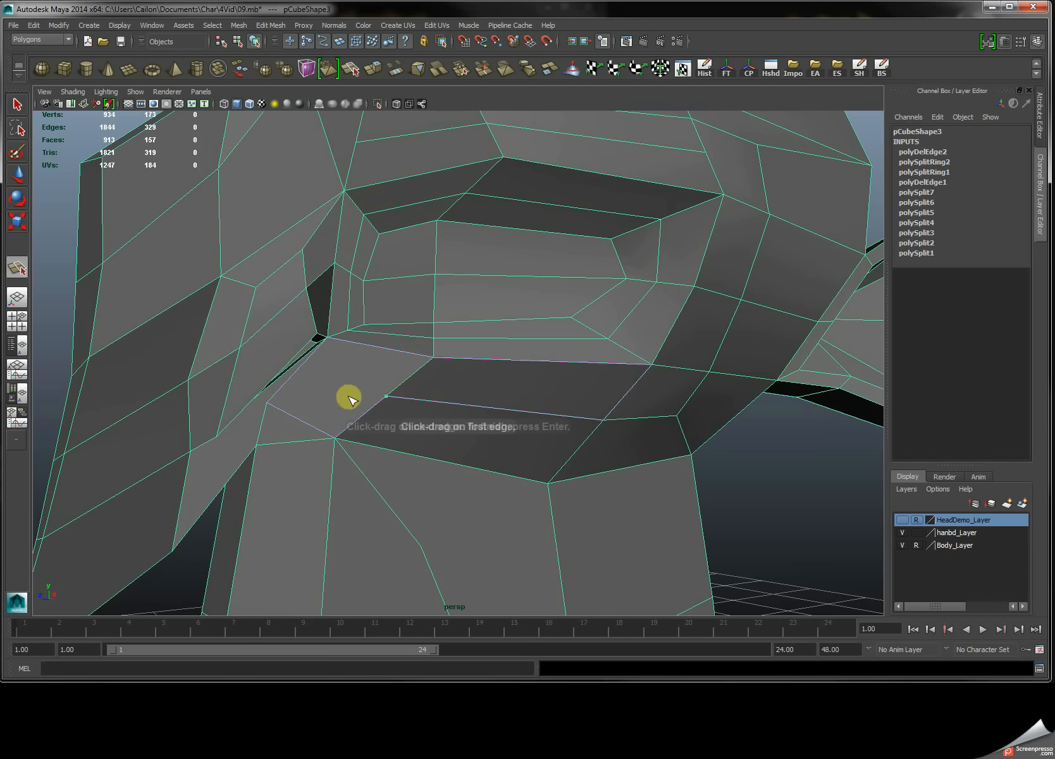
{"action": "left_click", "coordinate": [333, 377]}
{"action": "left_click_drag", "start_coordinate": [353, 343], "coordinate": [275, 330]}
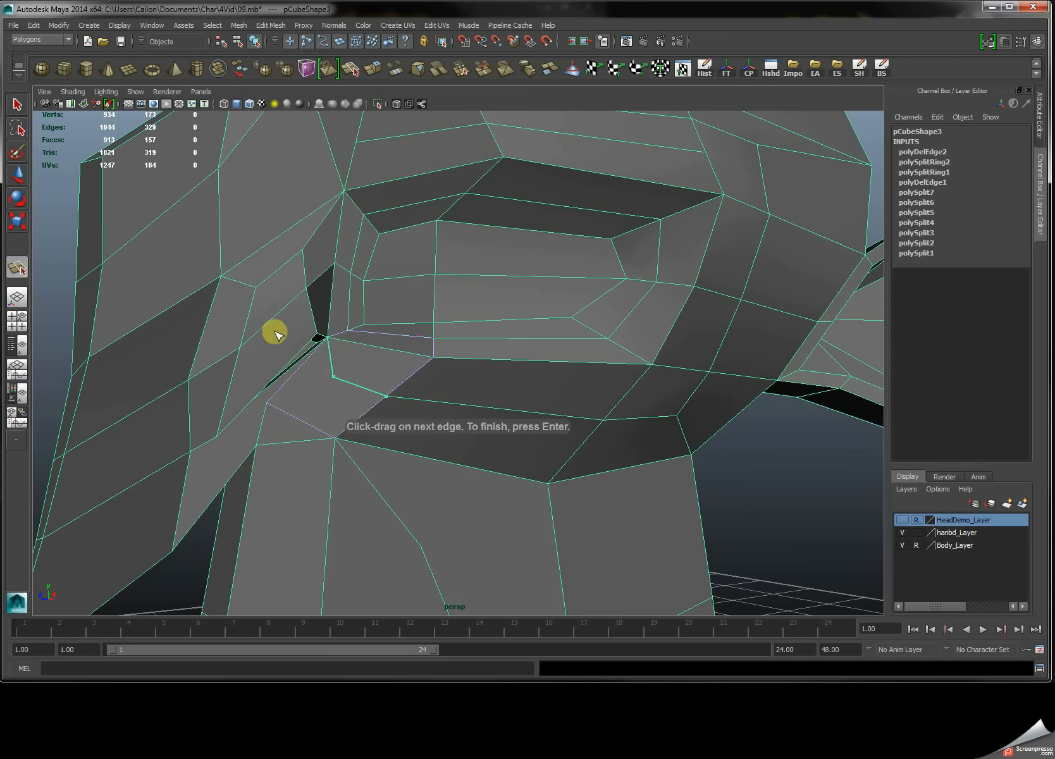
{"action": "key", "text": "Return"}
{"action": "left_click", "coordinate": [327, 429]}
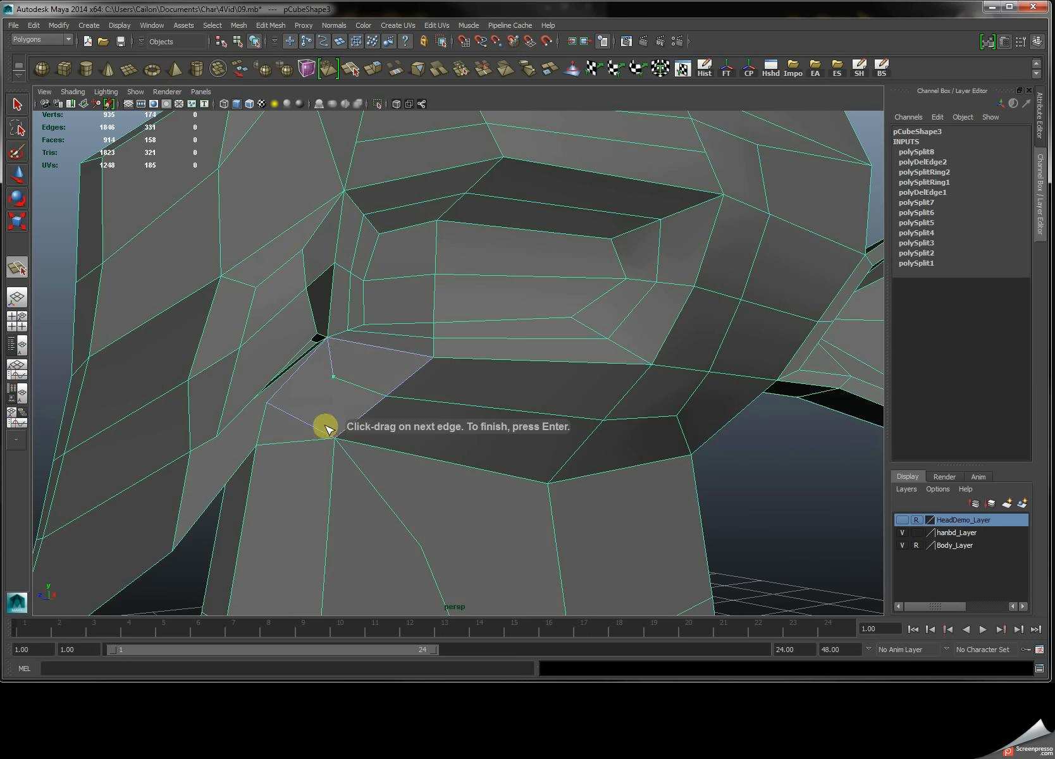
{"action": "key", "text": "Return"}
Show the perspective, front and side views together, with the perspective view widened across the full upper area.
{"action": "left_click_drag", "start_coordinate": [306, 426], "coordinate": [358, 443], "text": "alt"}
{"action": "middle_click_drag", "start_coordinate": [275, 370], "coordinate": [283, 384], "text": "alt"}
{"action": "left_click_drag", "start_coordinate": [384, 406], "coordinate": [388, 384], "text": "alt"}
{"action": "mouse_move", "coordinate": [389, 386]}
{"action": "right_mouse_down", "text": "alt"}
{"action": "mouse_move", "coordinate": [307, 353]}
{"action": "mouse_move", "coordinate": [393, 372]}
{"action": "right_mouse_up", "text": "alt"}
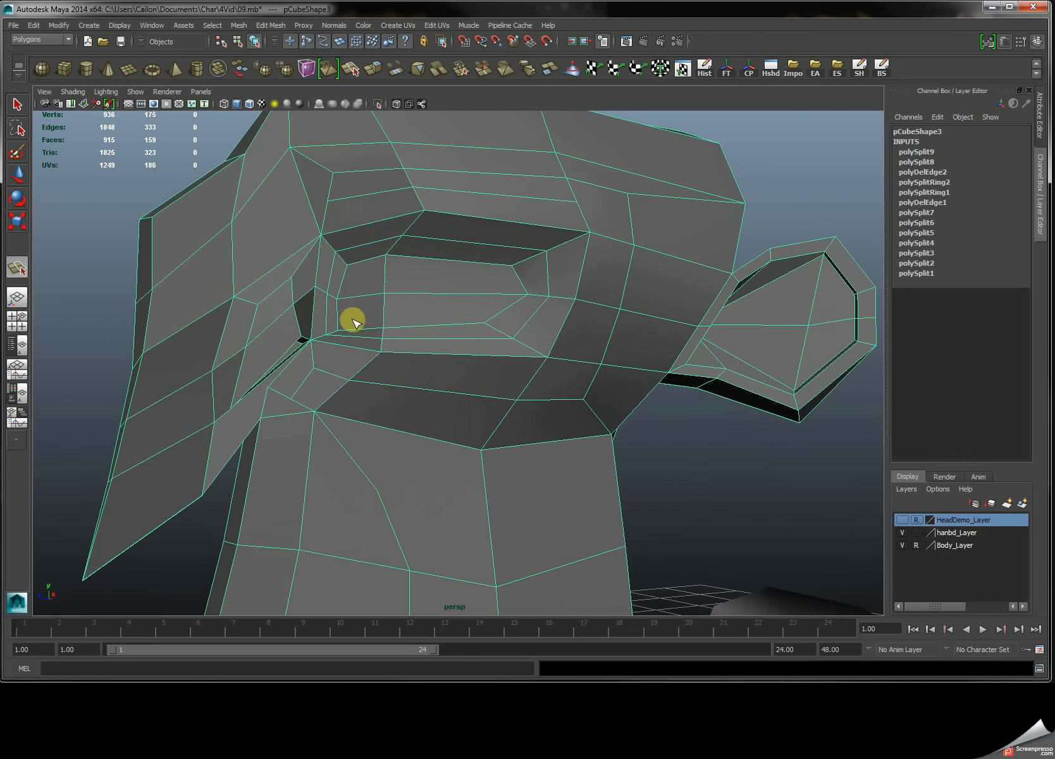
{"action": "left_click_drag", "start_coordinate": [351, 318], "coordinate": [367, 346], "text": "alt"}
{"action": "right_click_drag", "start_coordinate": [412, 227], "coordinate": [411, 200]}
{"action": "left_click", "coordinate": [419, 184]}
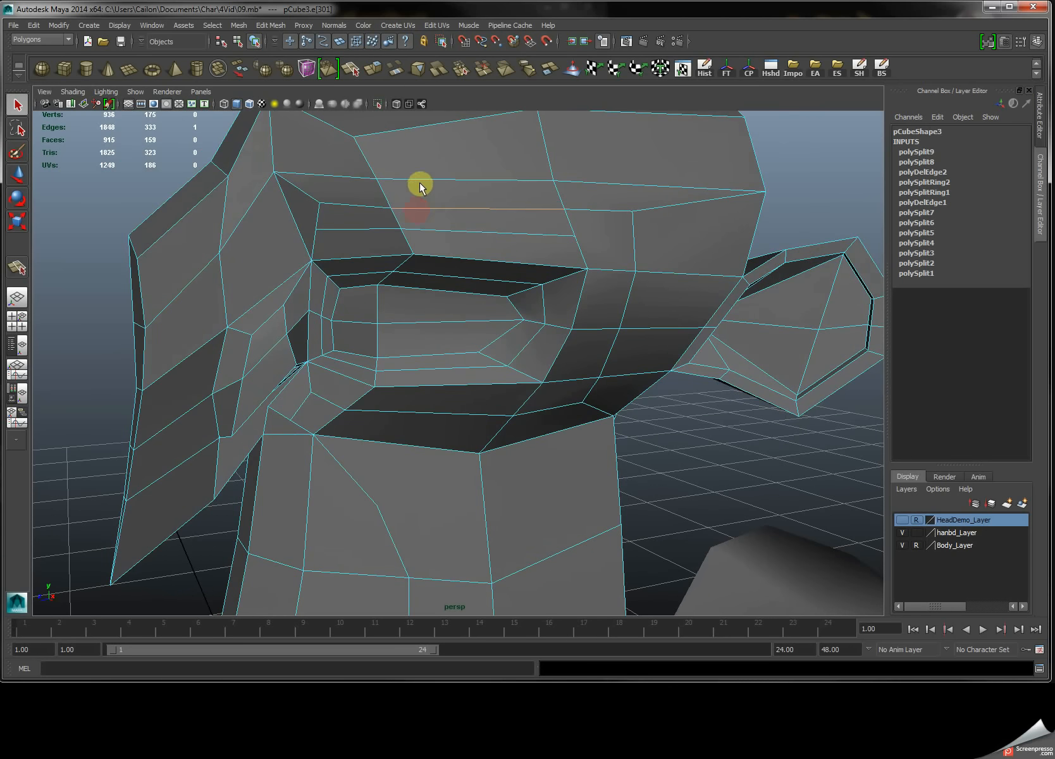
{"action": "key", "text": "w"}
{"action": "key", "text": "space"}
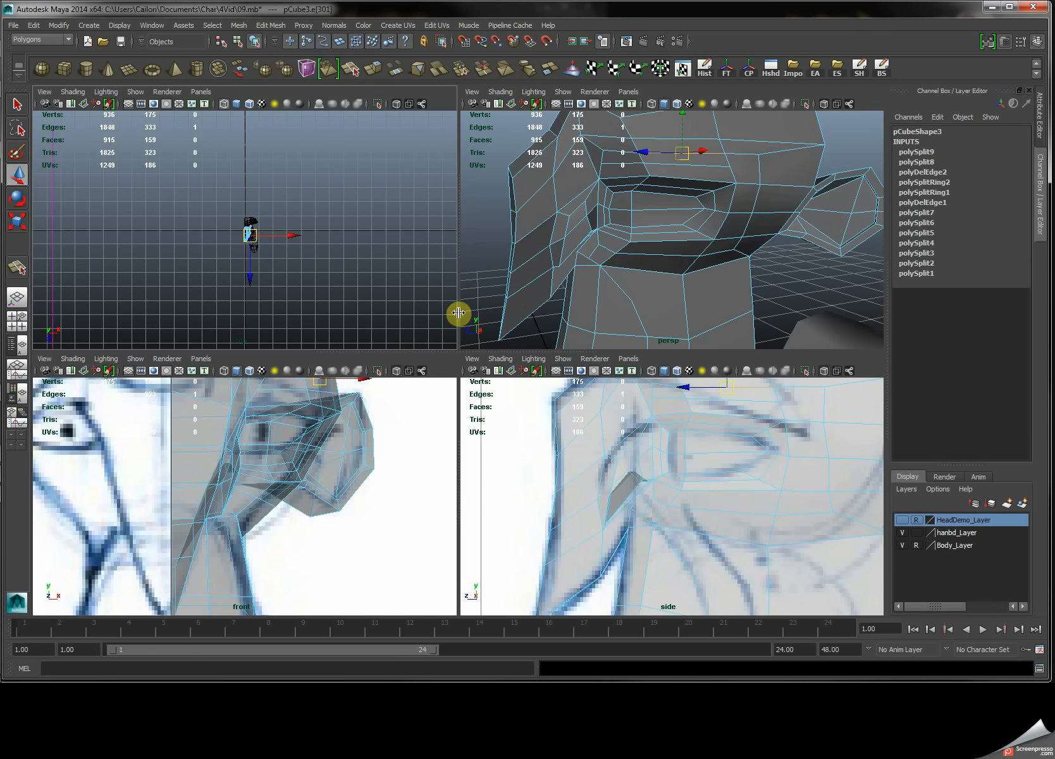
{"action": "left_click_drag", "start_coordinate": [460, 309], "coordinate": [31, 303]}
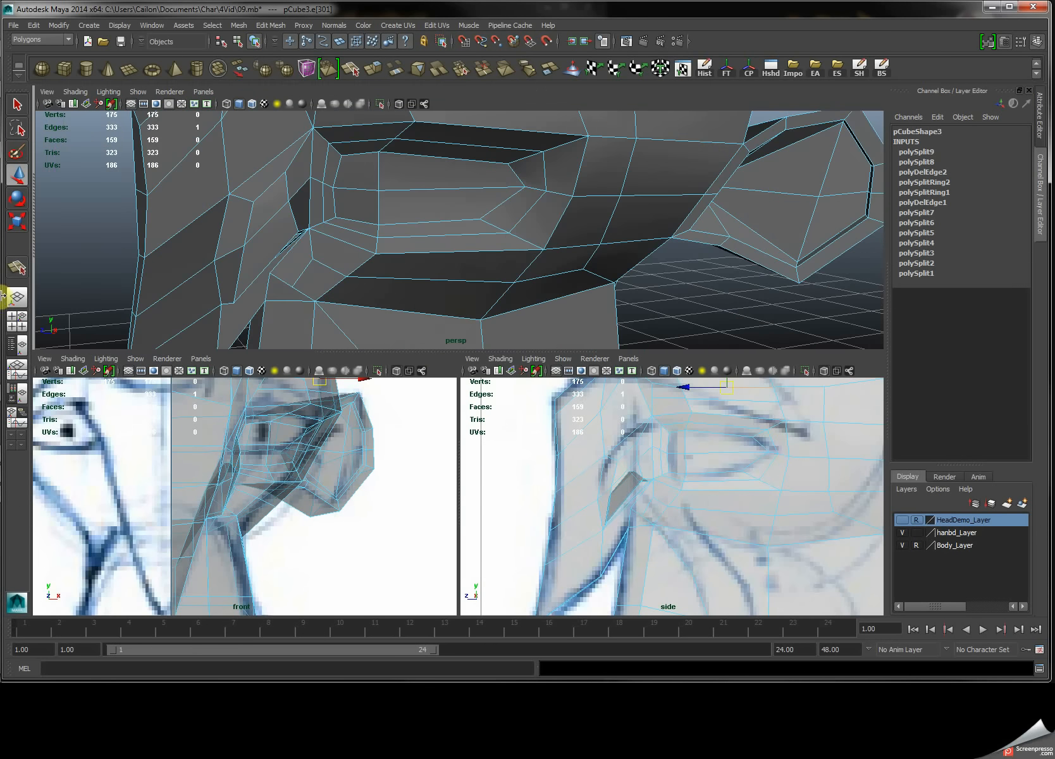
{"action": "left_click_drag", "start_coordinate": [430, 349], "coordinate": [430, 365]}
{"action": "middle_click_drag", "start_coordinate": [697, 291], "coordinate": [690, 264], "text": "alt"}
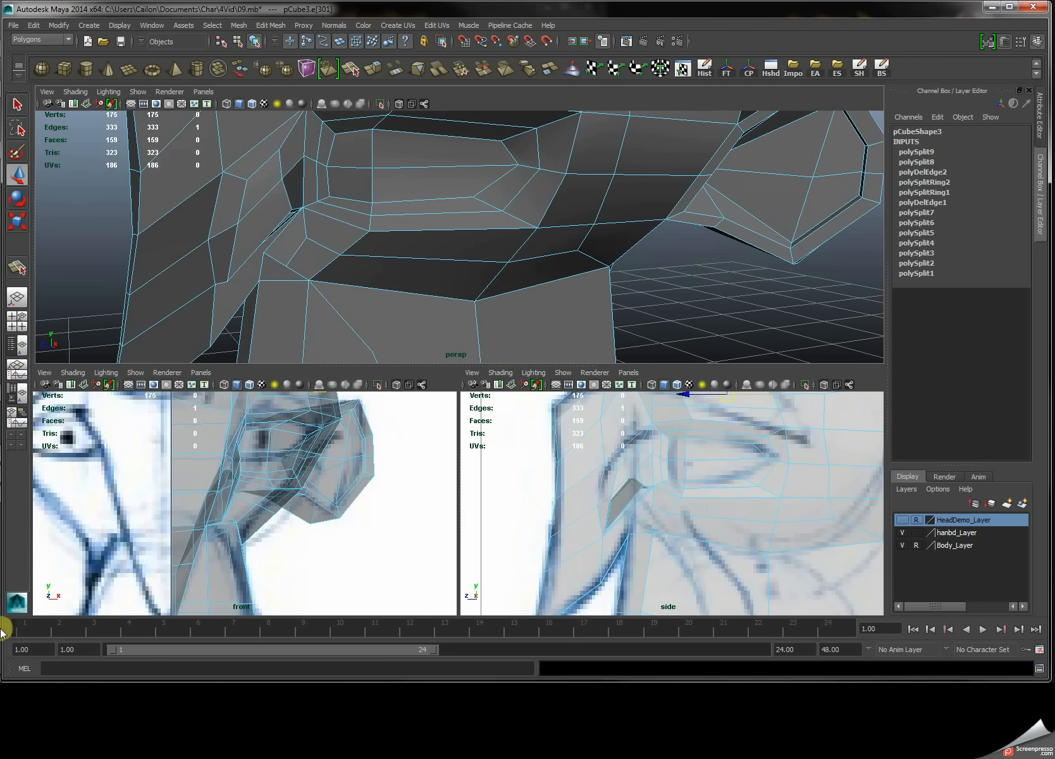
Hide the range slider and time slider, and give the front and side views more height.
{"action": "mouse_move", "coordinate": [39, 626]}
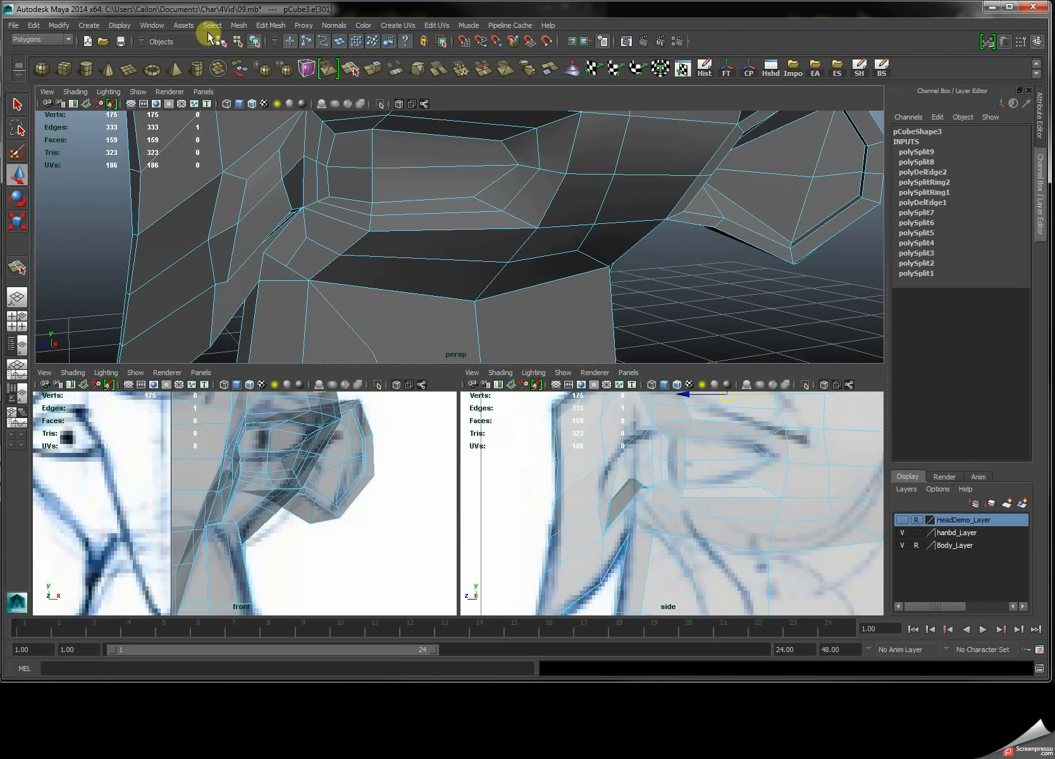
{"action": "left_click", "coordinate": [152, 26]}
{"action": "mouse_move", "coordinate": [181, 56]}
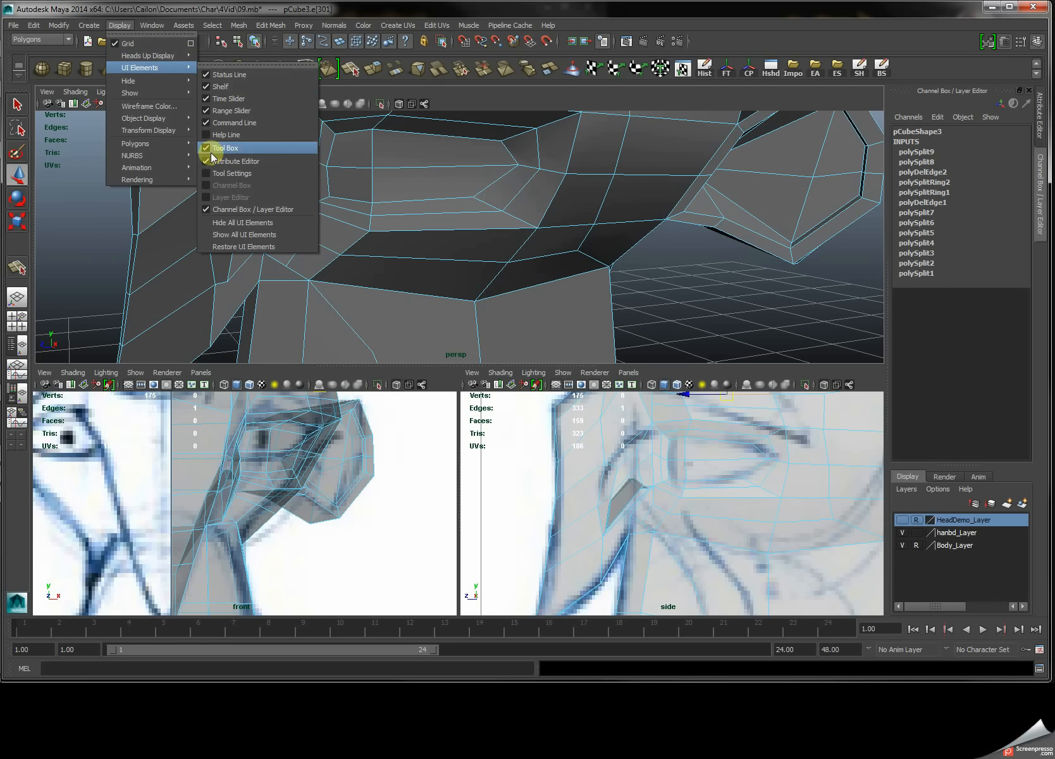
{"action": "left_click", "coordinate": [215, 111]}
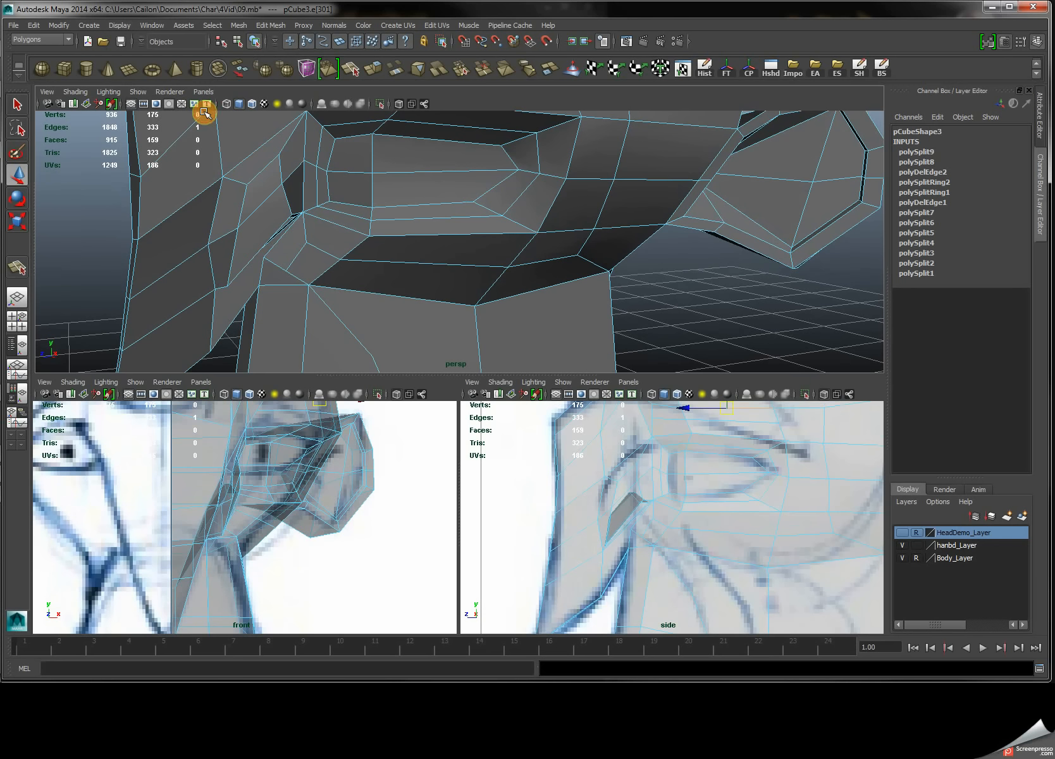
{"action": "left_click", "coordinate": [120, 26]}
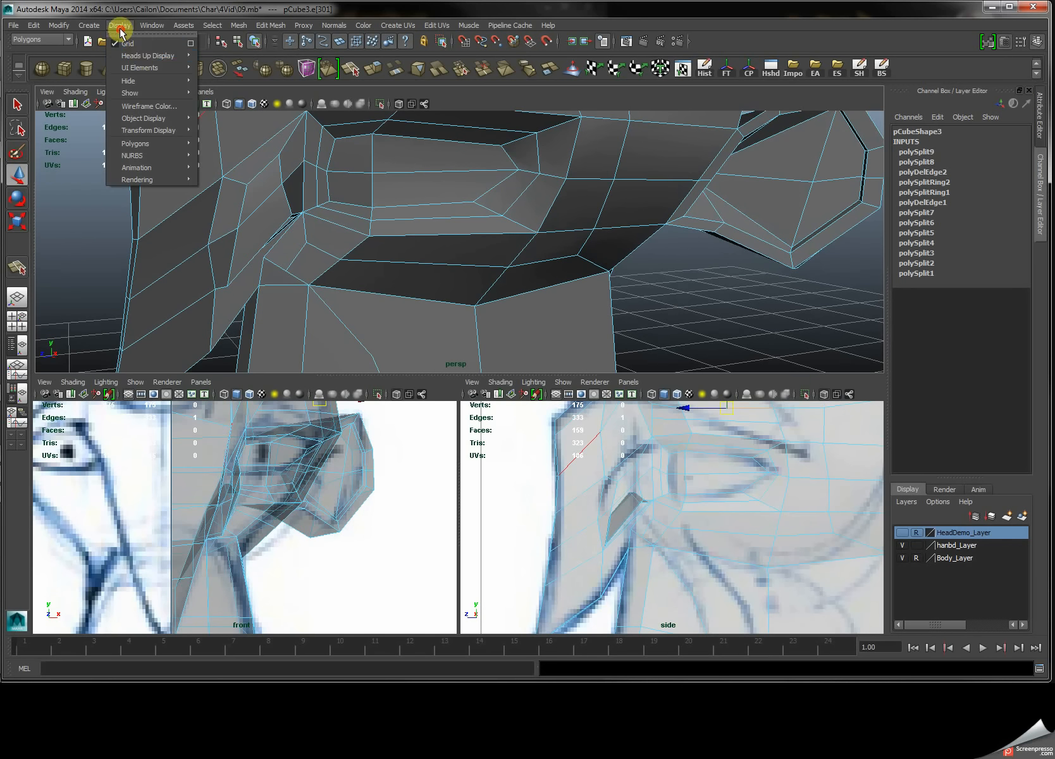
{"action": "mouse_move", "coordinate": [156, 59]}
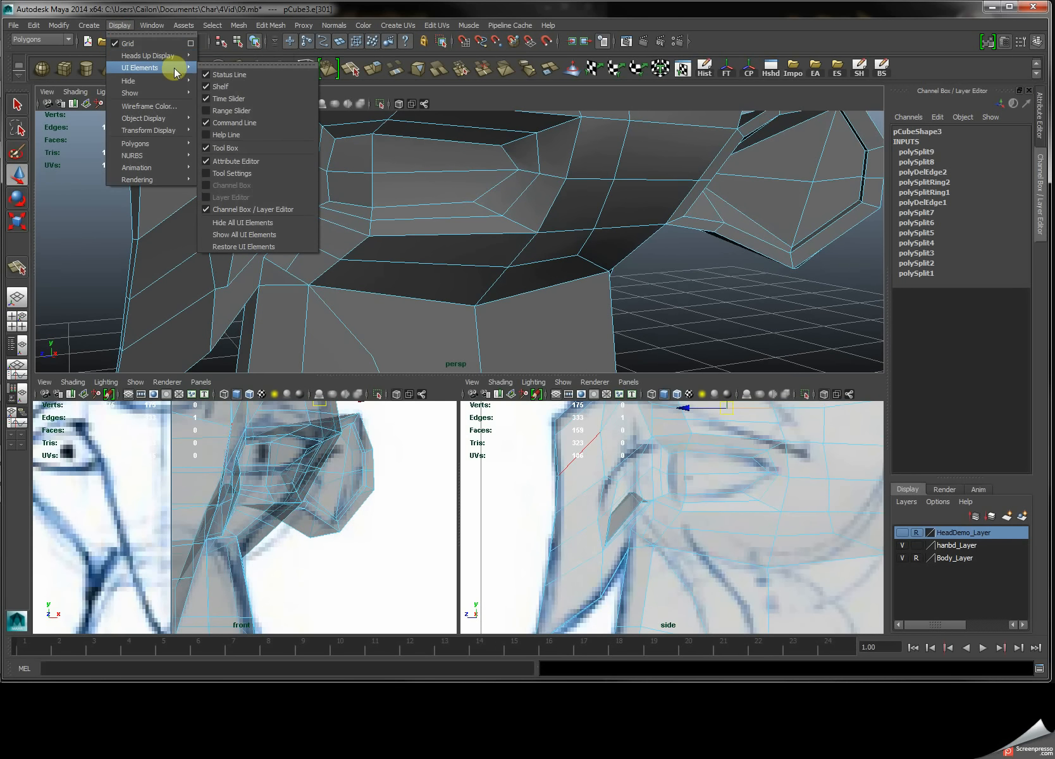
{"action": "left_click", "coordinate": [209, 103]}
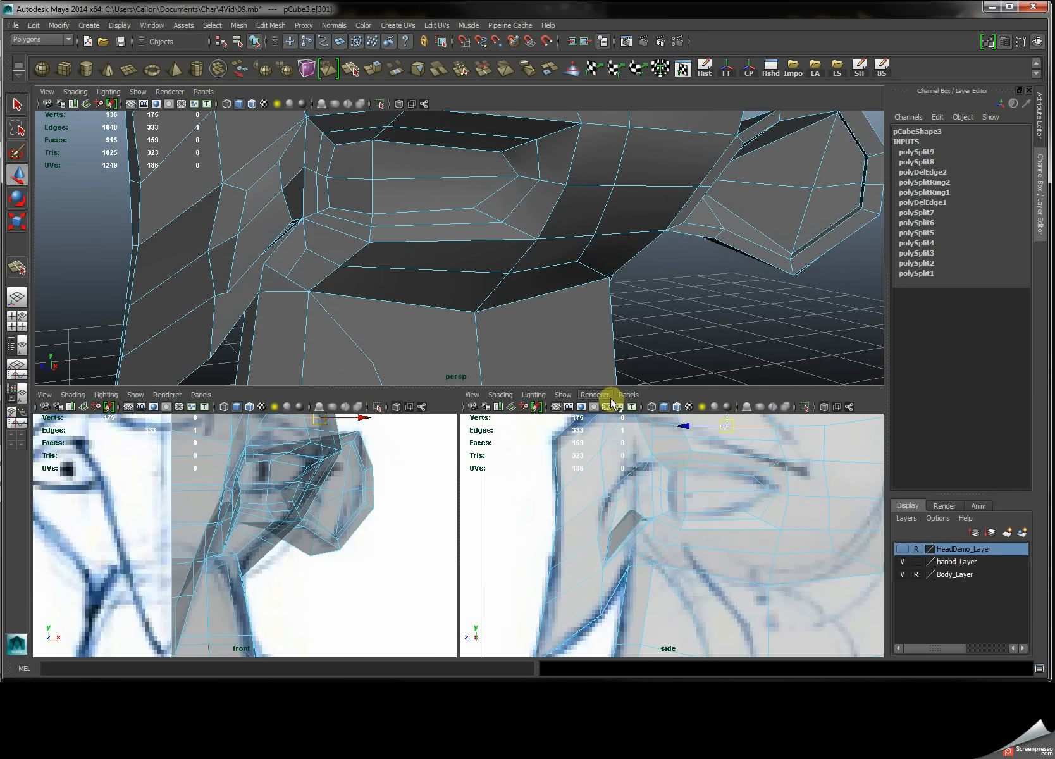
{"action": "left_click_drag", "start_coordinate": [608, 385], "coordinate": [600, 330]}
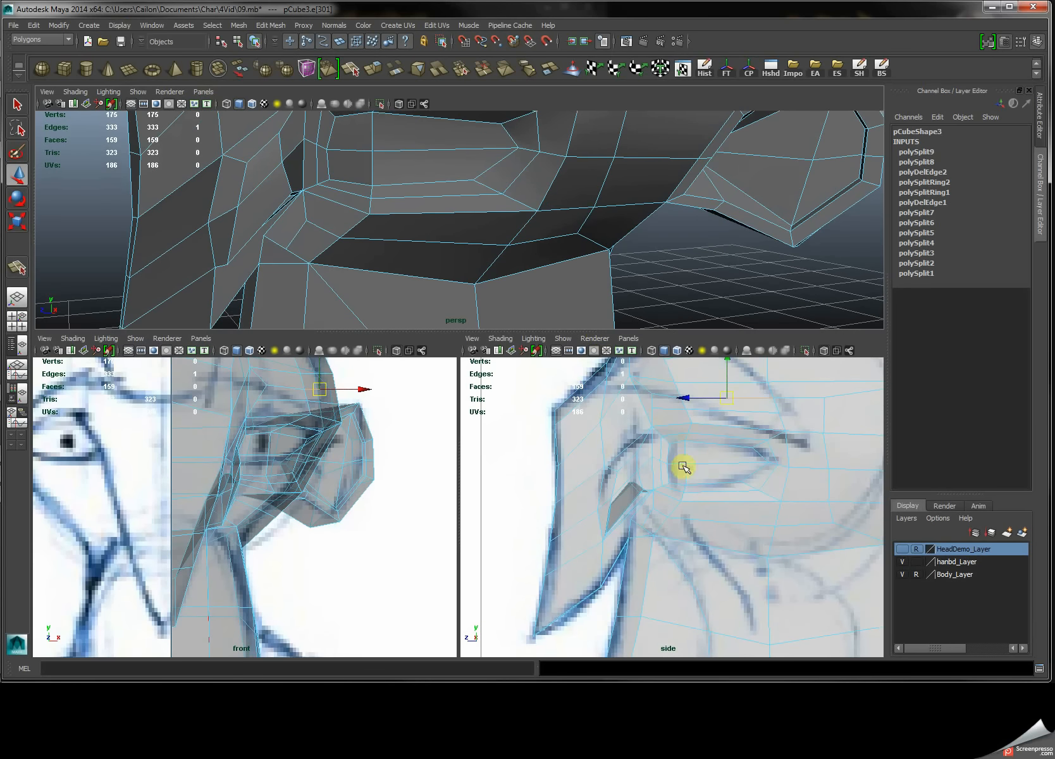
Raise the upper brow vertex slightly and pull the brow line's rear corner vertex back toward the ear in side view.
{"action": "right_click_drag", "start_coordinate": [722, 409], "coordinate": [671, 406]}
{"action": "middle_click_drag", "start_coordinate": [702, 420], "coordinate": [624, 457], "text": "alt"}
{"action": "right_click_drag", "start_coordinate": [612, 456], "coordinate": [639, 456], "text": "alt"}
{"action": "left_click_drag", "start_coordinate": [572, 389], "coordinate": [601, 430]}
{"action": "middle_click_drag", "start_coordinate": [591, 418], "coordinate": [591, 405]}
{"action": "left_click_drag", "start_coordinate": [686, 392], "coordinate": [714, 429]}
{"action": "middle_click_drag", "start_coordinate": [699, 418], "coordinate": [751, 432]}
{"action": "left_click", "coordinate": [762, 419]}
Adjust the cheek vertices behind and below the eye socket in side view to even out the edge spacing.
{"action": "left_click_drag", "start_coordinate": [755, 533], "coordinate": [778, 554]}
{"action": "middle_click_drag", "start_coordinate": [770, 547], "coordinate": [752, 547]}
{"action": "left_click_drag", "start_coordinate": [757, 484], "coordinate": [777, 502]}
{"action": "left_click", "coordinate": [712, 544]}
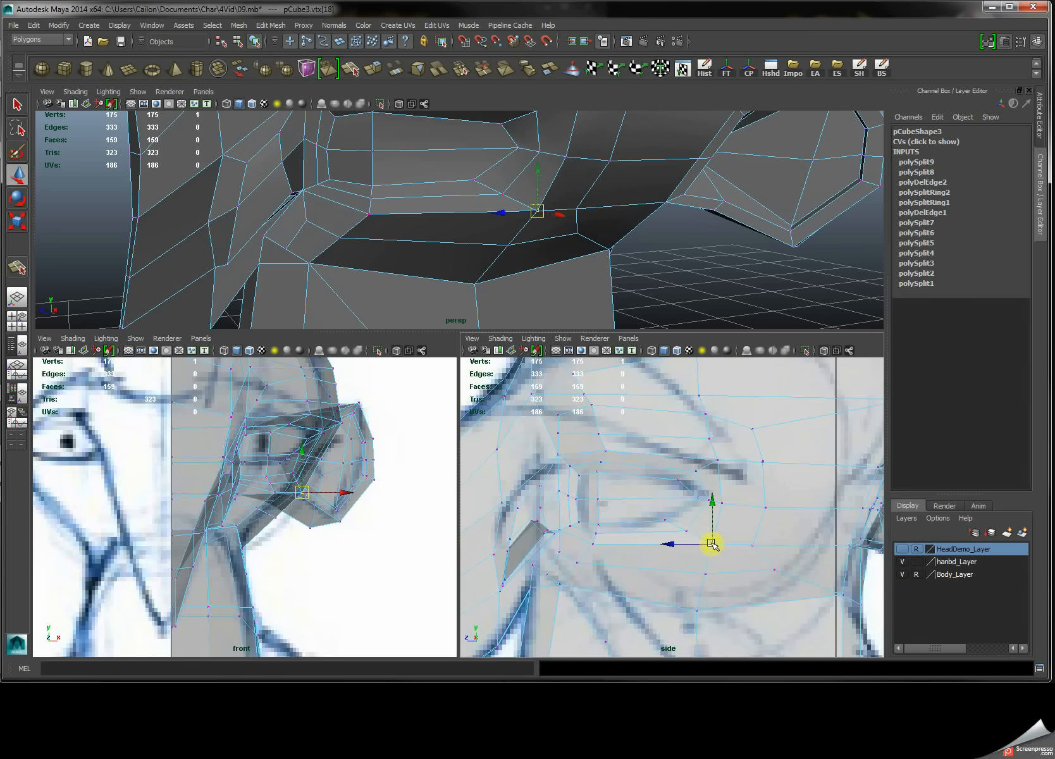
{"action": "middle_click_drag", "start_coordinate": [711, 554], "coordinate": [697, 494], "text": "alt"}
{"action": "mouse_move", "coordinate": [699, 493]}
{"action": "left_mouse_down"}
{"action": "mouse_move", "coordinate": [725, 516]}
{"action": "mouse_move", "coordinate": [713, 508]}
{"action": "left_mouse_up"}
{"action": "left_click_drag", "start_coordinate": [578, 482], "coordinate": [594, 501]}
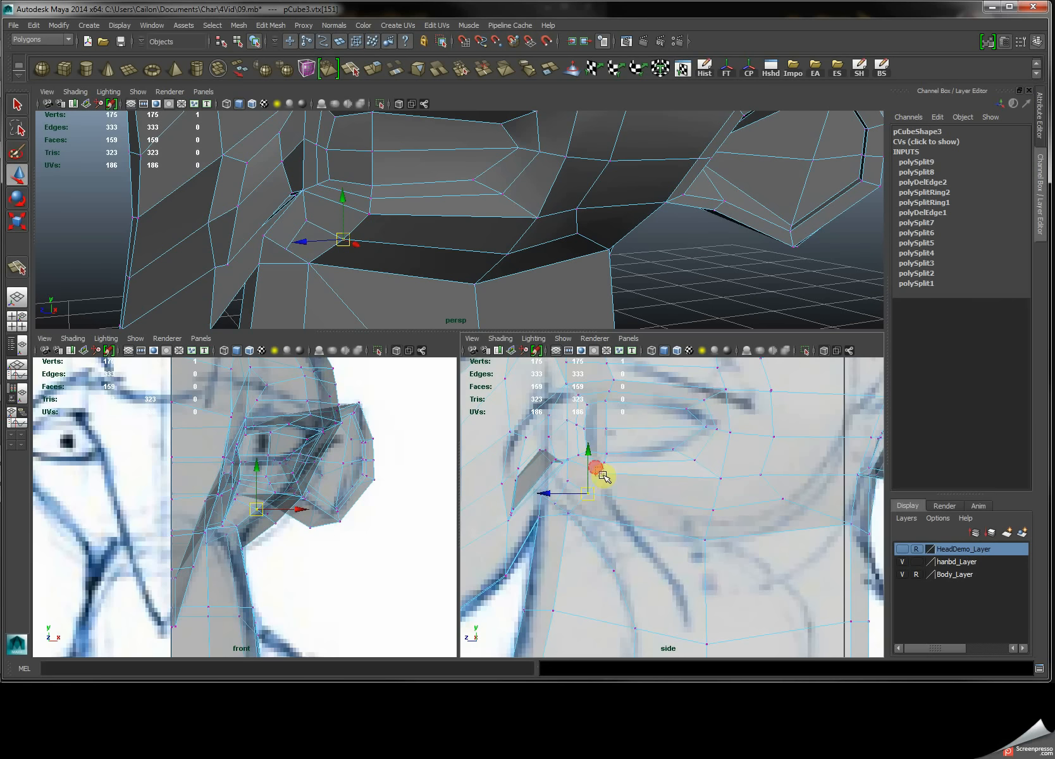
{"action": "left_click", "coordinate": [598, 470]}
Reposition the inner brow vertex above the eye's front corner, moving it outward from the face.
{"action": "left_click_drag", "start_coordinate": [325, 223], "coordinate": [343, 154], "text": "alt"}
{"action": "left_click", "coordinate": [348, 151]}
{"action": "middle_click_drag", "start_coordinate": [556, 404], "coordinate": [602, 481], "text": "alt"}
{"action": "left_click", "coordinate": [344, 150]}
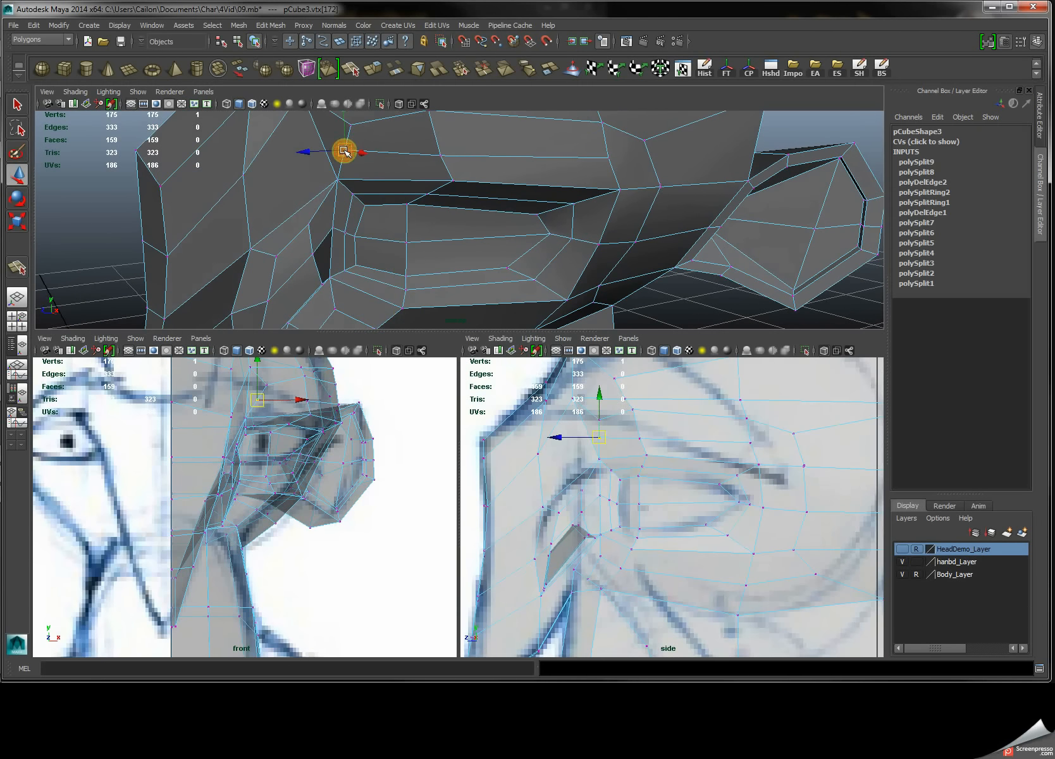
{"action": "left_click", "coordinate": [605, 420]}
{"action": "left_click_drag", "start_coordinate": [607, 419], "coordinate": [679, 447]}
{"action": "left_click_drag", "start_coordinate": [465, 278], "coordinate": [532, 238], "text": "alt"}
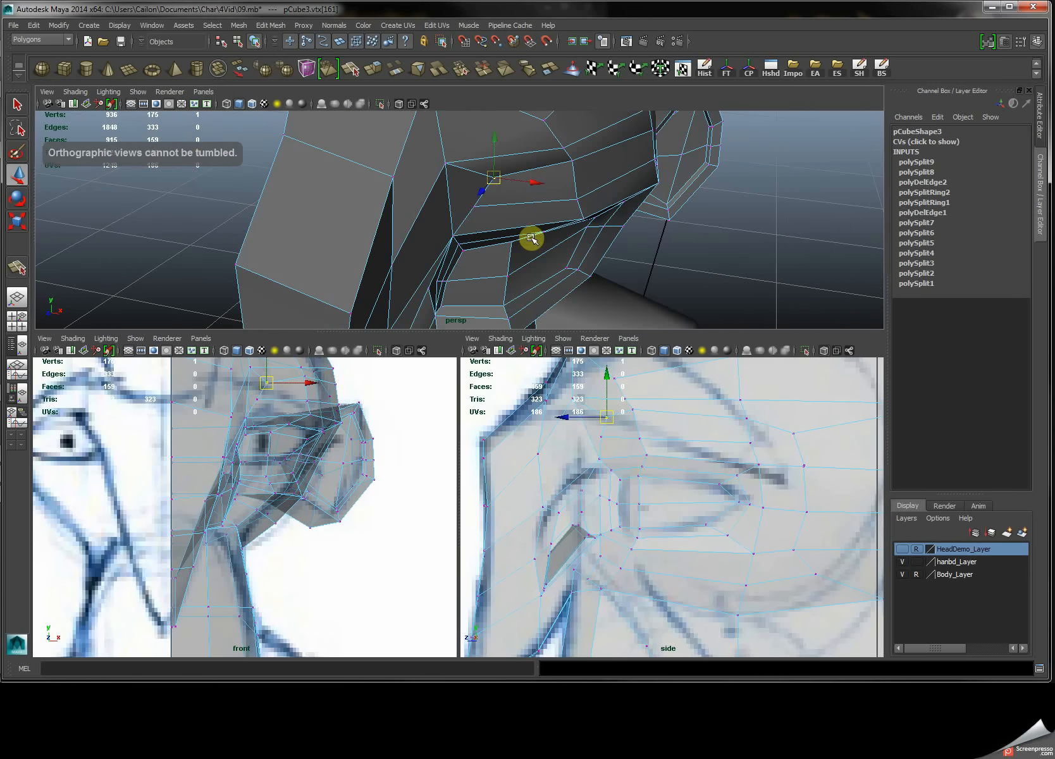
{"action": "left_click_drag", "start_coordinate": [539, 182], "coordinate": [467, 208], "text": "alt"}
{"action": "right_click_drag", "start_coordinate": [466, 208], "coordinate": [436, 252], "text": "alt"}
{"action": "left_click_drag", "start_coordinate": [436, 252], "coordinate": [388, 261], "text": "alt"}
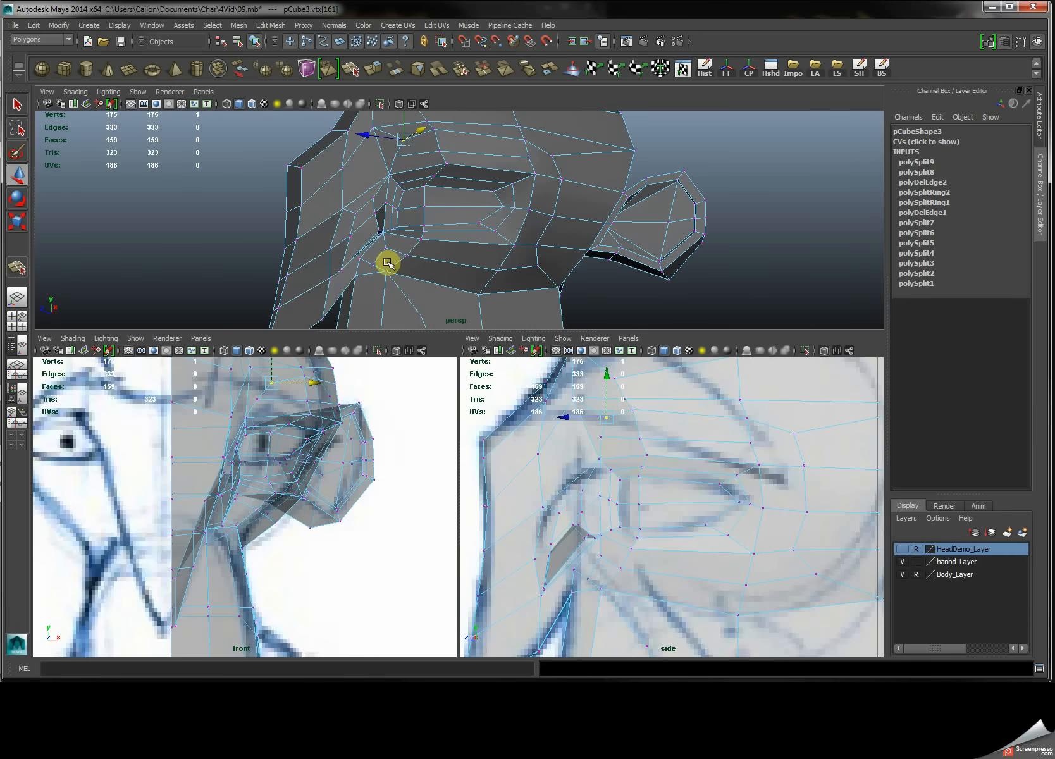
Insert an edge loop around the nostril where it meets the front of the eye socket.
{"action": "middle_click_drag", "start_coordinate": [373, 230], "coordinate": [410, 257], "text": "alt"}
{"action": "right_click_drag", "start_coordinate": [390, 247], "coordinate": [460, 262], "text": "alt"}
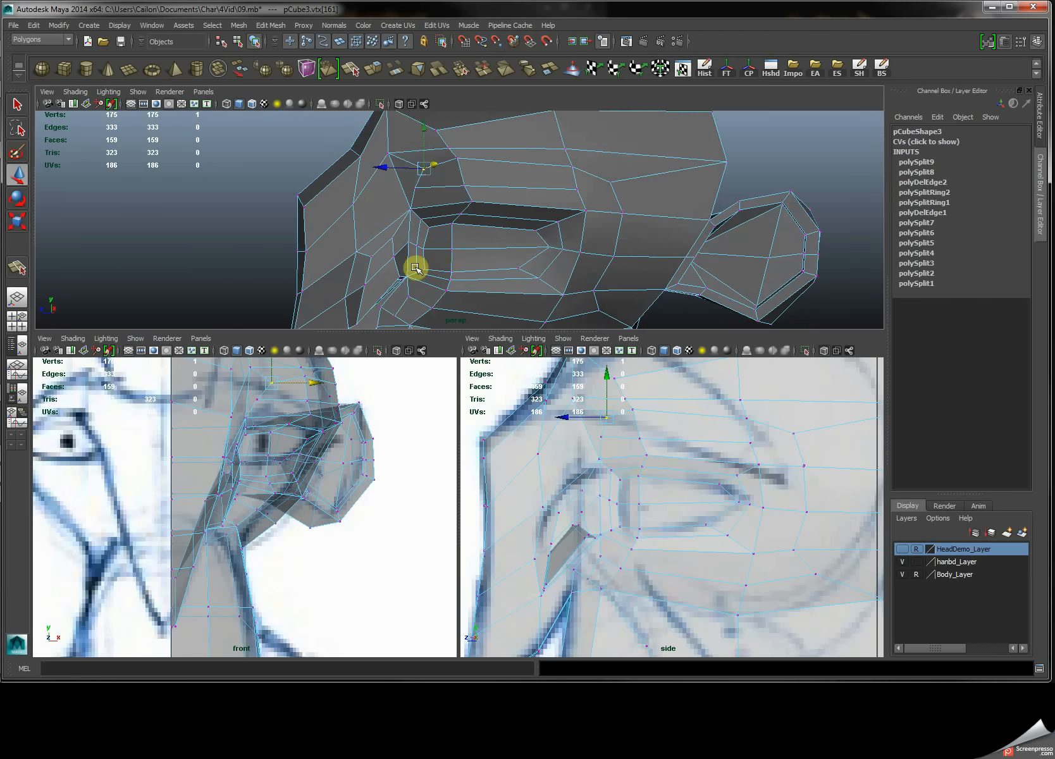
{"action": "middle_click_drag", "start_coordinate": [380, 271], "coordinate": [398, 233], "text": "alt"}
{"action": "right_click_drag", "start_coordinate": [370, 224], "coordinate": [417, 206], "text": "alt"}
{"action": "right_click_drag", "start_coordinate": [420, 206], "coordinate": [370, 207]}
{"action": "left_click", "coordinate": [417, 197]}
{"action": "left_click_drag", "start_coordinate": [378, 203], "coordinate": [547, 251]}
Move the lower rear cheek vertex forward in side view, toward the area below the eye.
{"action": "mouse_move", "coordinate": [549, 246]}
{"action": "right_mouse_down"}
{"action": "mouse_move", "coordinate": [556, 235]}
{"action": "mouse_move", "coordinate": [547, 240]}
{"action": "right_mouse_up"}
{"action": "left_click", "coordinate": [548, 239]}
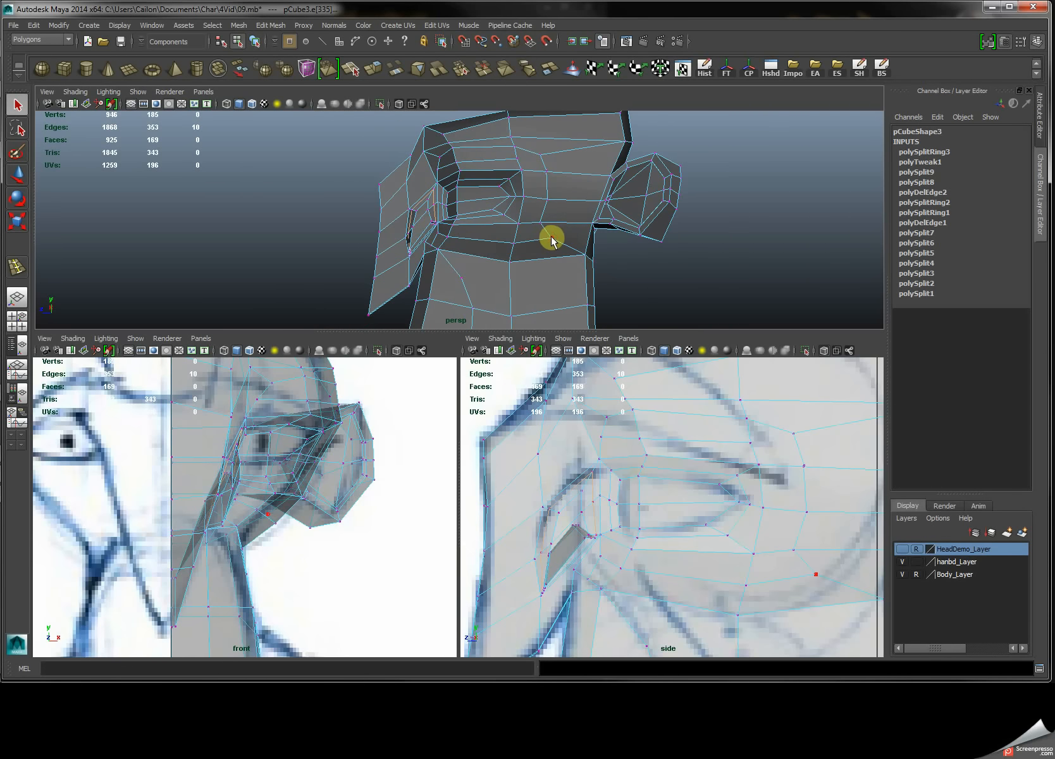
{"action": "key", "text": "w"}
{"action": "left_click_drag", "start_coordinate": [817, 575], "coordinate": [785, 578]}
{"action": "scroll", "coordinate": [443, 209], "scroll_direction": "up", "scroll_amount": 5}
{"action": "left_click_drag", "start_coordinate": [418, 202], "coordinate": [360, 188], "text": "alt"}
Delete the surplus edge loop running across the brow just above the eye socket, working in the full perspective view.
{"action": "key", "text": "space"}
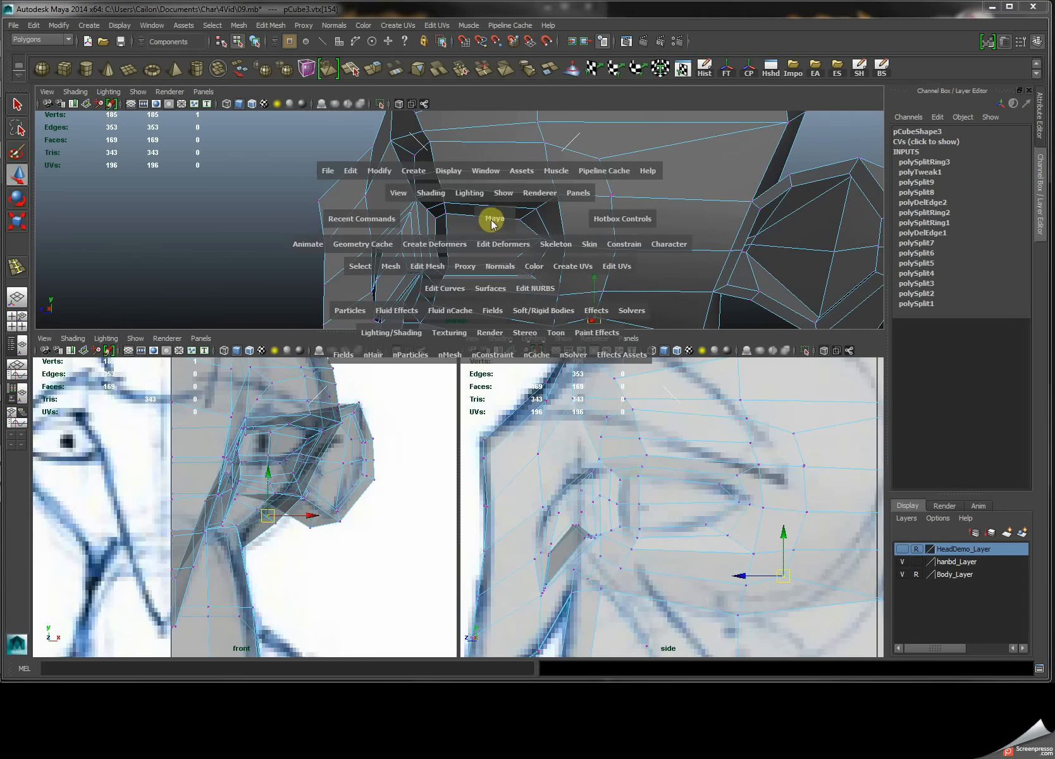
{"action": "middle_click_drag", "start_coordinate": [488, 219], "coordinate": [476, 167], "text": "alt"}
{"action": "key", "text": "F8"}
{"action": "right_click_drag", "start_coordinate": [634, 308], "coordinate": [566, 303], "text": "shift"}
{"action": "left_click_drag", "start_coordinate": [561, 313], "coordinate": [586, 309], "text": "alt"}
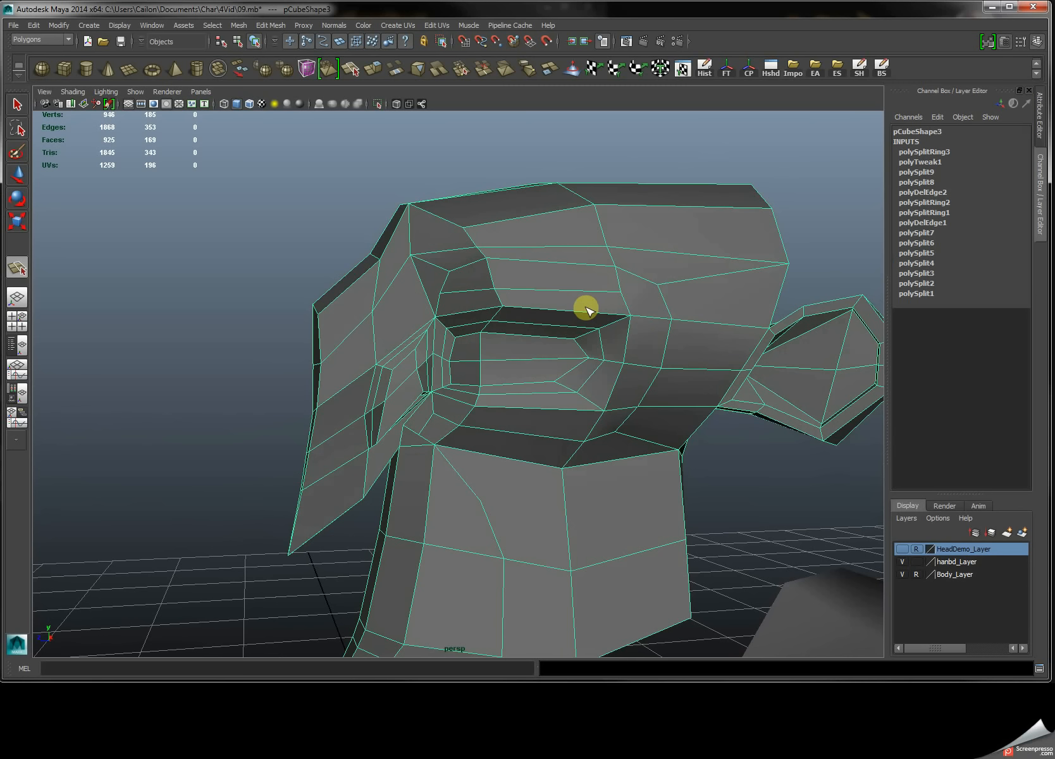
{"action": "key", "text": "q"}
{"action": "right_click_drag", "start_coordinate": [551, 291], "coordinate": [516, 295]}
{"action": "double_click", "coordinate": [557, 289]}
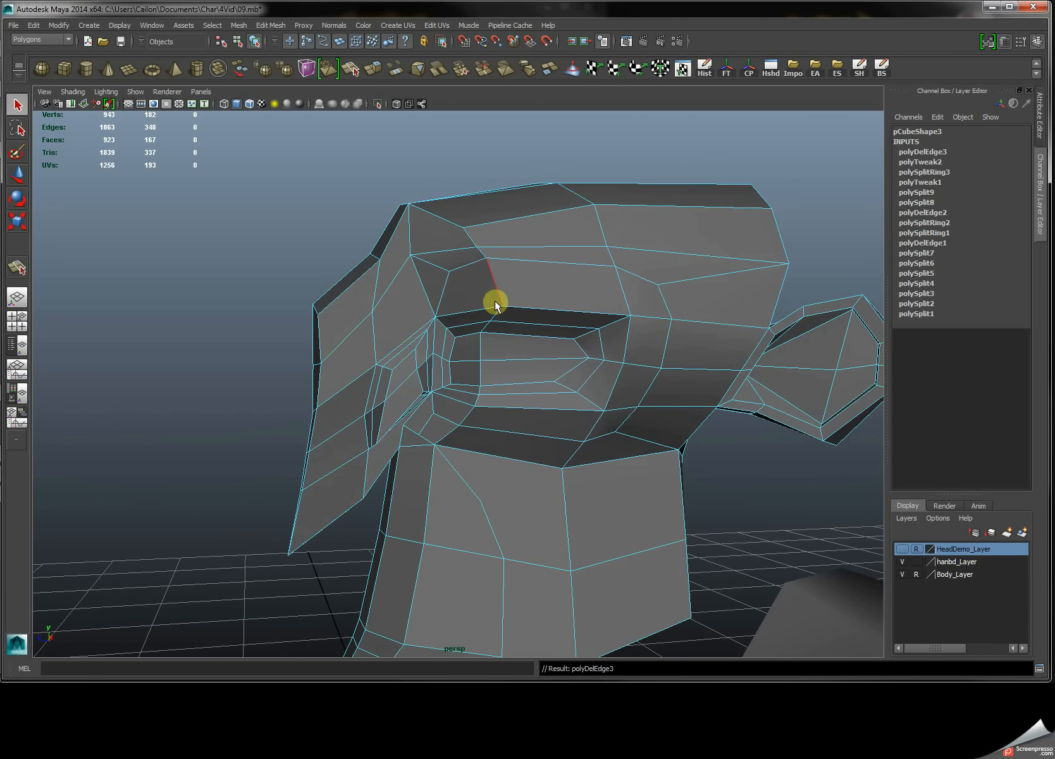
{"action": "mouse_move", "coordinate": [629, 294]}
{"action": "left_mouse_down", "text": "alt"}
{"action": "mouse_move", "coordinate": [603, 276]}
{"action": "mouse_move", "coordinate": [640, 273]}
{"action": "mouse_move", "coordinate": [623, 291]}
{"action": "left_mouse_up", "text": "alt"}
{"action": "mouse_move", "coordinate": [623, 291]}
{"action": "right_mouse_down", "text": "shift"}
{"action": "mouse_move", "coordinate": [601, 296]}
{"action": "mouse_move", "coordinate": [623, 293]}
{"action": "right_mouse_up", "text": "shift"}
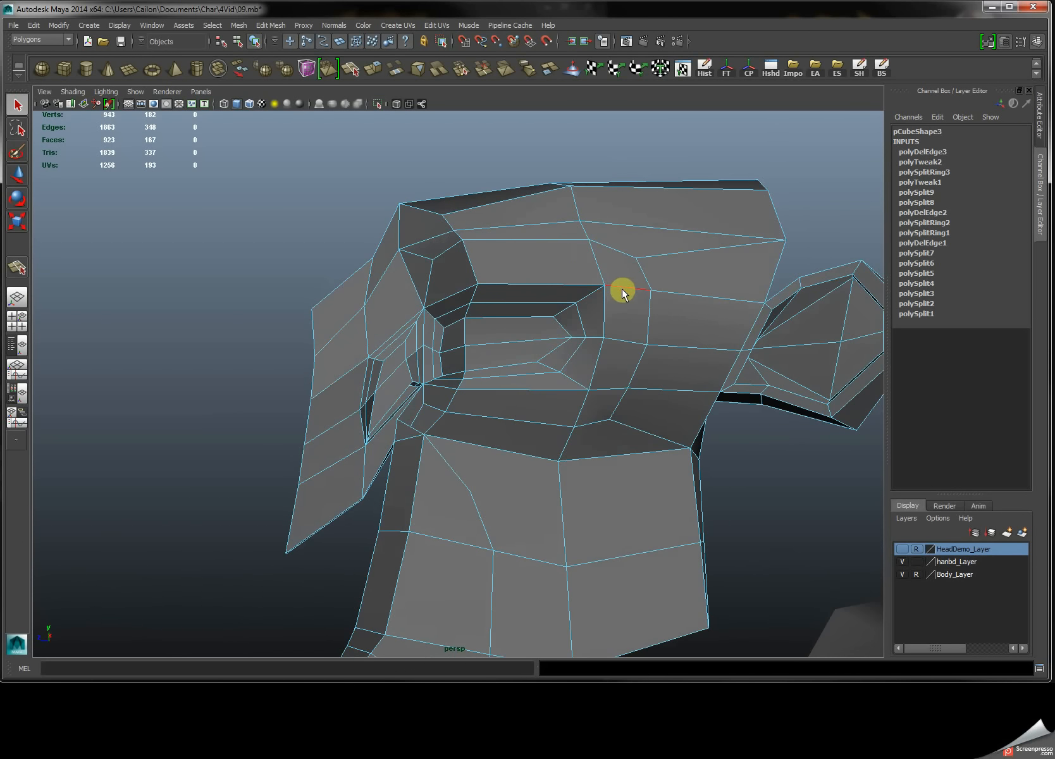
Split a new edge from the nostril's upper rim up across the inner brow toward the brow edge above the eye socket.
{"action": "left_click_drag", "start_coordinate": [619, 292], "coordinate": [671, 293], "text": "alt"}
{"action": "right_click_drag", "start_coordinate": [480, 284], "coordinate": [566, 292], "text": "alt"}
{"action": "mouse_move", "coordinate": [525, 277]}
{"action": "left_mouse_down", "text": "alt"}
{"action": "mouse_move", "coordinate": [481, 292]}
{"action": "mouse_move", "coordinate": [506, 284]}
{"action": "left_mouse_up", "text": "alt"}
{"action": "mouse_move", "coordinate": [521, 264]}
{"action": "right_mouse_down", "text": "shift"}
{"action": "mouse_move", "coordinate": [479, 268]}
{"action": "mouse_move", "coordinate": [523, 261]}
{"action": "right_mouse_up", "text": "shift"}
{"action": "right_click_drag", "start_coordinate": [522, 257], "coordinate": [555, 244]}
{"action": "left_click", "coordinate": [554, 243]}
{"action": "right_click_drag", "start_coordinate": [555, 239], "coordinate": [555, 242], "text": "shift"}
{"action": "key", "text": "Return"}
Adjust the newly cut geometry between the nostril and the inner brow, checking it against the front and side sketches.
{"action": "left_click_drag", "start_coordinate": [506, 354], "coordinate": [633, 354], "text": "alt"}
{"action": "key", "text": "space"}
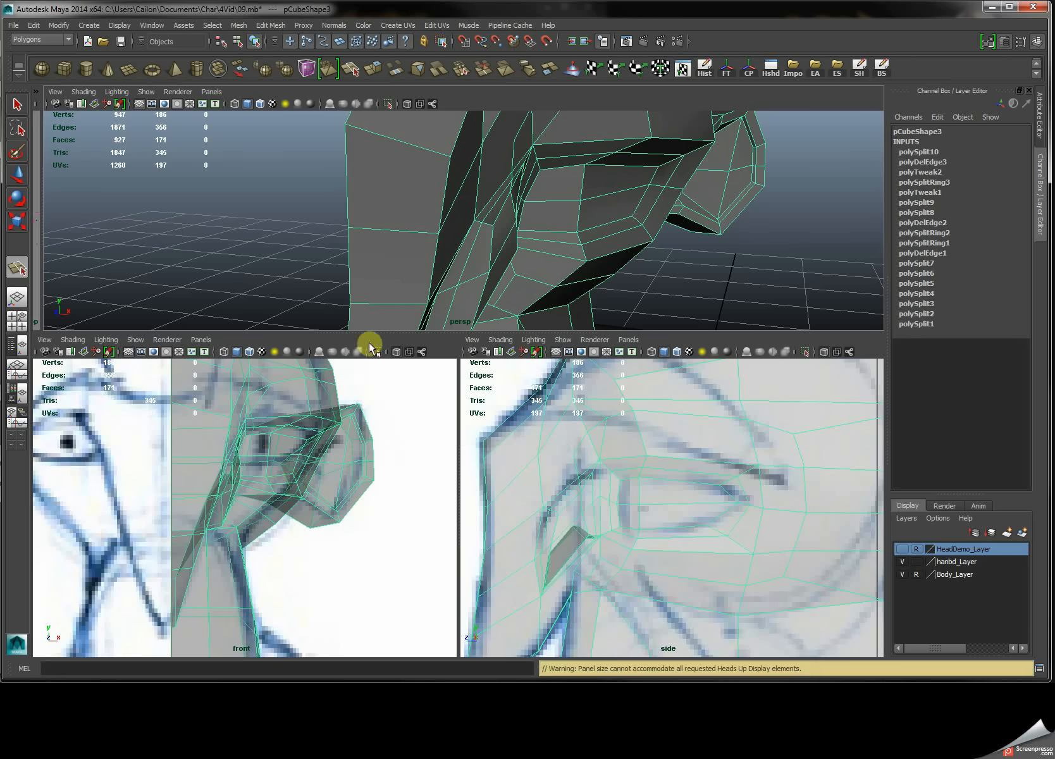
{"action": "key", "text": "w"}
{"action": "left_click_drag", "start_coordinate": [504, 158], "coordinate": [462, 149], "text": "alt"}
{"action": "right_click_drag", "start_coordinate": [462, 149], "coordinate": [464, 169]}
{"action": "left_click", "coordinate": [464, 170]}
{"action": "left_click_drag", "start_coordinate": [475, 183], "coordinate": [379, 267], "text": "alt"}
{"action": "key", "text": "space"}
Split an edge from the new vertex above the nostril across to the neighbouring vertex on the nose side.
{"action": "right_click_drag", "start_coordinate": [375, 268], "coordinate": [575, 279], "text": "alt"}
{"action": "right_click_drag", "start_coordinate": [504, 278], "coordinate": [541, 261]}
{"action": "right_click", "coordinate": [541, 263], "text": "shift"}
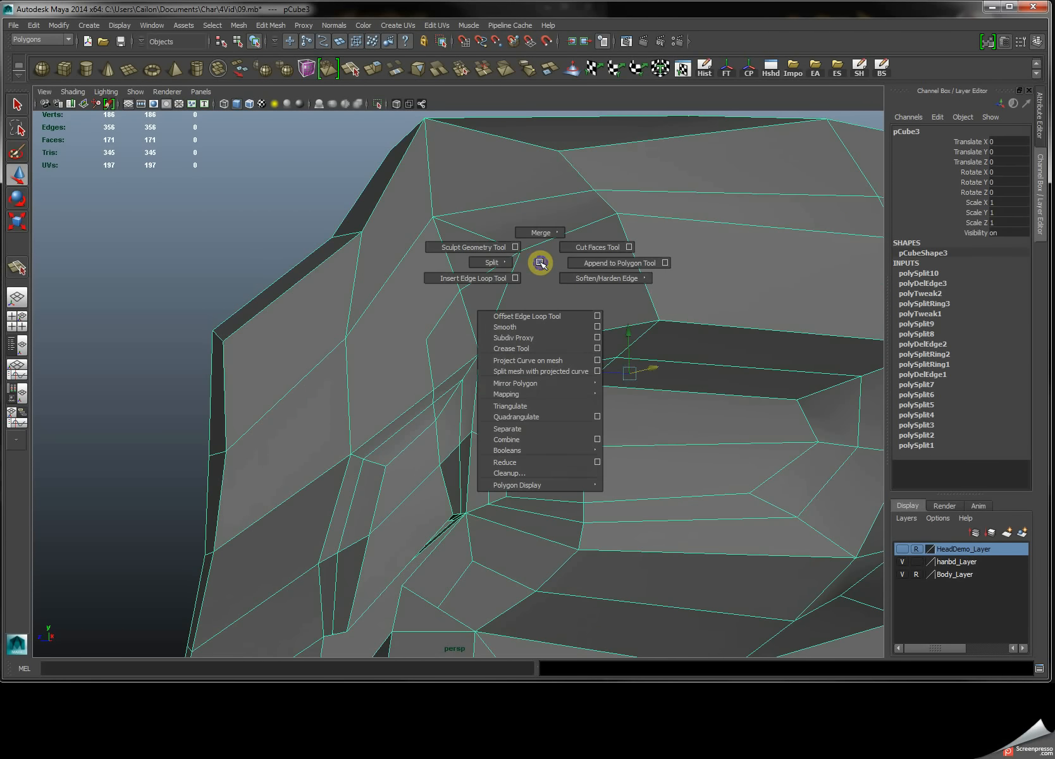
{"action": "mouse_move", "coordinate": [492, 261]}
{"action": "left_click", "coordinate": [543, 259]}
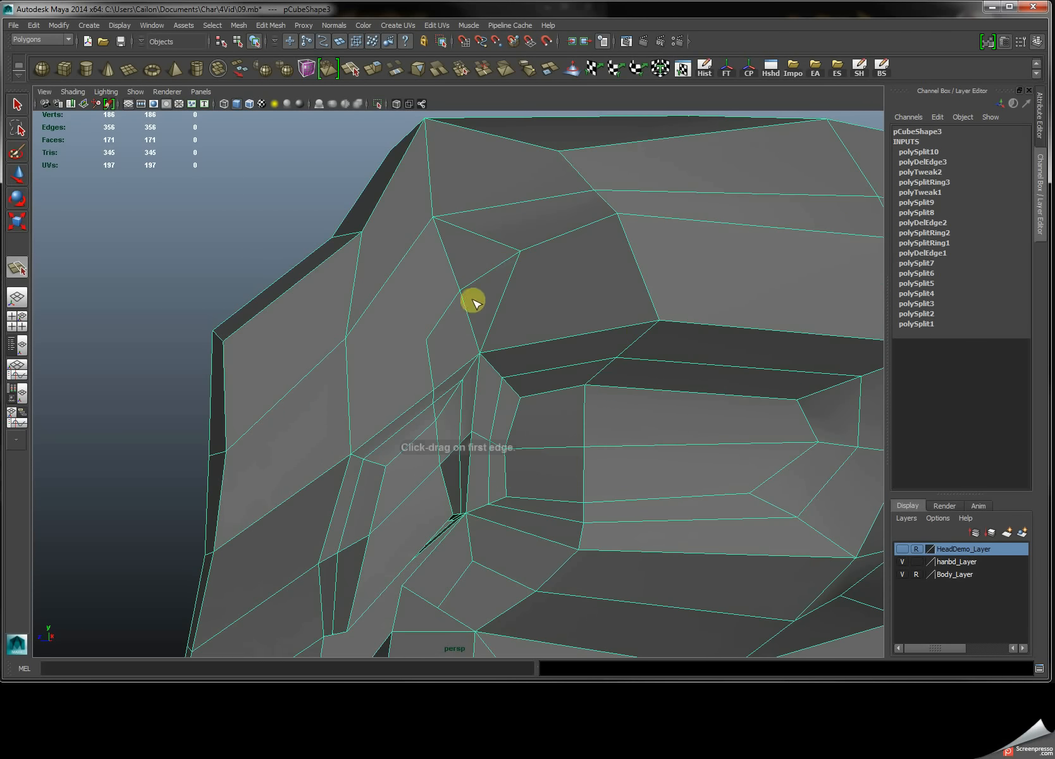
{"action": "left_click_drag", "start_coordinate": [436, 324], "coordinate": [411, 357]}
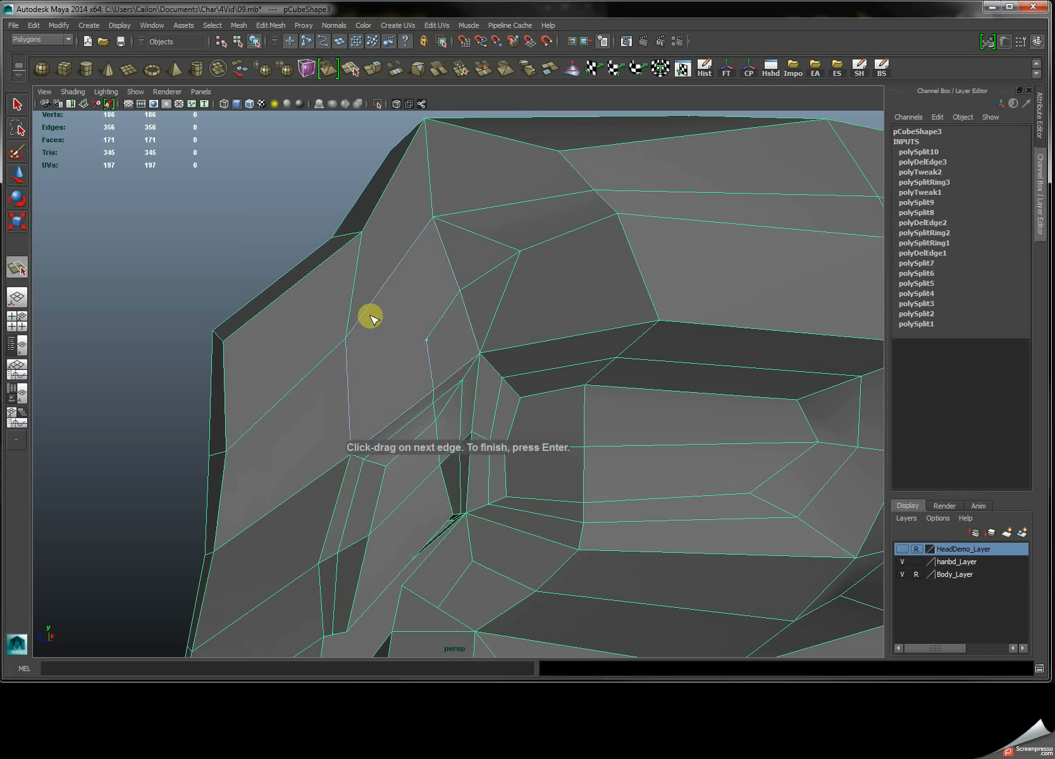
{"action": "left_click_drag", "start_coordinate": [364, 315], "coordinate": [392, 356]}
{"action": "key", "text": "Return"}
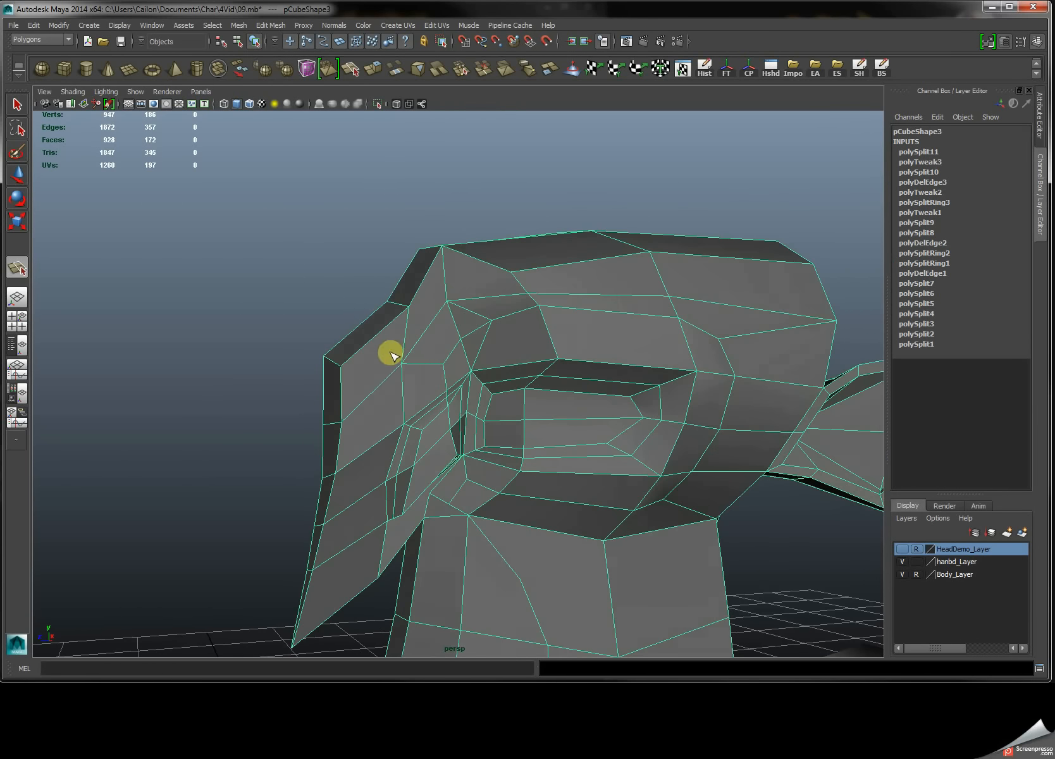
Move the short inner brow edge just above the eye socket's front corner slightly downward.
{"action": "left_click_drag", "start_coordinate": [351, 401], "coordinate": [498, 365], "text": "alt"}
{"action": "key", "text": "w"}
{"action": "key", "text": "F10"}
{"action": "left_click", "coordinate": [499, 288]}
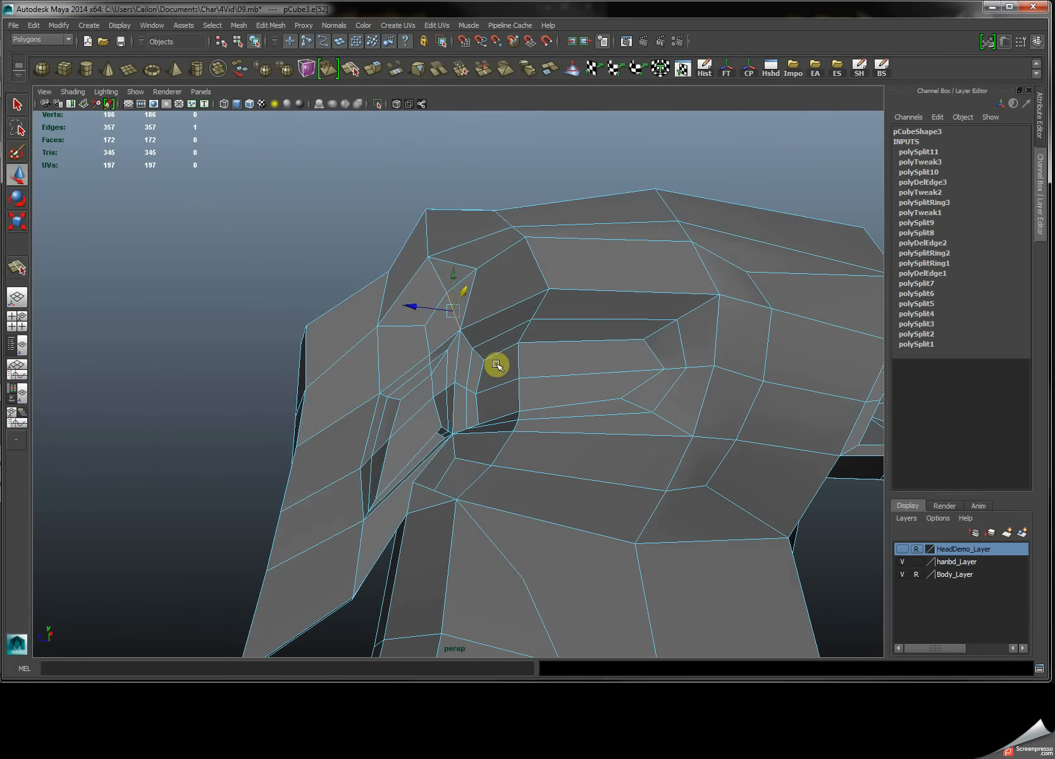
{"action": "mouse_move", "coordinate": [454, 278]}
{"action": "left_mouse_down"}
{"action": "mouse_move", "coordinate": [452, 269]}
{"action": "mouse_move", "coordinate": [452, 290]}
{"action": "left_mouse_up"}
Select the inner brow vertex and examine the shape of the brow around it from the front and above.
{"action": "left_click_drag", "start_coordinate": [452, 290], "coordinate": [592, 359], "text": "alt"}
{"action": "right_click_drag", "start_coordinate": [590, 358], "coordinate": [568, 348]}
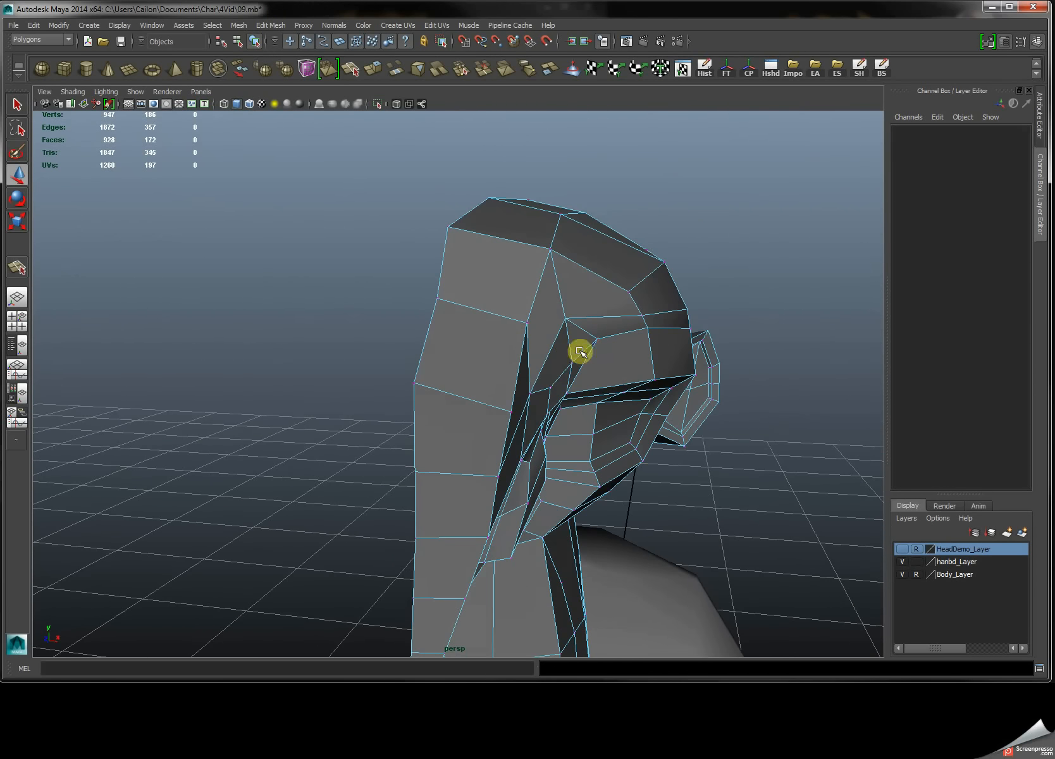
{"action": "left_click_drag", "start_coordinate": [605, 358], "coordinate": [597, 354], "text": "alt"}
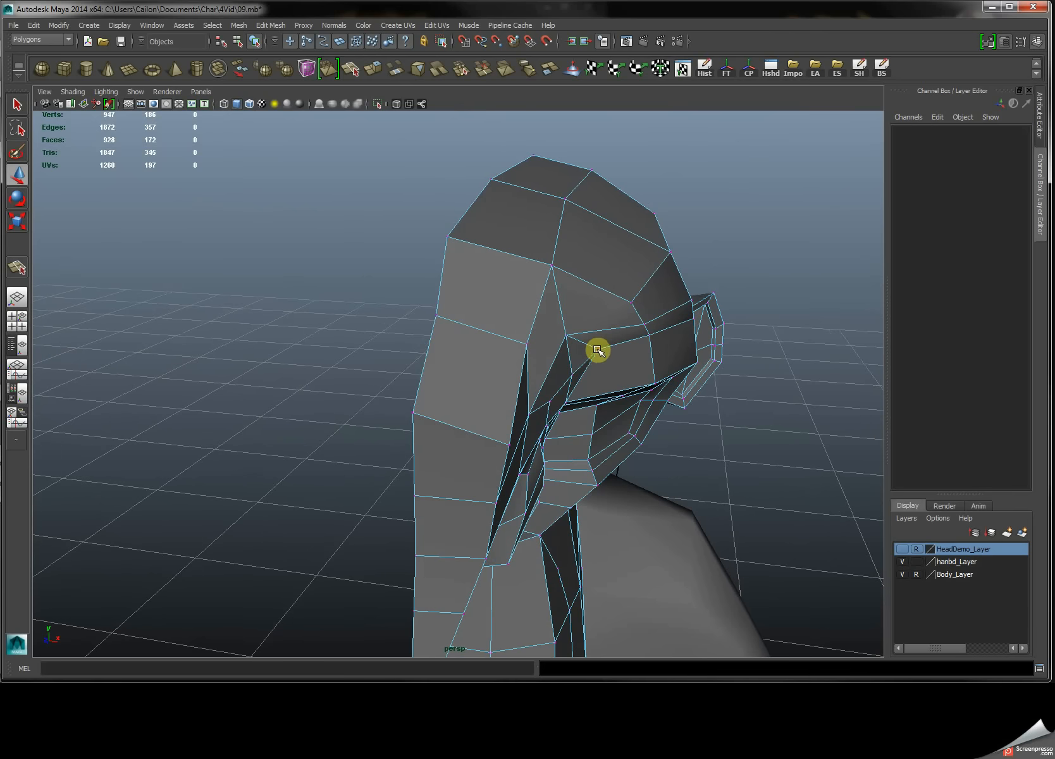
{"action": "left_click", "coordinate": [598, 350]}
{"action": "left_click_drag", "start_coordinate": [605, 400], "coordinate": [600, 431], "text": "alt"}
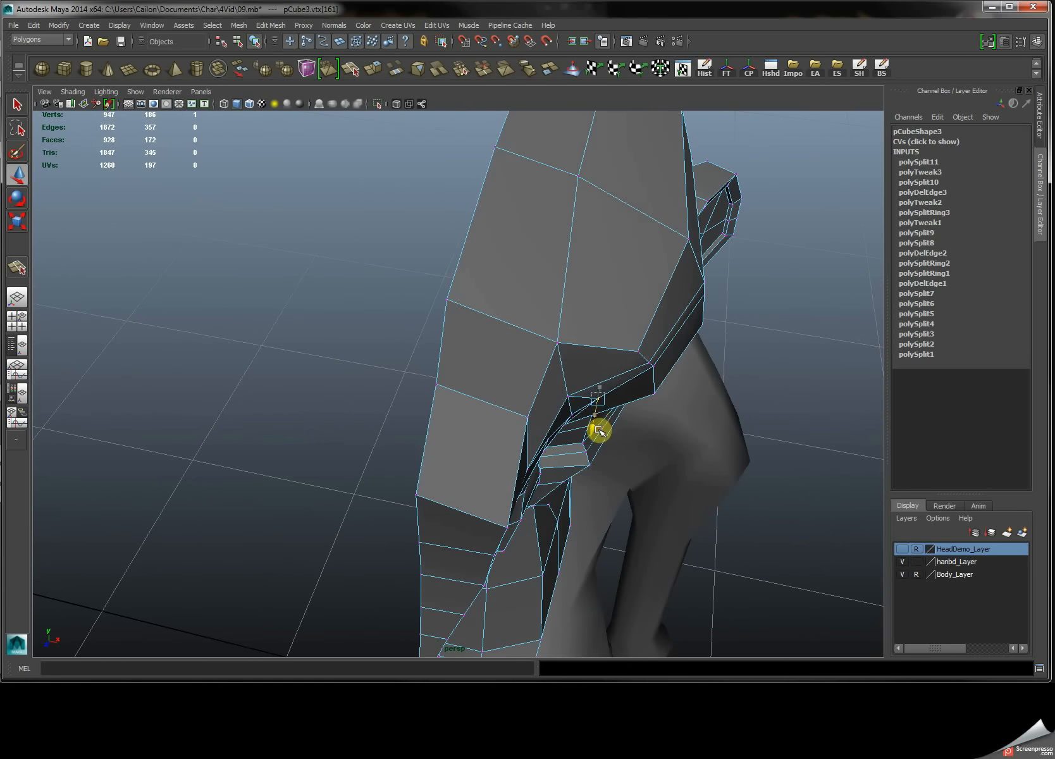
{"action": "left_click_drag", "start_coordinate": [641, 476], "coordinate": [511, 381], "text": "alt"}
Delete the surplus edges meeting at the inner brow vertex above the eye socket's front corner.
{"action": "right_click_drag", "start_coordinate": [524, 358], "coordinate": [523, 324]}
{"action": "left_click", "coordinate": [521, 350]}
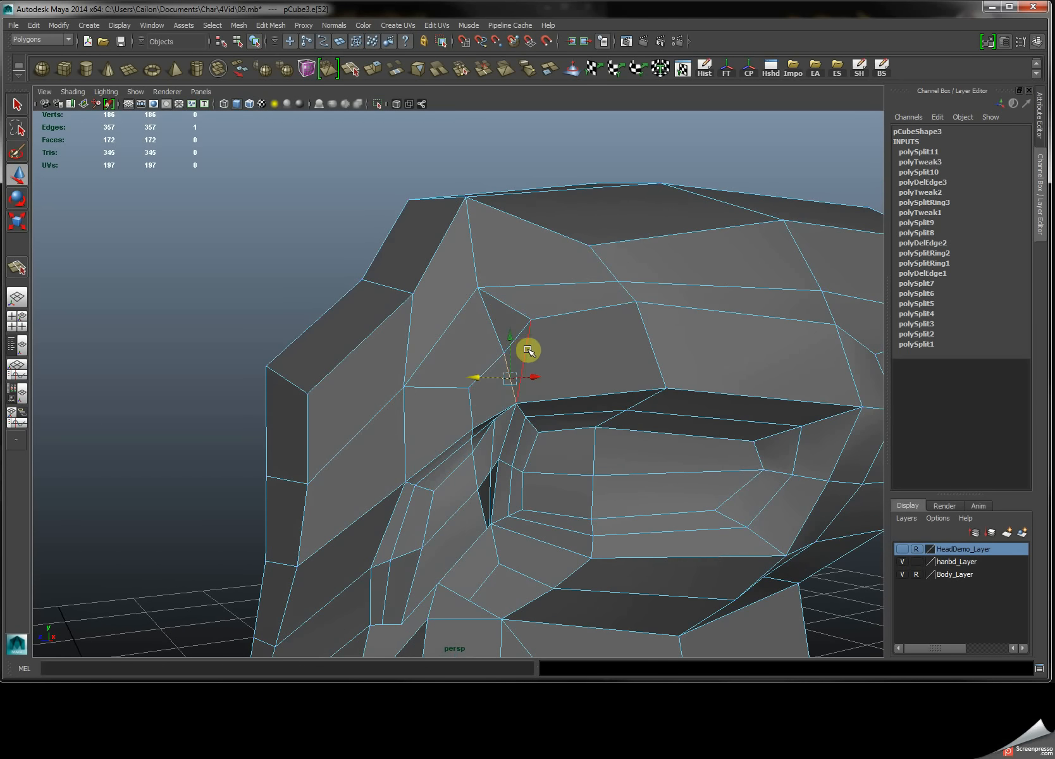
{"action": "left_click", "coordinate": [513, 326]}
{"action": "left_click", "coordinate": [596, 285], "text": "shift"}
{"action": "right_click_drag", "start_coordinate": [597, 284], "coordinate": [544, 302], "text": "shift"}
{"action": "left_click_drag", "start_coordinate": [600, 356], "coordinate": [548, 423], "text": "alt"}
{"action": "right_click_drag", "start_coordinate": [522, 445], "coordinate": [489, 398]}
{"action": "mouse_move", "coordinate": [512, 428]}
{"action": "left_mouse_down", "text": "alt"}
{"action": "mouse_move", "coordinate": [565, 489]}
{"action": "mouse_move", "coordinate": [640, 416]}
{"action": "mouse_move", "coordinate": [614, 427]}
{"action": "mouse_move", "coordinate": [523, 414]}
{"action": "mouse_move", "coordinate": [441, 422]}
{"action": "mouse_move", "coordinate": [424, 403]}
{"action": "mouse_move", "coordinate": [469, 419]}
{"action": "mouse_move", "coordinate": [504, 417]}
{"action": "left_mouse_up", "text": "alt"}
{"action": "left_click", "coordinate": [559, 473]}
{"action": "left_click_drag", "start_coordinate": [696, 482], "coordinate": [669, 330], "text": "alt"}
{"action": "right_click_drag", "start_coordinate": [669, 328], "coordinate": [661, 306]}
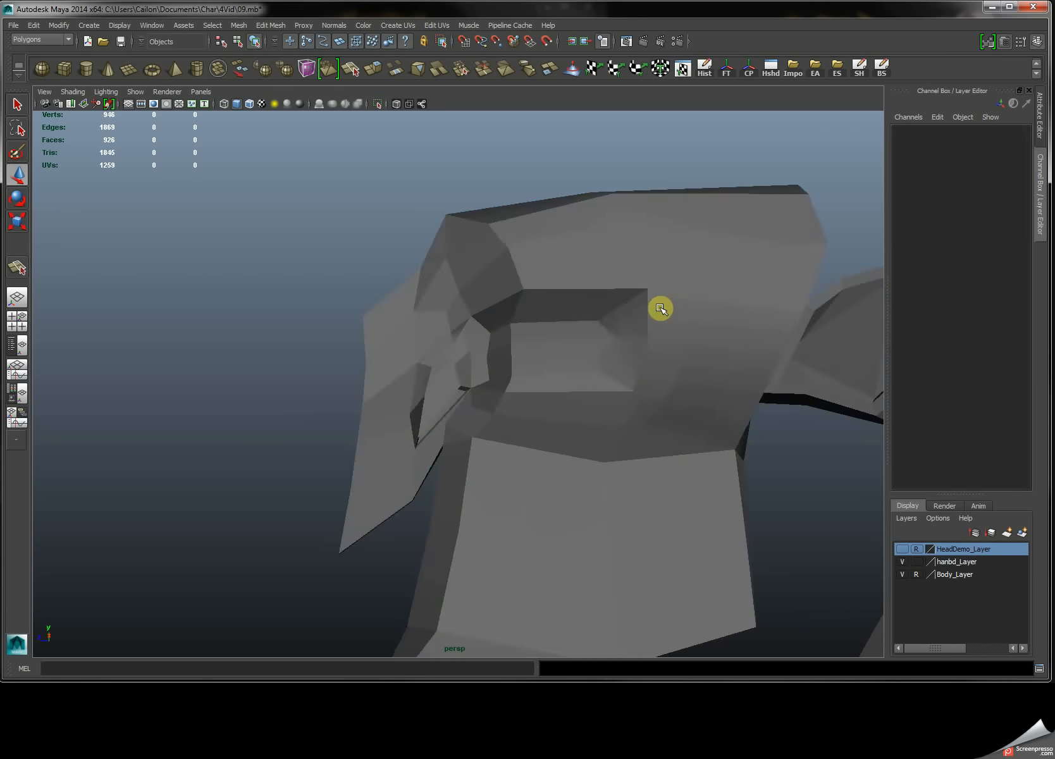
Try to insert an edge loop around the eye socket, starting just behind its upper rear corner.
{"action": "left_click", "coordinate": [661, 306]}
{"action": "right_click", "coordinate": [659, 308], "text": "shift"}
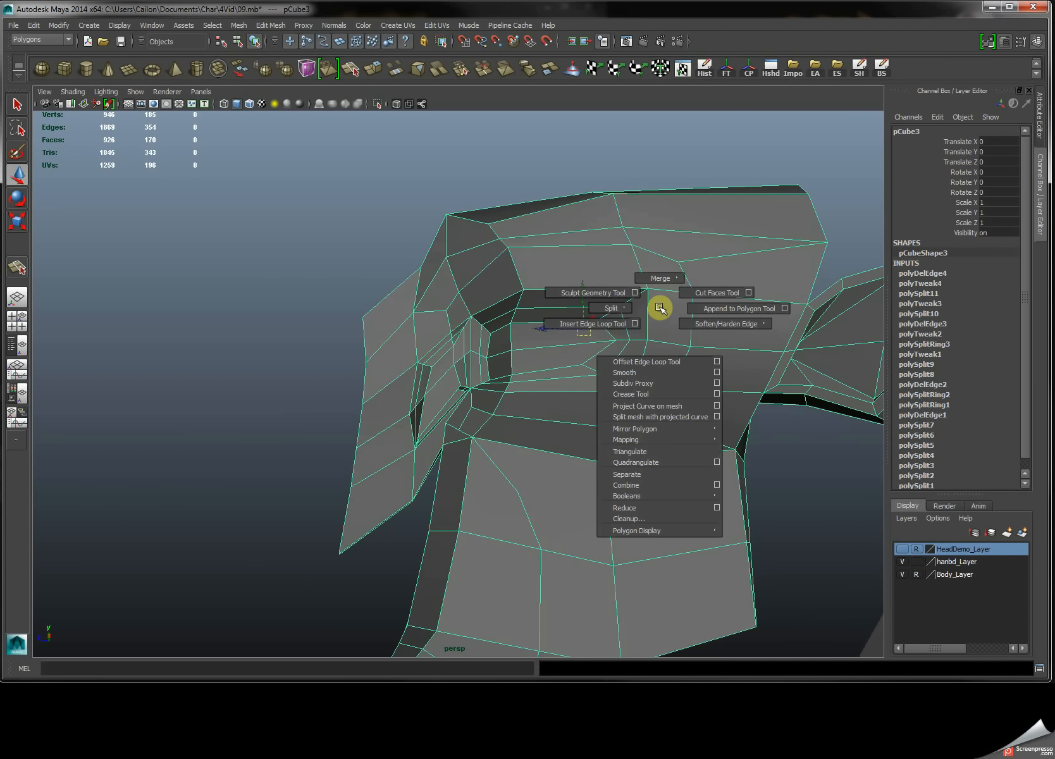
{"action": "left_click", "coordinate": [585, 324]}
{"action": "left_click_drag", "start_coordinate": [680, 288], "coordinate": [666, 292]}
{"action": "mouse_move", "coordinate": [649, 389]}
{"action": "left_mouse_down", "text": "alt"}
{"action": "mouse_move", "coordinate": [615, 393]}
{"action": "mouse_move", "coordinate": [612, 383]}
{"action": "mouse_move", "coordinate": [648, 379]}
{"action": "mouse_move", "coordinate": [648, 398]}
{"action": "left_mouse_up", "text": "alt"}
{"action": "right_click_drag", "start_coordinate": [647, 398], "coordinate": [702, 382]}
{"action": "left_click", "coordinate": [647, 440]}
{"action": "scroll", "coordinate": [623, 443], "scroll_direction": "down", "scroll_amount": 5}
{"action": "left_click_drag", "start_coordinate": [626, 443], "coordinate": [607, 451], "text": "alt"}
{"action": "right_click_drag", "start_coordinate": [426, 369], "coordinate": [566, 374], "text": "alt"}
{"action": "left_click_drag", "start_coordinate": [553, 354], "coordinate": [506, 370], "text": "alt"}
{"action": "right_click_drag", "start_coordinate": [468, 366], "coordinate": [518, 361], "text": "alt"}
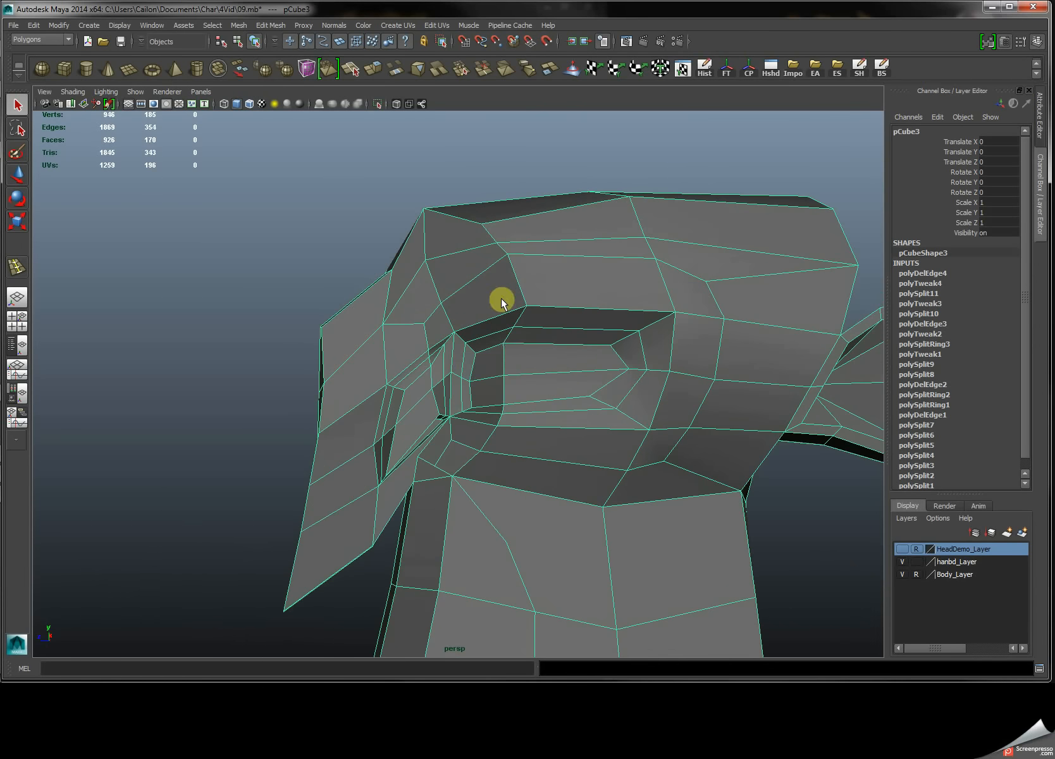
{"action": "key", "text": "y"}
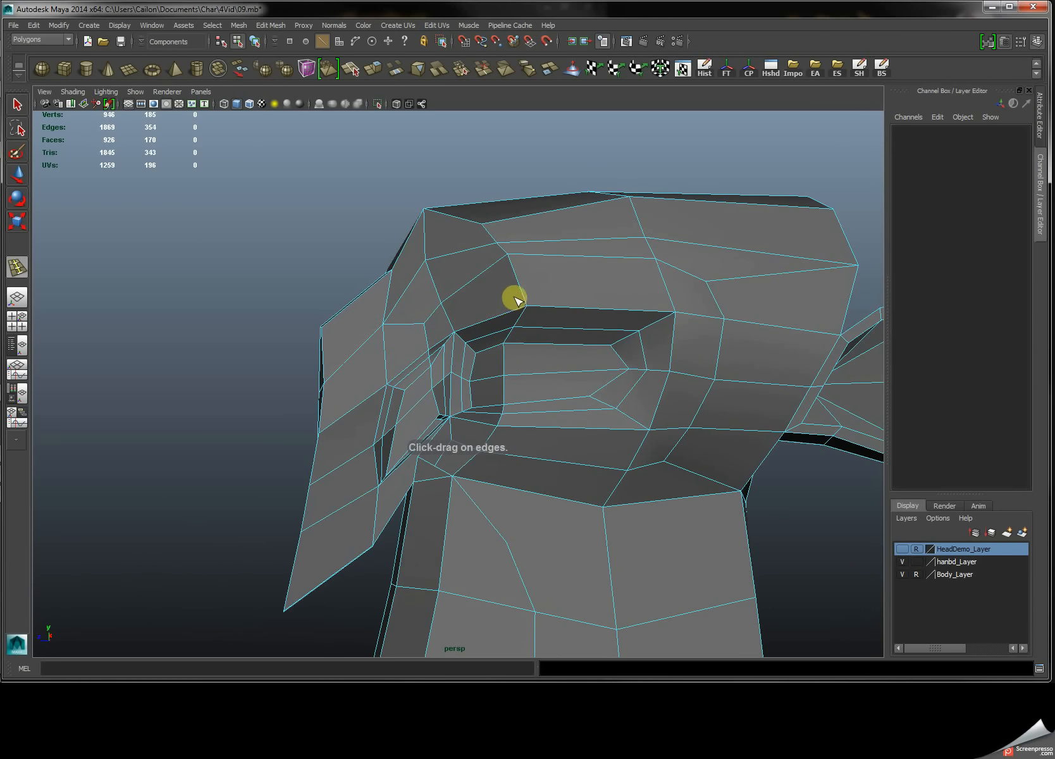
Start a split at the nostril's upper rim and run it over the inner brow and along the face strip above the eye socket.
{"action": "right_click_drag", "start_coordinate": [517, 297], "coordinate": [562, 280]}
{"action": "left_click", "coordinate": [563, 282]}
{"action": "left_click", "coordinate": [351, 68]}
{"action": "left_click_drag", "start_coordinate": [437, 323], "coordinate": [463, 320], "text": "alt"}
{"action": "left_click_drag", "start_coordinate": [549, 320], "coordinate": [494, 312], "text": "alt"}
{"action": "right_click_drag", "start_coordinate": [421, 313], "coordinate": [589, 340], "text": "alt"}
{"action": "mouse_move", "coordinate": [521, 386]}
{"action": "left_mouse_down", "text": "alt"}
{"action": "mouse_move", "coordinate": [532, 367]}
{"action": "mouse_move", "coordinate": [520, 384]}
{"action": "mouse_move", "coordinate": [503, 369]}
{"action": "mouse_move", "coordinate": [523, 396]}
{"action": "left_mouse_up", "text": "alt"}
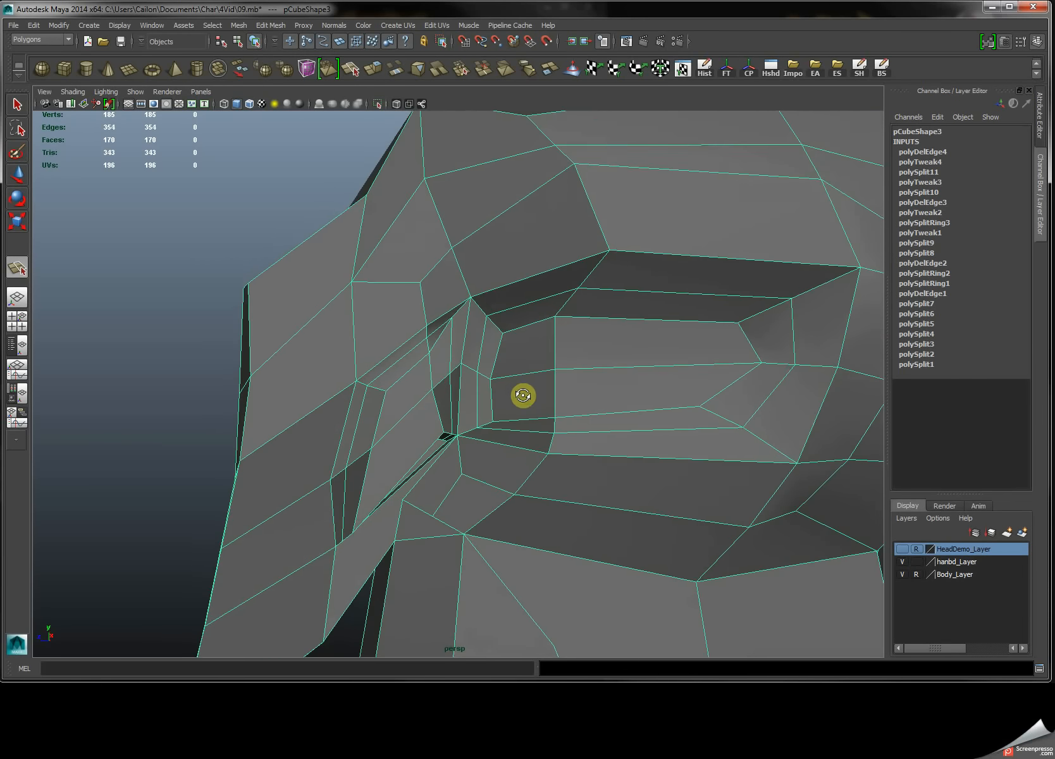
{"action": "right_click_drag", "start_coordinate": [535, 389], "coordinate": [497, 374], "text": "alt"}
{"action": "mouse_move", "coordinate": [497, 375]}
{"action": "left_mouse_down", "text": "alt"}
{"action": "mouse_move", "coordinate": [475, 379]}
{"action": "mouse_move", "coordinate": [495, 382]}
{"action": "mouse_move", "coordinate": [499, 368]}
{"action": "mouse_move", "coordinate": [481, 384]}
{"action": "mouse_move", "coordinate": [503, 361]}
{"action": "mouse_move", "coordinate": [501, 346]}
{"action": "mouse_move", "coordinate": [490, 379]}
{"action": "mouse_move", "coordinate": [475, 365]}
{"action": "mouse_move", "coordinate": [488, 372]}
{"action": "left_mouse_up", "text": "alt"}
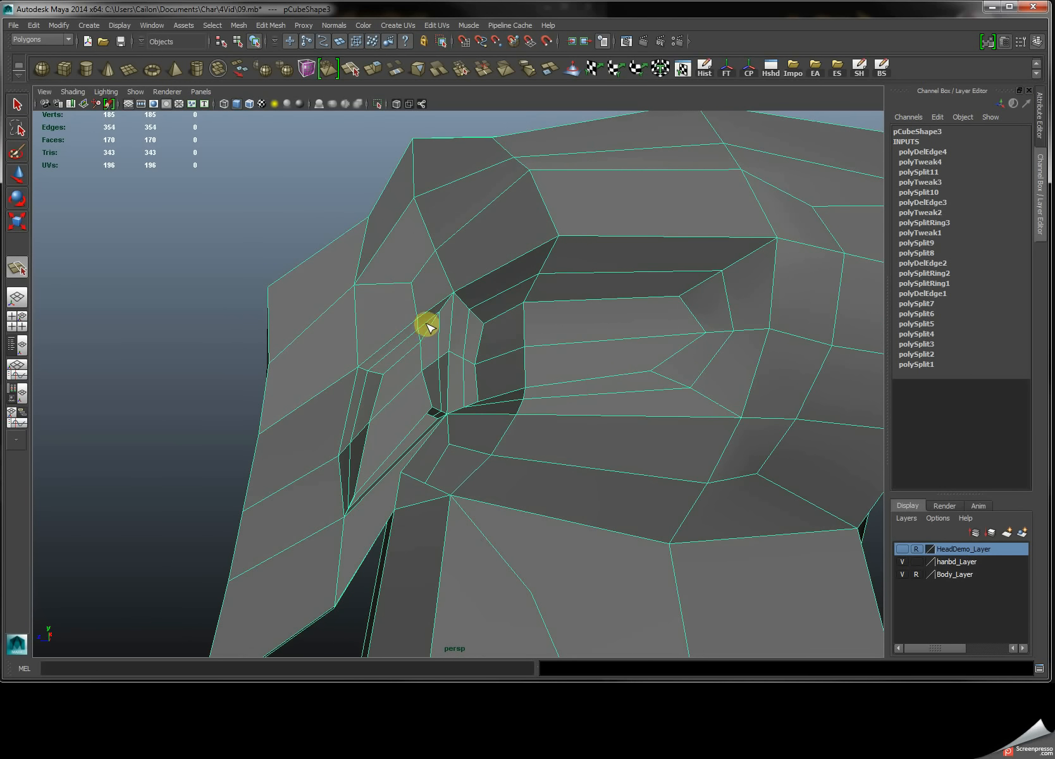
{"action": "left_click_drag", "start_coordinate": [428, 322], "coordinate": [430, 313]}
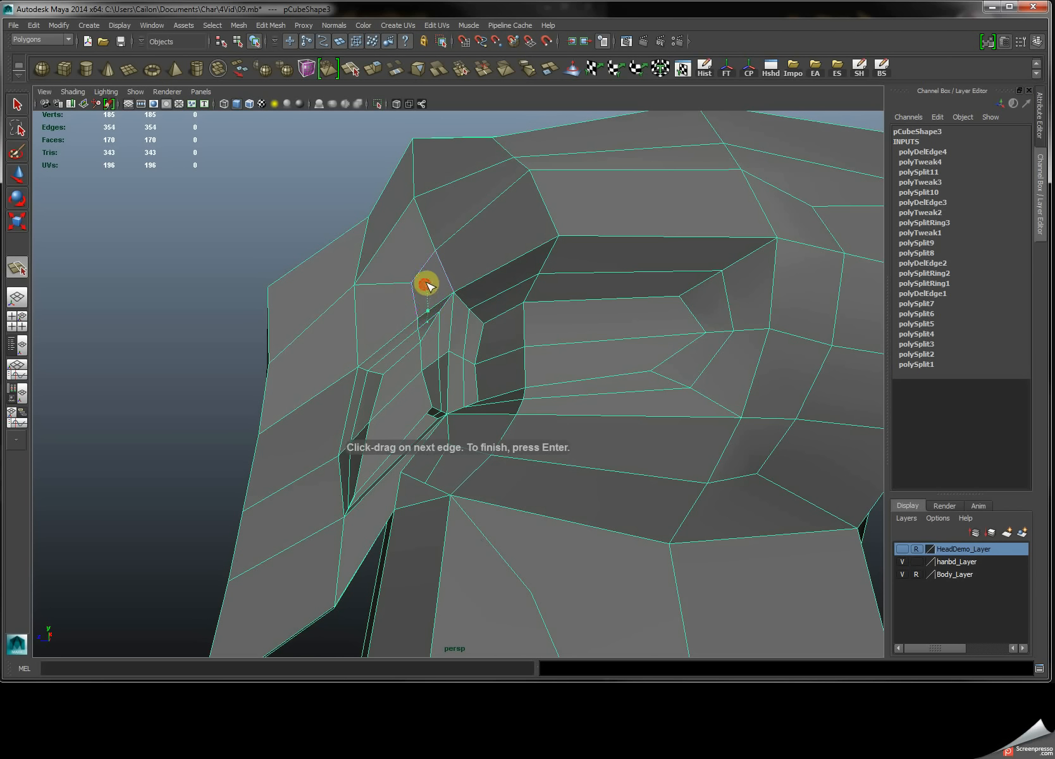
{"action": "left_click", "coordinate": [444, 269]}
{"action": "left_click", "coordinate": [543, 202]}
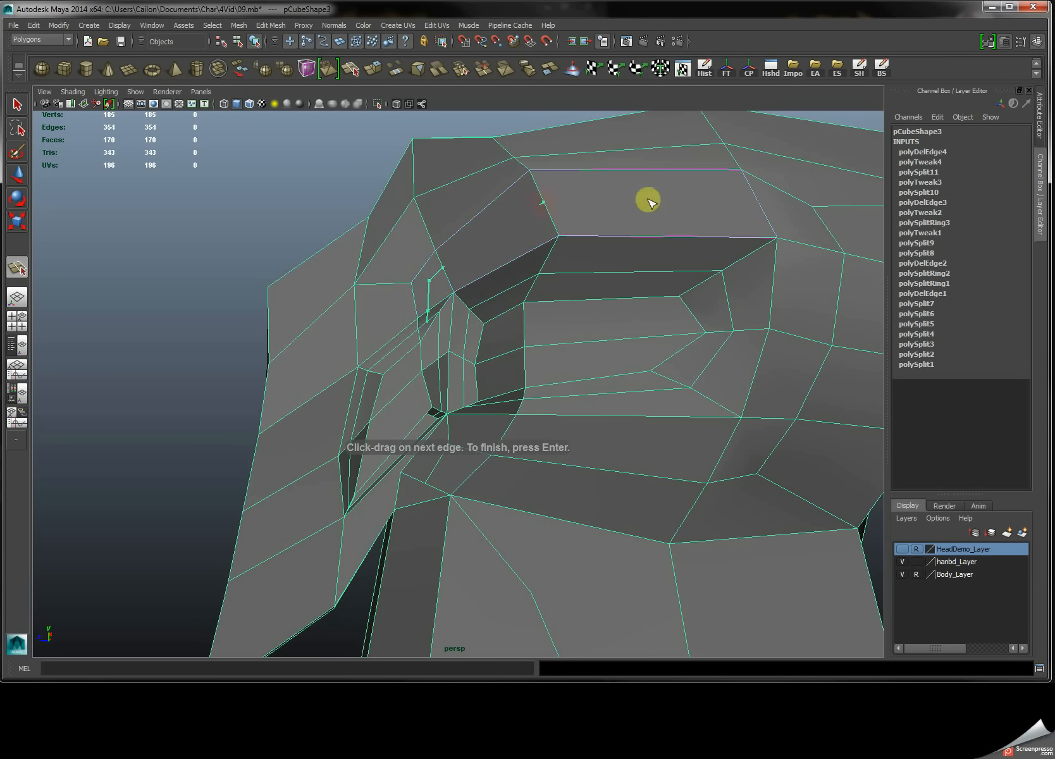
{"action": "left_click", "coordinate": [759, 202]}
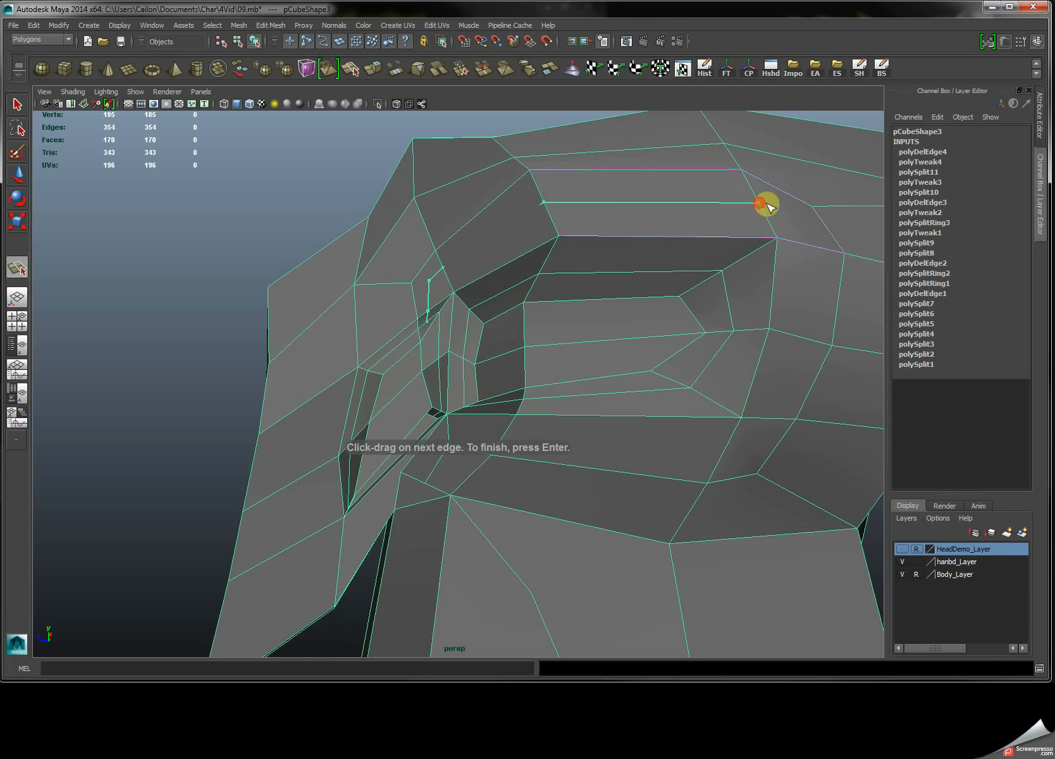
Continue the split around the eye socket's upper rear corner and down behind it to the cheek.
{"action": "left_click", "coordinate": [800, 213]}
{"action": "left_click", "coordinate": [811, 245]}
{"action": "left_click", "coordinate": [802, 338]}
{"action": "key", "text": "Return"}
{"action": "left_click", "coordinate": [765, 418]}
{"action": "left_click", "coordinate": [749, 455]}
{"action": "key", "text": "Return"}
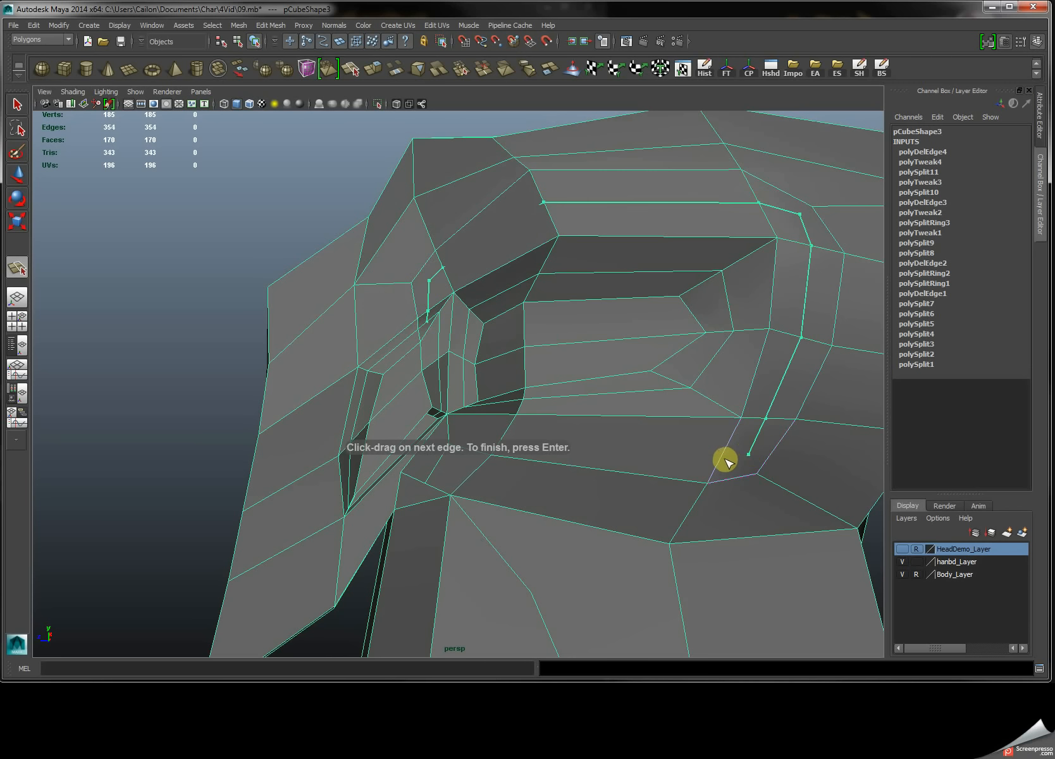
Continue the split forward beneath the eye socket and finish it at the vertex where the socket's front corner meets the nostril.
{"action": "left_click", "coordinate": [722, 457]}
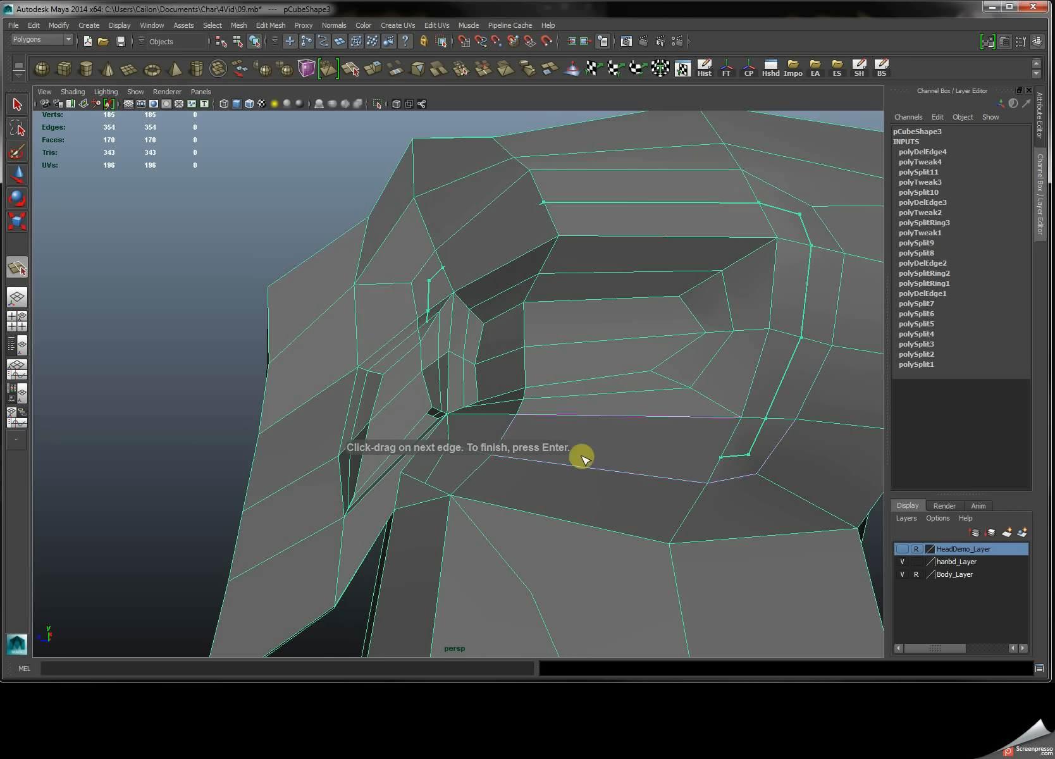
{"action": "left_click", "coordinate": [503, 435]}
{"action": "middle_click_drag", "start_coordinate": [516, 371], "coordinate": [588, 316], "text": "alt"}
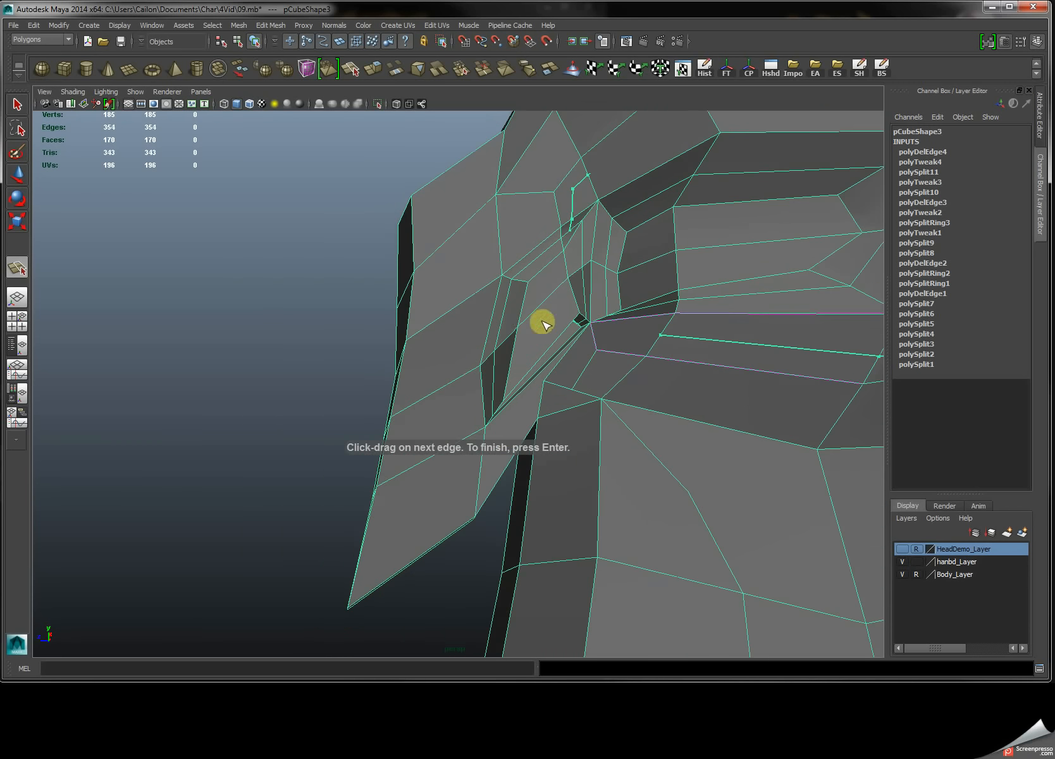
{"action": "right_click_drag", "start_coordinate": [588, 316], "coordinate": [664, 339], "text": "alt"}
{"action": "middle_click_drag", "start_coordinate": [659, 338], "coordinate": [590, 368], "text": "alt"}
{"action": "left_click_drag", "start_coordinate": [575, 350], "coordinate": [578, 359], "text": "alt"}
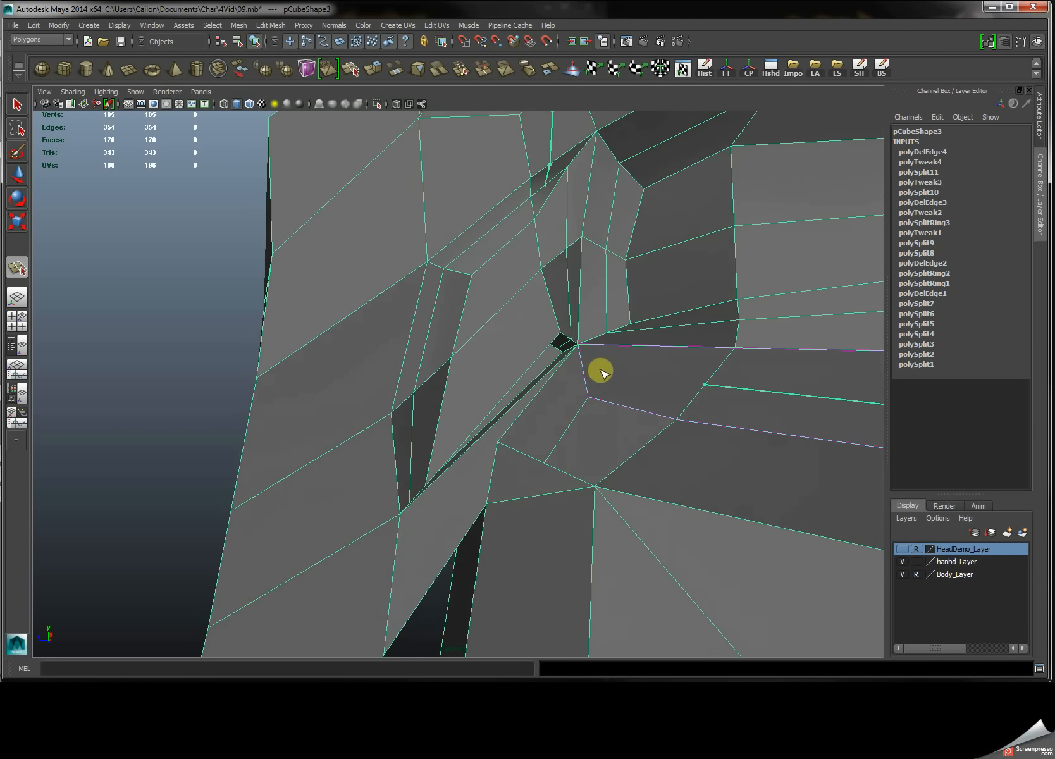
{"action": "left_click", "coordinate": [606, 376]}
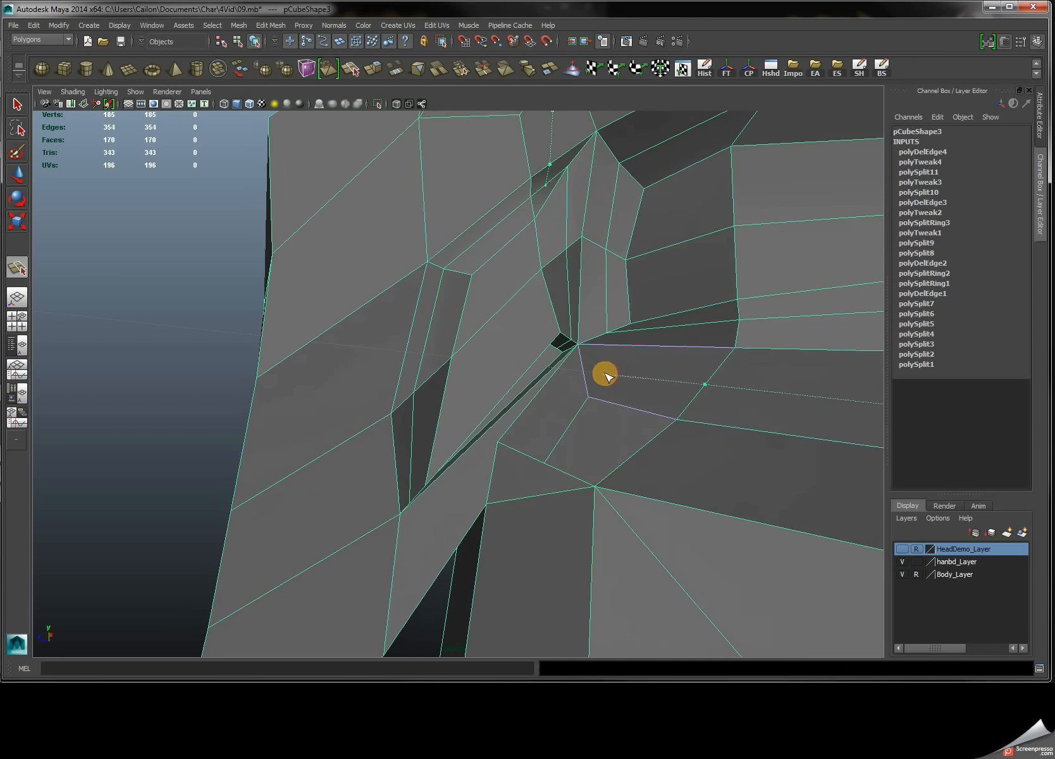
{"action": "left_click_drag", "start_coordinate": [610, 372], "coordinate": [584, 346]}
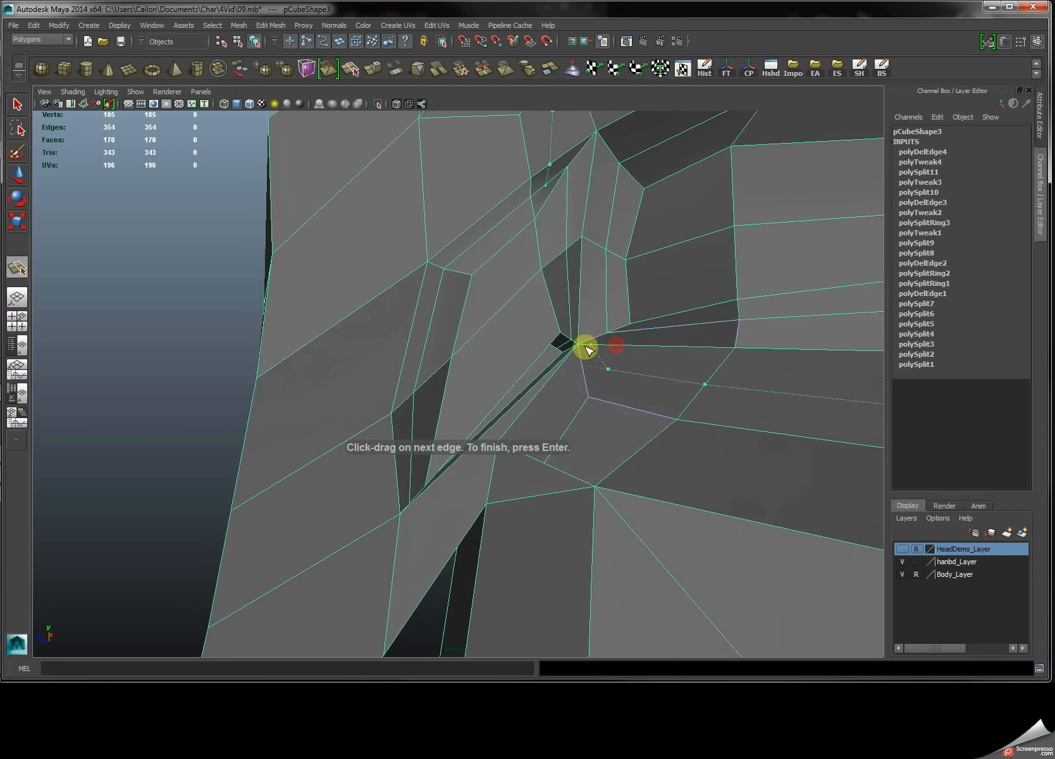
{"action": "key", "text": "Return"}
Connect the new loop's lower and upper front corners to the adjacent outer vertices with short split edges.
{"action": "mouse_move", "coordinate": [623, 404]}
{"action": "left_mouse_down"}
{"action": "mouse_move", "coordinate": [567, 392]}
{"action": "mouse_move", "coordinate": [625, 380]}
{"action": "left_mouse_up"}
{"action": "key", "text": "Return"}
{"action": "middle_click_drag", "start_coordinate": [584, 283], "coordinate": [544, 309], "text": "alt"}
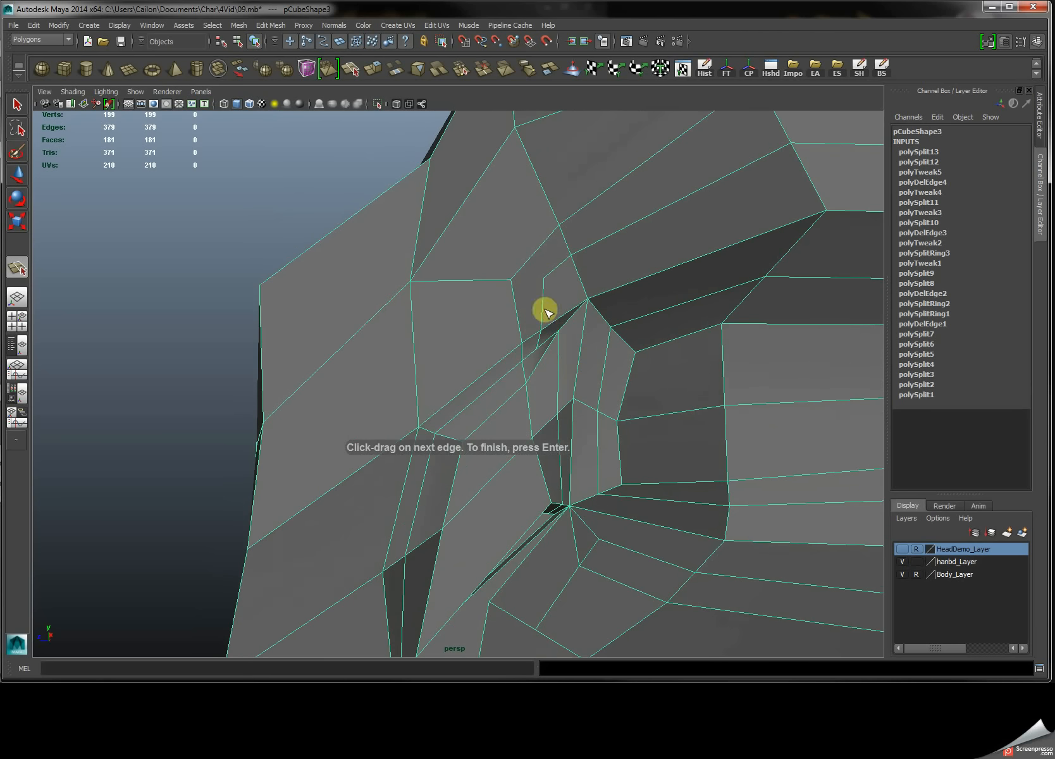
{"action": "left_click_drag", "start_coordinate": [537, 252], "coordinate": [483, 311]}
{"action": "left_click_drag", "start_coordinate": [556, 269], "coordinate": [533, 312]}
{"action": "right_click", "coordinate": [546, 305]}
Connect the new loop's upper and lower rear corners to the adjacent outer vertices with short split edges.
{"action": "middle_click_drag", "start_coordinate": [718, 280], "coordinate": [639, 294], "text": "alt"}
{"action": "right_click_drag", "start_coordinate": [741, 332], "coordinate": [710, 321], "text": "alt"}
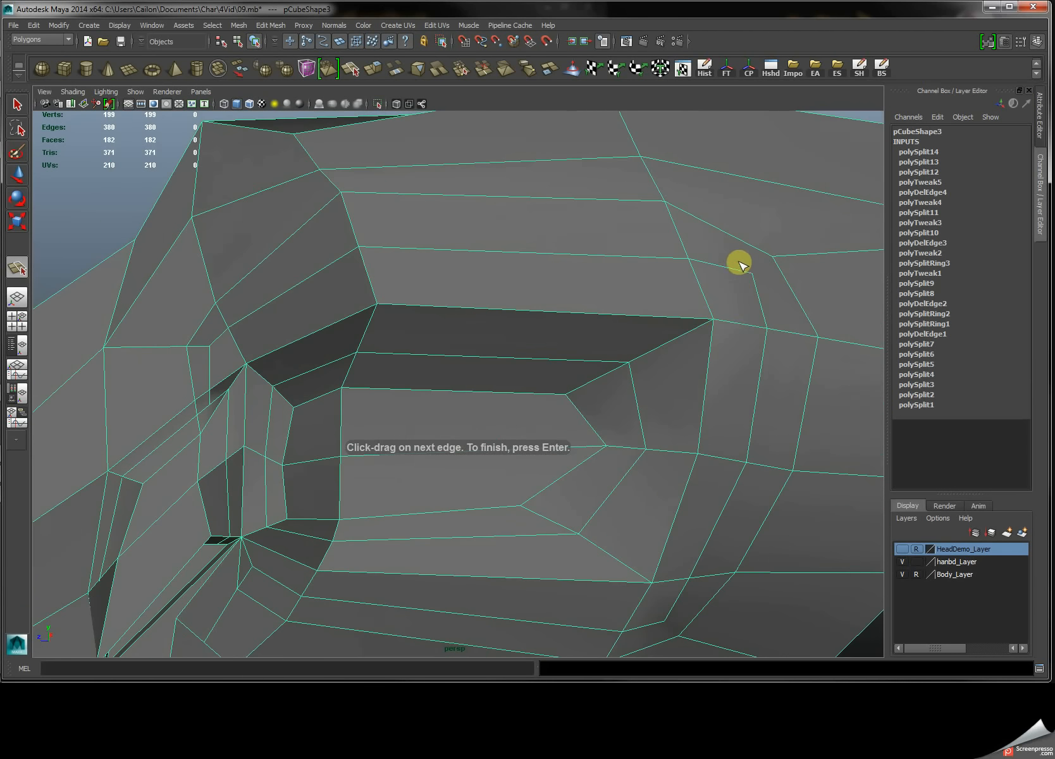
{"action": "left_click_drag", "start_coordinate": [736, 269], "coordinate": [808, 276]}
{"action": "right_click", "coordinate": [808, 275]}
{"action": "middle_click_drag", "start_coordinate": [768, 506], "coordinate": [757, 372], "text": "alt"}
{"action": "left_click_drag", "start_coordinate": [663, 360], "coordinate": [730, 417]}
{"action": "right_click", "coordinate": [736, 405]}
{"action": "scroll", "coordinate": [645, 412], "scroll_direction": "down", "scroll_amount": 3}
Delete the edge running from the eye socket's front corner down to the adjacent cheek vertex, removing the small triangle.
{"action": "left_click_drag", "start_coordinate": [549, 402], "coordinate": [372, 348], "text": "alt"}
{"action": "right_click_drag", "start_coordinate": [371, 348], "coordinate": [683, 400], "text": "alt"}
{"action": "left_click_drag", "start_coordinate": [319, 338], "coordinate": [341, 371], "text": "alt"}
{"action": "right_click_drag", "start_coordinate": [438, 405], "coordinate": [405, 409]}
{"action": "left_click", "coordinate": [439, 446]}
{"action": "right_click", "coordinate": [461, 394], "text": "shift"}
{"action": "right_click_drag", "start_coordinate": [480, 405], "coordinate": [541, 438]}
Split an edge from the cheek vertex below the socket's front corner across the nostril's lower rim and into the nostril.
{"action": "right_click", "coordinate": [529, 448], "text": "shift"}
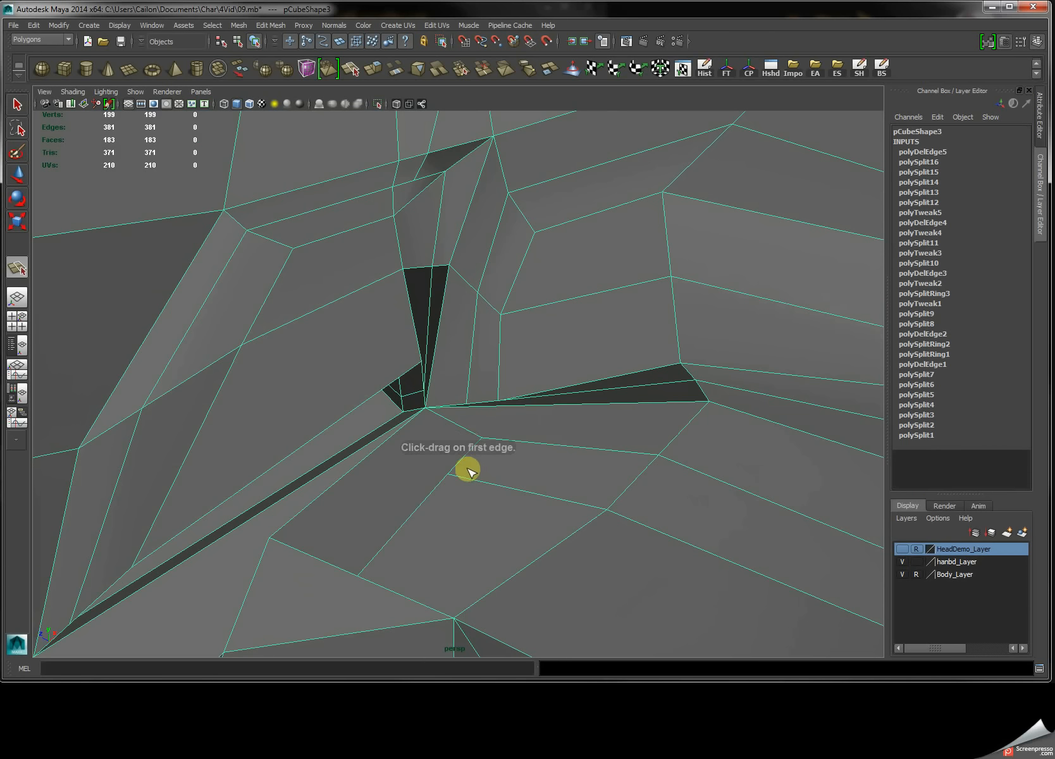
{"action": "left_click_drag", "start_coordinate": [461, 460], "coordinate": [400, 435]}
{"action": "left_click_drag", "start_coordinate": [392, 362], "coordinate": [465, 269], "text": "alt"}
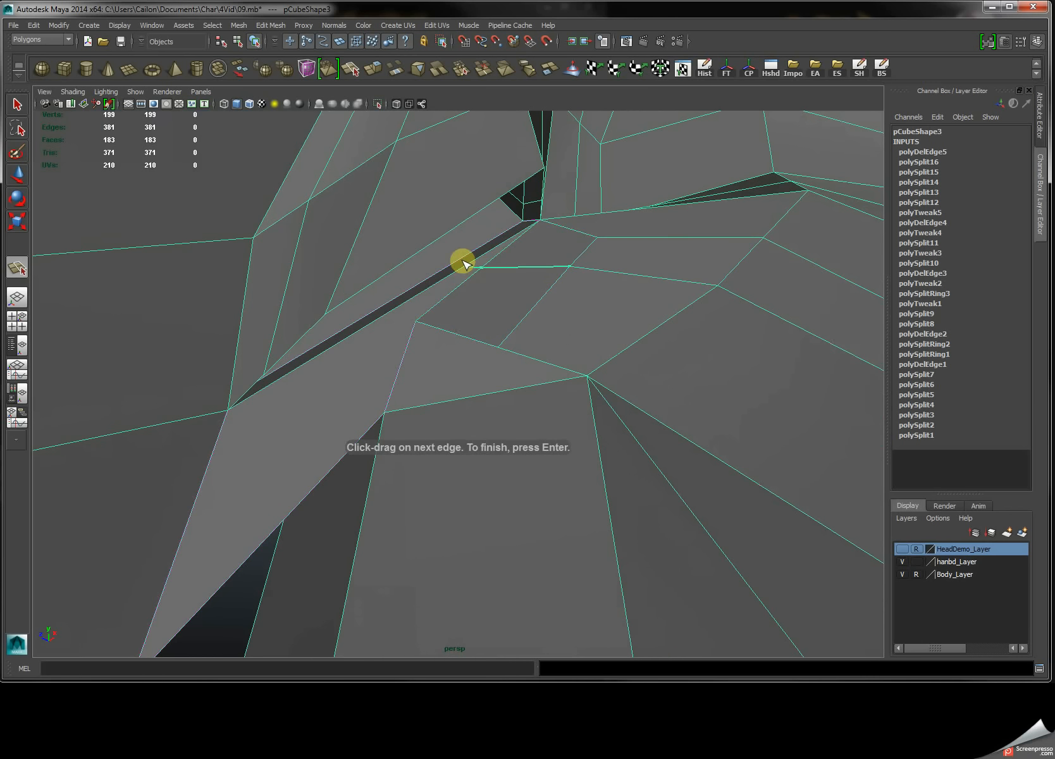
{"action": "left_click_drag", "start_coordinate": [460, 259], "coordinate": [459, 314], "text": "alt"}
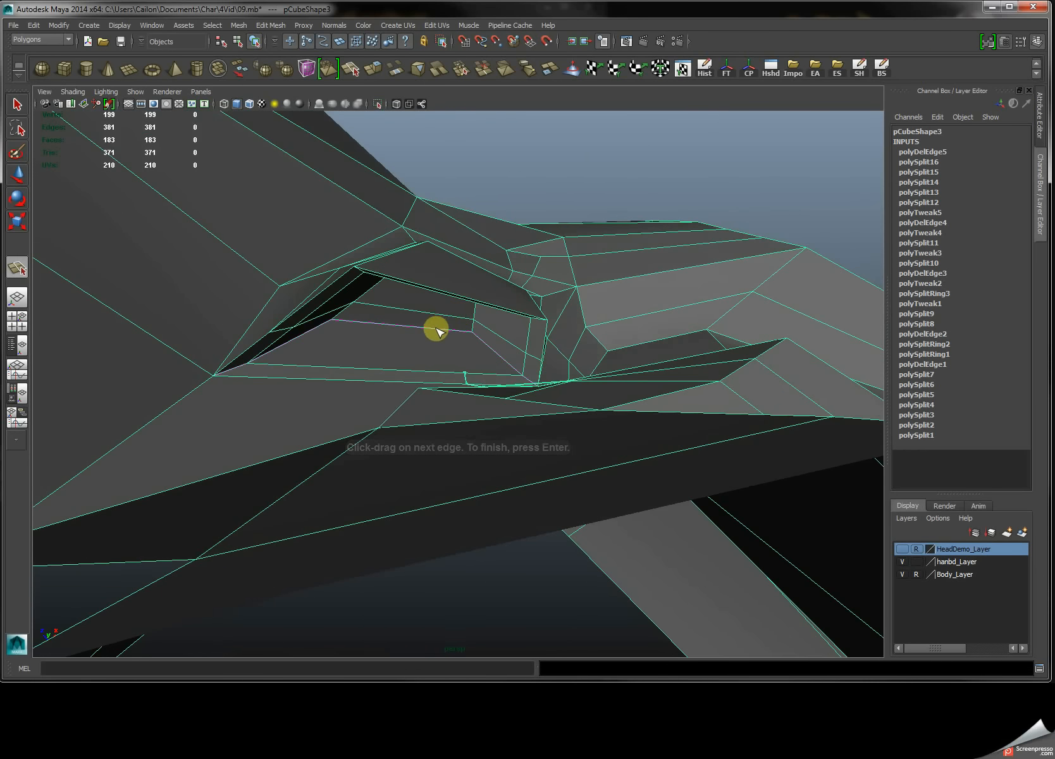
{"action": "left_click", "coordinate": [480, 325]}
Try to split an edge from the front cheek corner vertex across the face strip below the nostril toward the snout's lower edge.
{"action": "left_click_drag", "start_coordinate": [508, 323], "coordinate": [488, 363], "text": "alt"}
{"action": "right_click_drag", "start_coordinate": [487, 363], "coordinate": [484, 492], "text": "alt"}
{"action": "left_click_drag", "start_coordinate": [484, 492], "coordinate": [539, 437], "text": "alt"}
{"action": "right_click_drag", "start_coordinate": [539, 437], "coordinate": [505, 427], "text": "alt"}
{"action": "left_click_drag", "start_coordinate": [505, 426], "coordinate": [531, 358], "text": "alt"}
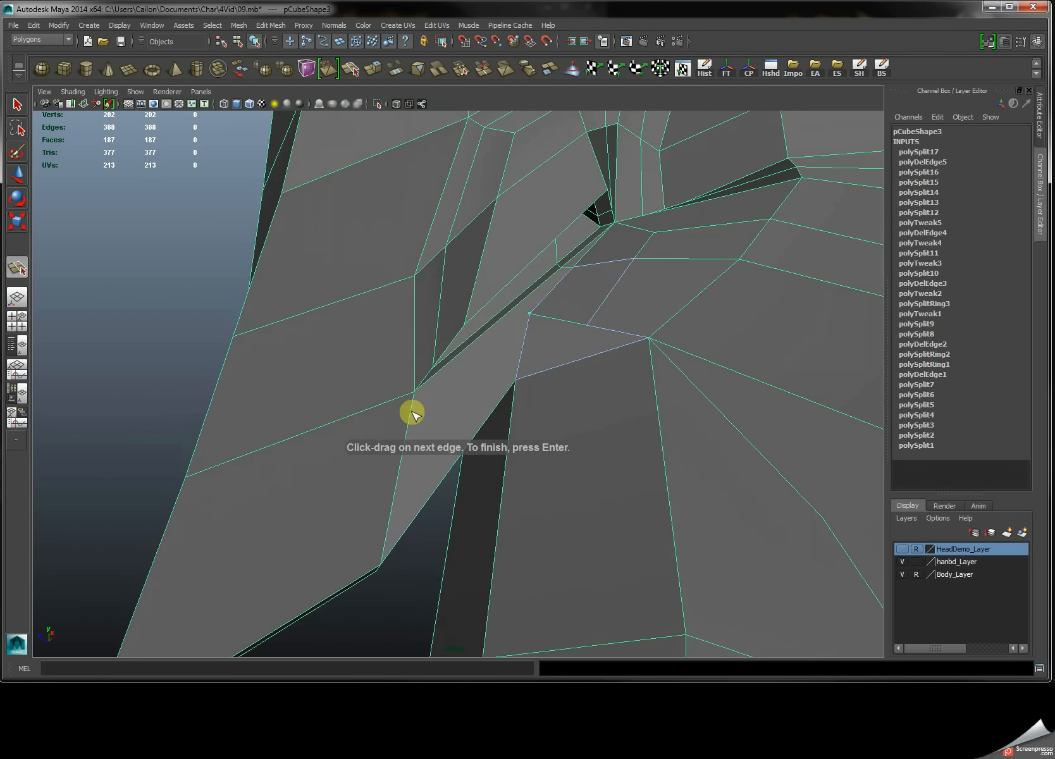
{"action": "scroll", "coordinate": [287, 488], "scroll_direction": "down", "scroll_amount": 4}
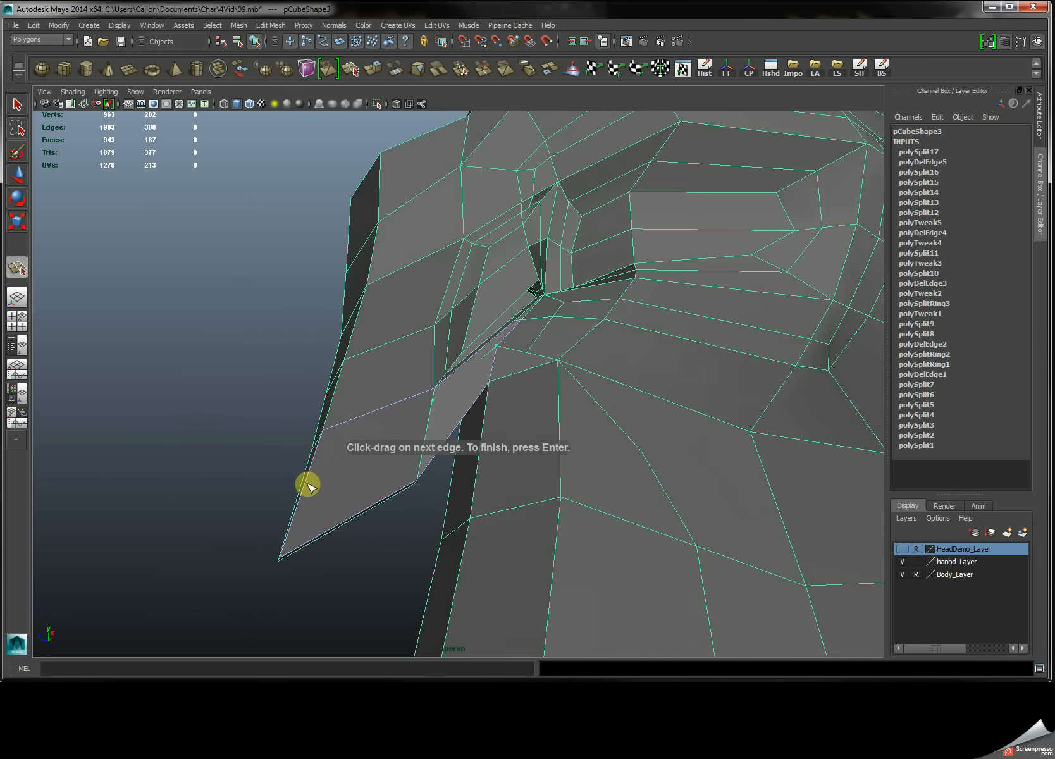
{"action": "left_click_drag", "start_coordinate": [315, 479], "coordinate": [308, 446], "text": "alt"}
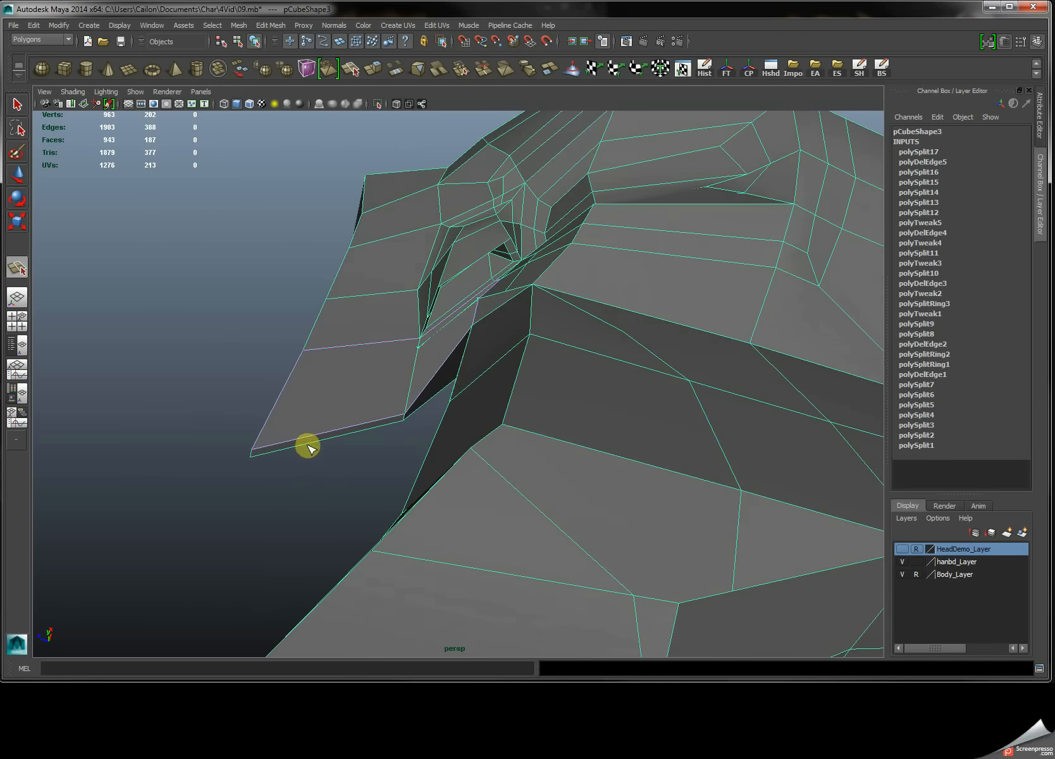
{"action": "key", "text": "Return"}
{"action": "key", "text": "ctrl+z"}
Split an edge from the front cheek corner vertex across the nostril's lower rim and into the nostril.
{"action": "middle_click_drag", "start_coordinate": [448, 309], "coordinate": [443, 342], "text": "alt"}
{"action": "right_click_drag", "start_coordinate": [442, 342], "coordinate": [642, 413], "text": "alt"}
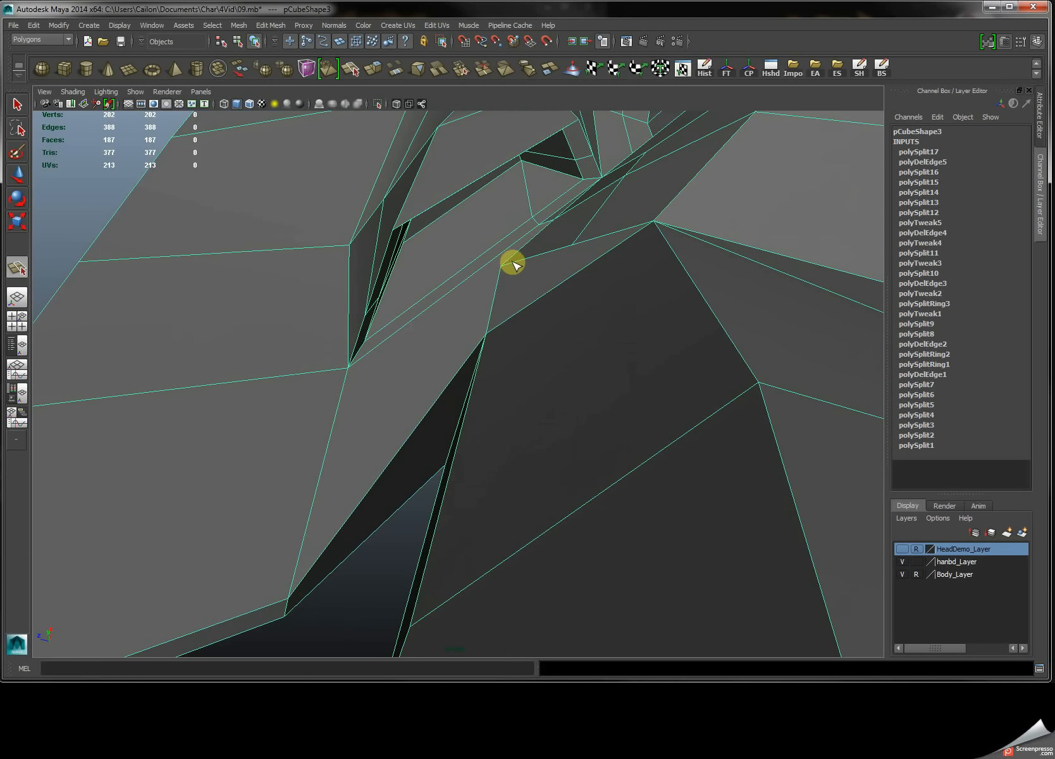
{"action": "mouse_move", "coordinate": [482, 253]}
{"action": "left_mouse_down", "text": "alt"}
{"action": "mouse_move", "coordinate": [429, 193]}
{"action": "mouse_move", "coordinate": [459, 207]}
{"action": "mouse_move", "coordinate": [471, 252]}
{"action": "left_mouse_up", "text": "alt"}
{"action": "key", "text": "Return"}
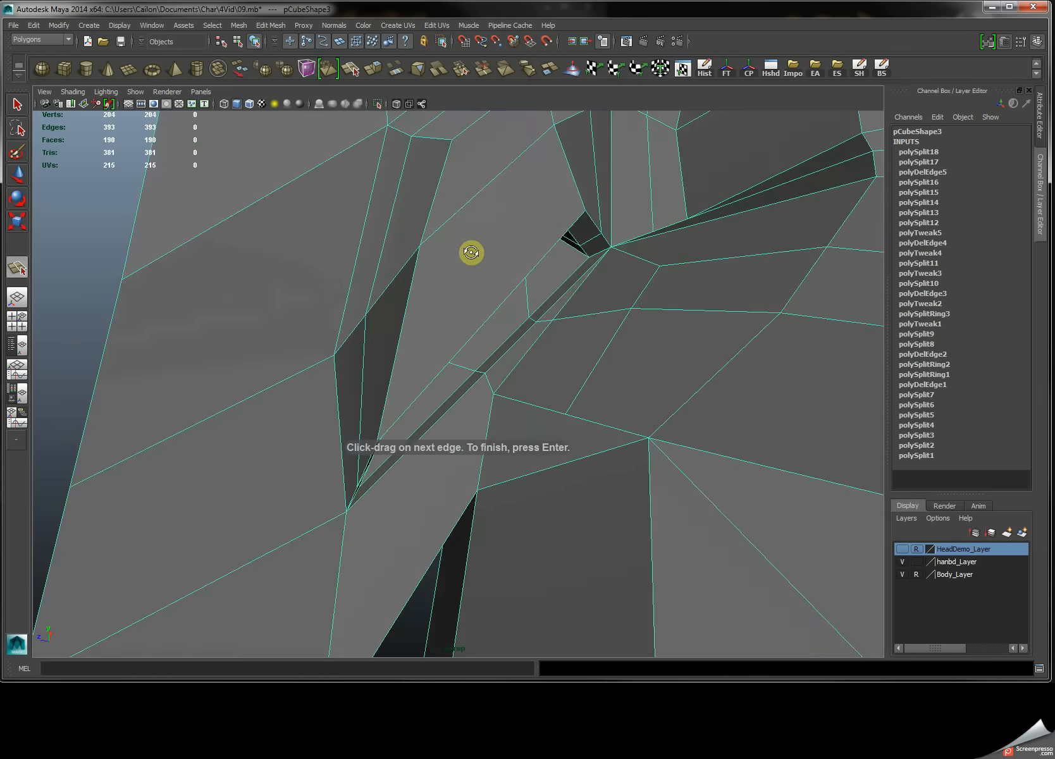
Split an edge closely alongside the curved cheek edge, from just below the upper front cheek vertex down to the jaw's underside.
{"action": "right_click_drag", "start_coordinate": [471, 252], "coordinate": [393, 216], "text": "alt"}
{"action": "left_click_drag", "start_coordinate": [393, 215], "coordinate": [424, 222], "text": "alt"}
{"action": "middle_click_drag", "start_coordinate": [601, 418], "coordinate": [537, 330], "text": "alt"}
{"action": "left_click_drag", "start_coordinate": [537, 330], "coordinate": [526, 341], "text": "alt"}
{"action": "right_click_drag", "start_coordinate": [589, 400], "coordinate": [524, 325], "text": "alt"}
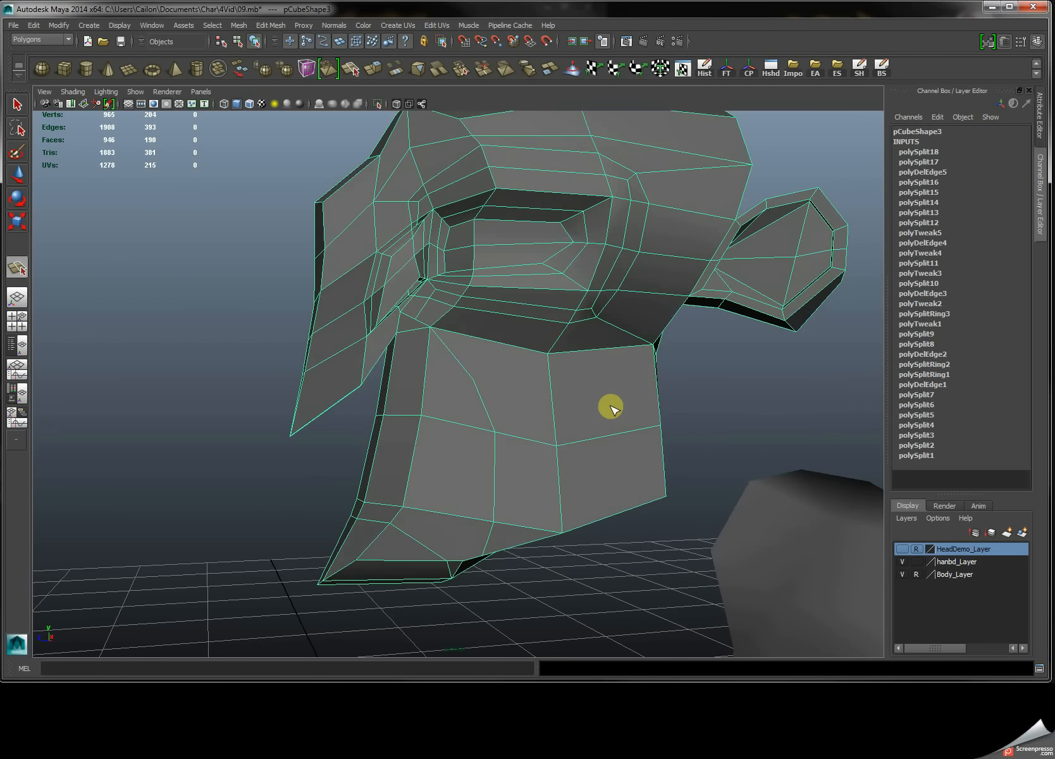
{"action": "left_click_drag", "start_coordinate": [524, 325], "coordinate": [425, 299], "text": "alt"}
{"action": "right_click_drag", "start_coordinate": [425, 298], "coordinate": [475, 297], "text": "alt"}
{"action": "left_click_drag", "start_coordinate": [476, 296], "coordinate": [490, 294], "text": "alt"}
{"action": "middle_click_drag", "start_coordinate": [490, 294], "coordinate": [443, 328], "text": "alt"}
{"action": "right_click_drag", "start_coordinate": [401, 318], "coordinate": [537, 326], "text": "alt"}
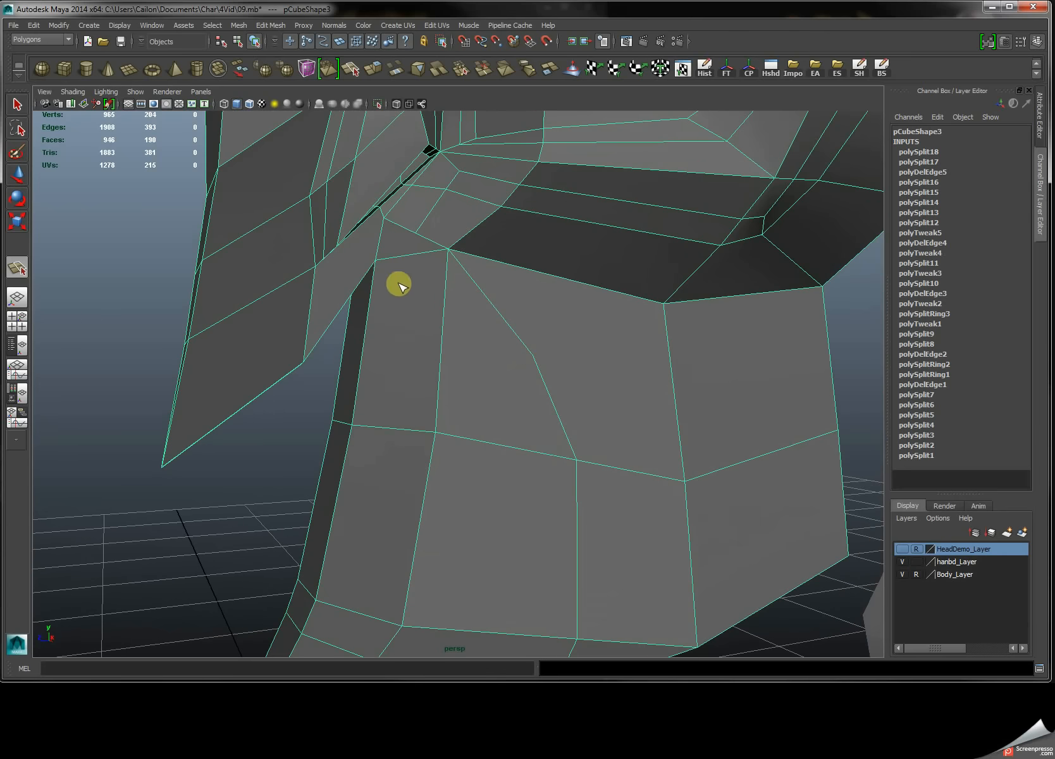
{"action": "left_click", "coordinate": [454, 265]}
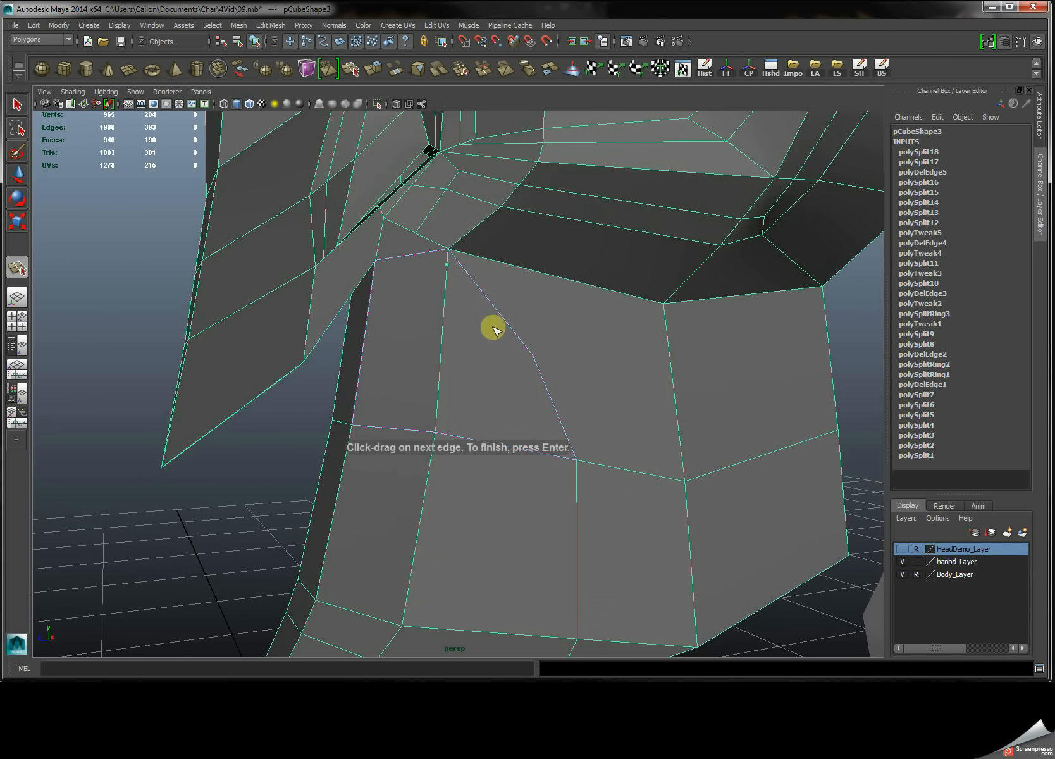
{"action": "left_click", "coordinate": [530, 360]}
{"action": "left_click", "coordinate": [564, 458]}
{"action": "middle_click_drag", "start_coordinate": [593, 533], "coordinate": [615, 363], "text": "alt"}
{"action": "scroll", "coordinate": [598, 445], "scroll_direction": "up", "scroll_amount": 2}
{"action": "left_click_drag", "start_coordinate": [610, 528], "coordinate": [619, 420], "text": "alt"}
{"action": "key", "text": "Return"}
Split an edge across the jaw's underside face, joining the new cheek edge's lower end to the adjacent underside vertex.
{"action": "left_click_drag", "start_coordinate": [642, 480], "coordinate": [589, 318], "text": "alt"}
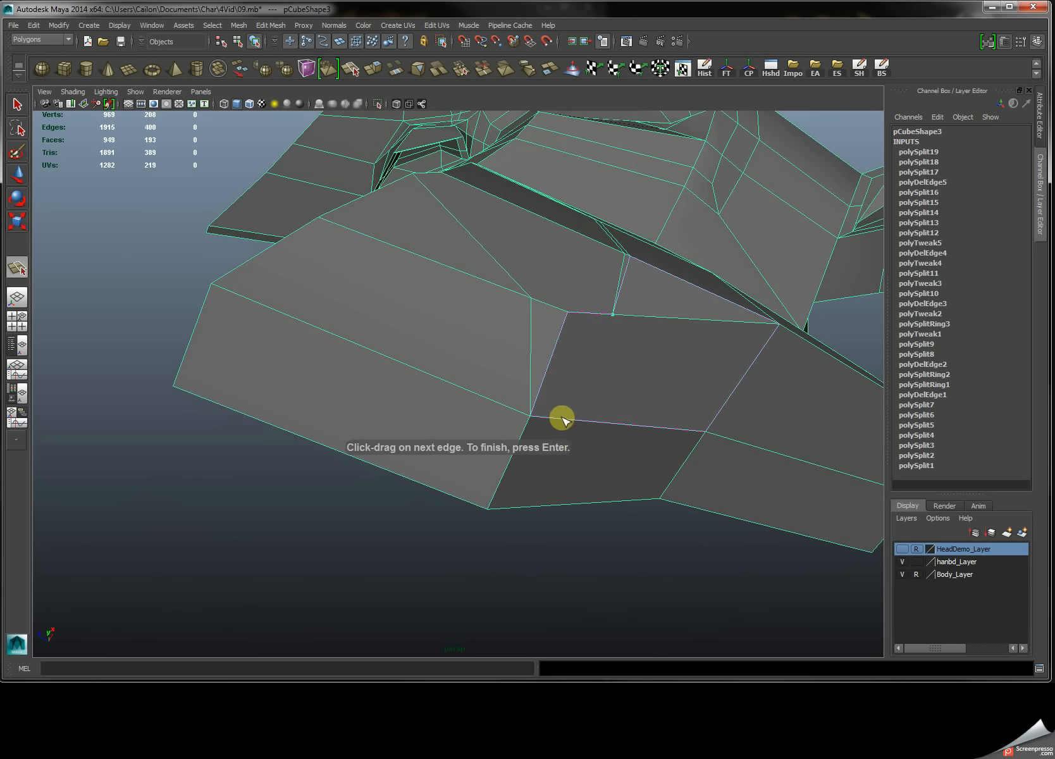
{"action": "left_click_drag", "start_coordinate": [569, 419], "coordinate": [377, 415]}
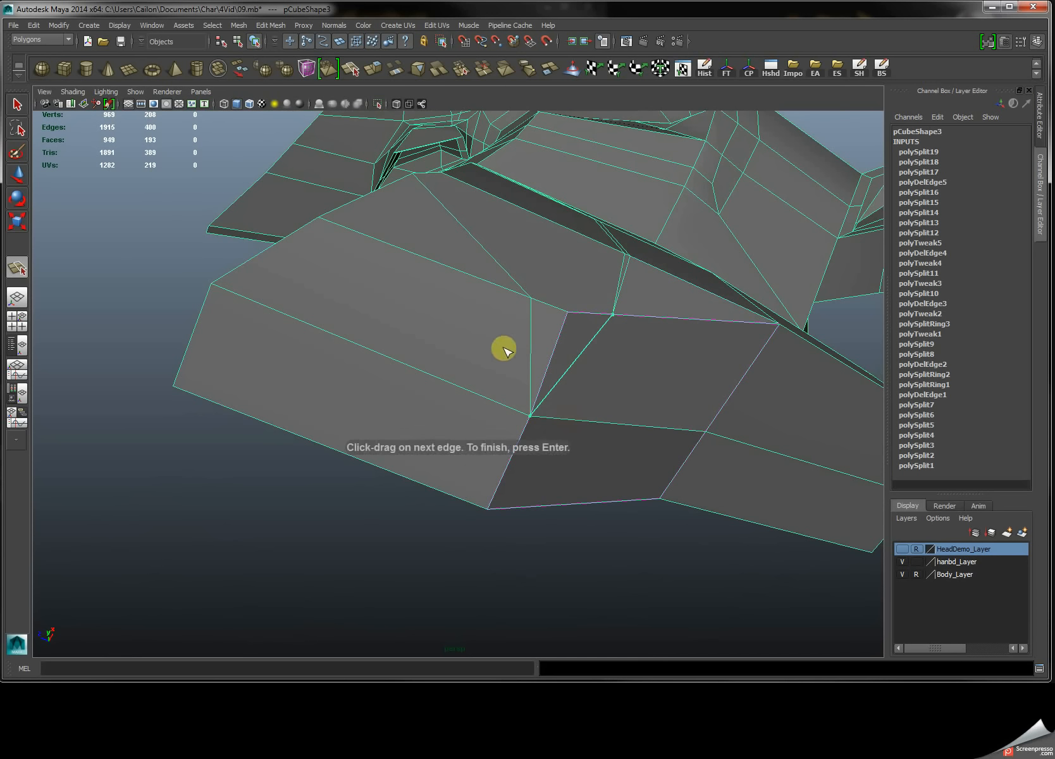
{"action": "key", "text": "Return"}
Snap the vertex just below the upper front cheek corner onto that corner vertex and merge the two.
{"action": "mouse_move", "coordinate": [524, 325]}
{"action": "left_mouse_down", "text": "alt"}
{"action": "mouse_move", "coordinate": [483, 415]}
{"action": "mouse_move", "coordinate": [521, 394]}
{"action": "mouse_move", "coordinate": [516, 361]}
{"action": "mouse_move", "coordinate": [488, 379]}
{"action": "mouse_move", "coordinate": [495, 359]}
{"action": "mouse_move", "coordinate": [488, 367]}
{"action": "mouse_move", "coordinate": [471, 412]}
{"action": "mouse_move", "coordinate": [429, 363]}
{"action": "mouse_move", "coordinate": [472, 416]}
{"action": "mouse_move", "coordinate": [527, 411]}
{"action": "mouse_move", "coordinate": [520, 401]}
{"action": "mouse_move", "coordinate": [488, 422]}
{"action": "mouse_move", "coordinate": [523, 330]}
{"action": "left_mouse_up", "text": "alt"}
{"action": "key", "text": "q"}
{"action": "right_click_drag", "start_coordinate": [540, 323], "coordinate": [497, 307]}
{"action": "left_click", "coordinate": [528, 270]}
{"action": "key", "text": "w"}
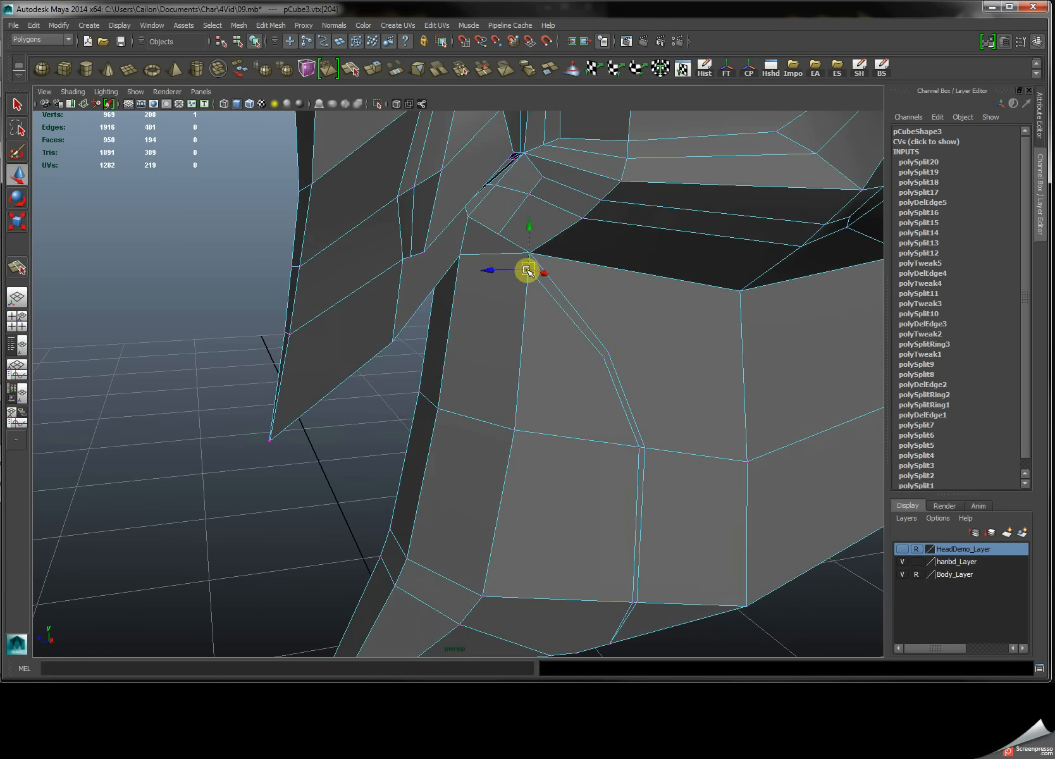
{"action": "key", "text": "v"}
{"action": "left_click_drag", "start_coordinate": [528, 270], "coordinate": [532, 255]}
{"action": "left_click_drag", "start_coordinate": [490, 218], "coordinate": [617, 381]}
{"action": "right_click_drag", "start_coordinate": [617, 379], "coordinate": [617, 375], "text": "shift"}
{"action": "left_click", "coordinate": [641, 329]}
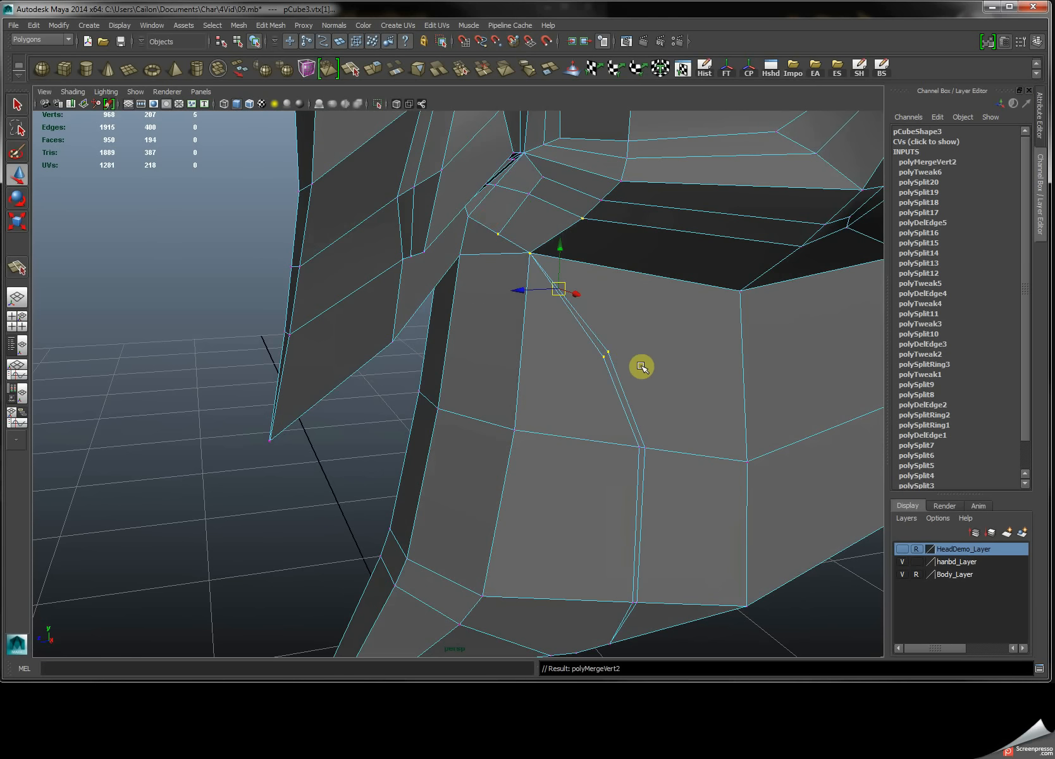
Split edges joining the two bend vertices of the narrow cheek strip and connecting them to the upper cheek boundary vertex.
{"action": "scroll", "coordinate": [644, 393], "scroll_direction": "up", "scroll_amount": 2}
{"action": "right_click_drag", "start_coordinate": [617, 359], "coordinate": [666, 354]}
{"action": "left_click", "coordinate": [657, 352]}
{"action": "mouse_move", "coordinate": [631, 348]}
{"action": "left_mouse_down"}
{"action": "mouse_move", "coordinate": [635, 359]}
{"action": "mouse_move", "coordinate": [645, 352]}
{"action": "left_mouse_up"}
{"action": "right_click", "coordinate": [645, 351]}
{"action": "middle_click_drag", "start_coordinate": [685, 513], "coordinate": [670, 494], "text": "alt"}
{"action": "left_click", "coordinate": [772, 226]}
{"action": "right_click", "coordinate": [772, 227]}
Begin splitting an edge line just below the jaw's horizontal edge line, from the front edge around the side to the underside corner.
{"action": "right_click_drag", "start_coordinate": [671, 493], "coordinate": [556, 443], "text": "alt"}
{"action": "middle_click_drag", "start_coordinate": [557, 443], "coordinate": [557, 342], "text": "alt"}
{"action": "left_click_drag", "start_coordinate": [537, 335], "coordinate": [575, 349], "text": "alt"}
{"action": "middle_click_drag", "start_coordinate": [536, 356], "coordinate": [481, 298], "text": "alt"}
{"action": "right_click_drag", "start_coordinate": [460, 304], "coordinate": [556, 329], "text": "alt"}
{"action": "left_click_drag", "start_coordinate": [500, 332], "coordinate": [540, 342], "text": "alt"}
{"action": "middle_click_drag", "start_coordinate": [540, 342], "coordinate": [447, 334], "text": "alt"}
{"action": "left_click_drag", "start_coordinate": [447, 335], "coordinate": [325, 328], "text": "alt"}
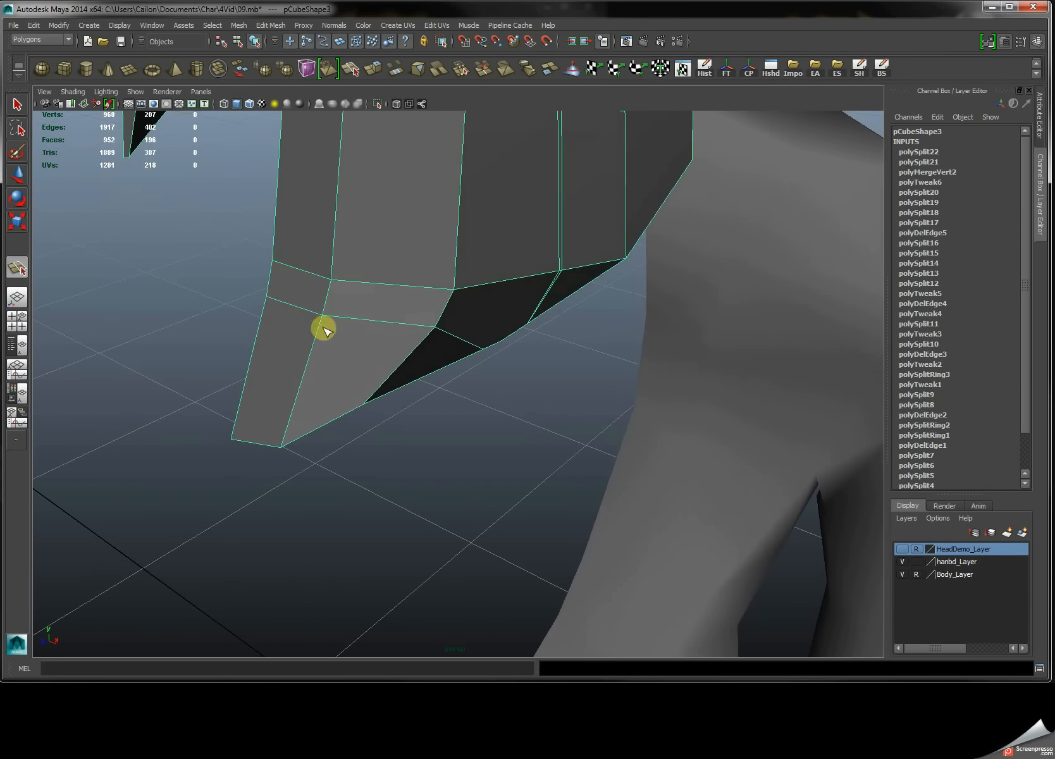
{"action": "left_click", "coordinate": [264, 304]}
{"action": "left_click_drag", "start_coordinate": [294, 316], "coordinate": [514, 384], "text": "alt"}
{"action": "left_click", "coordinate": [516, 380]}
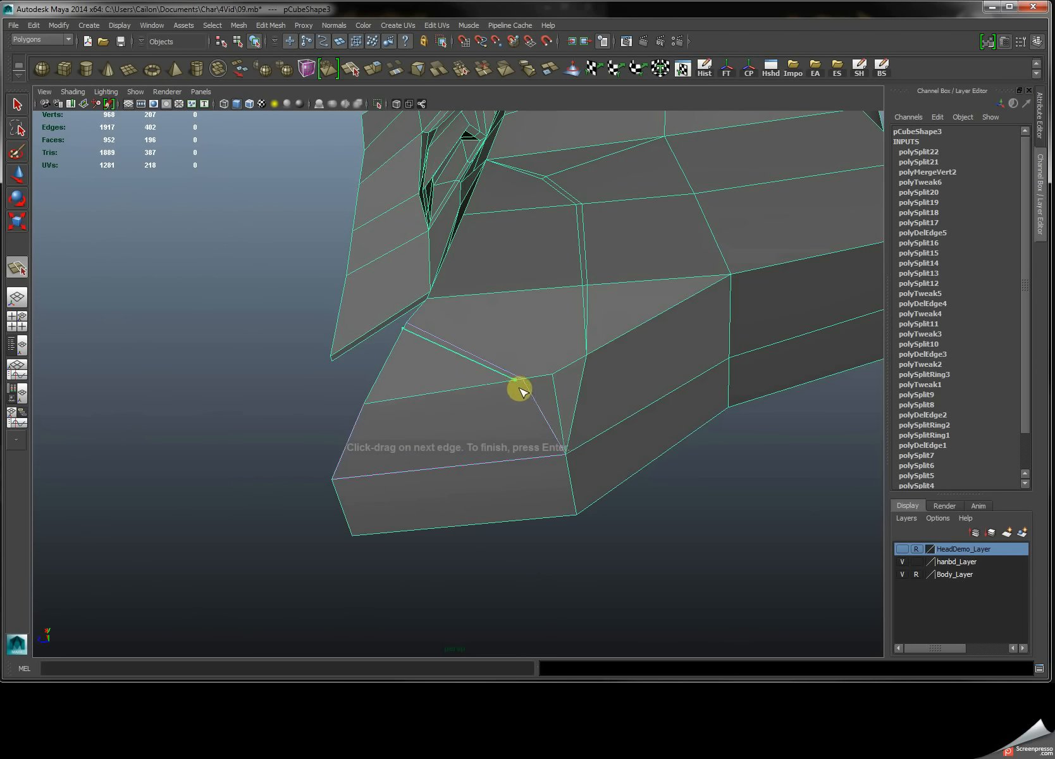
{"action": "left_click", "coordinate": [533, 397]}
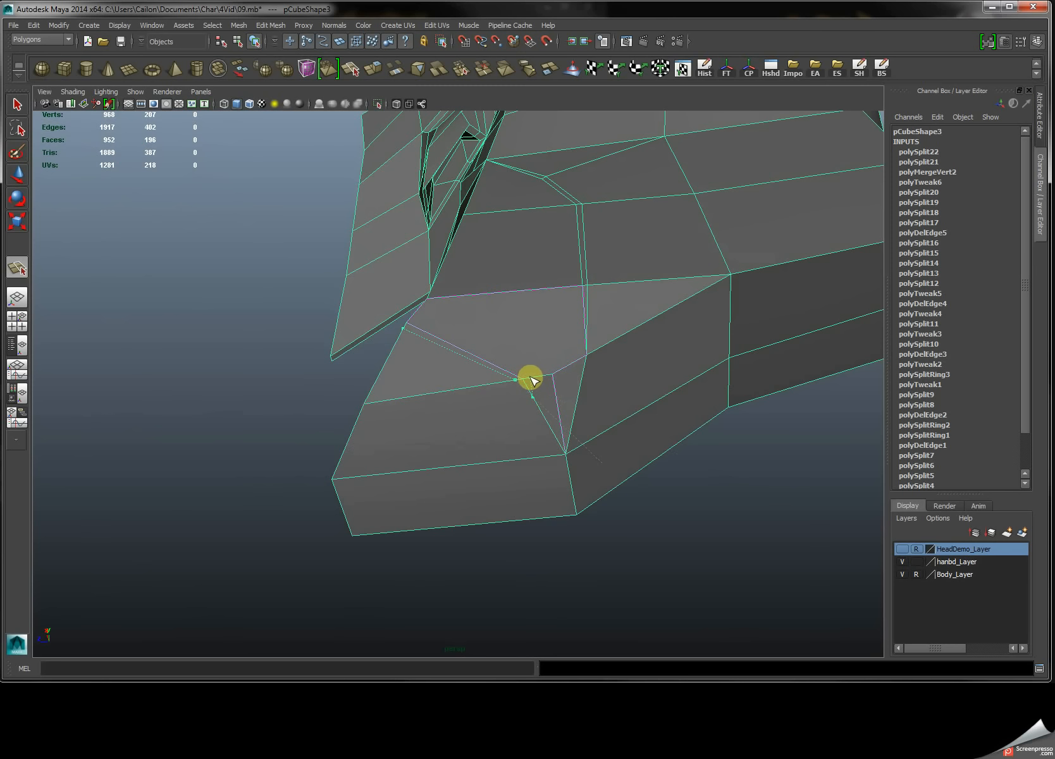
Continue the split back above the jaw's horizontal edge line to the front edge and complete it.
{"action": "left_click_drag", "start_coordinate": [514, 336], "coordinate": [424, 320], "text": "alt"}
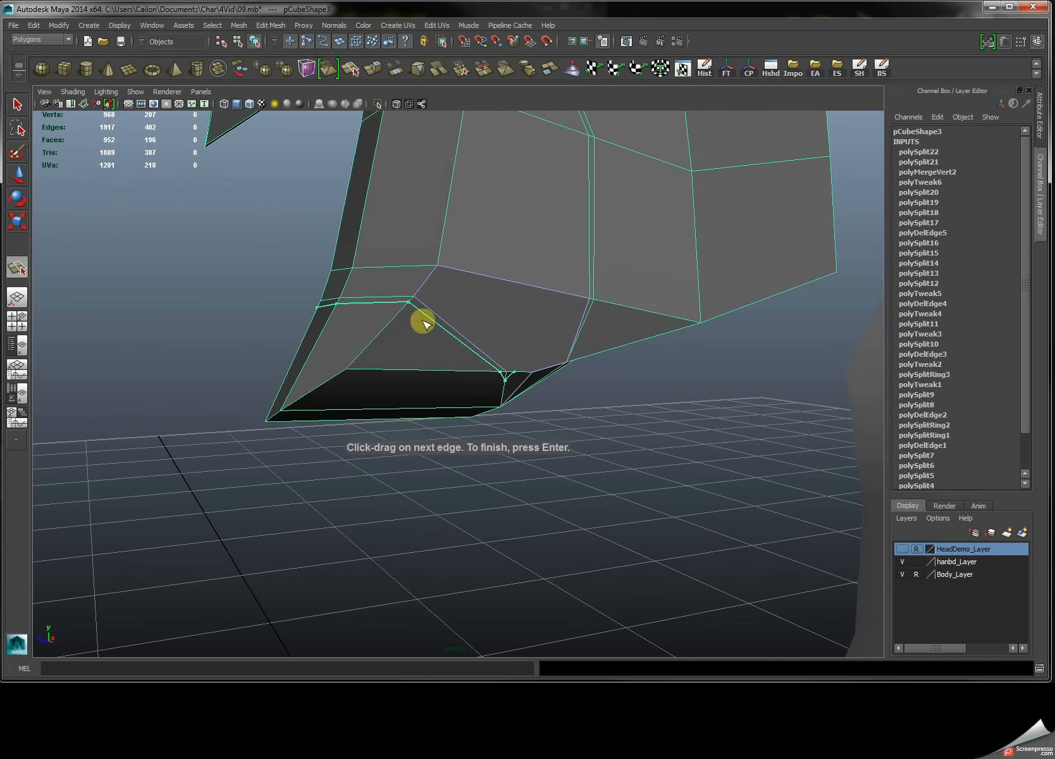
{"action": "left_click", "coordinate": [421, 288]}
{"action": "left_click_drag", "start_coordinate": [373, 284], "coordinate": [367, 295], "text": "alt"}
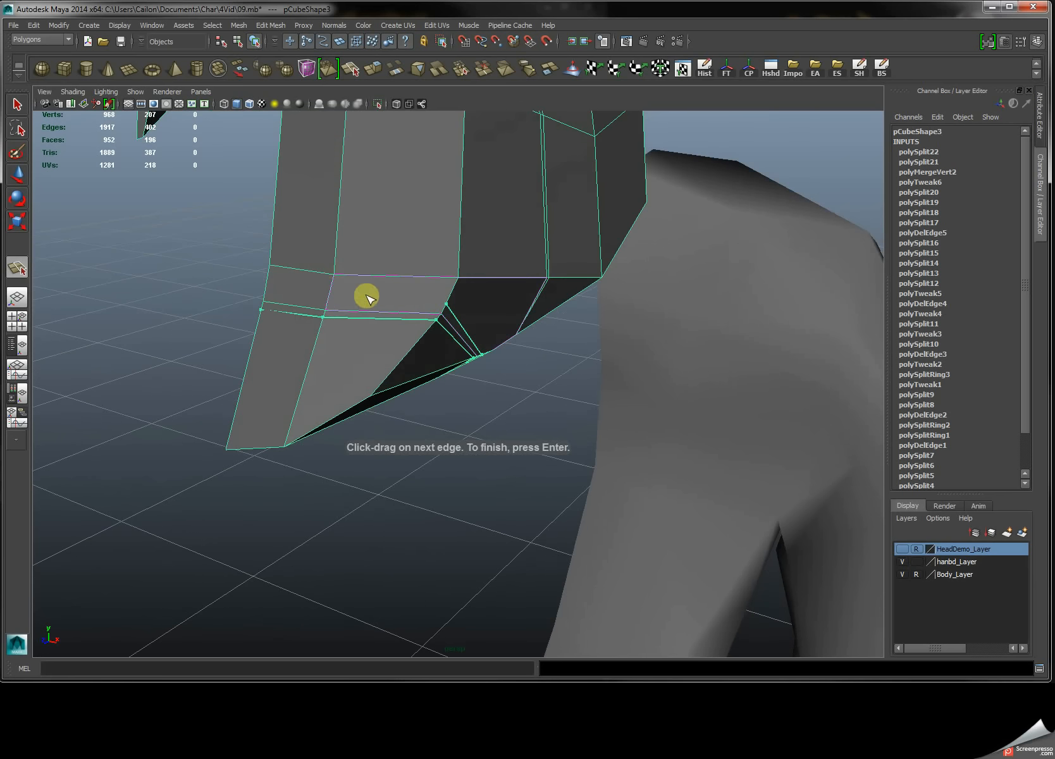
{"action": "left_click", "coordinate": [330, 296]}
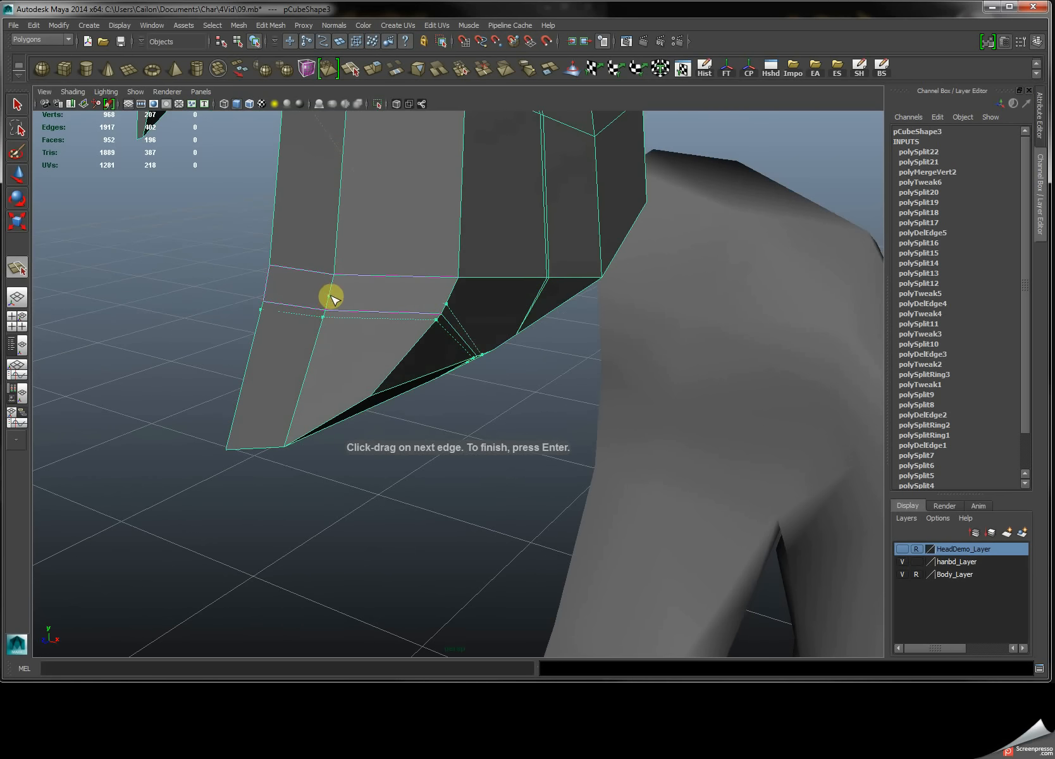
{"action": "left_click", "coordinate": [269, 283]}
{"action": "right_click", "coordinate": [268, 281]}
{"action": "left_click_drag", "start_coordinate": [394, 313], "coordinate": [282, 266], "text": "alt"}
{"action": "right_click_drag", "start_coordinate": [281, 267], "coordinate": [325, 320], "text": "alt"}
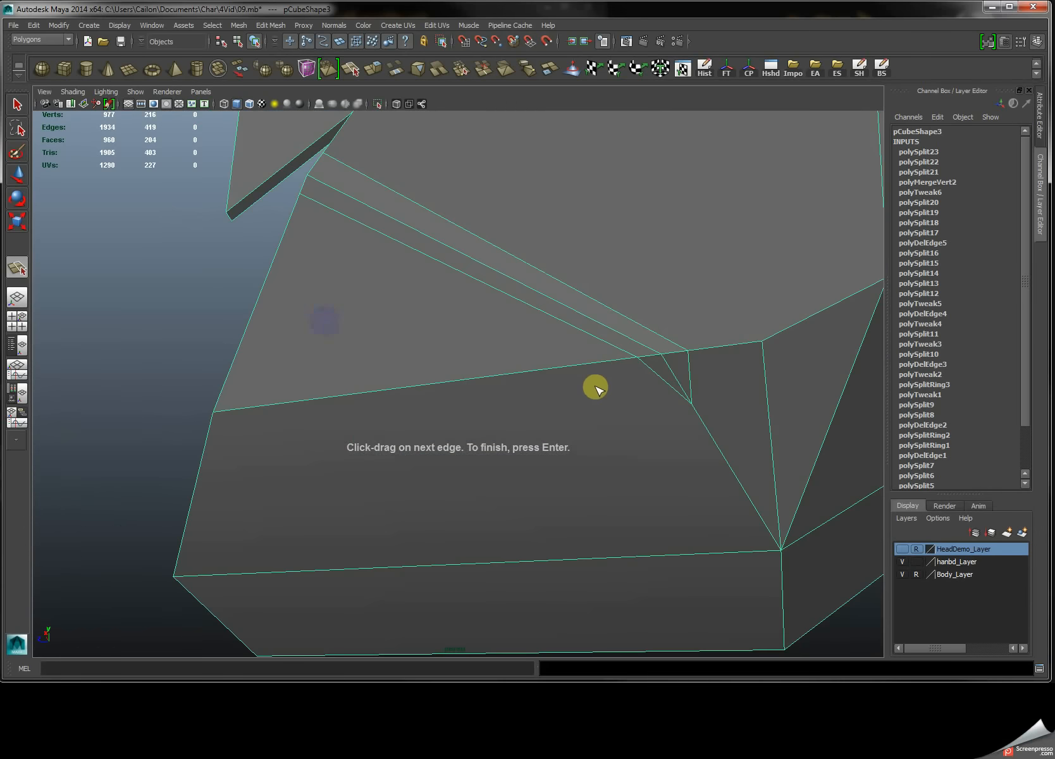
Delete the short middle edge between the two new loops where they meet at the jaw's underside corner.
{"action": "key", "text": "q"}
{"action": "right_click_drag", "start_coordinate": [690, 368], "coordinate": [614, 356]}
{"action": "left_click_drag", "start_coordinate": [666, 358], "coordinate": [677, 352]}
{"action": "left_click_drag", "start_coordinate": [650, 396], "coordinate": [499, 250], "text": "alt"}
Move the front jaw vertices between the two new loops inward to form a recessed crease.
{"action": "right_click_drag", "start_coordinate": [499, 249], "coordinate": [558, 231]}
{"action": "left_click", "coordinate": [212, 249]}
{"action": "left_click_drag", "start_coordinate": [212, 248], "coordinate": [332, 292], "text": "alt"}
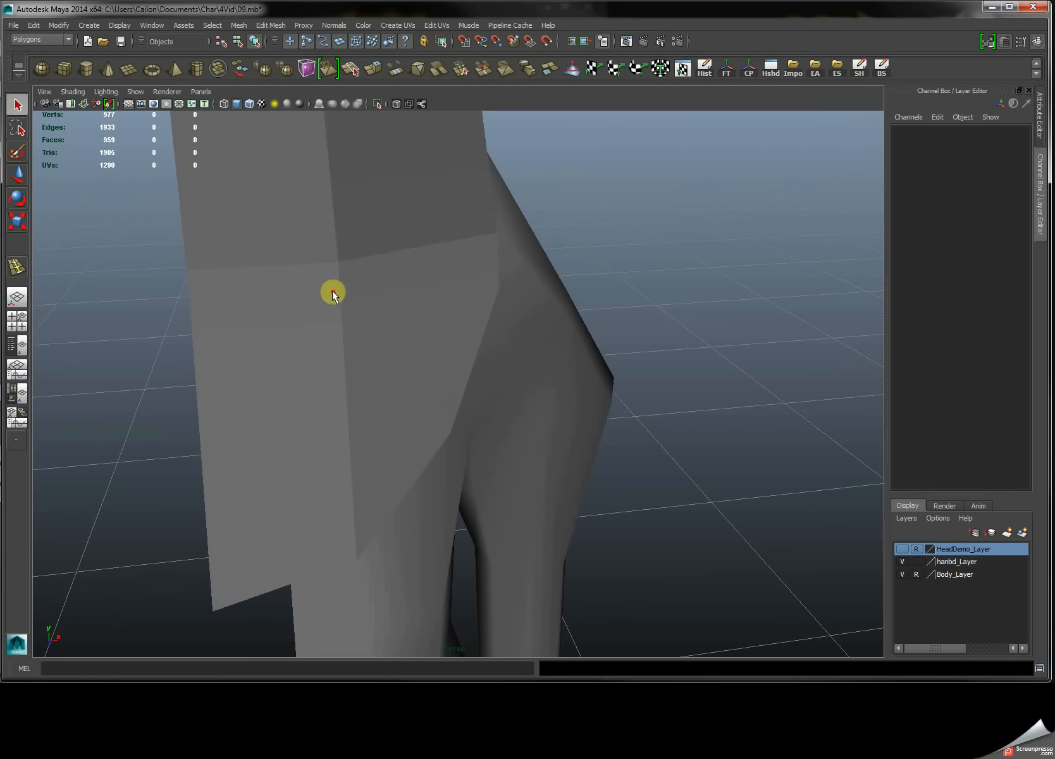
{"action": "left_click", "coordinate": [234, 302]}
{"action": "right_click_drag", "start_coordinate": [238, 298], "coordinate": [188, 302]}
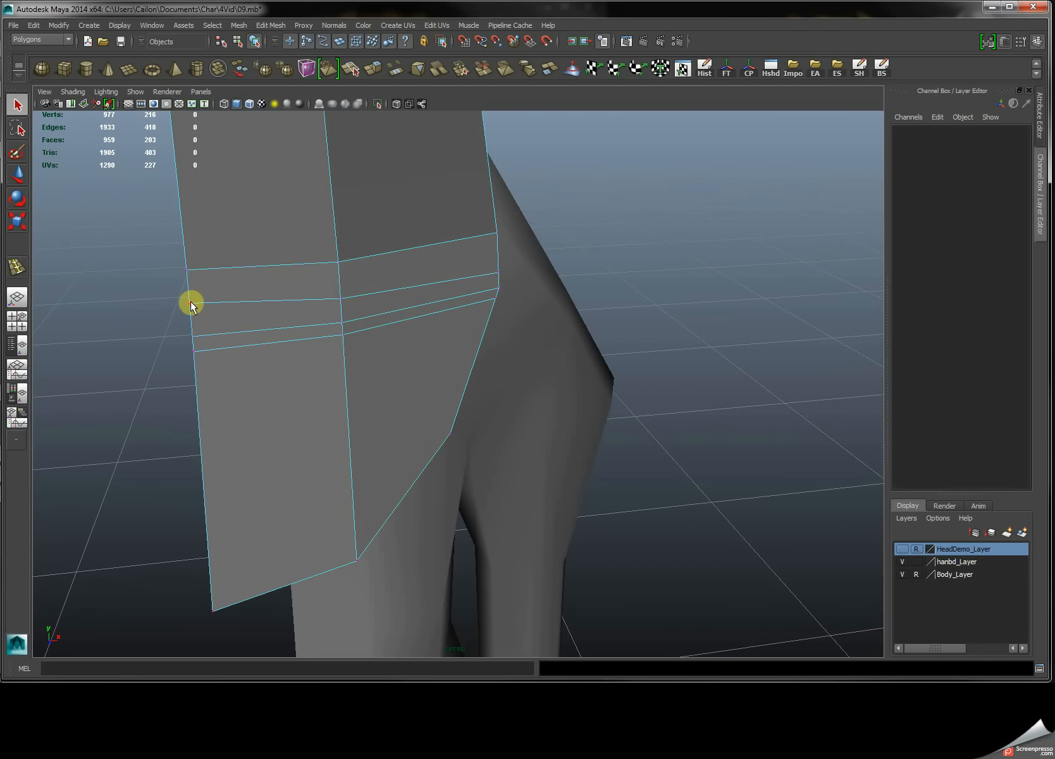
{"action": "left_click", "coordinate": [188, 302]}
{"action": "key", "text": "w"}
{"action": "left_click_drag", "start_coordinate": [190, 288], "coordinate": [422, 280]}
{"action": "left_click_drag", "start_coordinate": [504, 231], "coordinate": [503, 225]}
Move the middle edge along the jaw's side inward to carry the recessed crease around the corner.
{"action": "right_click_drag", "start_coordinate": [546, 259], "coordinate": [546, 243]}
{"action": "left_click", "coordinate": [542, 274]}
{"action": "left_click_drag", "start_coordinate": [542, 274], "coordinate": [344, 225], "text": "alt"}
{"action": "left_click", "coordinate": [289, 264], "text": "shift"}
{"action": "left_click", "coordinate": [454, 307]}
{"action": "left_click_drag", "start_coordinate": [454, 307], "coordinate": [527, 405], "text": "alt"}
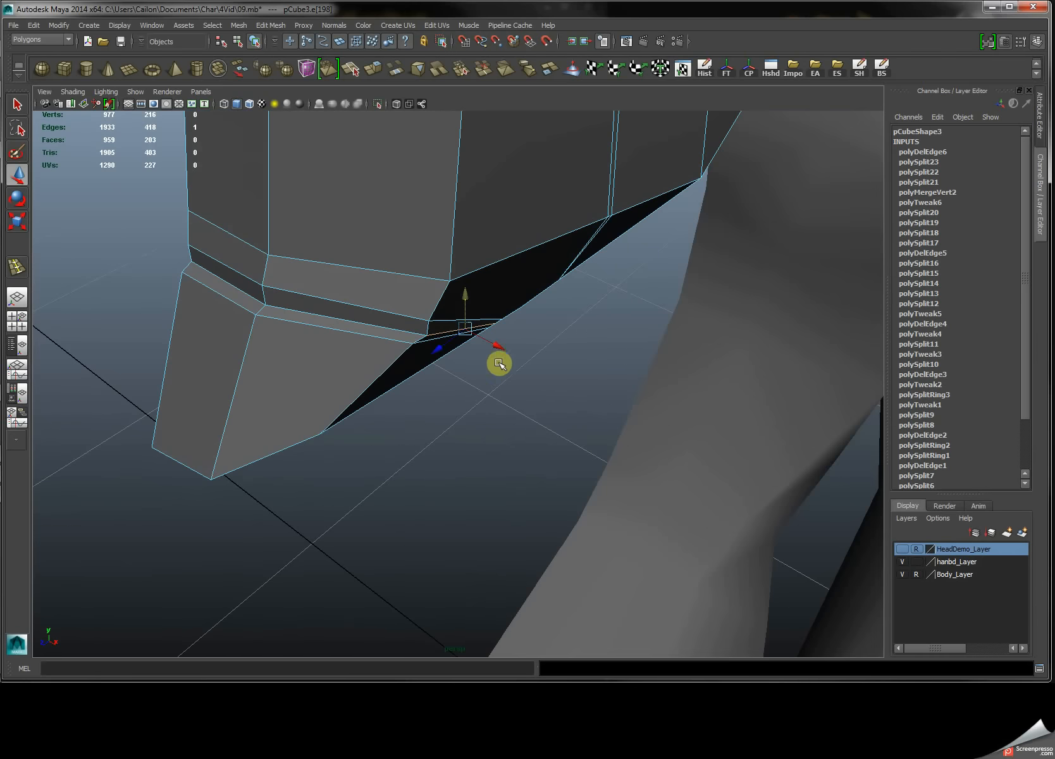
{"action": "left_click_drag", "start_coordinate": [499, 348], "coordinate": [485, 302]}
{"action": "right_click_drag", "start_coordinate": [484, 302], "coordinate": [511, 286]}
{"action": "left_click", "coordinate": [525, 292]}
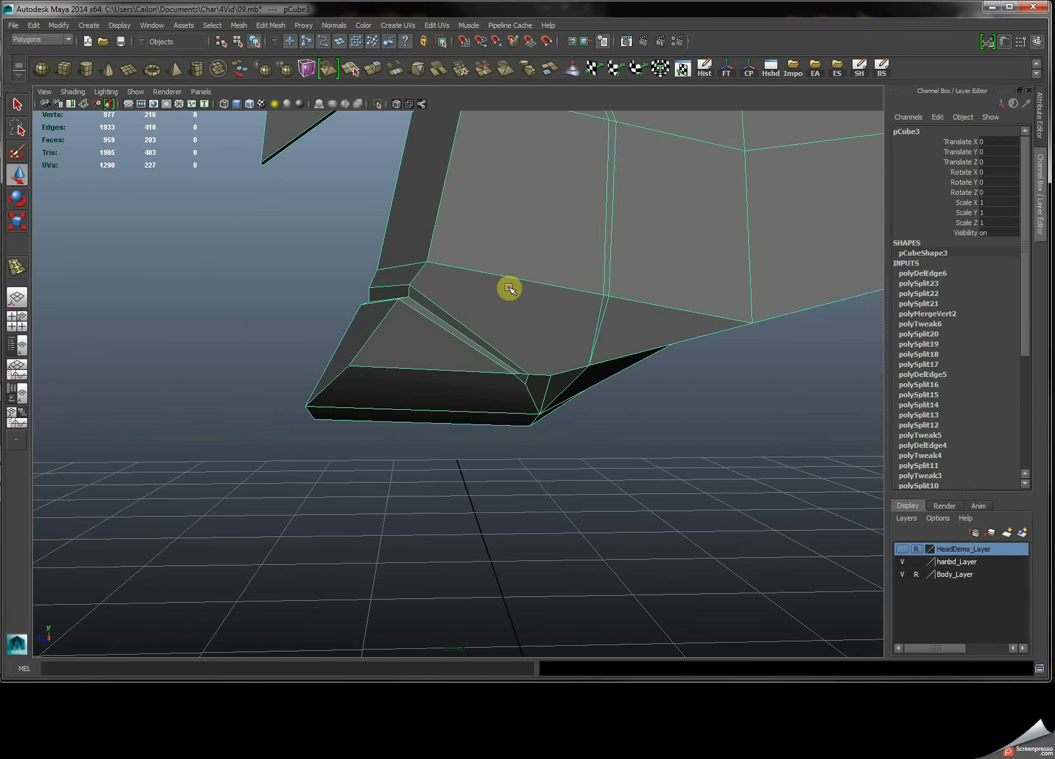
Begin splitting a supporting edge line below the jaw crease, from the front edge around the side and through the underside corner strip.
{"action": "right_click", "coordinate": [494, 270], "text": "shift"}
{"action": "left_click", "coordinate": [442, 272]}
{"action": "left_click", "coordinate": [511, 275]}
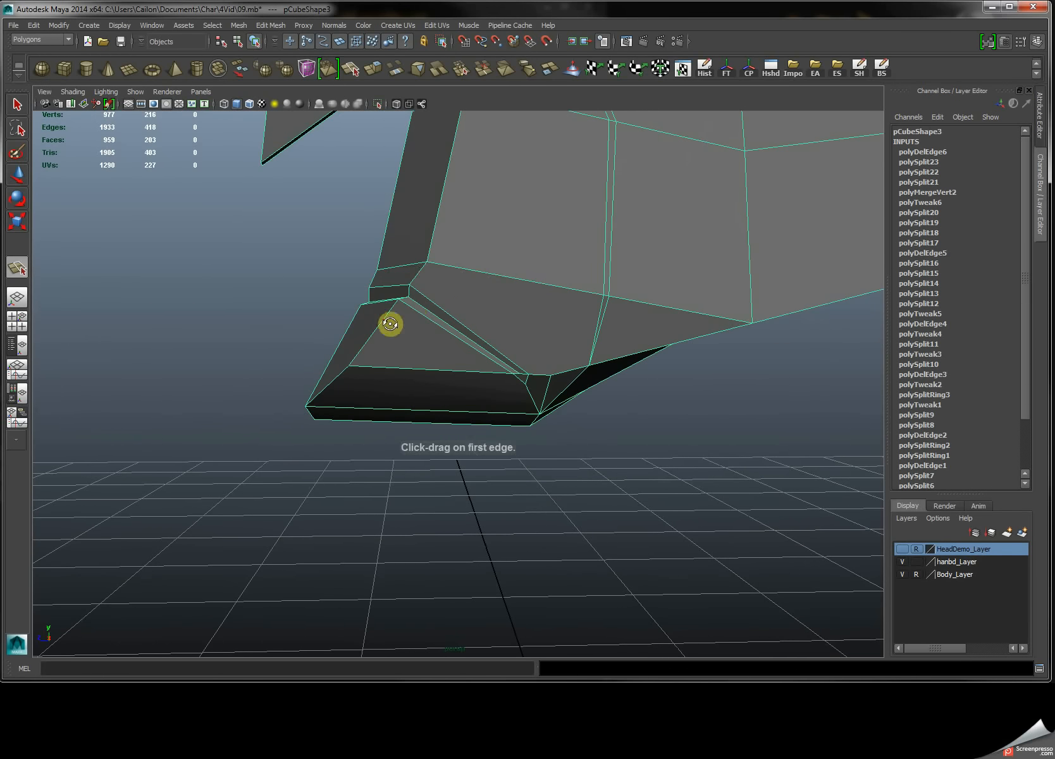
{"action": "left_click", "coordinate": [388, 320]}
{"action": "left_click_drag", "start_coordinate": [407, 332], "coordinate": [393, 308], "text": "alt"}
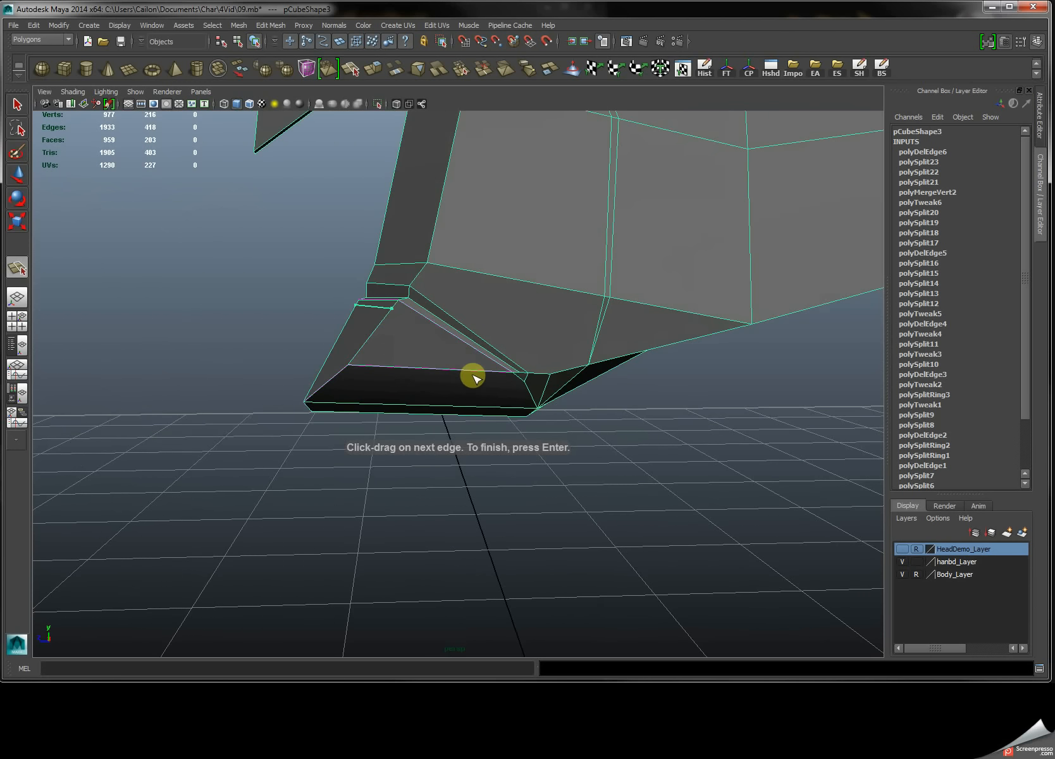
{"action": "mouse_move", "coordinate": [480, 372]}
{"action": "left_mouse_down"}
{"action": "mouse_move", "coordinate": [504, 369]}
{"action": "mouse_move", "coordinate": [512, 399]}
{"action": "mouse_move", "coordinate": [496, 374]}
{"action": "left_mouse_up"}
{"action": "middle_click_drag", "start_coordinate": [496, 373], "coordinate": [444, 380], "text": "alt"}
{"action": "right_click_drag", "start_coordinate": [444, 380], "coordinate": [588, 416], "text": "alt"}
{"action": "left_click_drag", "start_coordinate": [488, 386], "coordinate": [493, 394]}
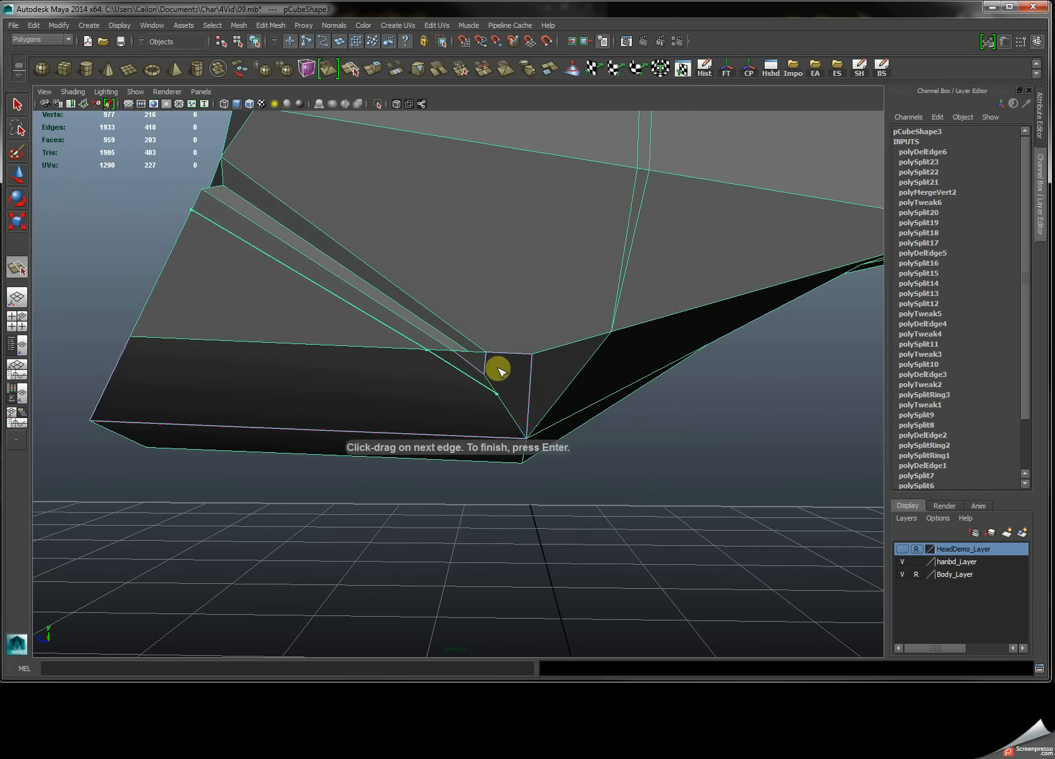
{"action": "left_click_drag", "start_coordinate": [504, 355], "coordinate": [502, 353]}
Carry the supporting split back above the jaw crease, across the side and front faces to the front edge.
{"action": "left_click_drag", "start_coordinate": [478, 329], "coordinate": [480, 338], "text": "alt"}
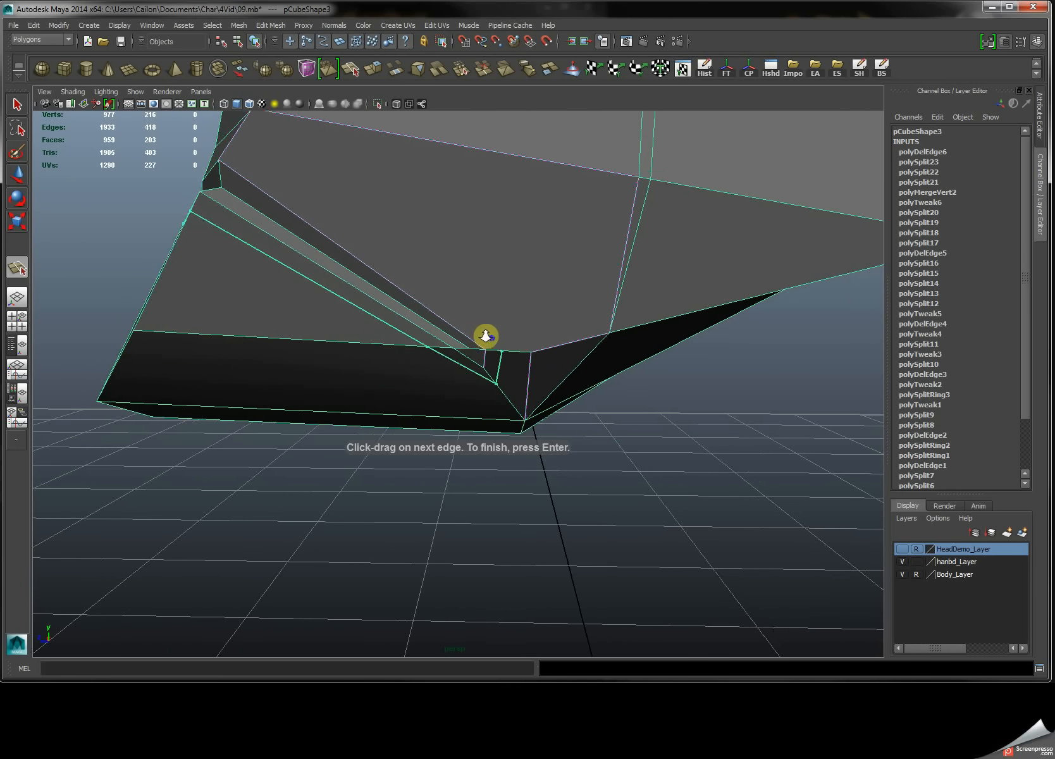
{"action": "right_click_drag", "start_coordinate": [490, 337], "coordinate": [472, 327], "text": "alt"}
{"action": "left_click_drag", "start_coordinate": [284, 238], "coordinate": [309, 234], "text": "alt"}
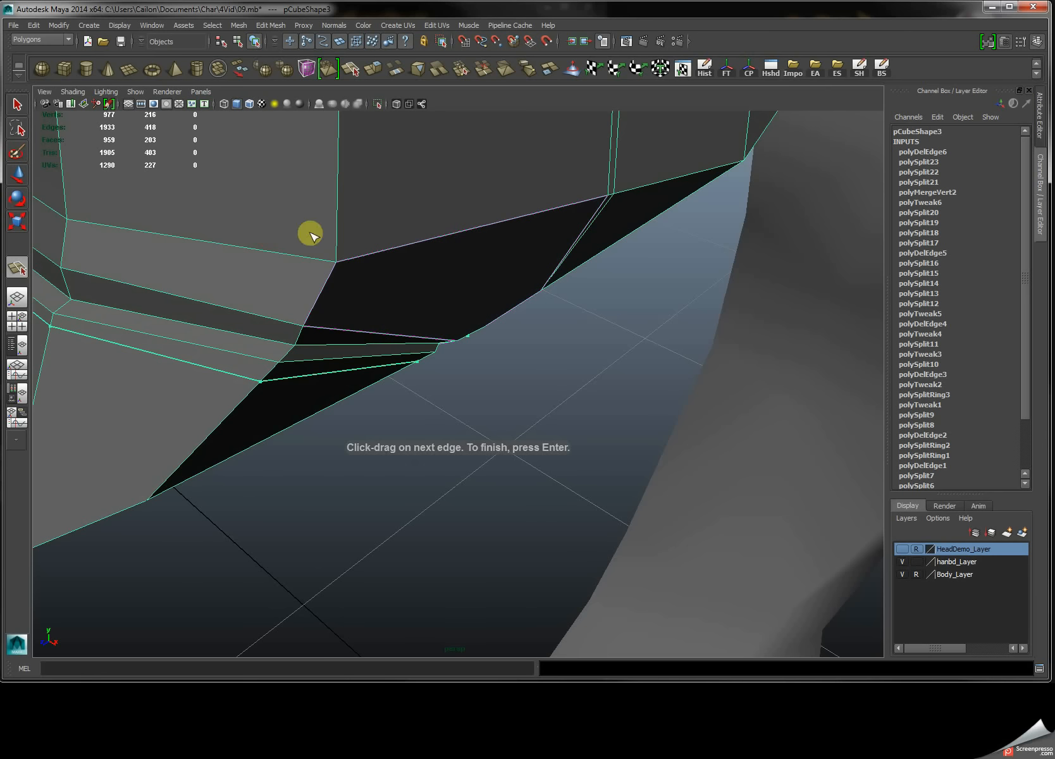
{"action": "left_click", "coordinate": [314, 307]}
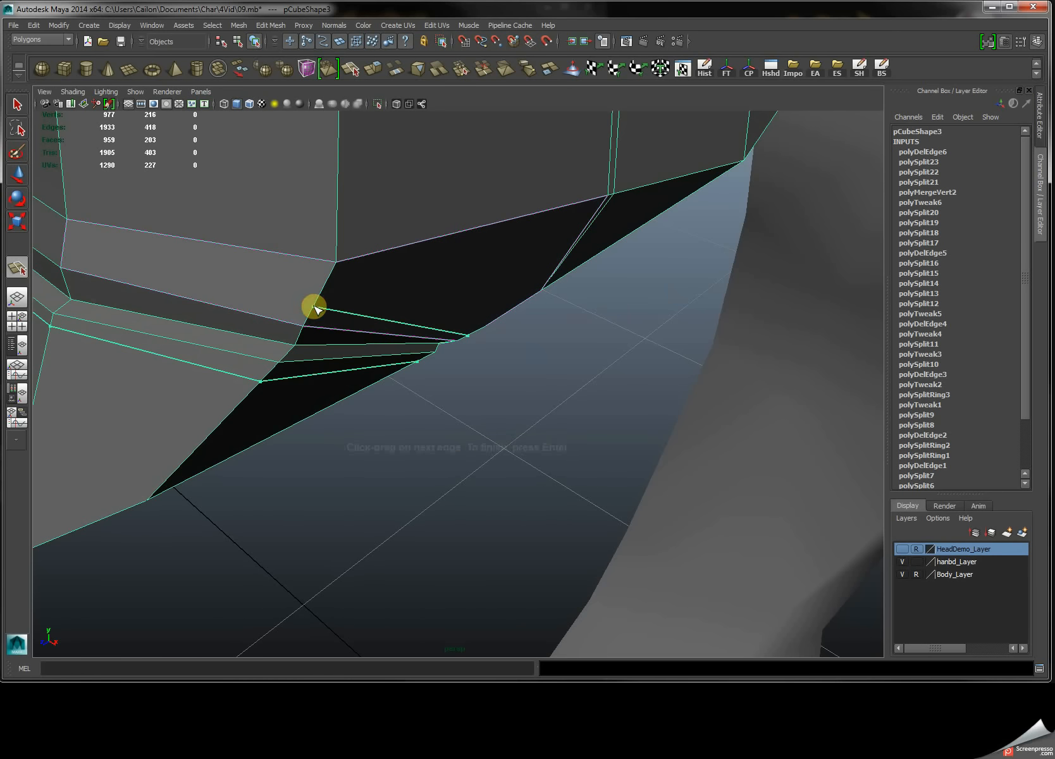
{"action": "left_click_drag", "start_coordinate": [314, 307], "coordinate": [259, 309], "text": "alt"}
{"action": "left_click_drag", "start_coordinate": [162, 363], "coordinate": [279, 334], "text": "alt"}
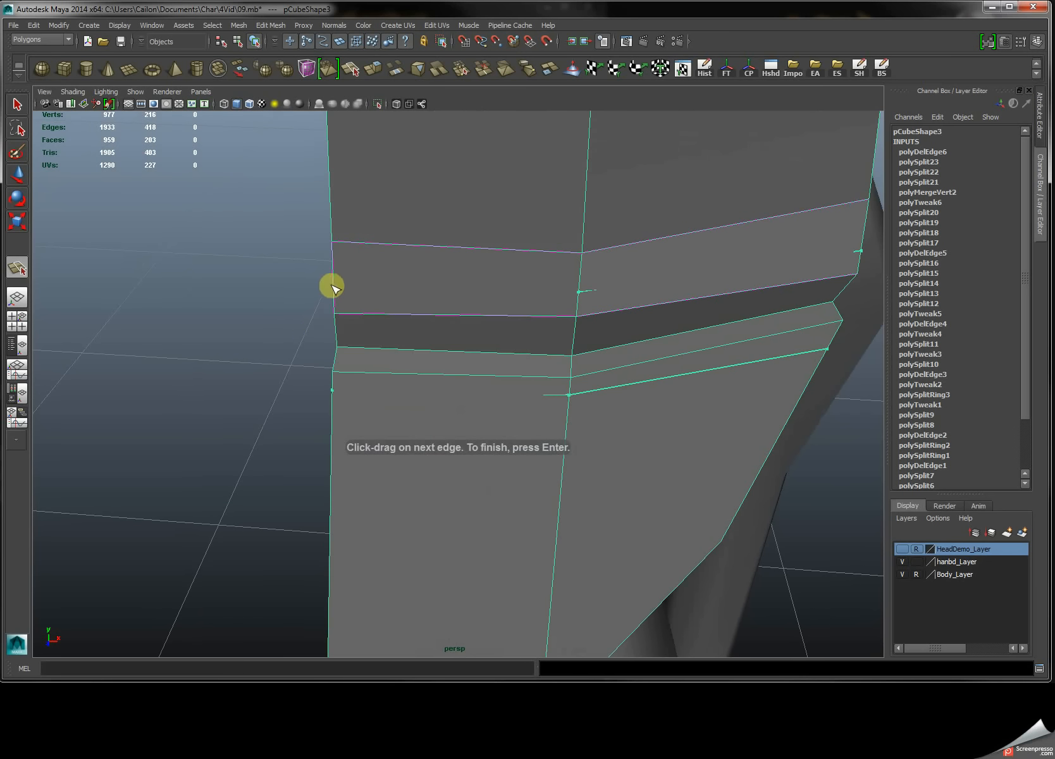
{"action": "key", "text": "Return"}
Split an edge from the underside vertex behind the crease's end to the jaw's side corner vertex above the crease.
{"action": "left_click_drag", "start_coordinate": [563, 370], "coordinate": [425, 333], "text": "alt"}
{"action": "scroll", "coordinate": [386, 332], "scroll_direction": "up", "scroll_amount": 3}
{"action": "scroll", "coordinate": [407, 349], "scroll_direction": "up", "scroll_amount": 2}
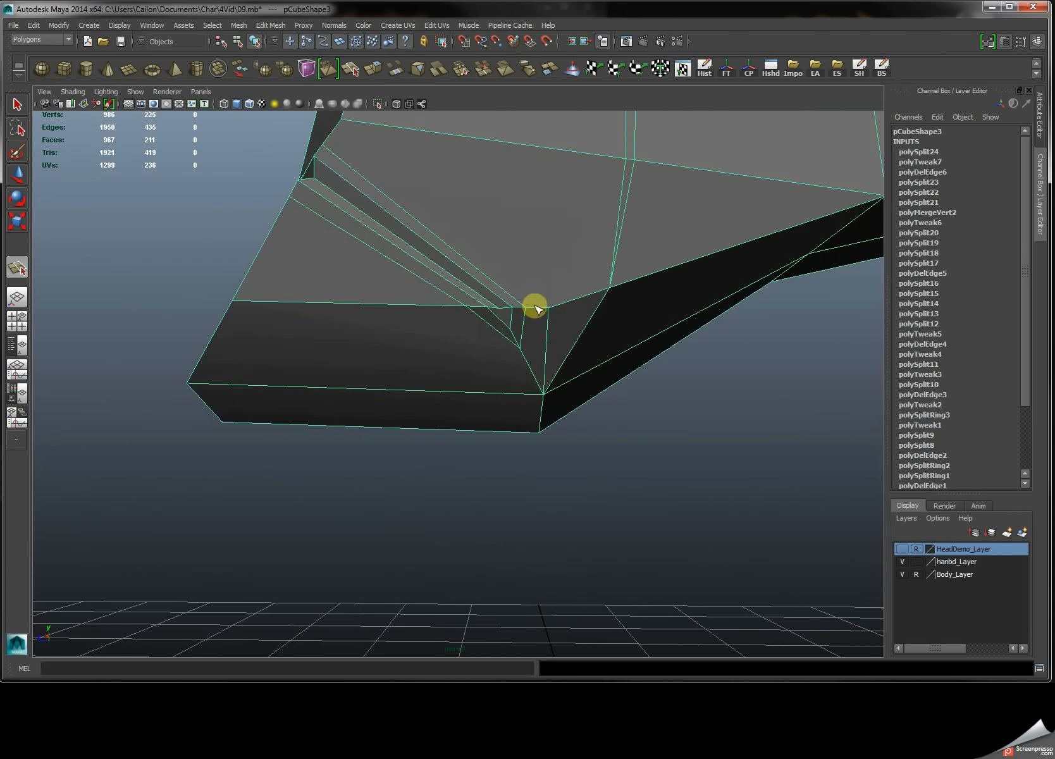
{"action": "left_click_drag", "start_coordinate": [573, 310], "coordinate": [548, 308]}
{"action": "left_click_drag", "start_coordinate": [438, 281], "coordinate": [518, 316], "text": "alt"}
{"action": "right_click_drag", "start_coordinate": [536, 293], "coordinate": [421, 223], "text": "alt"}
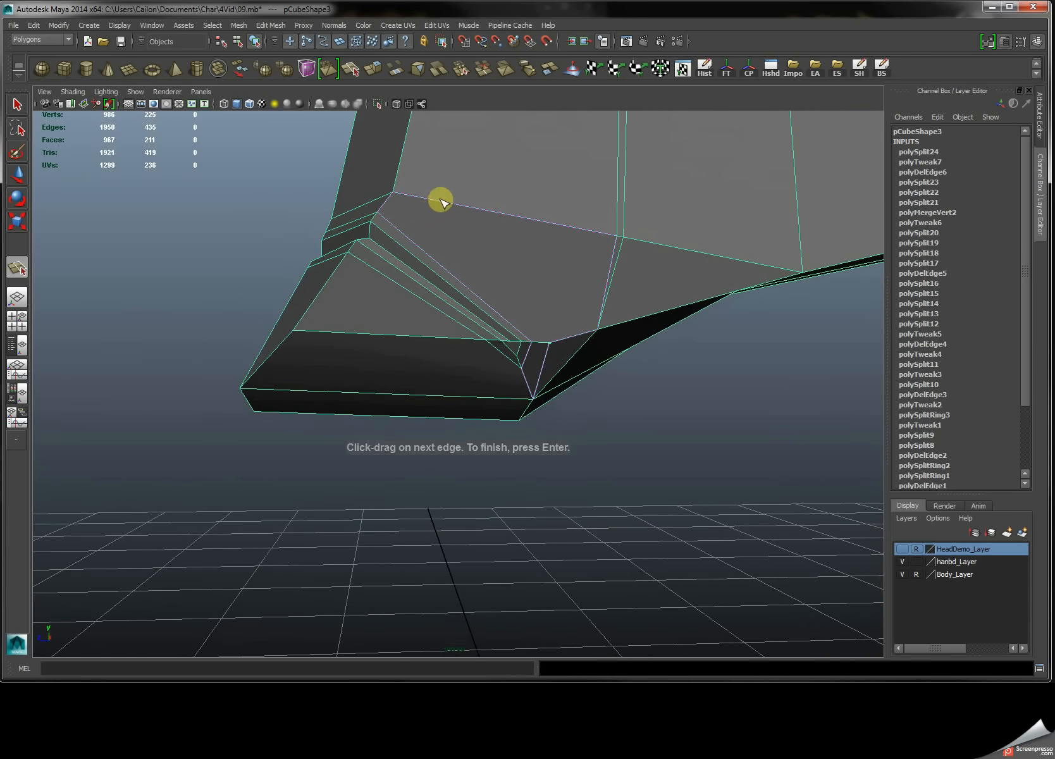
{"action": "key", "text": "Return"}
Split an edge line from the lower underside corner vertex across the jaw faces below the crease to the front edge.
{"action": "left_click_drag", "start_coordinate": [369, 188], "coordinate": [460, 249], "text": "alt"}
{"action": "left_click", "coordinate": [520, 380]}
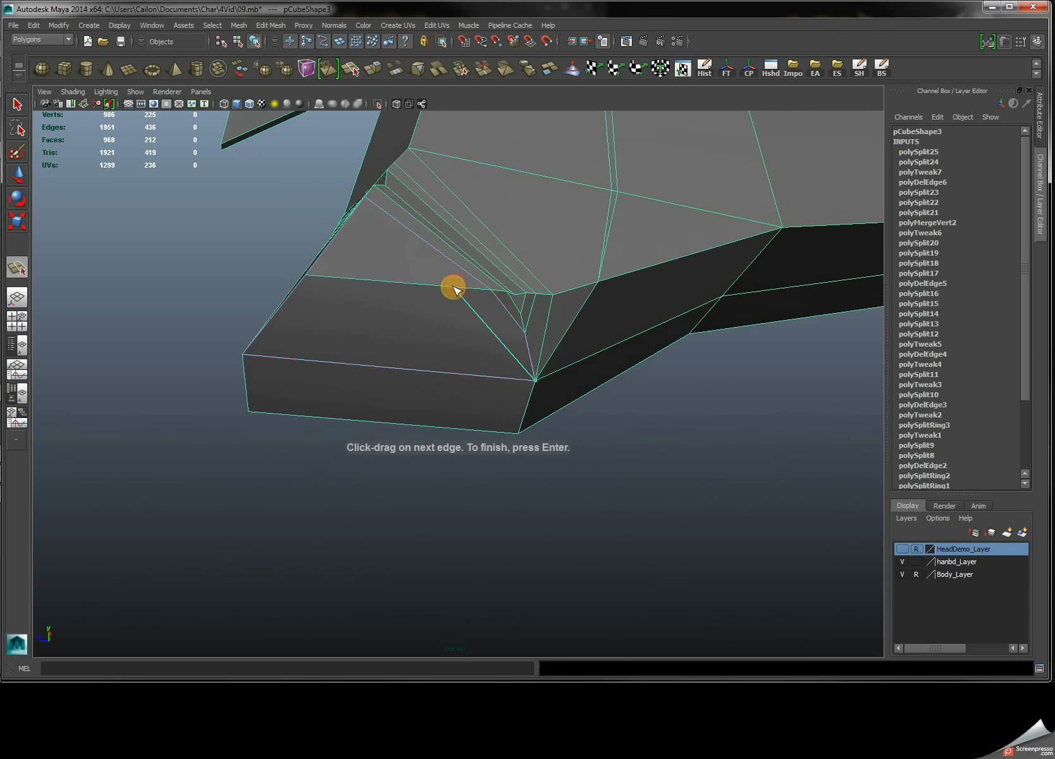
{"action": "left_click_drag", "start_coordinate": [384, 286], "coordinate": [408, 311], "text": "alt"}
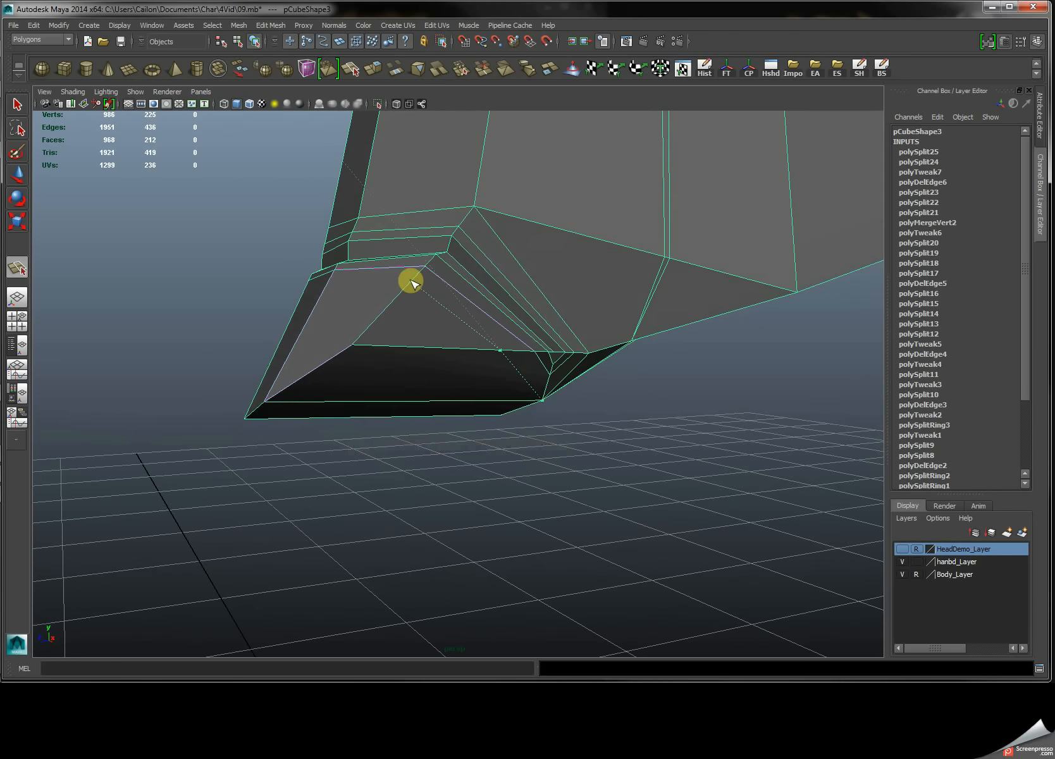
{"action": "left_click", "coordinate": [412, 280]}
{"action": "left_click_drag", "start_coordinate": [412, 280], "coordinate": [395, 320], "text": "alt"}
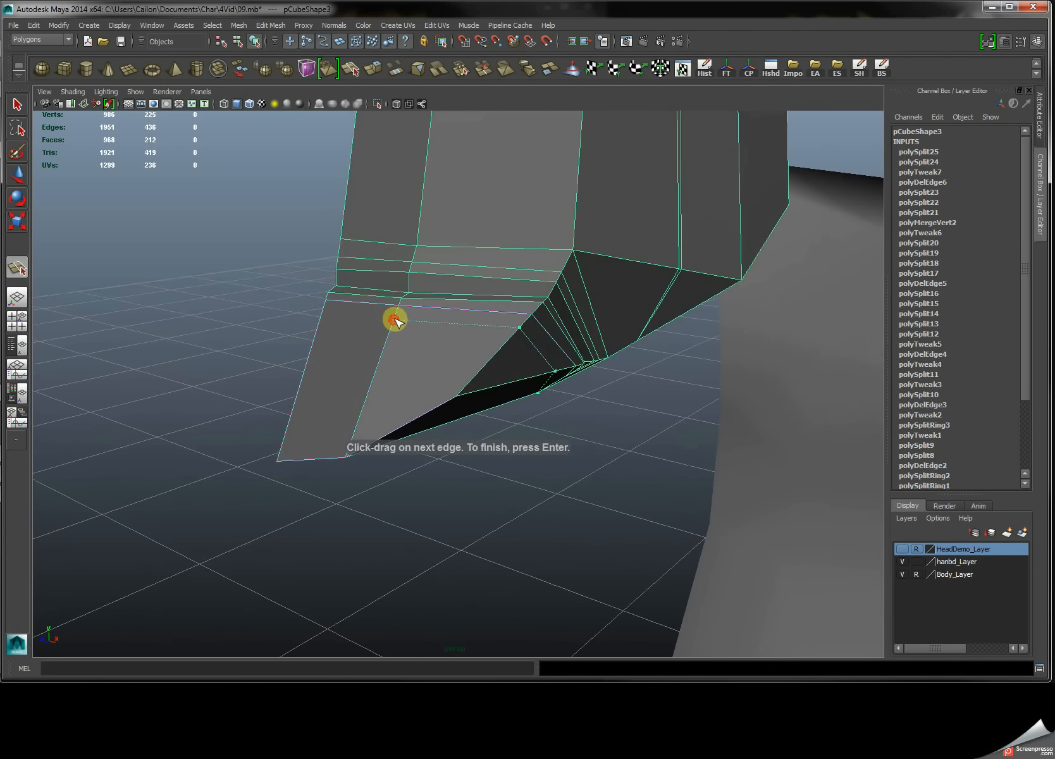
{"action": "key", "text": "Return"}
{"action": "left_click", "coordinate": [321, 316]}
{"action": "key", "text": "Return"}
{"action": "left_click_drag", "start_coordinate": [318, 311], "coordinate": [426, 354], "text": "alt"}
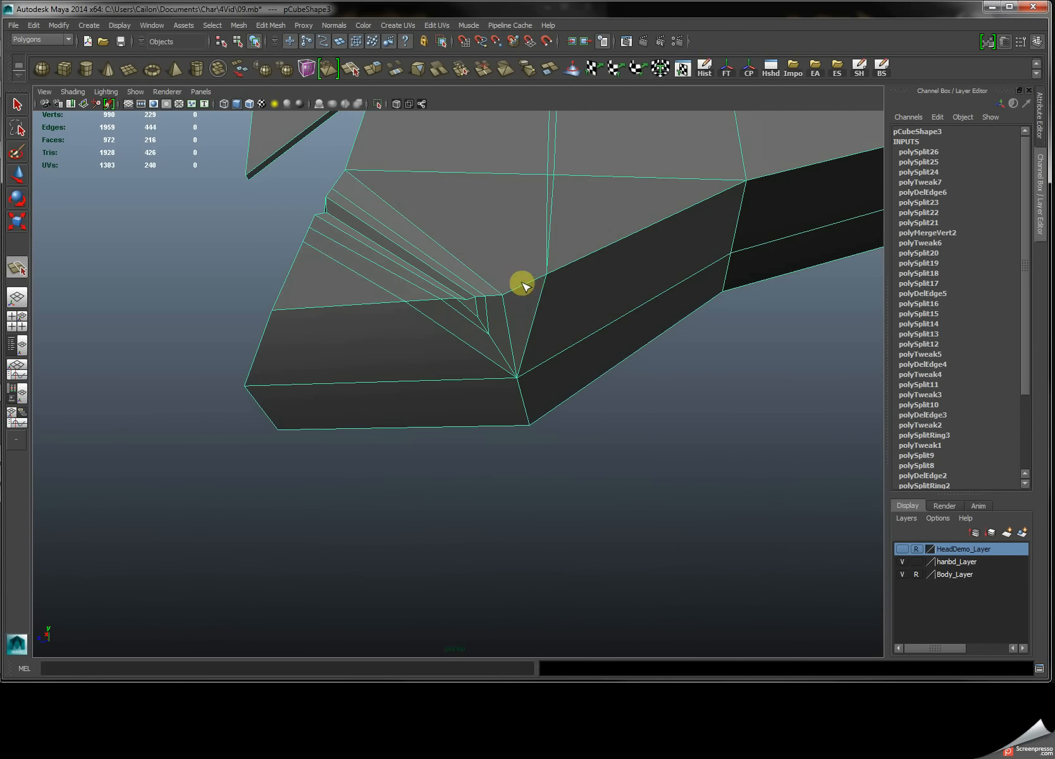
Split an edge line from the underside vertex below the cheek strip diagonally up the jaw's side and across to the front edge.
{"action": "left_click_drag", "start_coordinate": [516, 286], "coordinate": [572, 283]}
{"action": "left_click_drag", "start_coordinate": [504, 264], "coordinate": [501, 235], "text": "alt"}
{"action": "left_click", "coordinate": [455, 192]}
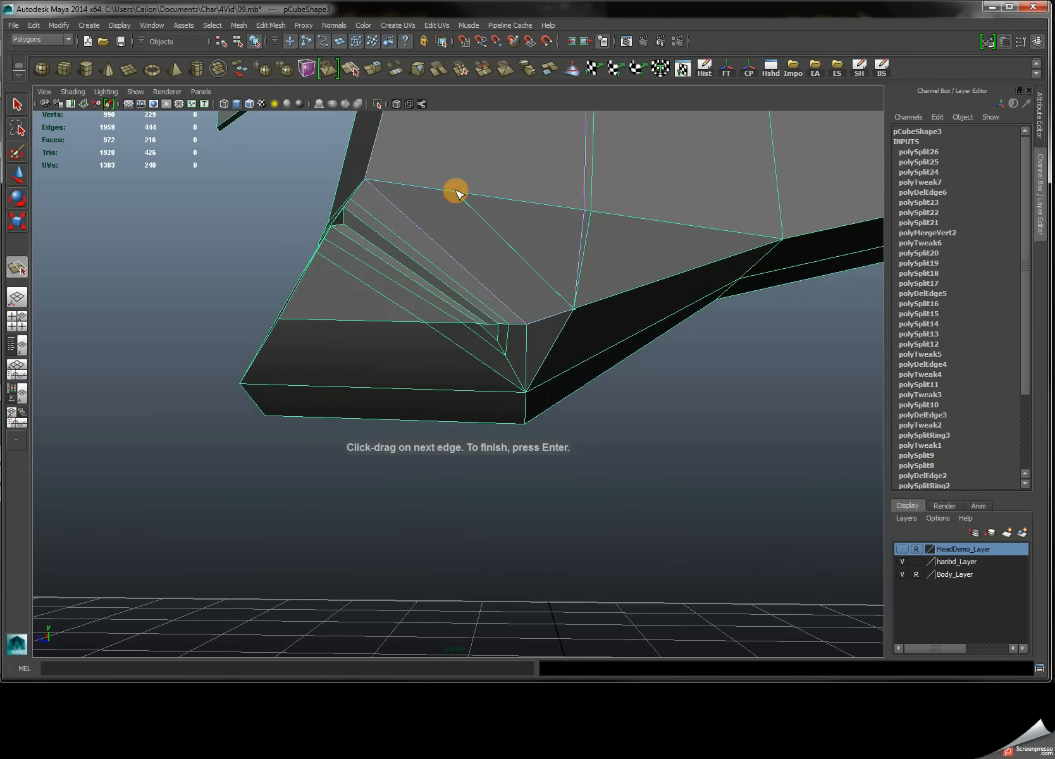
{"action": "left_click_drag", "start_coordinate": [463, 184], "coordinate": [471, 253], "text": "alt"}
{"action": "left_click", "coordinate": [469, 253]}
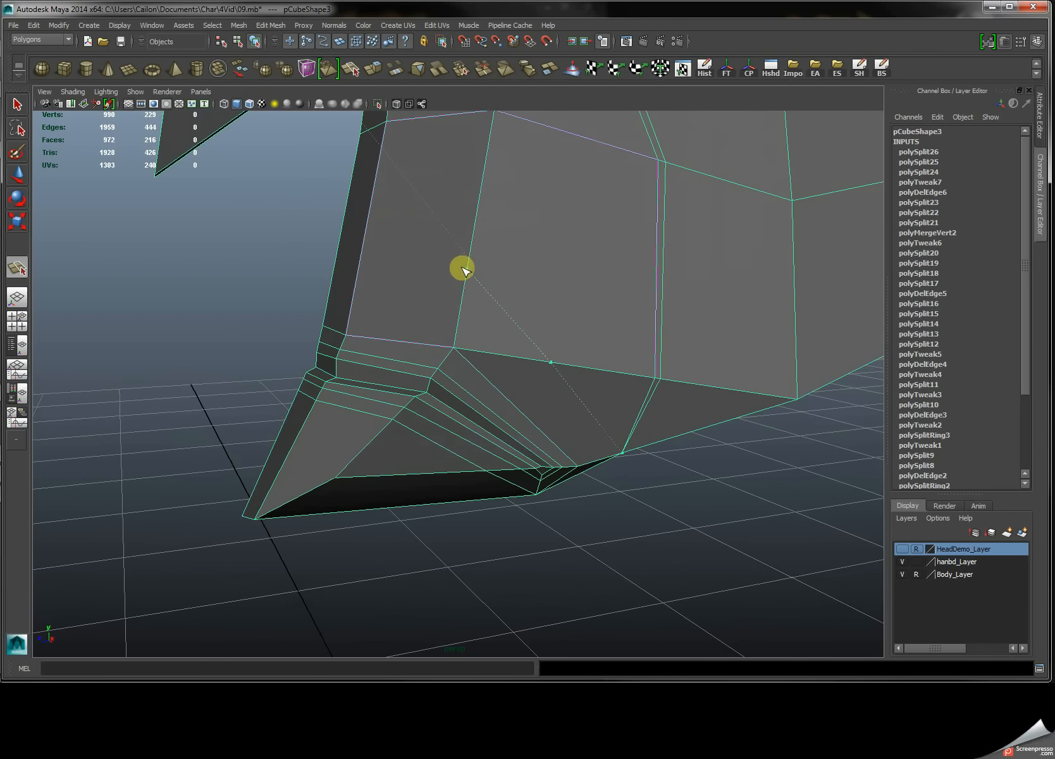
{"action": "left_click", "coordinate": [466, 269]}
{"action": "left_click_drag", "start_coordinate": [362, 257], "coordinate": [387, 258], "text": "alt"}
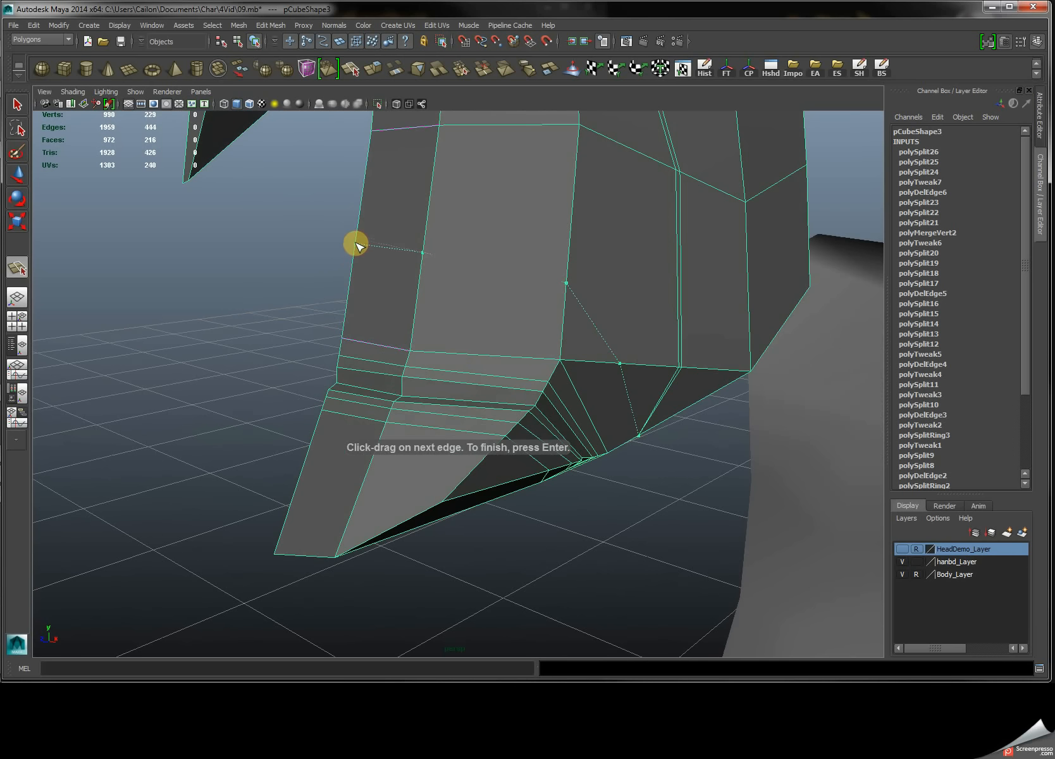
{"action": "right_click", "coordinate": [355, 246]}
Split an edge from the jaw's side corner vertex above the crease through the diagonal split's vertex to the cheek strip vertex.
{"action": "left_click_drag", "start_coordinate": [483, 308], "coordinate": [405, 312], "text": "alt"}
{"action": "left_click", "coordinate": [481, 277]}
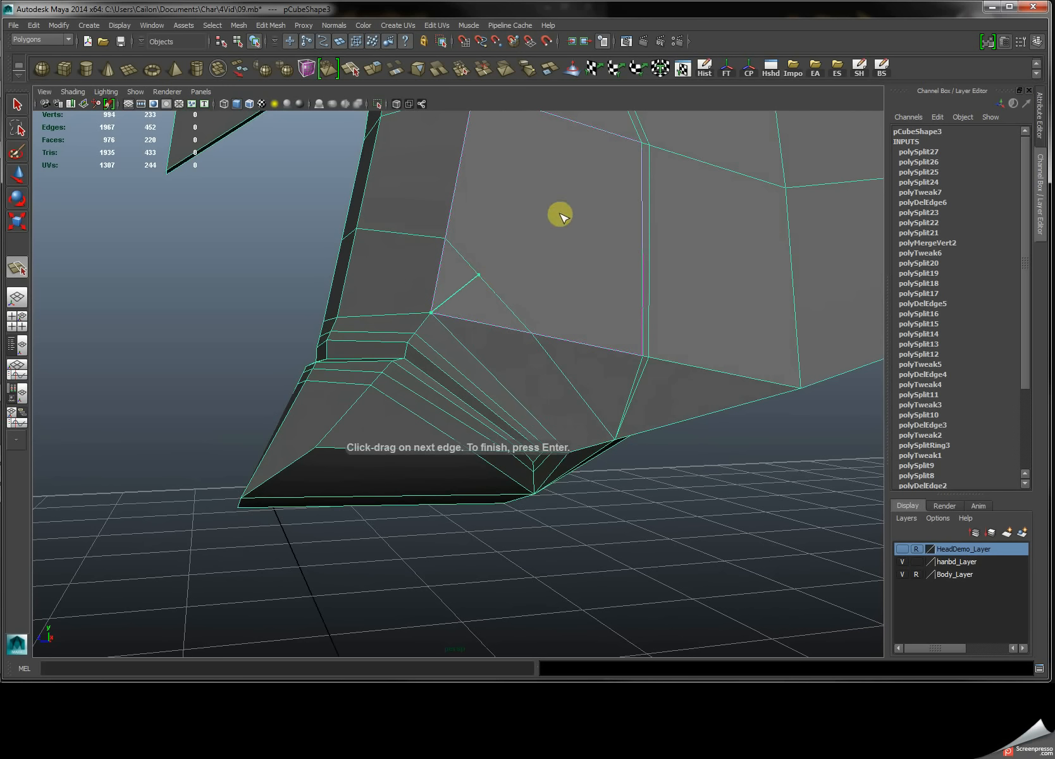
{"action": "left_click_drag", "start_coordinate": [565, 206], "coordinate": [528, 254], "text": "alt"}
{"action": "left_click", "coordinate": [597, 235]}
{"action": "key", "text": "Return"}
Try to delete the two split edges meeting the new diagonal on the jaw's side.
{"action": "right_click_drag", "start_coordinate": [448, 350], "coordinate": [448, 331]}
{"action": "left_click", "coordinate": [405, 349]}
{"action": "left_click", "coordinate": [433, 382], "text": "shift"}
{"action": "right_click_drag", "start_coordinate": [480, 370], "coordinate": [490, 379], "text": "shift"}
{"action": "mouse_move", "coordinate": [481, 420]}
{"action": "left_mouse_down", "text": "alt"}
{"action": "mouse_move", "coordinate": [473, 407]}
{"action": "mouse_move", "coordinate": [473, 418]}
{"action": "left_mouse_up", "text": "alt"}
{"action": "right_click_drag", "start_coordinate": [517, 397], "coordinate": [559, 378]}
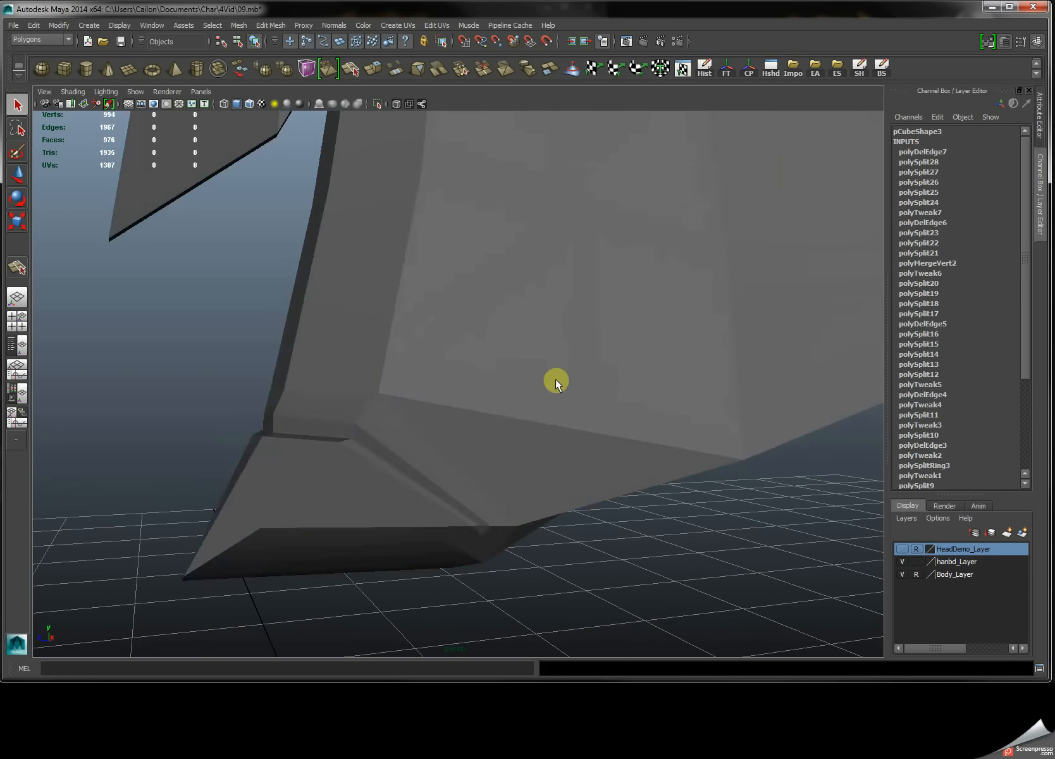
{"action": "left_click", "coordinate": [559, 377]}
{"action": "left_click_drag", "start_coordinate": [468, 377], "coordinate": [465, 343], "text": "alt"}
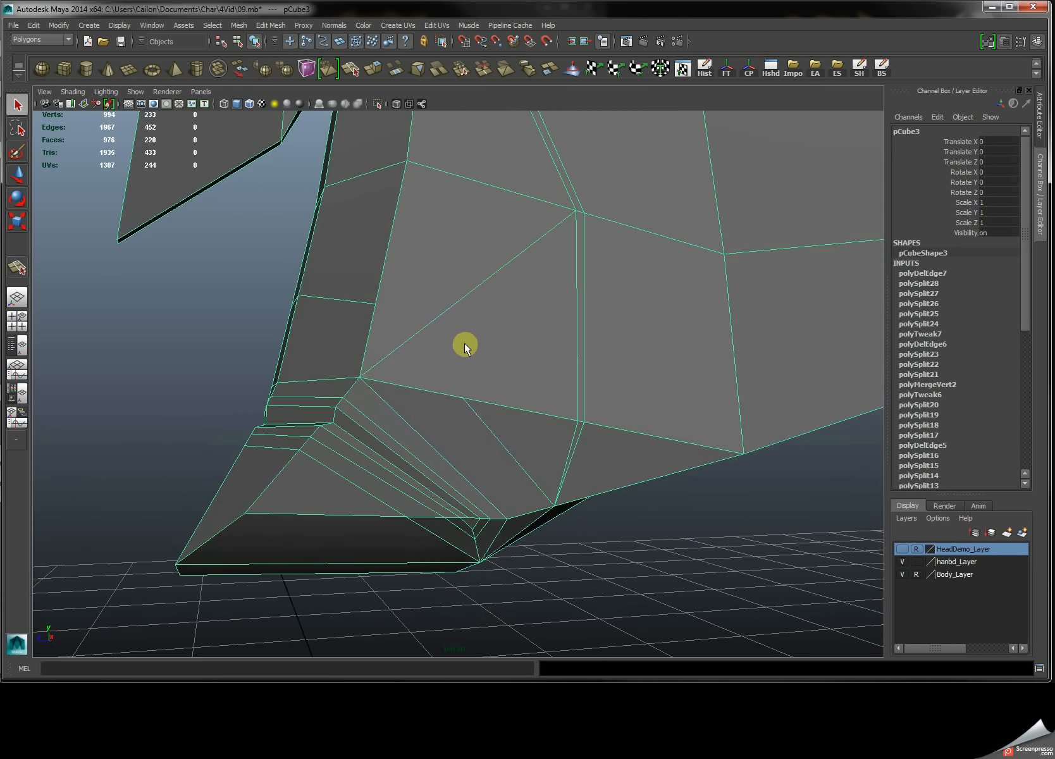
{"action": "mouse_move", "coordinate": [464, 343]}
{"action": "right_mouse_down", "text": "shift"}
{"action": "mouse_move", "coordinate": [433, 345]}
{"action": "mouse_move", "coordinate": [464, 345]}
{"action": "right_mouse_up", "text": "shift"}
{"action": "left_click_drag", "start_coordinate": [430, 344], "coordinate": [403, 310], "text": "alt"}
{"action": "key", "text": "ctrl+z"}
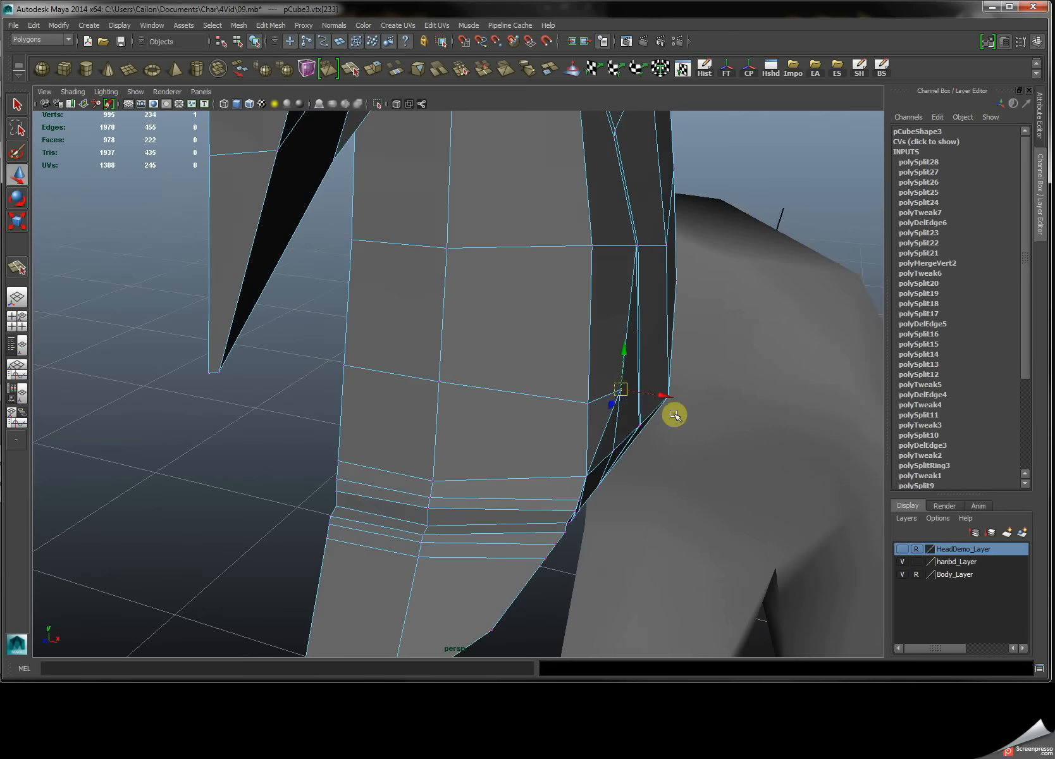
Move the junction vertex of the splits on the jaw's side back towards the cheek strip.
{"action": "left_click_drag", "start_coordinate": [674, 414], "coordinate": [464, 303], "text": "alt"}
{"action": "right_click_drag", "start_coordinate": [306, 329], "coordinate": [310, 302]}
{"action": "left_click", "coordinate": [315, 295]}
{"action": "left_click_drag", "start_coordinate": [313, 321], "coordinate": [431, 365]}
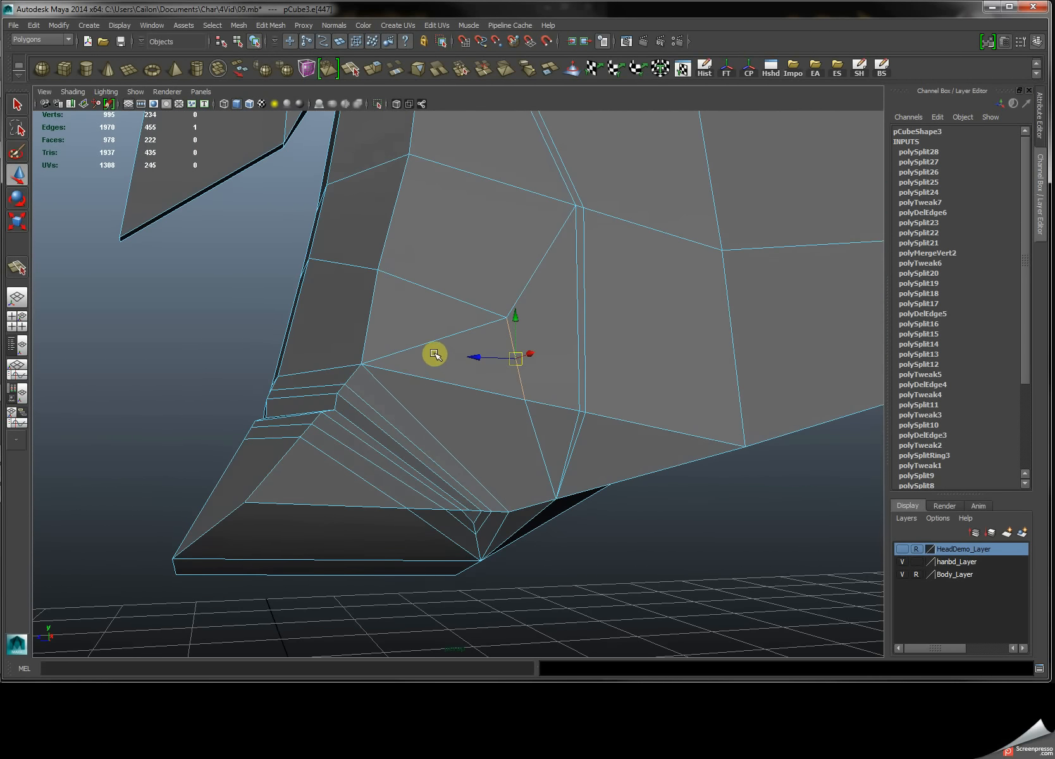
Delete the diagonal edge between the jaw's side corner vertex and the moved junction vertex.
{"action": "right_click_drag", "start_coordinate": [427, 353], "coordinate": [430, 299]}
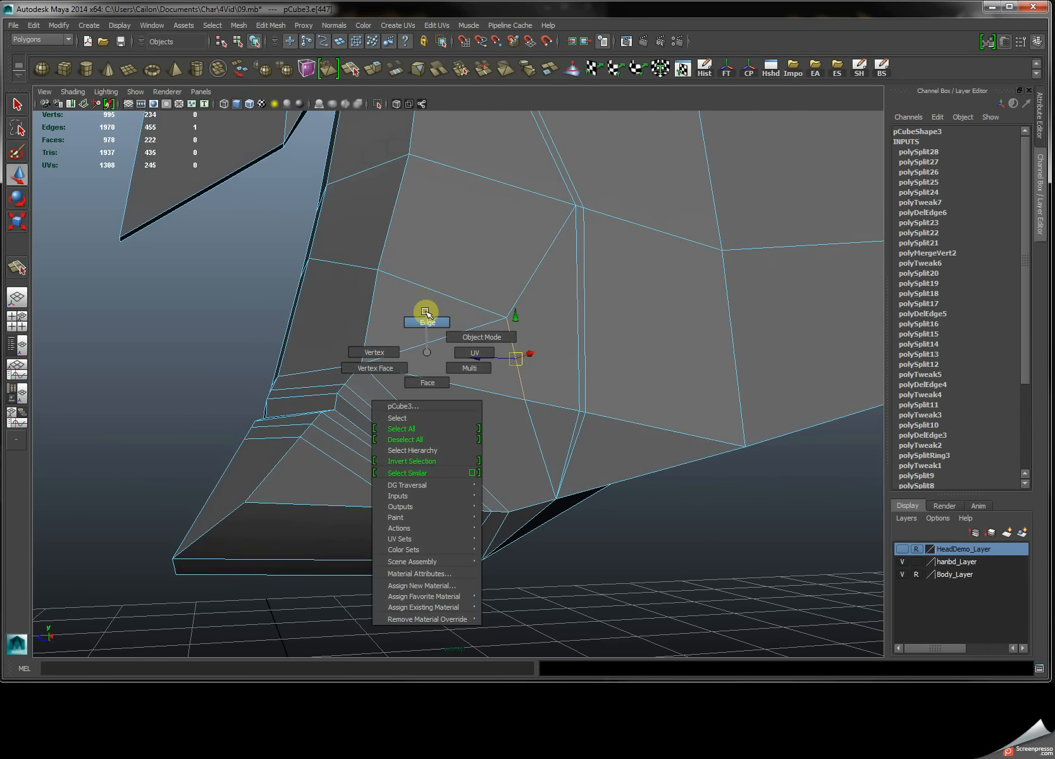
{"action": "mouse_move", "coordinate": [422, 309]}
{"action": "right_mouse_down"}
{"action": "mouse_move", "coordinate": [463, 308]}
{"action": "mouse_move", "coordinate": [438, 318]}
{"action": "right_mouse_up"}
{"action": "left_click_drag", "start_coordinate": [437, 318], "coordinate": [506, 362], "text": "alt"}
{"action": "right_click_drag", "start_coordinate": [509, 363], "coordinate": [576, 359], "text": "shift"}
{"action": "left_click_drag", "start_coordinate": [509, 347], "coordinate": [511, 343]}
{"action": "left_click_drag", "start_coordinate": [596, 424], "coordinate": [504, 407], "text": "alt"}
{"action": "mouse_move", "coordinate": [506, 405]}
{"action": "right_mouse_down"}
{"action": "mouse_move", "coordinate": [559, 390]}
{"action": "mouse_move", "coordinate": [453, 392]}
{"action": "mouse_move", "coordinate": [511, 392]}
{"action": "right_mouse_up"}
Split an inner line from the underside edge behind the crease up to the jaw's side corner edge, and connect its bend to the junction vertex.
{"action": "left_click_drag", "start_coordinate": [506, 499], "coordinate": [484, 475], "text": "alt"}
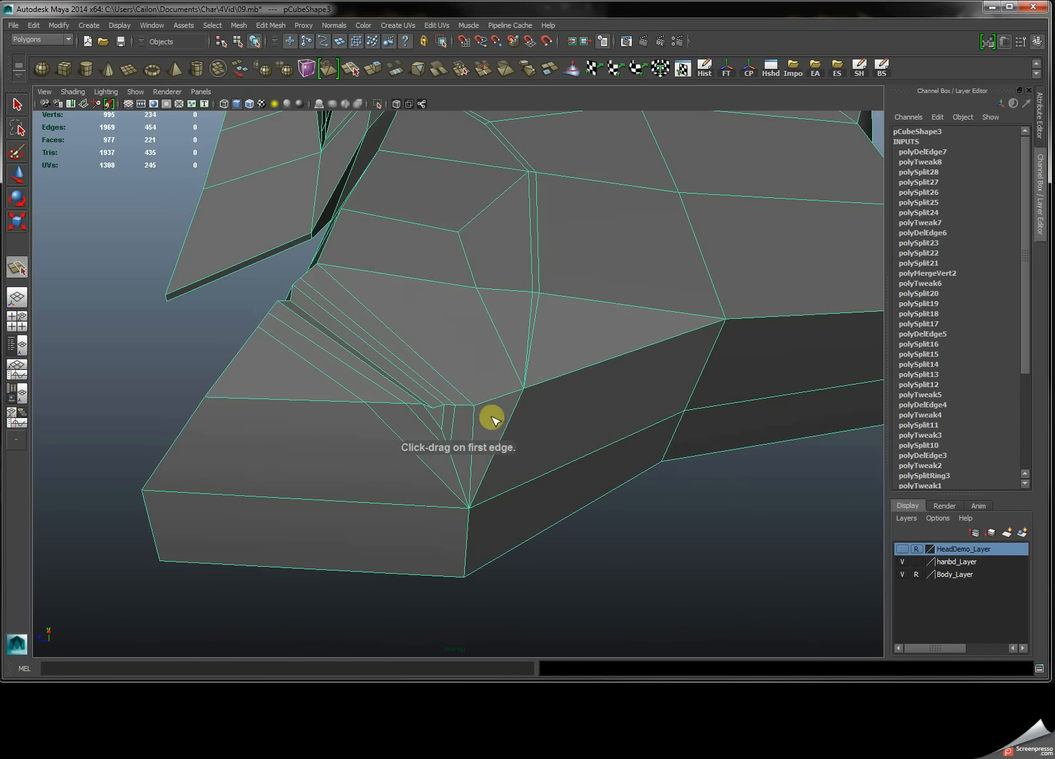
{"action": "left_click", "coordinate": [491, 399]}
{"action": "left_click_drag", "start_coordinate": [447, 371], "coordinate": [441, 379], "text": "alt"}
{"action": "left_click", "coordinate": [443, 382]}
{"action": "left_click_drag", "start_coordinate": [411, 336], "coordinate": [411, 335], "text": "alt"}
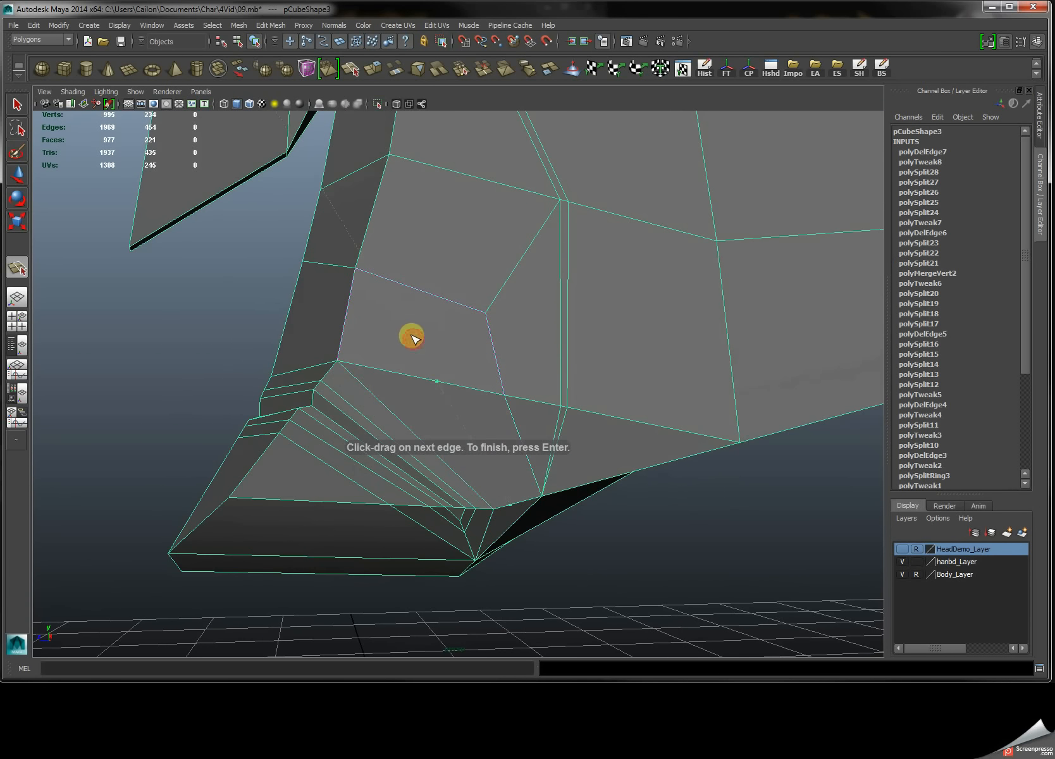
{"action": "left_click", "coordinate": [347, 310]}
{"action": "key", "text": "Return"}
{"action": "left_click_drag", "start_coordinate": [466, 307], "coordinate": [486, 311]}
{"action": "key", "text": "Return"}
Carry the inner split above the crease across the jaw's front faces to the front edge.
{"action": "left_click_drag", "start_coordinate": [358, 351], "coordinate": [542, 379], "text": "alt"}
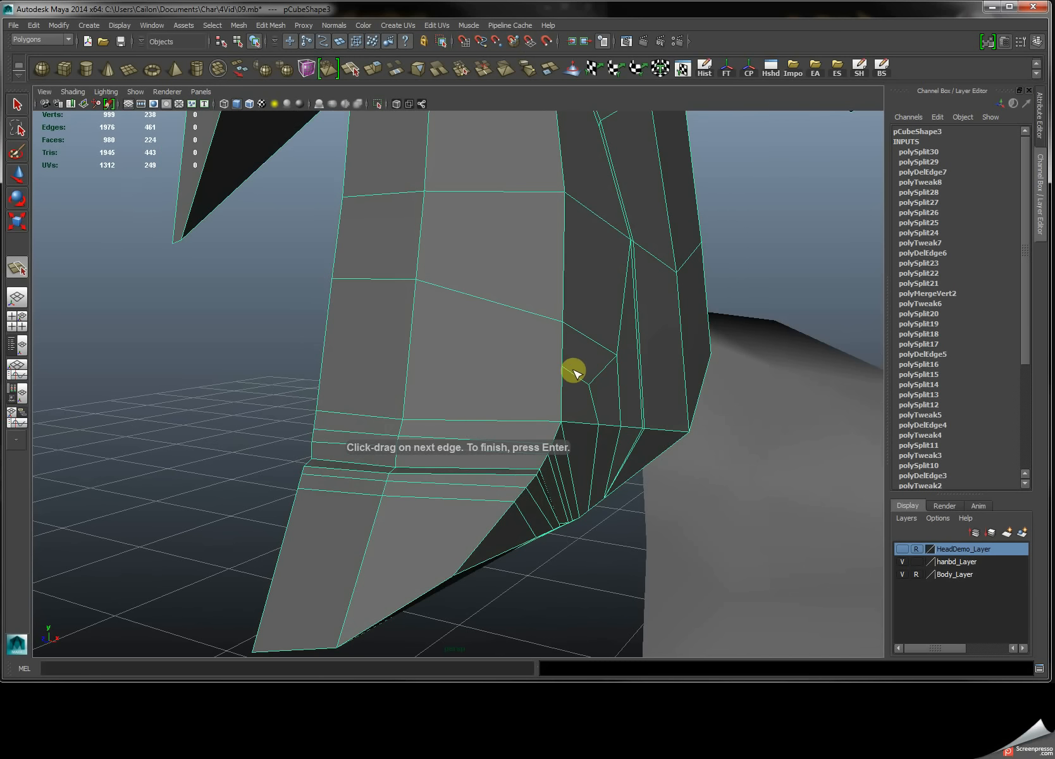
{"action": "left_click", "coordinate": [571, 373]}
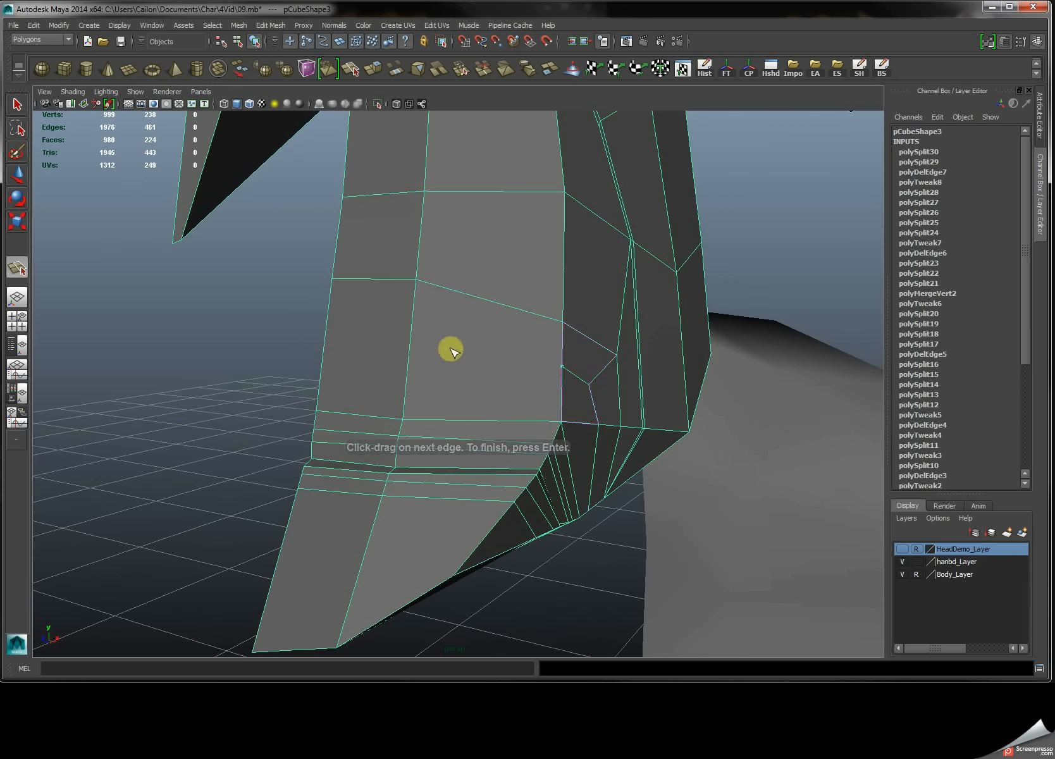
{"action": "left_click", "coordinate": [411, 334]}
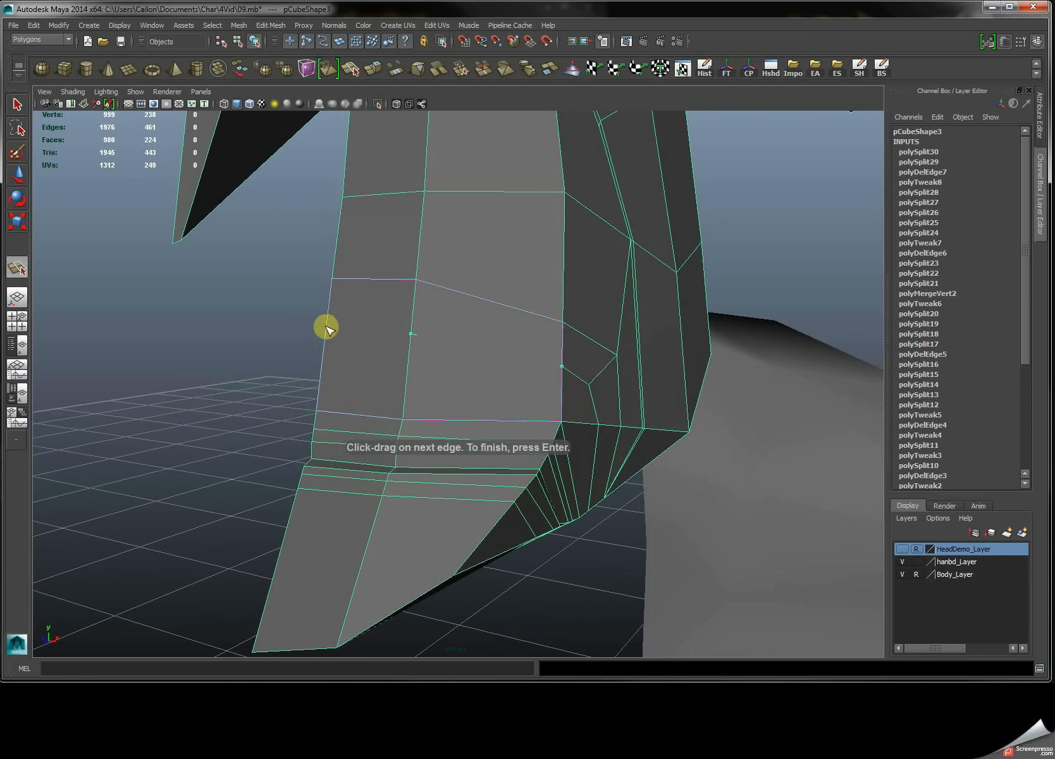
{"action": "left_click", "coordinate": [328, 329]}
{"action": "key", "text": "Return"}
{"action": "left_click_drag", "start_coordinate": [471, 419], "coordinate": [419, 403], "text": "alt"}
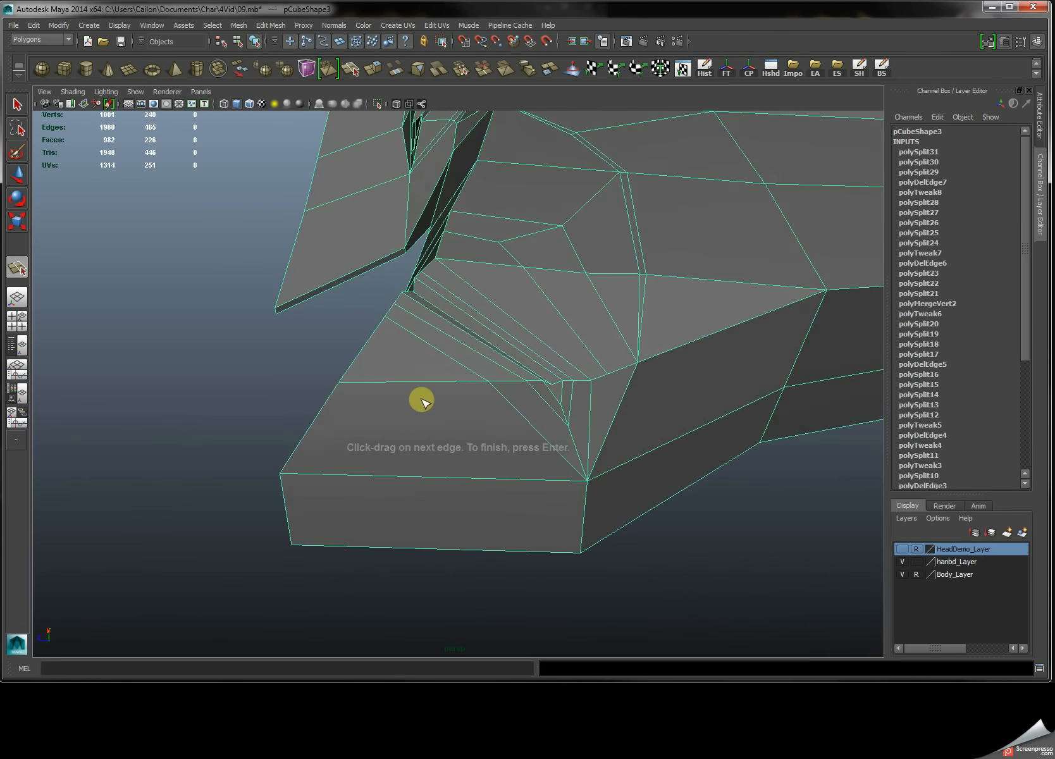
{"action": "left_click", "coordinate": [538, 479]}
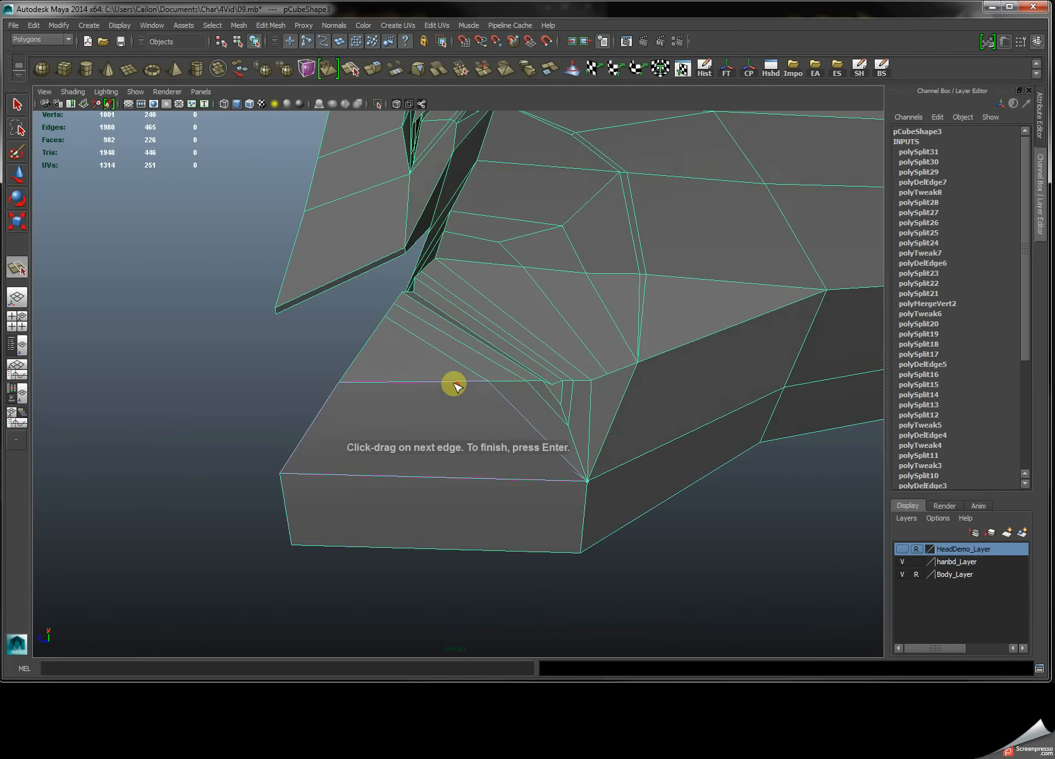
{"action": "key", "text": "Return"}
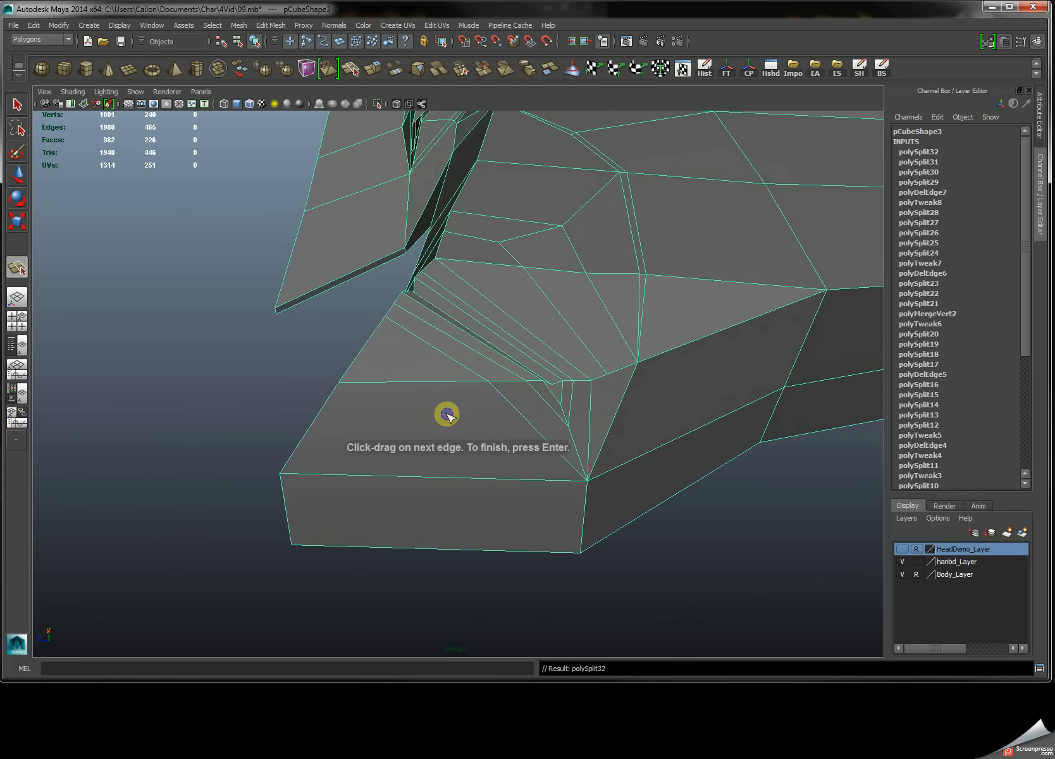
{"action": "key", "text": "ctrl+z"}
Split an edge line below the crease from the rear underside corner vertex across the lower jaw and front faces to the front edge.
{"action": "left_click", "coordinate": [559, 485]}
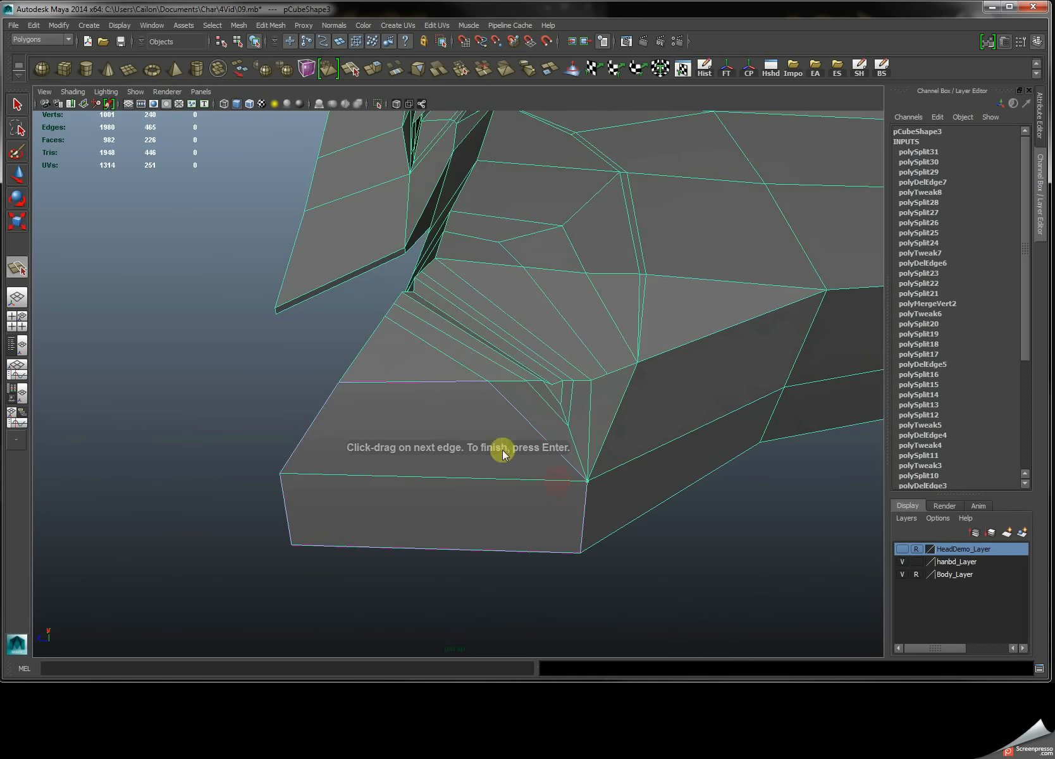
{"action": "key", "text": "Return"}
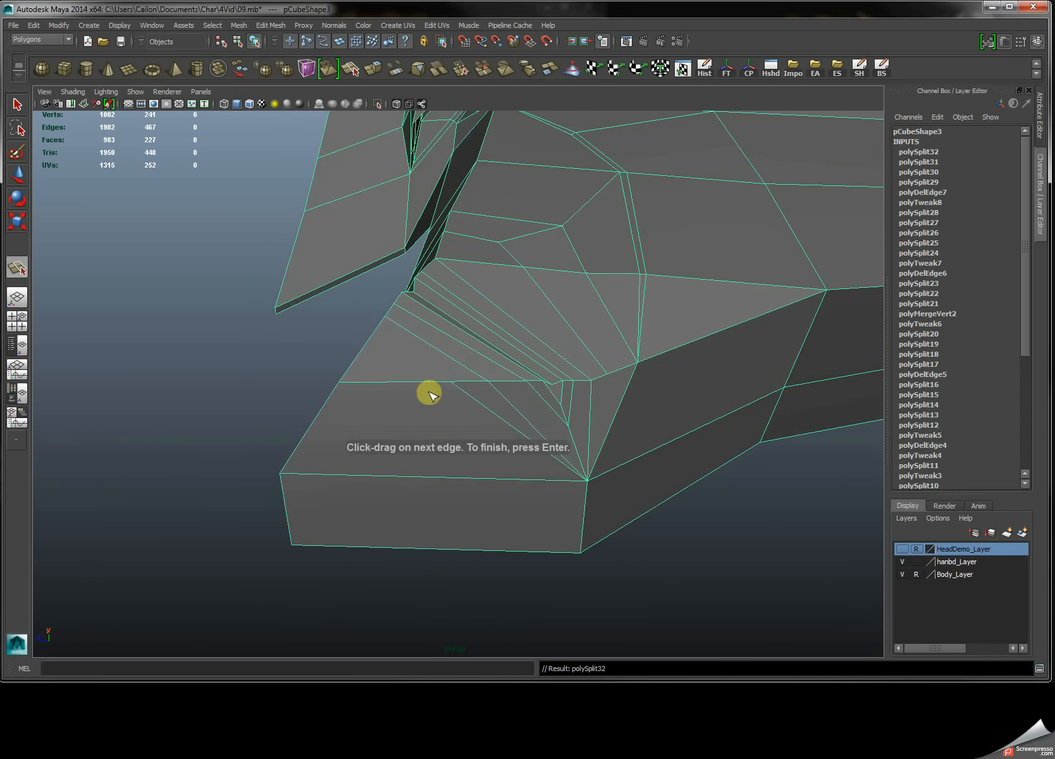
{"action": "left_click_drag", "start_coordinate": [423, 363], "coordinate": [418, 452], "text": "alt"}
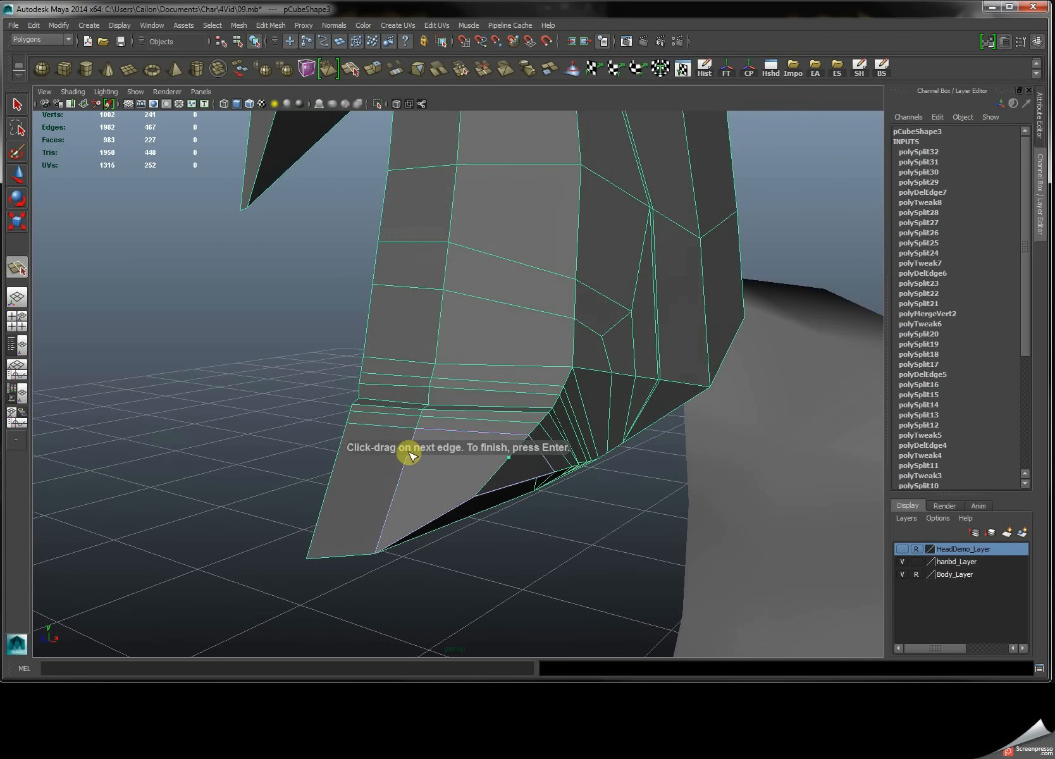
{"action": "key", "text": "Return"}
{"action": "left_click_drag", "start_coordinate": [447, 472], "coordinate": [410, 392], "text": "alt"}
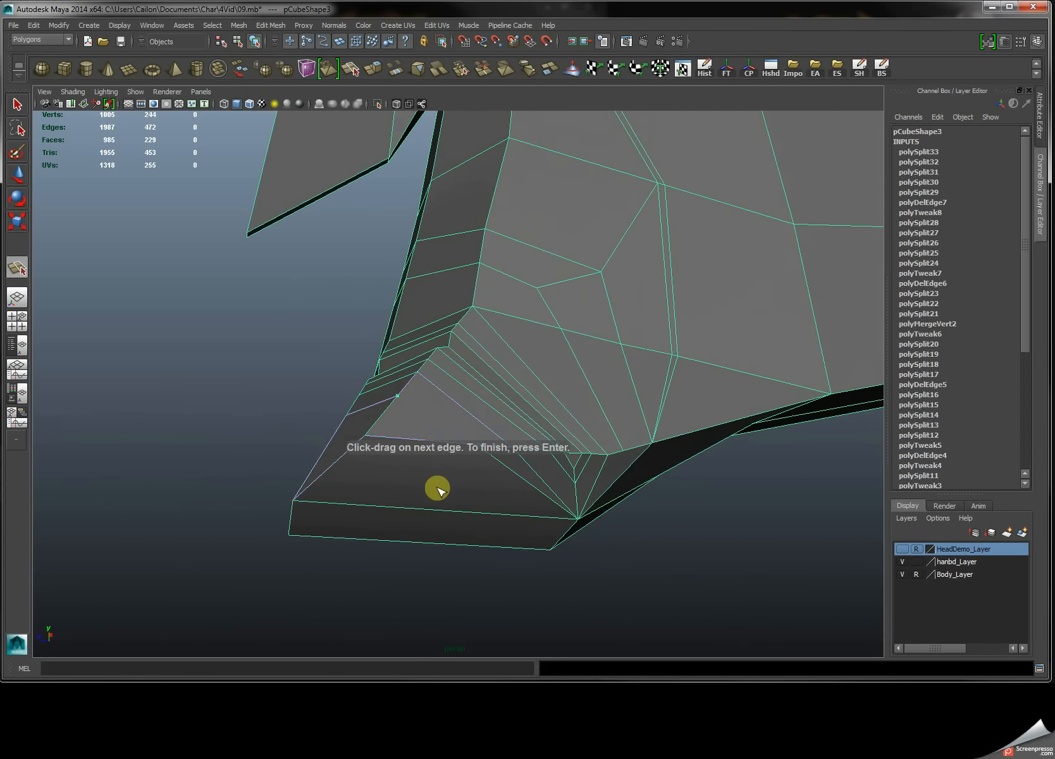
{"action": "middle_click_drag", "start_coordinate": [437, 490], "coordinate": [432, 401], "text": "alt"}
{"action": "key", "text": "Return"}
Move the outer split's middle vertex on the jaw's side slightly back towards the cheek strip.
{"action": "left_click_drag", "start_coordinate": [511, 393], "coordinate": [466, 403], "text": "alt"}
{"action": "right_click_drag", "start_coordinate": [559, 323], "coordinate": [490, 309]}
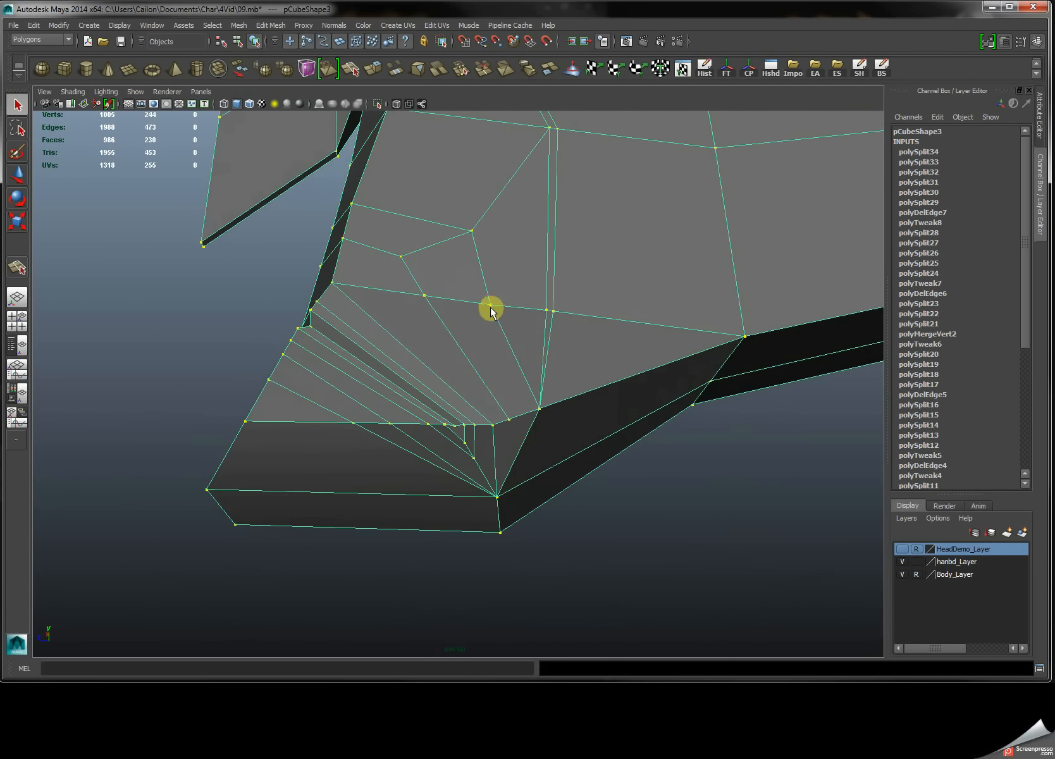
{"action": "left_click", "coordinate": [492, 308]}
{"action": "left_click", "coordinate": [491, 308]}
{"action": "key", "text": "w"}
{"action": "left_click_drag", "start_coordinate": [492, 306], "coordinate": [501, 306]}
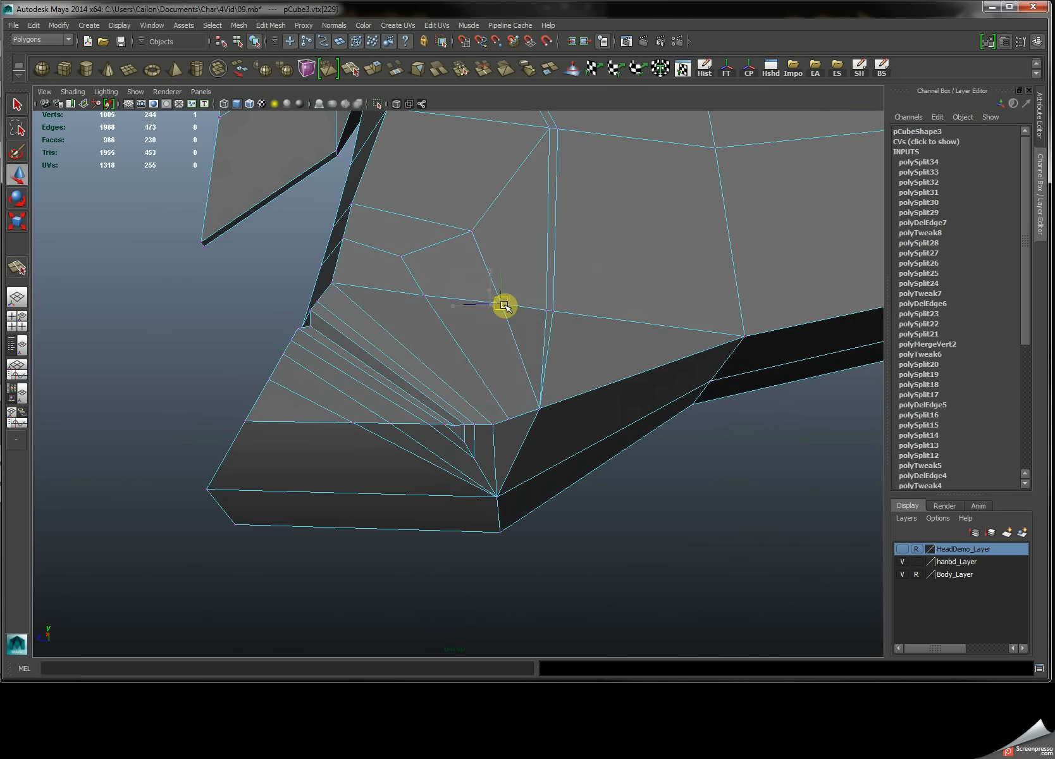
Insert an edge loop close to the inside of the outer split line around the jaw crease, and return to object selection.
{"action": "right_click_drag", "start_coordinate": [508, 351], "coordinate": [473, 330]}
{"action": "left_click", "coordinate": [517, 330]}
{"action": "left_click_drag", "start_coordinate": [410, 298], "coordinate": [387, 296]}
{"action": "key", "text": "ctrl+z"}
{"action": "left_click_drag", "start_coordinate": [479, 300], "coordinate": [487, 296]}
{"action": "mouse_move", "coordinate": [426, 358]}
{"action": "left_mouse_down", "text": "alt"}
{"action": "mouse_move", "coordinate": [436, 384]}
{"action": "mouse_move", "coordinate": [393, 372]}
{"action": "mouse_move", "coordinate": [429, 364]}
{"action": "left_mouse_up", "text": "alt"}
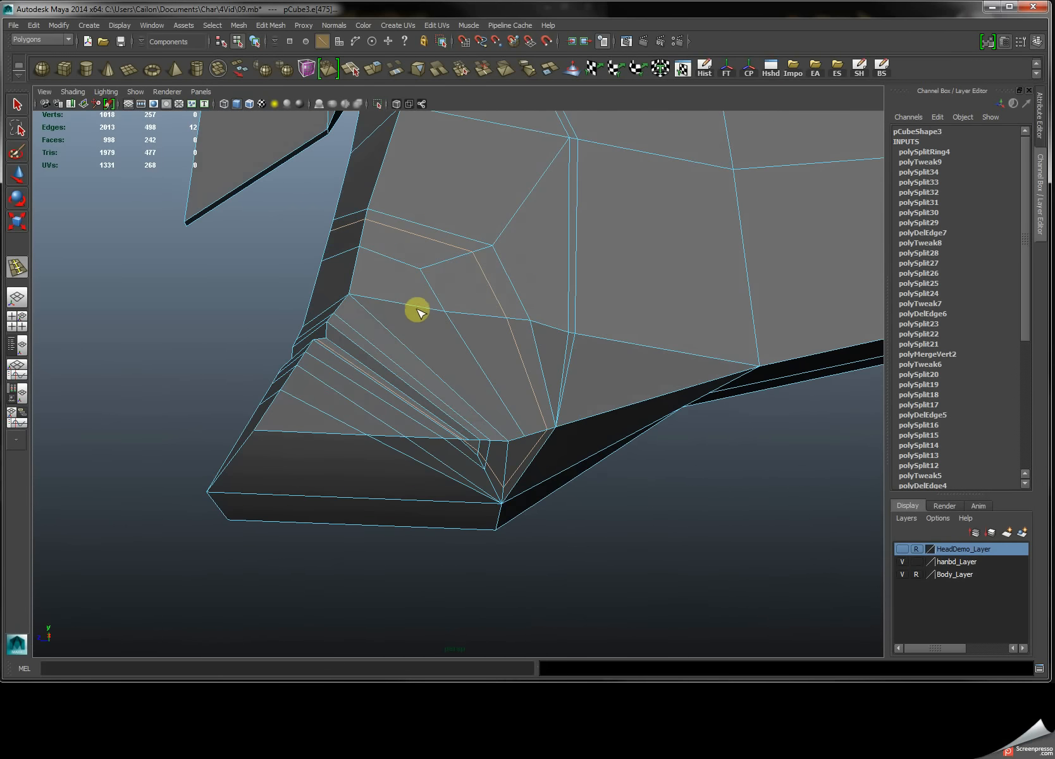
{"action": "left_click_drag", "start_coordinate": [420, 305], "coordinate": [403, 308]}
{"action": "left_click_drag", "start_coordinate": [443, 380], "coordinate": [378, 348], "text": "alt"}
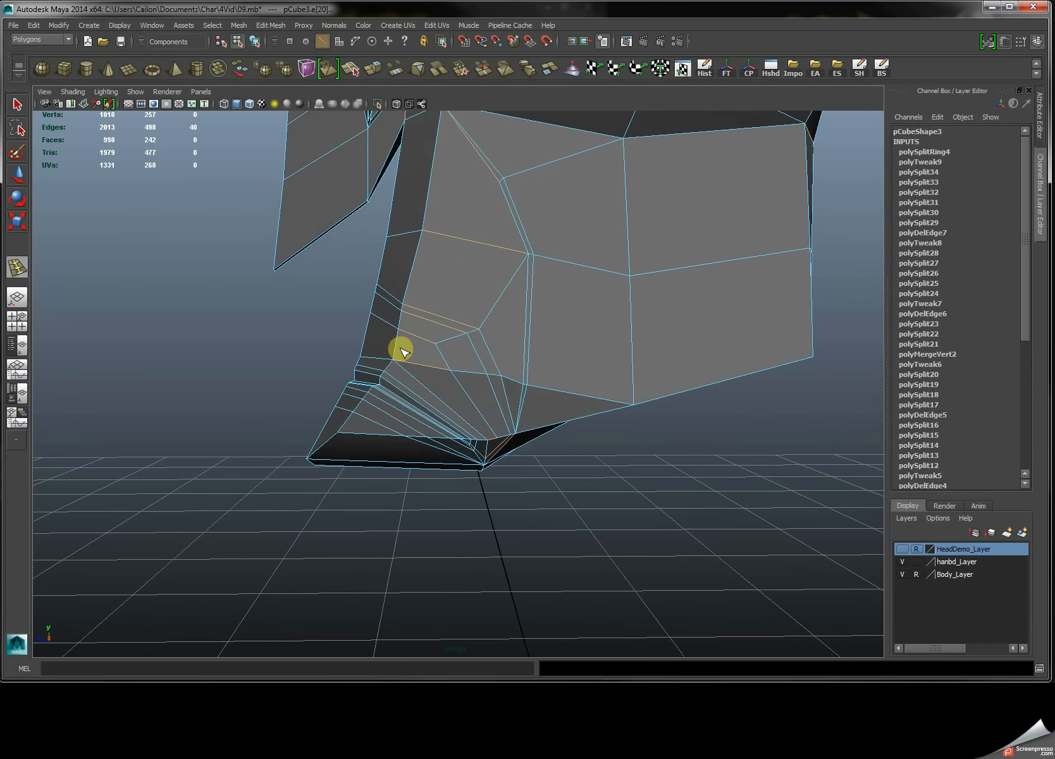
{"action": "key", "text": "q"}
{"action": "right_click_drag", "start_coordinate": [405, 351], "coordinate": [471, 337]}
{"action": "left_click", "coordinate": [474, 328]}
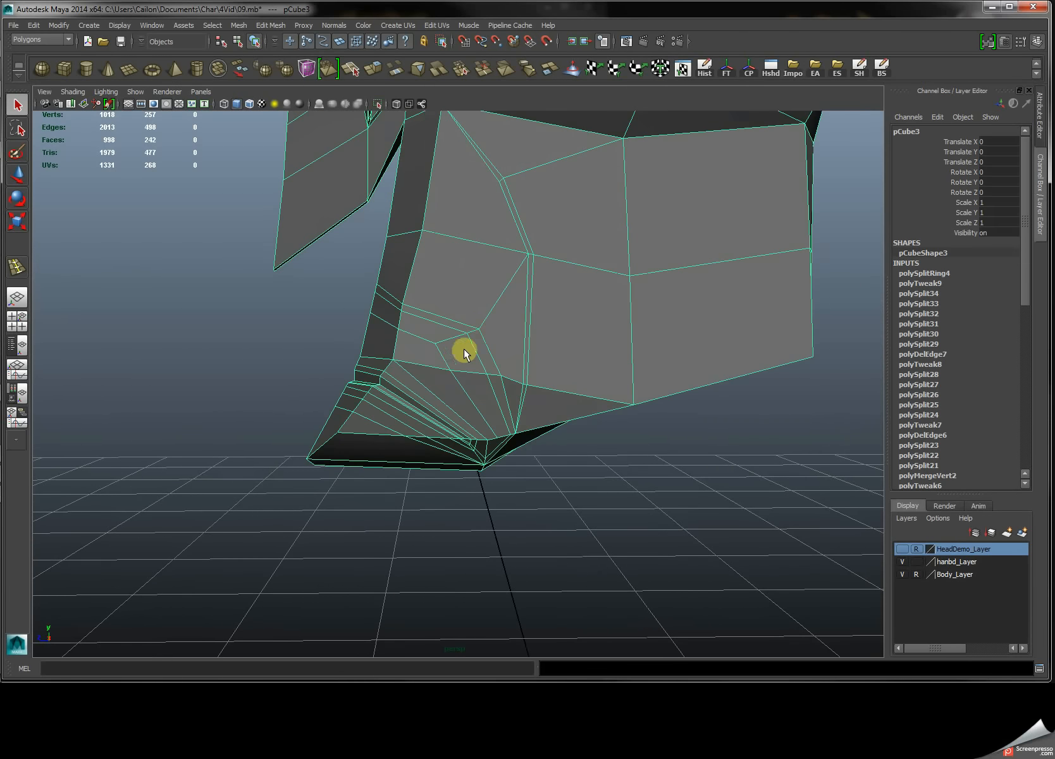
Examine the edge flow around the jaw crease, lower jaw and cheek from several angles.
{"action": "left_click_drag", "start_coordinate": [457, 353], "coordinate": [466, 330], "text": "alt"}
{"action": "right_click_drag", "start_coordinate": [436, 326], "coordinate": [569, 342], "text": "alt"}
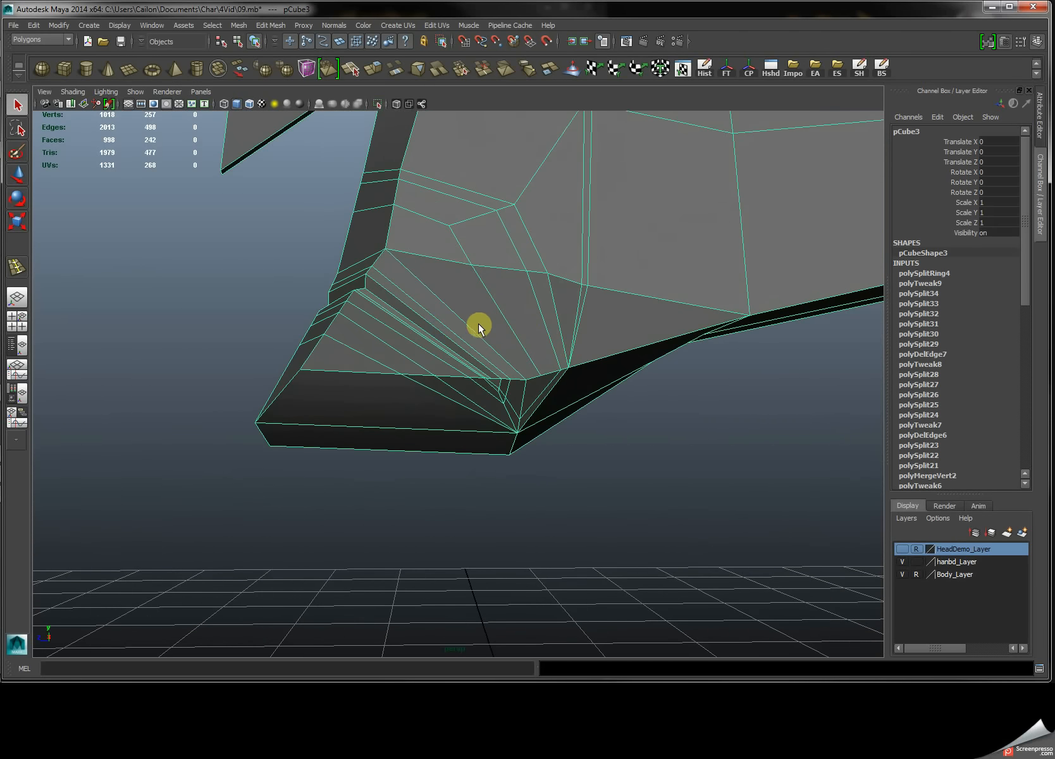
{"action": "left_click_drag", "start_coordinate": [482, 342], "coordinate": [487, 405], "text": "alt"}
{"action": "right_click_drag", "start_coordinate": [569, 316], "coordinate": [442, 304], "text": "alt"}
{"action": "left_click_drag", "start_coordinate": [590, 284], "coordinate": [499, 284], "text": "alt"}
{"action": "right_click_drag", "start_coordinate": [605, 313], "coordinate": [443, 279], "text": "alt"}
{"action": "mouse_move", "coordinate": [506, 295]}
{"action": "left_mouse_down", "text": "alt"}
{"action": "mouse_move", "coordinate": [662, 276]}
{"action": "mouse_move", "coordinate": [505, 298]}
{"action": "left_mouse_up", "text": "alt"}
{"action": "right_click_drag", "start_coordinate": [342, 328], "coordinate": [636, 380], "text": "alt"}
{"action": "mouse_move", "coordinate": [422, 384]}
{"action": "left_mouse_down", "text": "alt"}
{"action": "mouse_move", "coordinate": [527, 346]}
{"action": "mouse_move", "coordinate": [423, 360]}
{"action": "left_mouse_up", "text": "alt"}
{"action": "right_click_drag", "start_coordinate": [487, 358], "coordinate": [418, 335], "text": "alt"}
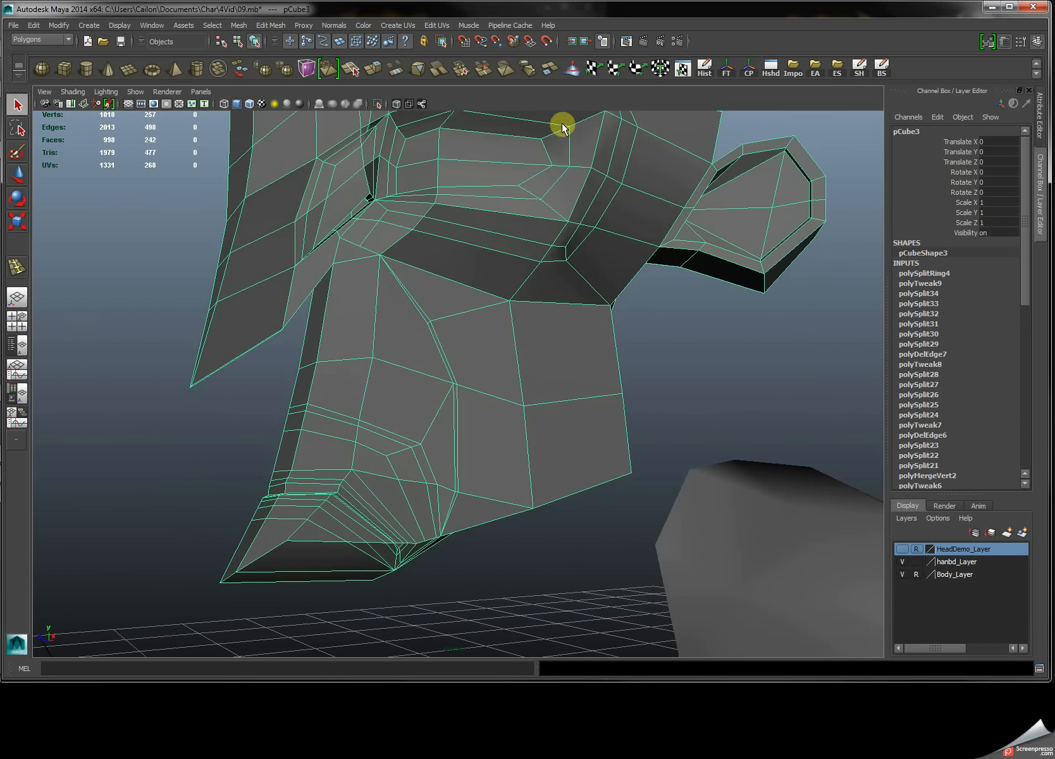
Delete the head mesh's construction history and even out the edge lines above the jaw crease with the Sculpt Geometry Tool.
{"action": "left_click", "coordinate": [710, 77]}
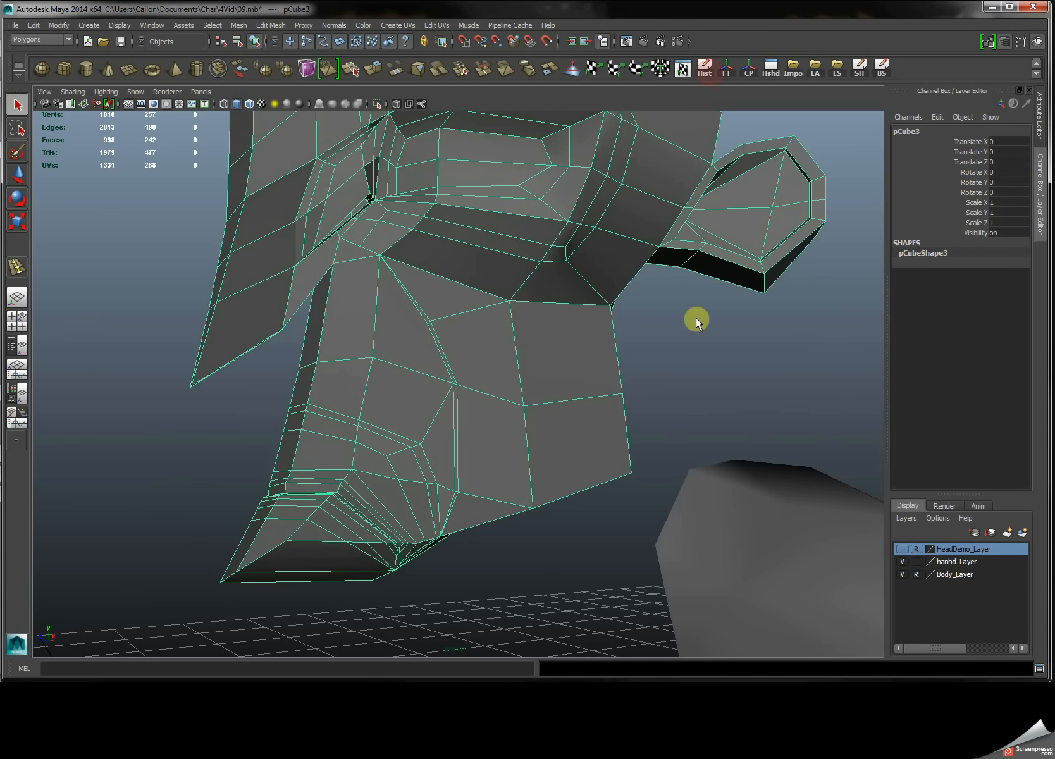
{"action": "right_click_drag", "start_coordinate": [417, 401], "coordinate": [450, 387]}
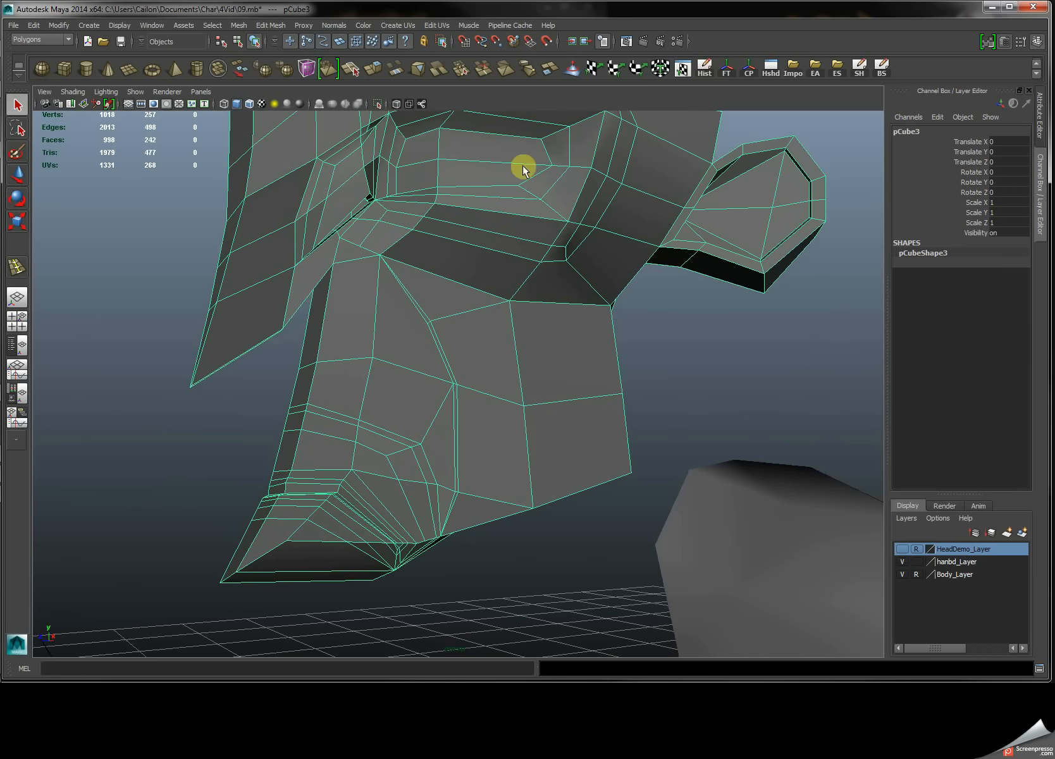
{"action": "left_click", "coordinate": [573, 70]}
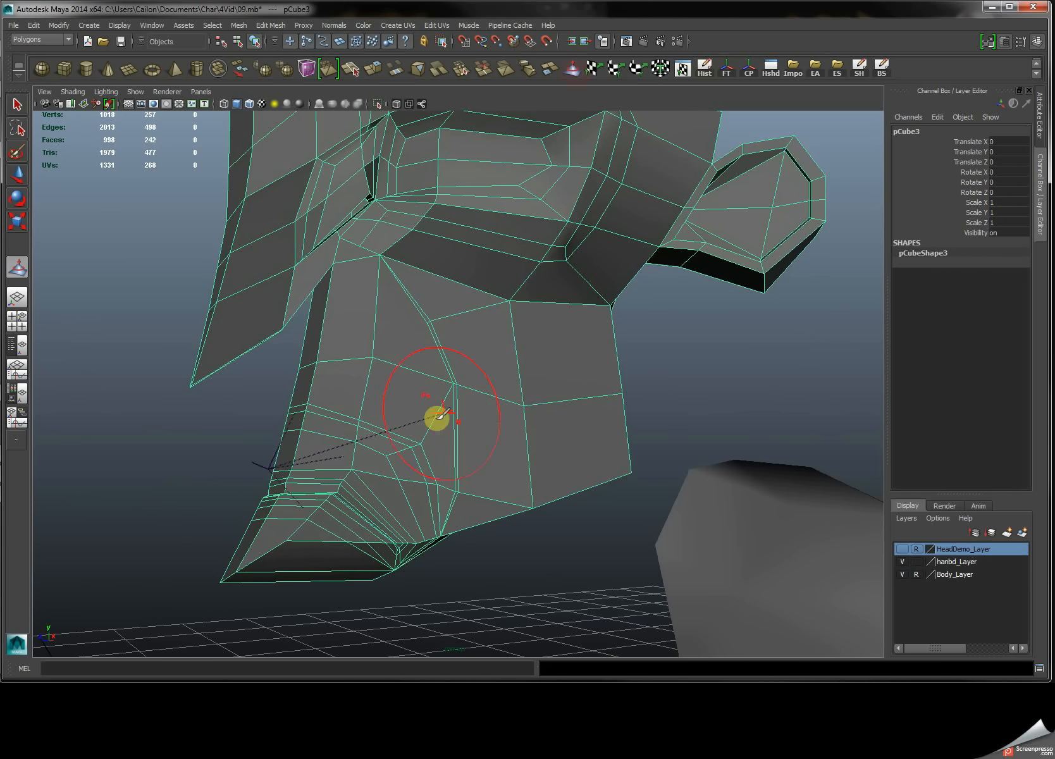
{"action": "mouse_move", "coordinate": [359, 424]}
{"action": "left_mouse_down", "text": "alt"}
{"action": "mouse_move", "coordinate": [407, 426]}
{"action": "mouse_move", "coordinate": [358, 459]}
{"action": "mouse_move", "coordinate": [383, 499]}
{"action": "mouse_move", "coordinate": [400, 447]}
{"action": "left_mouse_up", "text": "alt"}
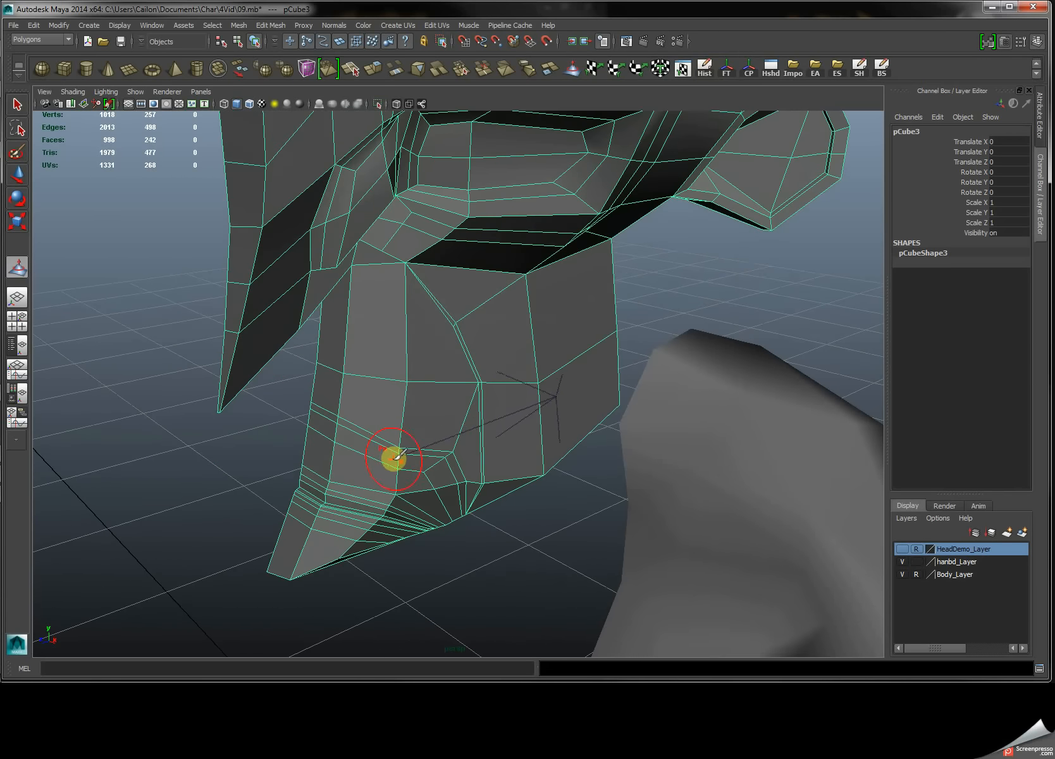
{"action": "left_click", "coordinate": [398, 448]}
{"action": "left_click", "coordinate": [334, 426]}
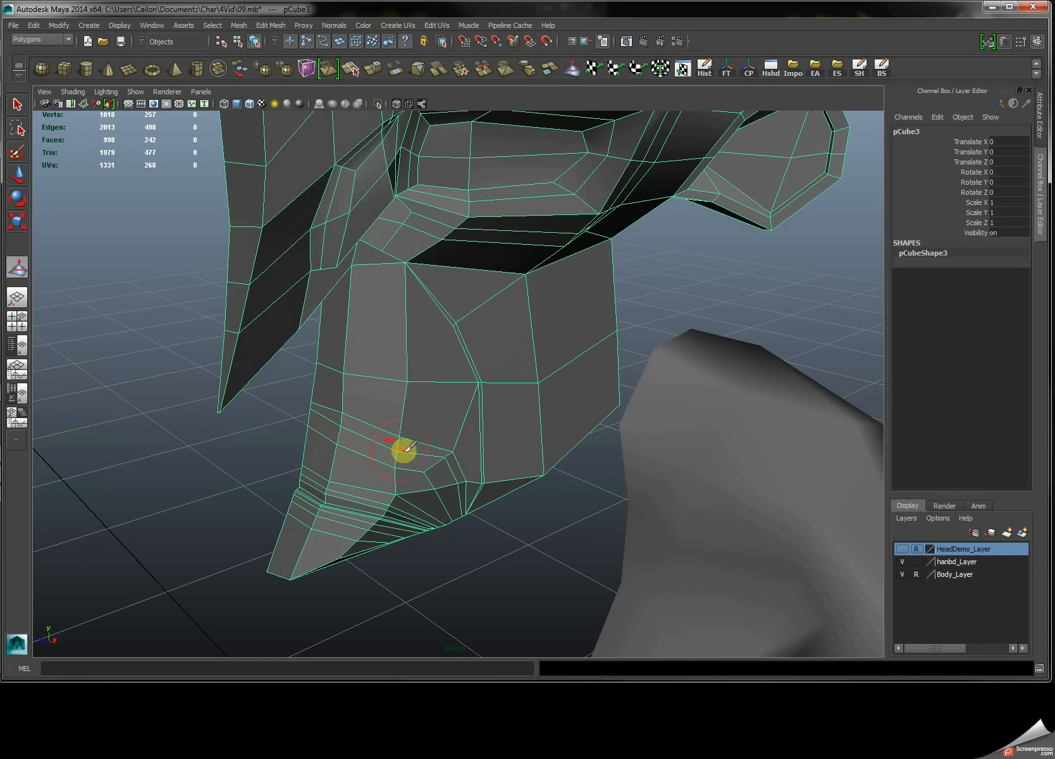
{"action": "left_click", "coordinate": [441, 458]}
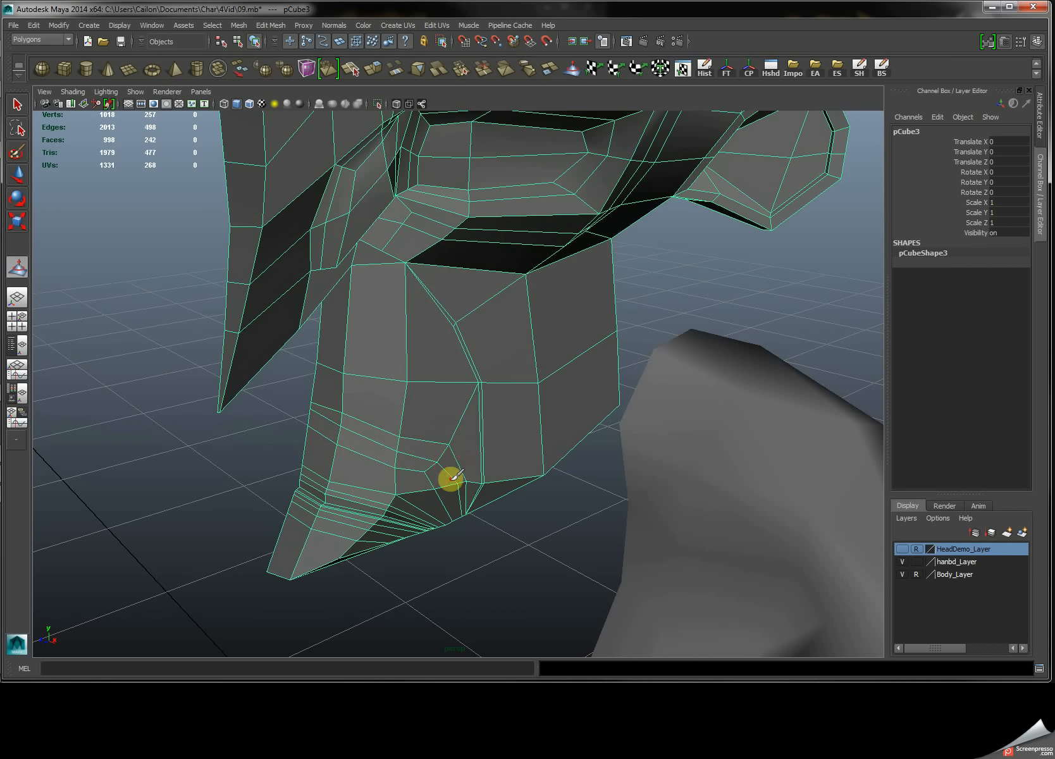
{"action": "left_click_drag", "start_coordinate": [372, 532], "coordinate": [387, 456], "text": "alt"}
{"action": "left_click", "coordinate": [428, 457]}
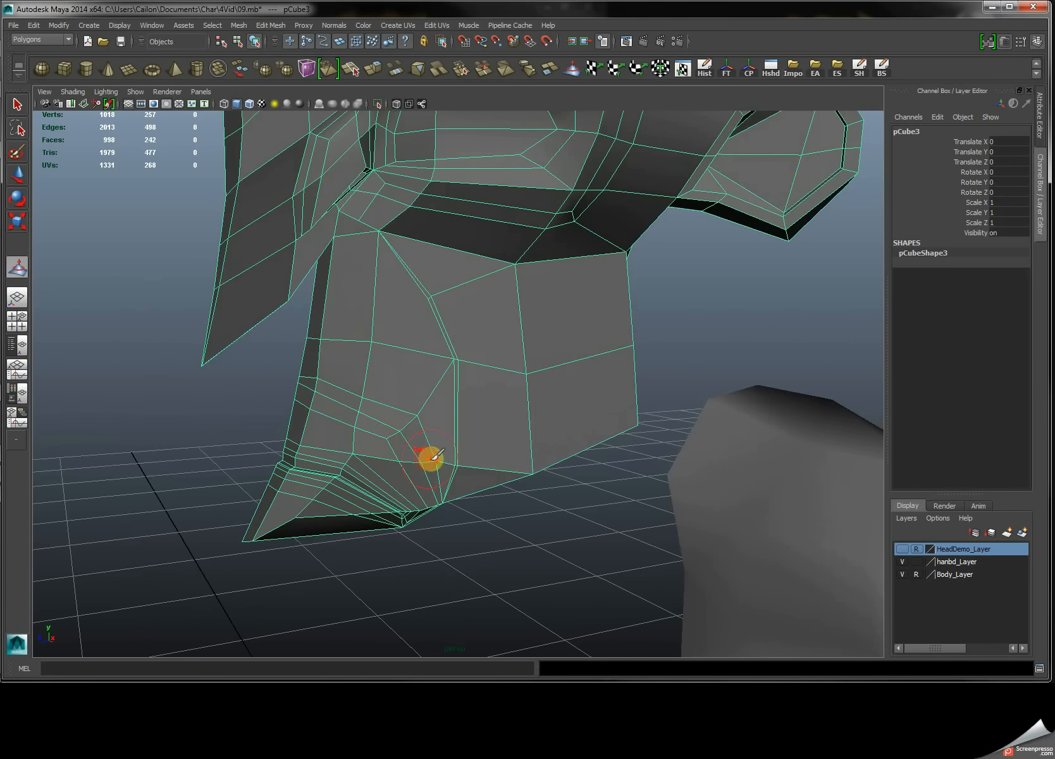
{"action": "mouse_move", "coordinate": [336, 394]}
{"action": "left_mouse_down", "text": "alt"}
{"action": "mouse_move", "coordinate": [348, 395]}
{"action": "mouse_move", "coordinate": [332, 398]}
{"action": "left_mouse_up", "text": "alt"}
Sculpt the smoothed head mesh between the nostril and the inner eye socket with the Sculpt Geometry Tool.
{"action": "left_click_drag", "start_coordinate": [429, 439], "coordinate": [369, 297], "text": "alt"}
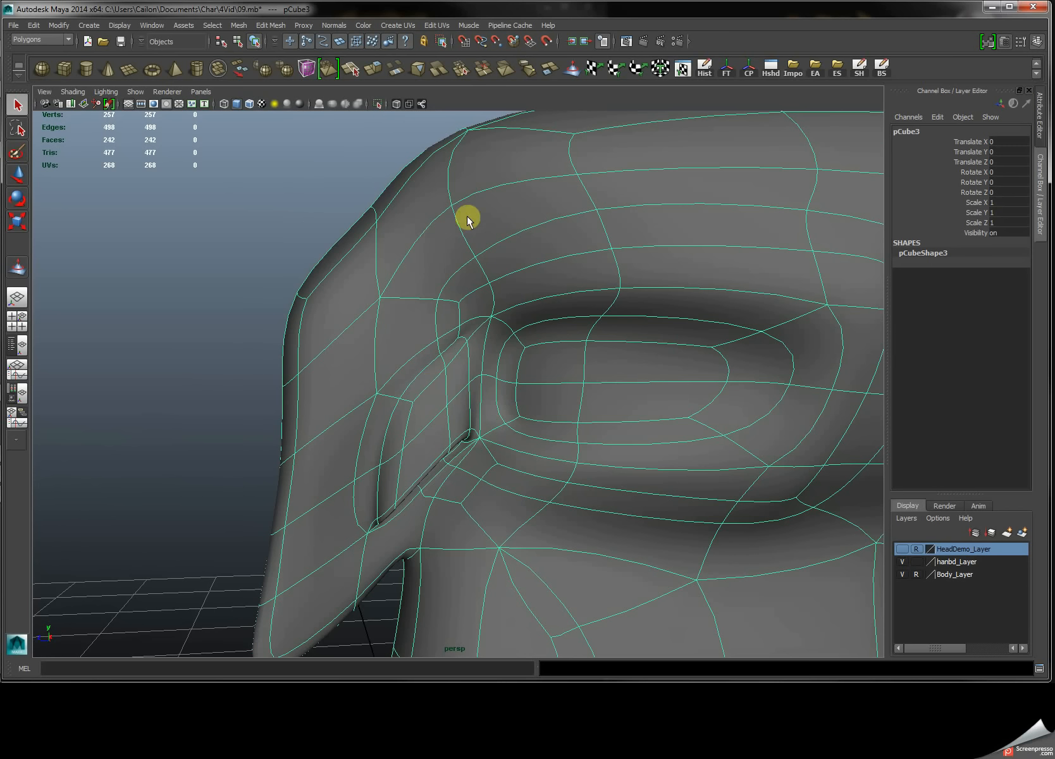
{"action": "left_click", "coordinate": [573, 71]}
{"action": "left_click", "coordinate": [446, 358]}
{"action": "mouse_move", "coordinate": [446, 351]}
{"action": "left_mouse_down"}
{"action": "mouse_move", "coordinate": [402, 383]}
{"action": "mouse_move", "coordinate": [419, 354]}
{"action": "mouse_move", "coordinate": [546, 354]}
{"action": "mouse_move", "coordinate": [517, 384]}
{"action": "mouse_move", "coordinate": [477, 395]}
{"action": "left_mouse_up"}
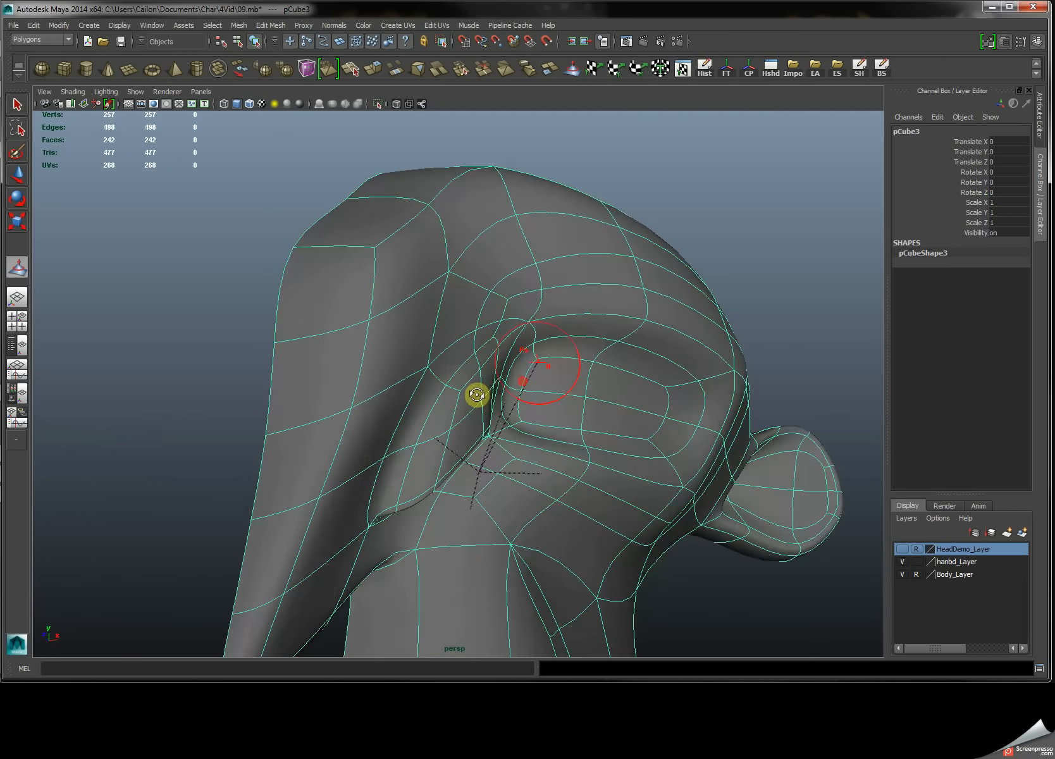